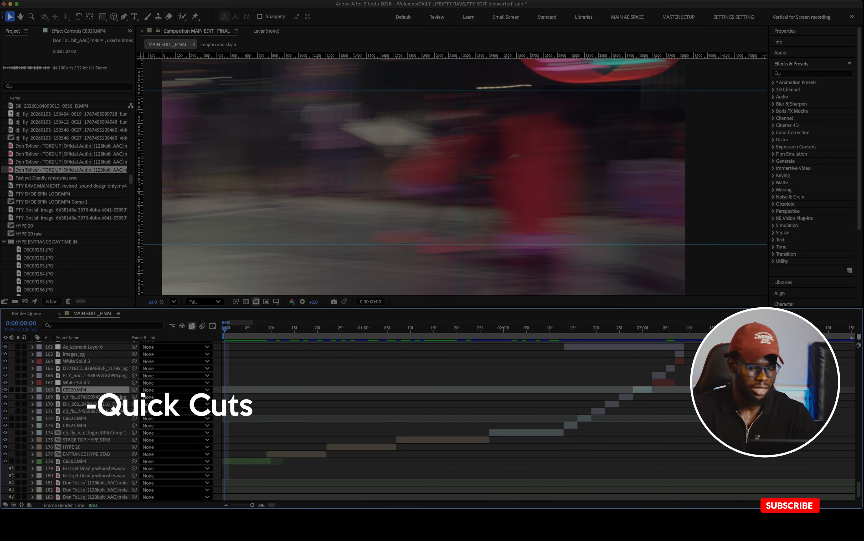
# Select the opening C8302.MP4 clip and mute the whoosh and music audio layers 179 to 186
pyautogui.scroll(1, 430, 420)
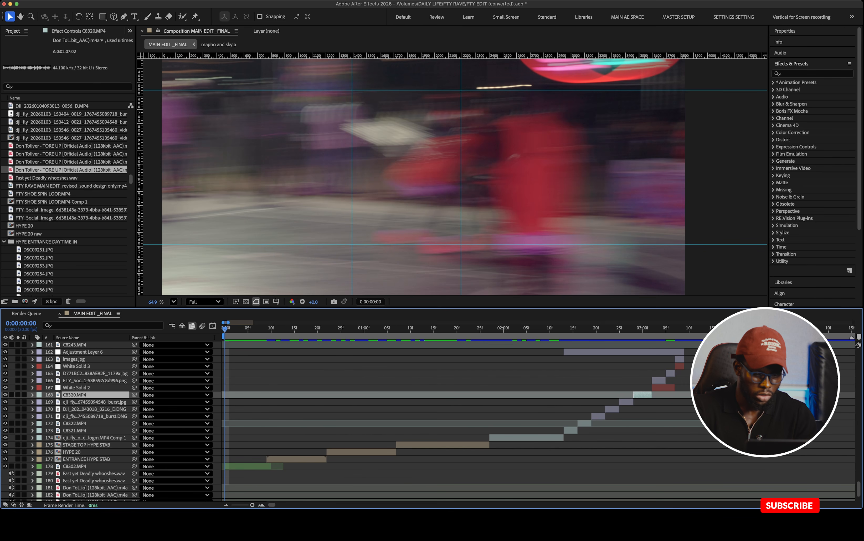
pyautogui.scroll(1, 429, 420)
pyautogui.click(251, 471)
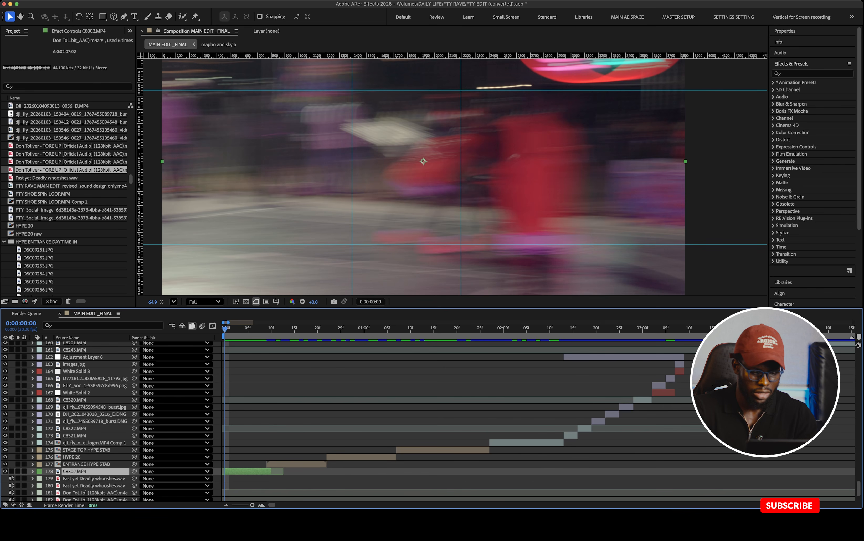
pyautogui.press('space')
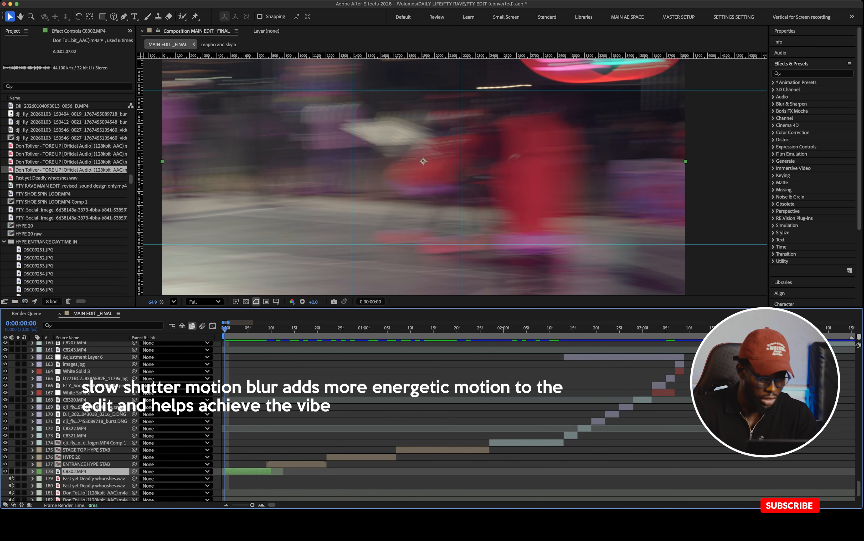
pyautogui.scroll(-2, 429, 421)
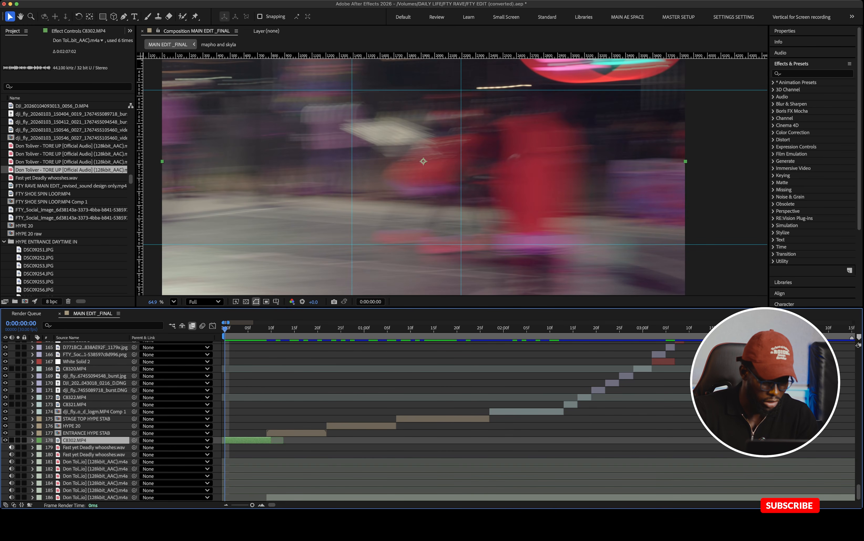
pyautogui.moveTo(12, 447); pyautogui.dragTo(12, 497)
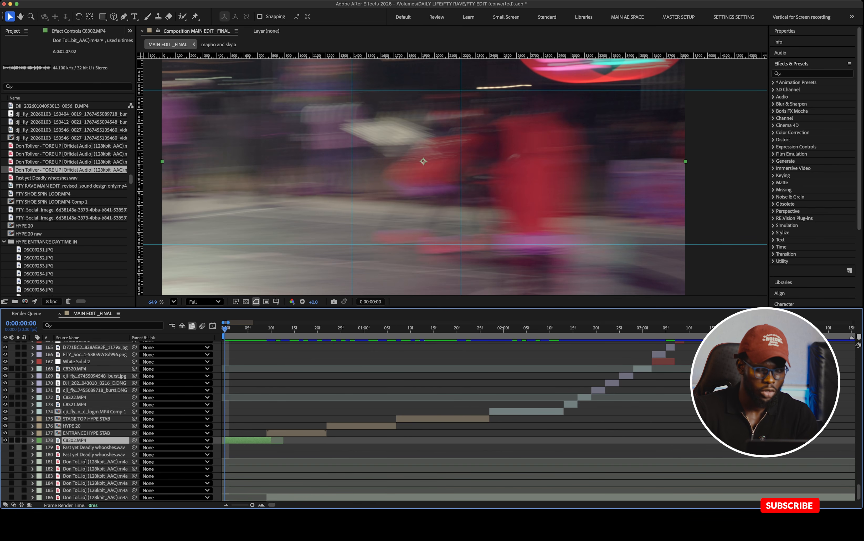
# Examine the opening C8302.MP4 clip frame by frame and play on into the entrance shot
pyautogui.press('super+Right')
pyautogui.press('super+Right')
pyautogui.press('super+Right')
pyautogui.press('super+Right')
pyautogui.press('super+Right')
pyautogui.press('super+Right')
pyautogui.press('super+Right')
pyautogui.press('super+Left')
pyautogui.press('super+Left')
pyautogui.press('super+Left')
pyautogui.press('super+Left')
pyautogui.press('super+Left')
pyautogui.press('super+Left')
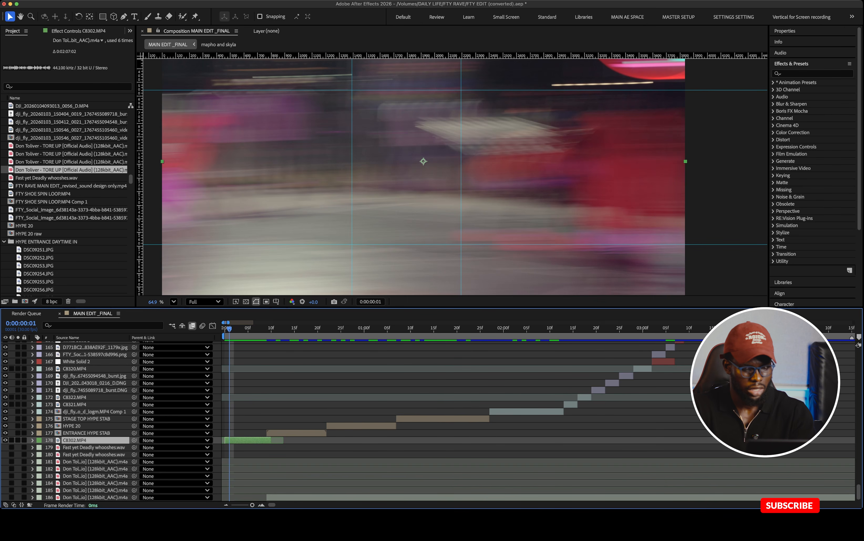
pyautogui.press('super+Right')
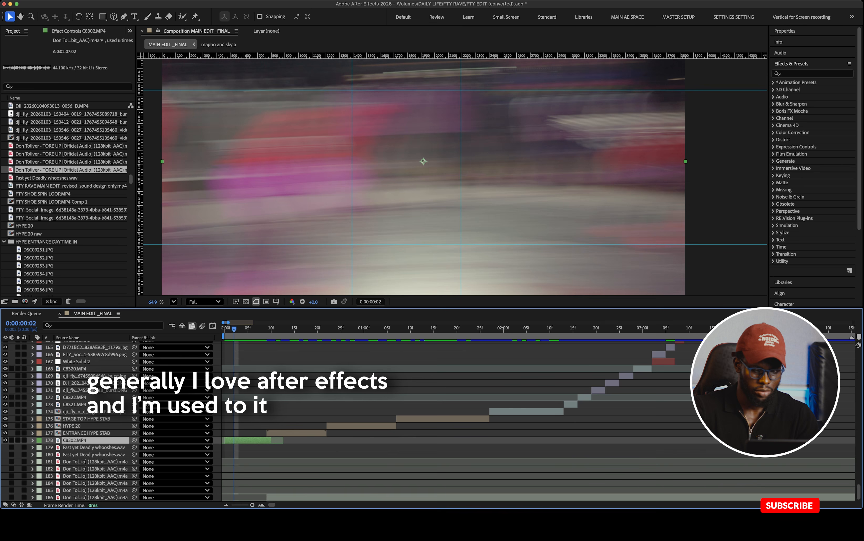
pyautogui.press('space')
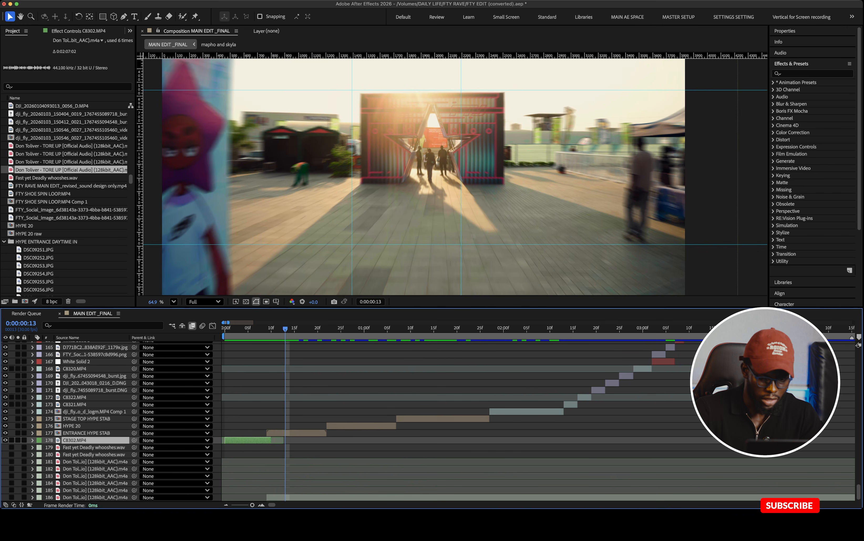
# Select the ENTRANCE HYPE STAB layer and step through its frames into the following FTY sign shot
pyautogui.click(423, 161)
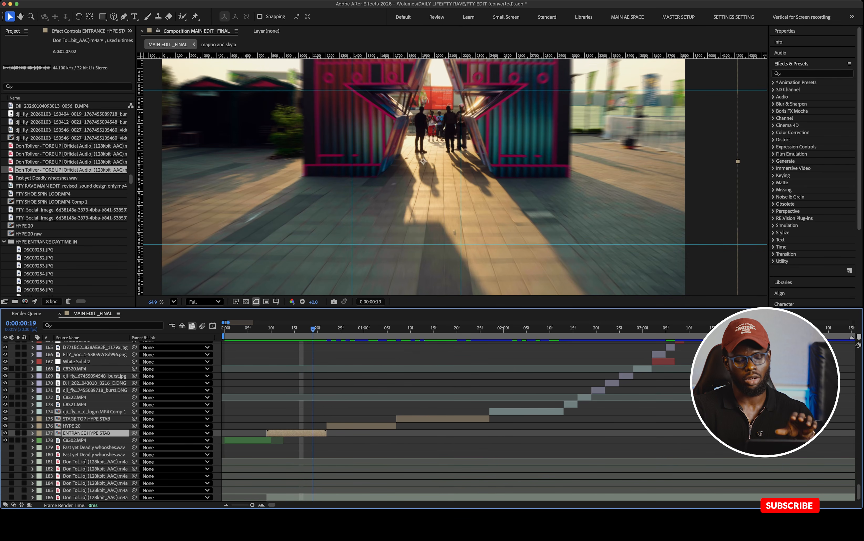
pyautogui.press('pageup')
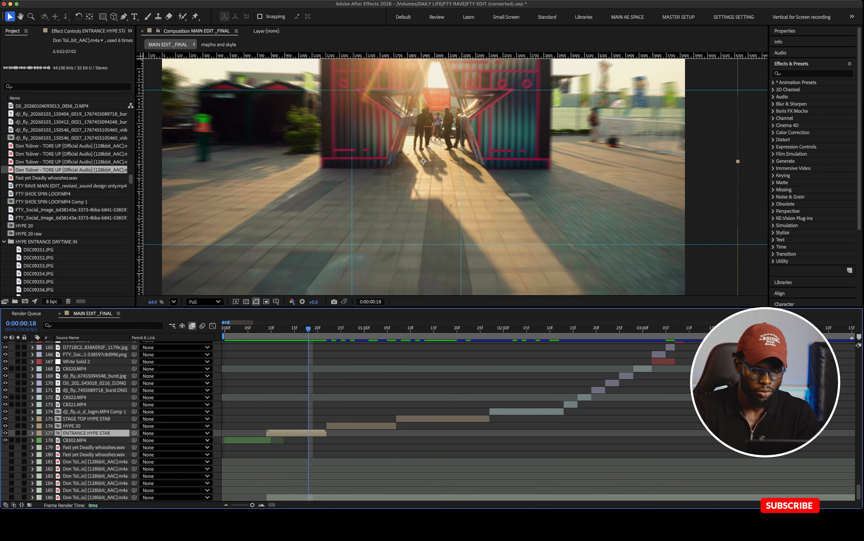
pyautogui.press('pagedown')
pyautogui.press('pagedown')
pyautogui.press('pagedown')
pyautogui.press('pagedown')
pyautogui.press('pagedown')
pyautogui.press('pagedown')
pyautogui.press('pagedown')
pyautogui.press('pagedown')
pyautogui.press('pagedown')
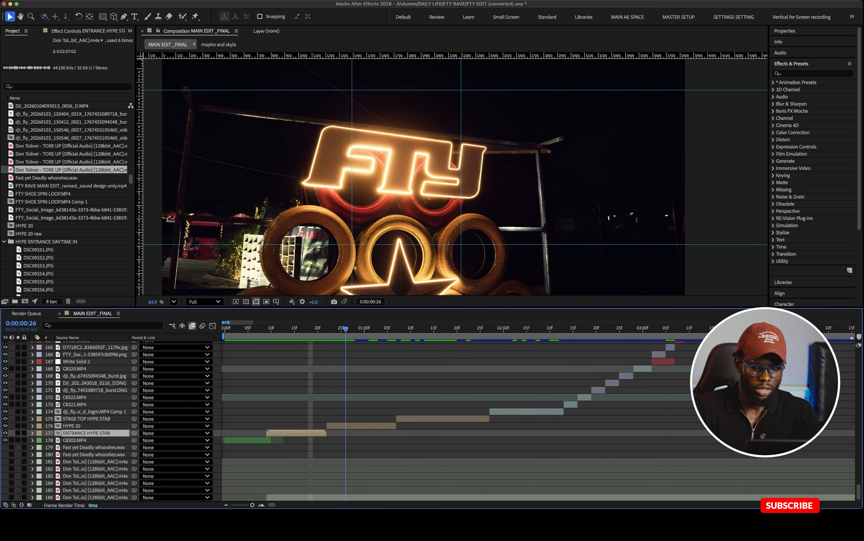
# Select the HYPE 20 layer and step frame by frame through its FTY sign shot to its end
pyautogui.press('super+Up')
pyautogui.press('pageup')
pyautogui.press('pageup')
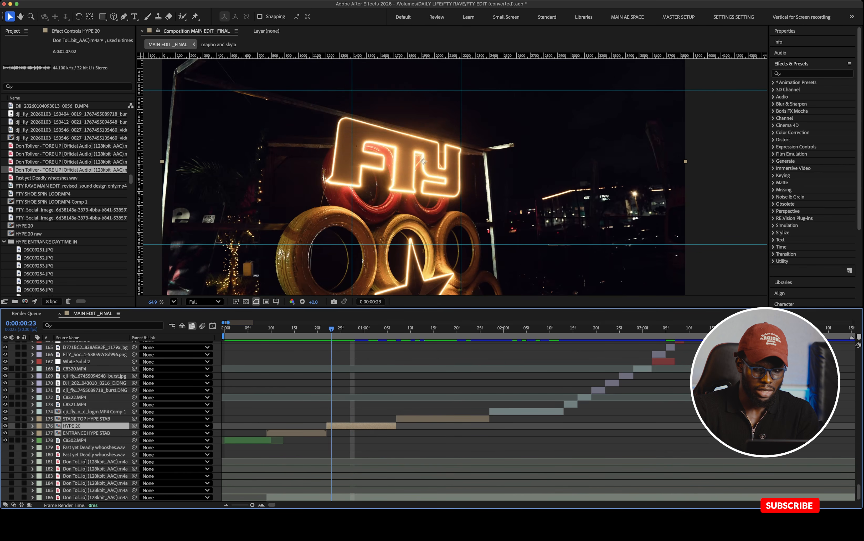
pyautogui.press('pagedown')
pyautogui.press('pagedown')
pyautogui.press('pagedown')
pyautogui.press('pagedown')
pyautogui.press('pagedown')
pyautogui.press('pagedown')
pyautogui.press('pagedown')
pyautogui.press('pagedown')
pyautogui.press('pagedown')
pyautogui.press('pagedown')
pyautogui.press('pagedown')
pyautogui.press('pagedown')
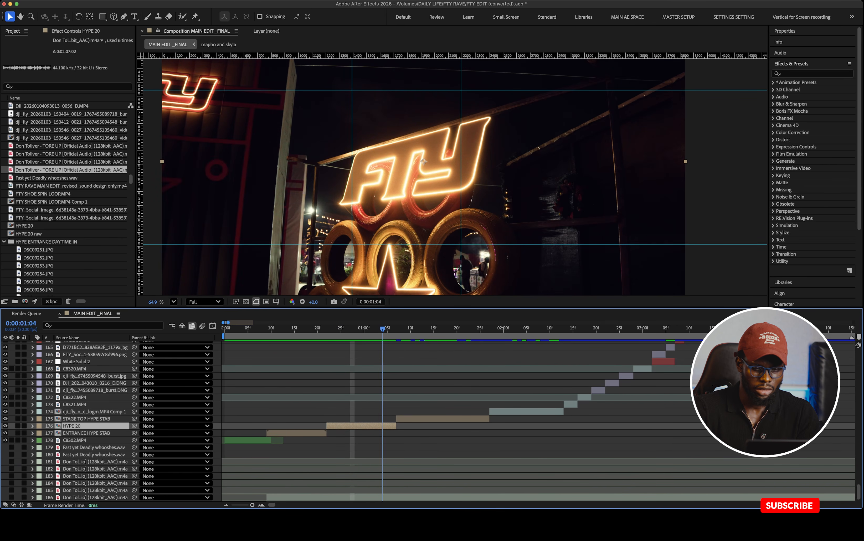
pyautogui.press('pagedown')
pyautogui.press('pagedown')
# Select the STAGE TOP HYPE STAB layer and step through its stage sign frames to 0:00:01:20
pyautogui.press('super+Up')
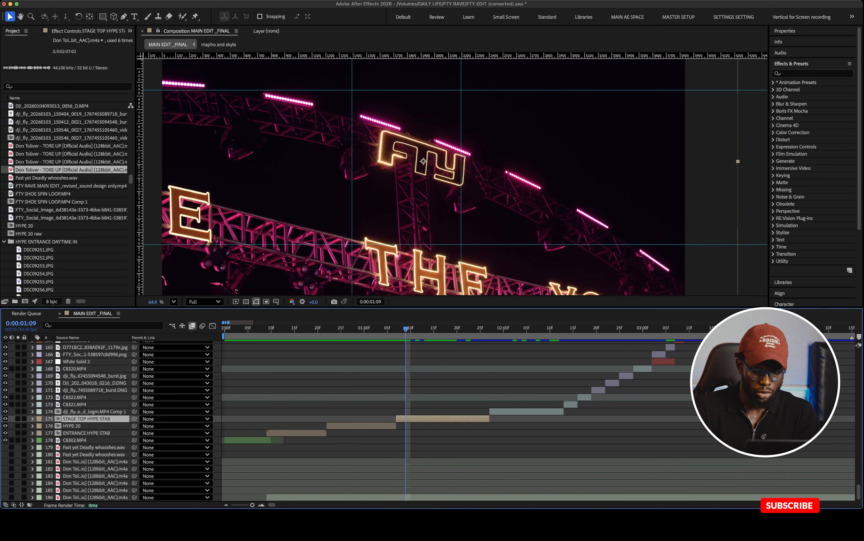
pyautogui.press('pagedown')
pyautogui.press('pagedown')
pyautogui.press('pagedown')
pyautogui.press('pagedown')
pyautogui.press('pagedown')
pyautogui.press('pagedown')
pyautogui.press('pagedown')
pyautogui.press('pagedown')
pyautogui.press('pagedown')
pyautogui.press('pagedown')
pyautogui.press('pagedown')
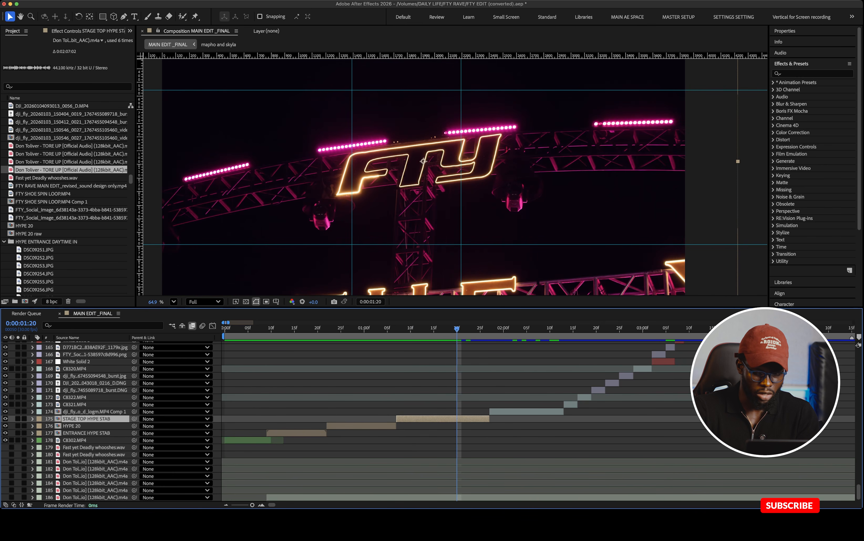
# Open the STAGE TOP HYPE RAW composition nested inside STAGE TOP HYPE STAB and review its sequence of photo layers
pyautogui.doubleClick(442, 418)
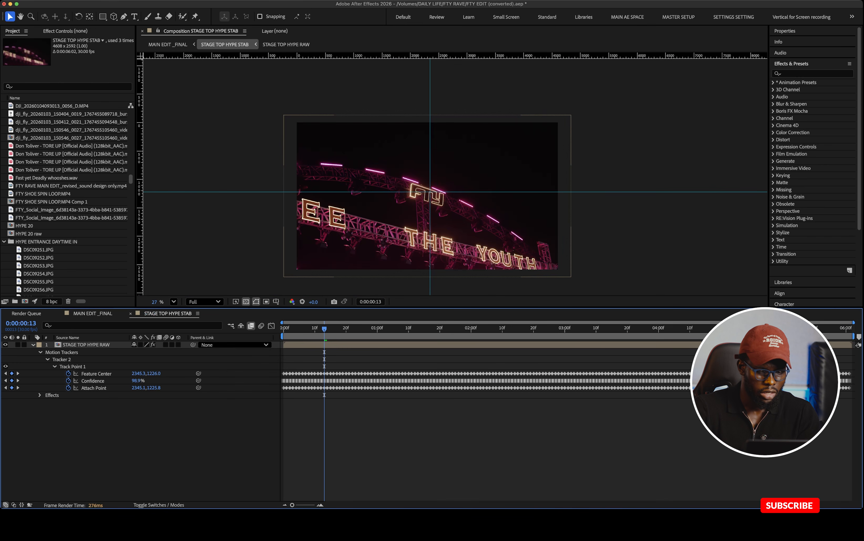
pyautogui.doubleClick(411, 345)
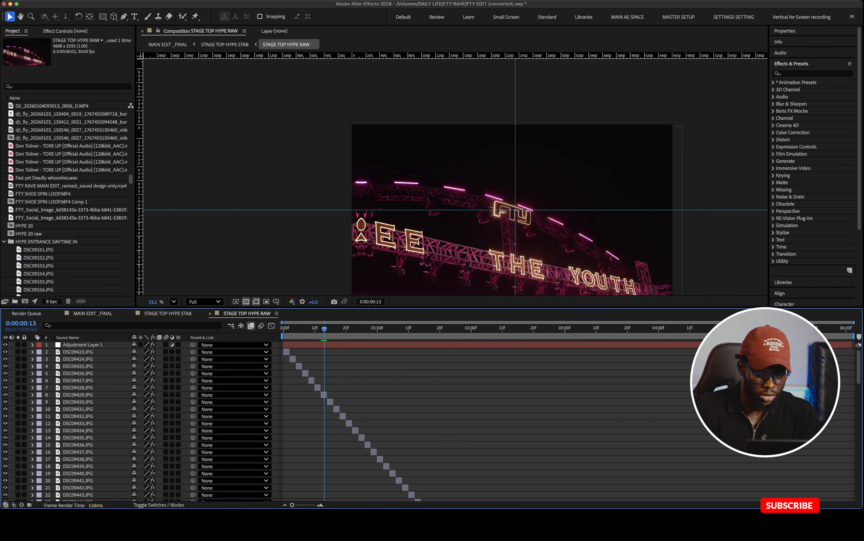
pyautogui.moveTo(324, 329); pyautogui.dragTo(290, 328)
pyautogui.scroll(-15, 429, 422)
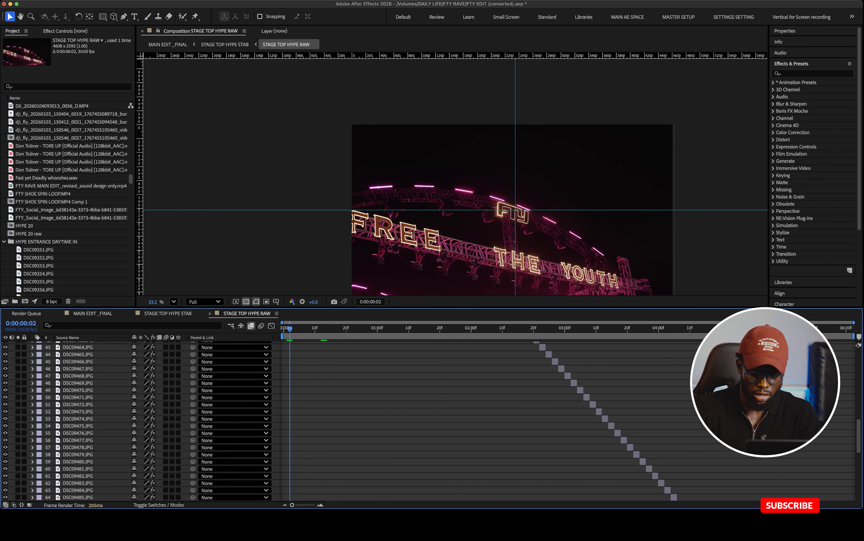
pyautogui.scroll(14, 429, 422)
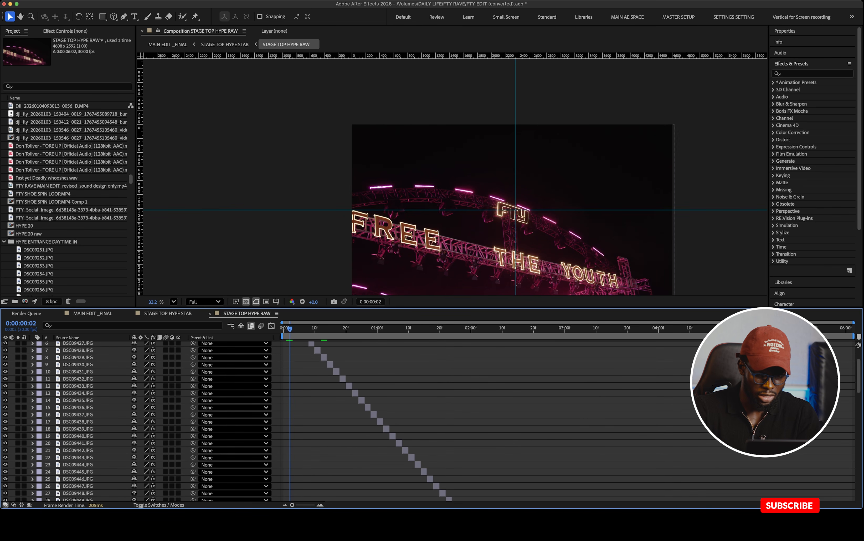
pyautogui.press('space')
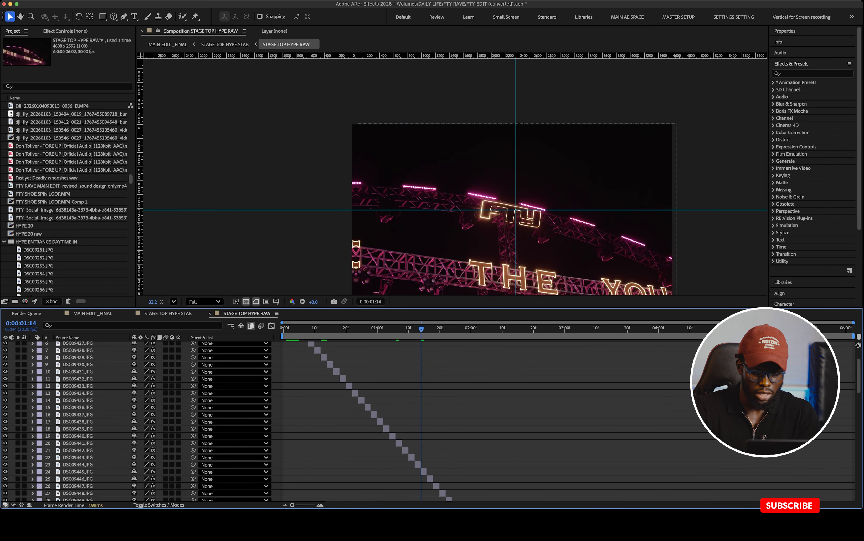
pyautogui.scroll(2, 429, 422)
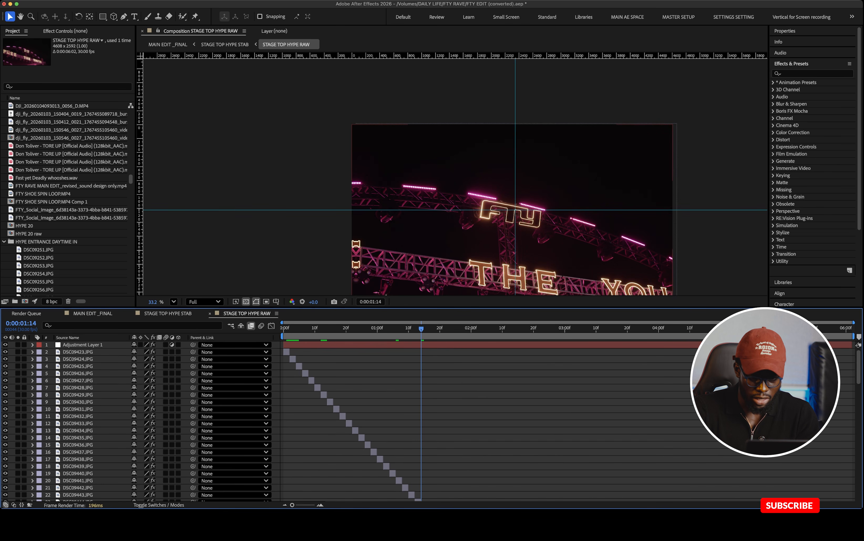
# Check the stage sign against the centre guides in the raw photo sequence, moving the playhead to 0:00:02:11
pyautogui.moveTo(517, 212); pyautogui.dragTo(465, 158)
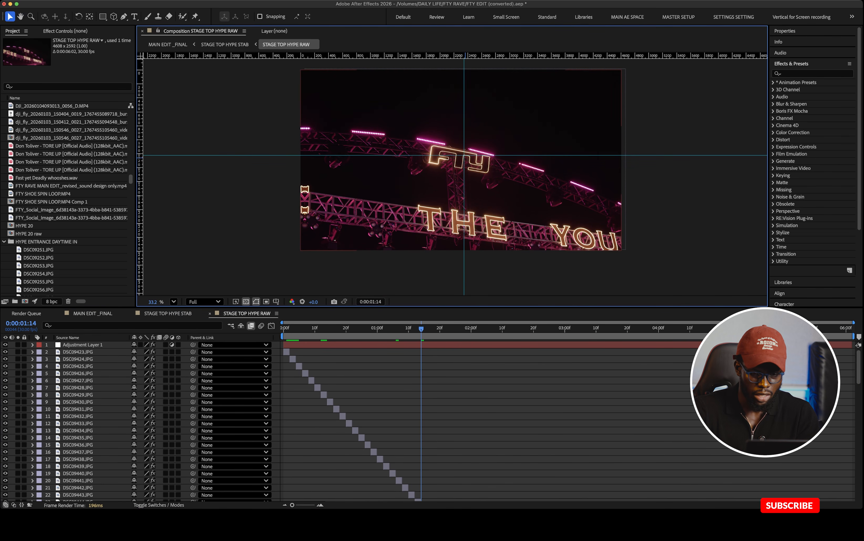
pyautogui.scroll(1, 464, 156)
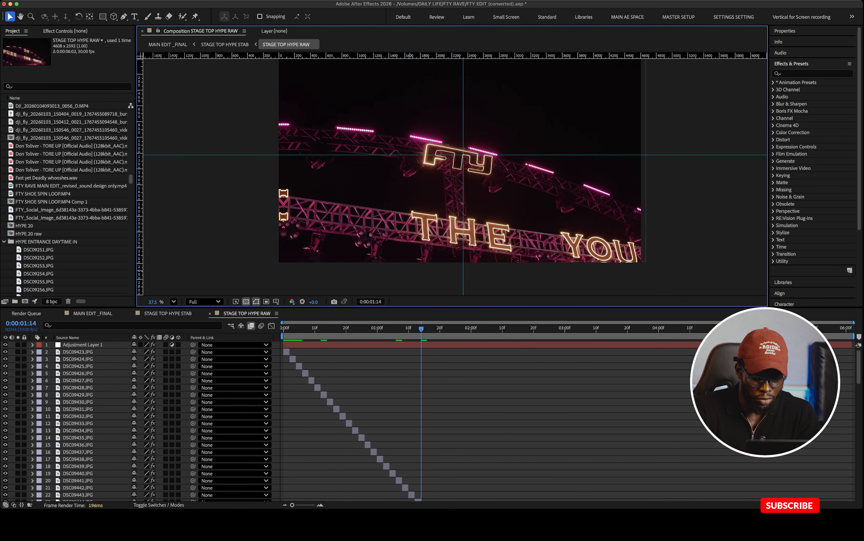
pyautogui.scroll(-5, 211, 422)
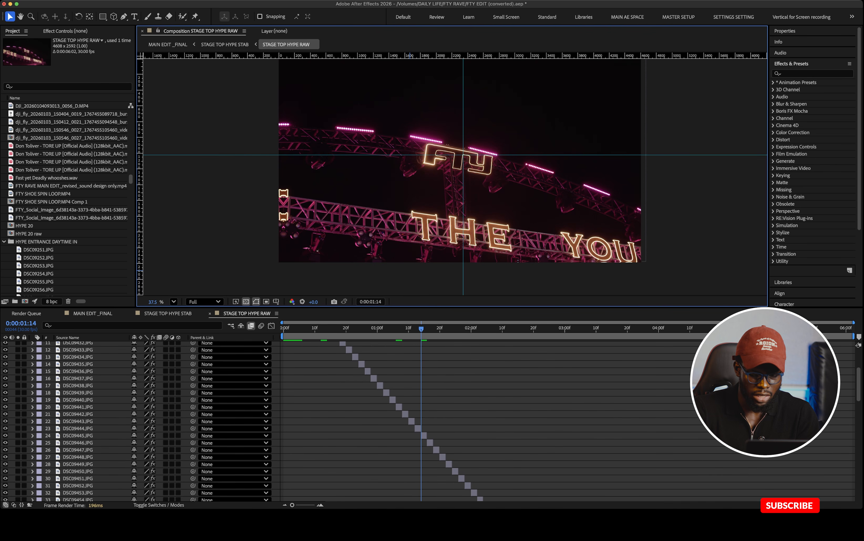
pyautogui.press('space')
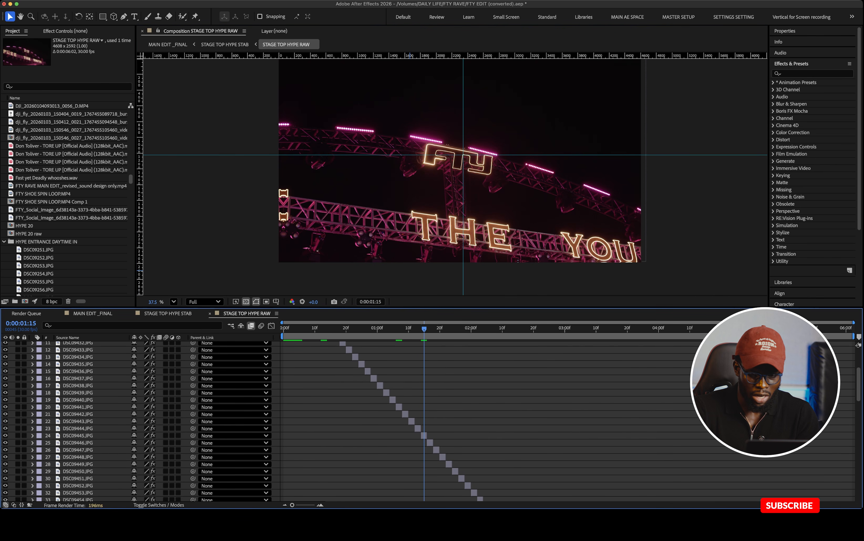
pyautogui.moveTo(480, 328); pyautogui.dragTo(506, 329)
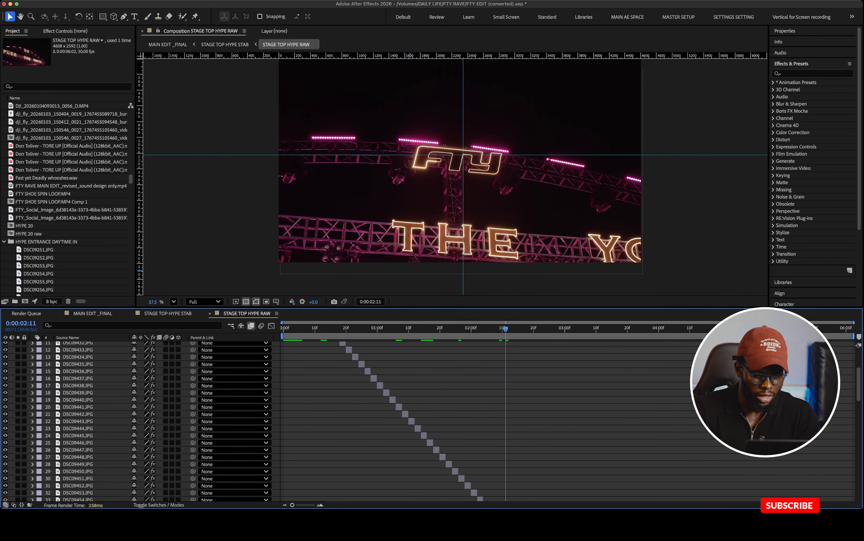
# Return to STAGE TOP HYPE STAB, advance to 0:00:02:14 and show the Warp Stabilizer settings of the STAGE TOP HYPE RAW layer
pyautogui.click(168, 314)
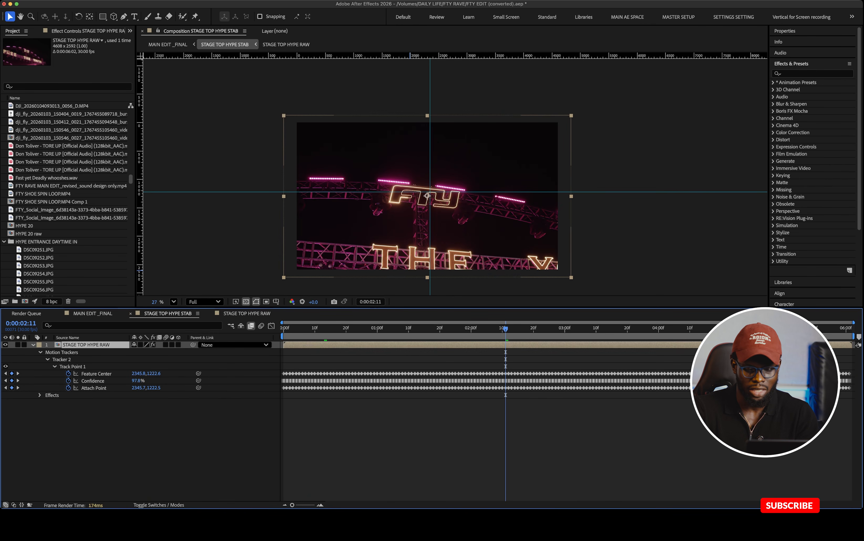
pyautogui.press('super+Right')
pyautogui.press('super+Right')
pyautogui.press('super+Right')
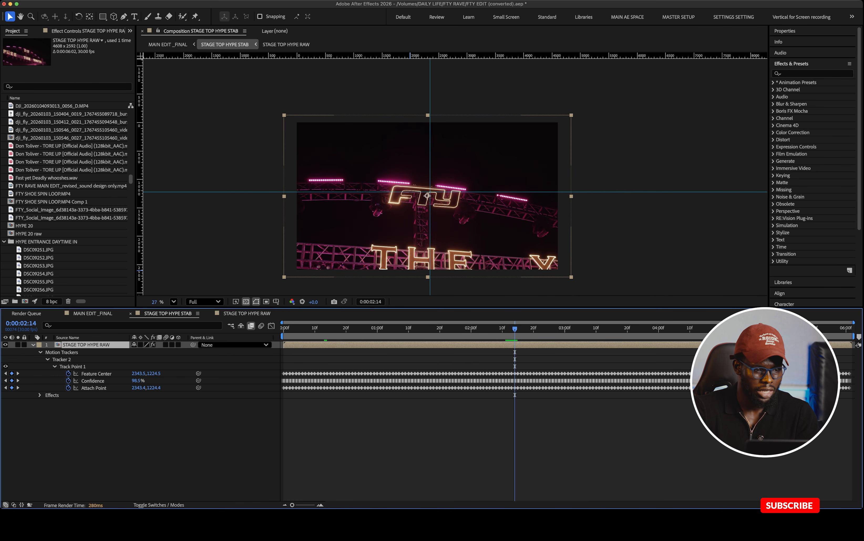
pyautogui.press('F3')
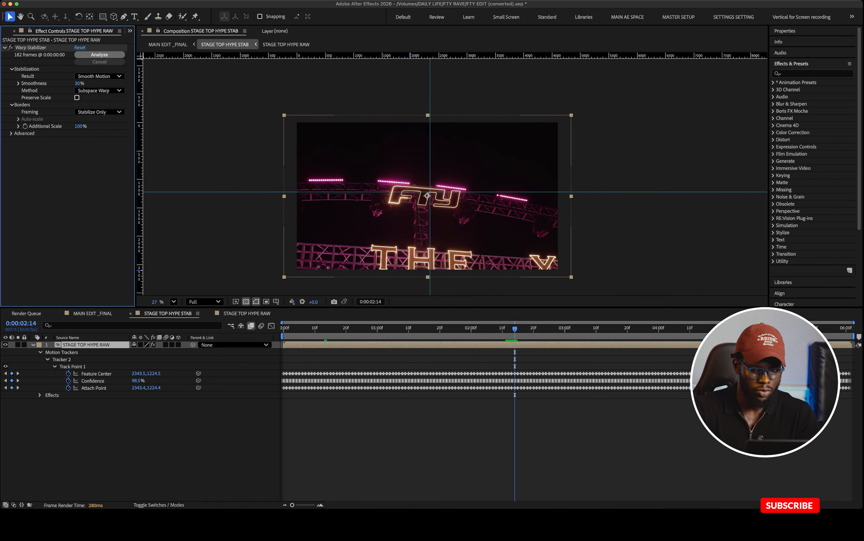
# Preview the stabilized stage sign sequence, stop playback and return to the MAIN EDIT _FINAL composition
pyautogui.press('space')
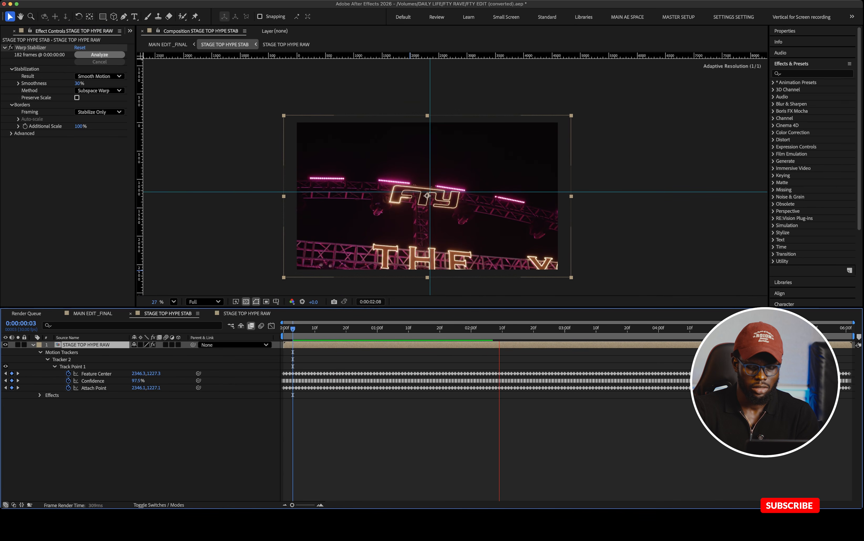
pyautogui.press('space')
pyautogui.hotkey('shift', 'Escape')
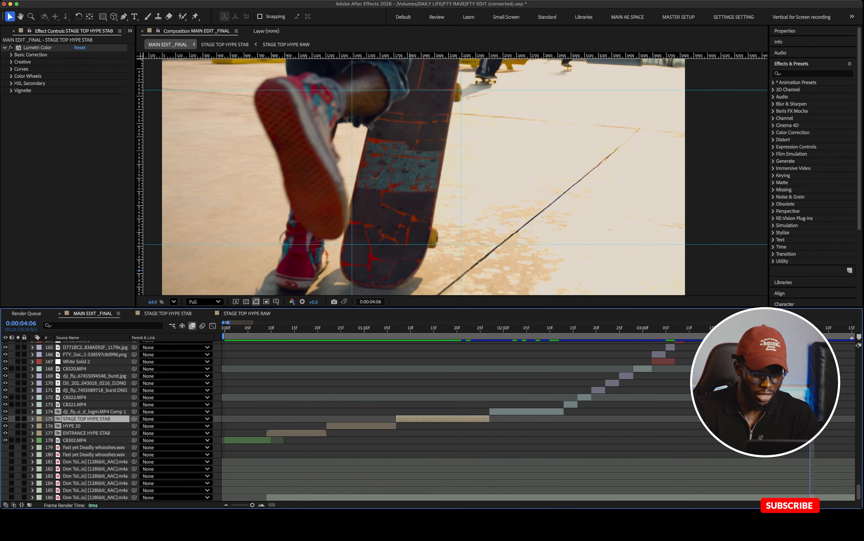
# Play the main edit from the entrance shot through to the drone shot at 0:00:02:04
pyautogui.moveTo(392, 328); pyautogui.dragTo(285, 328)
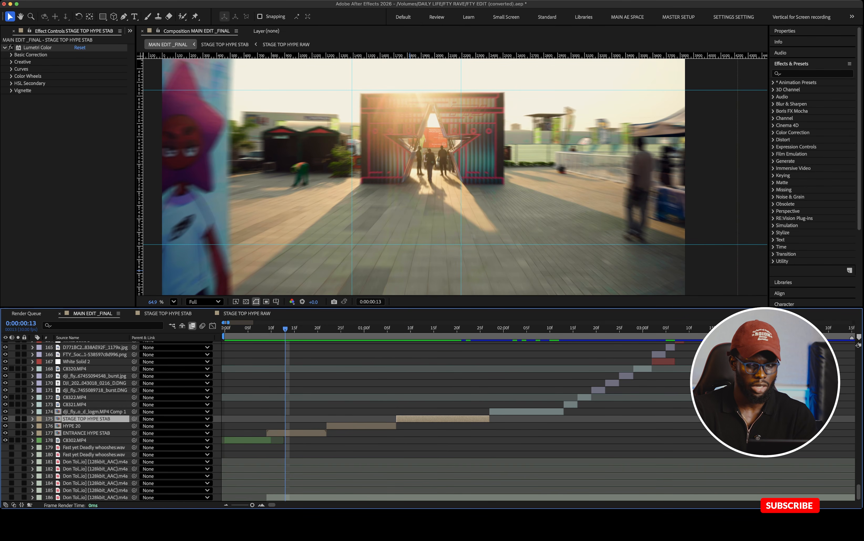
pyautogui.press('space')
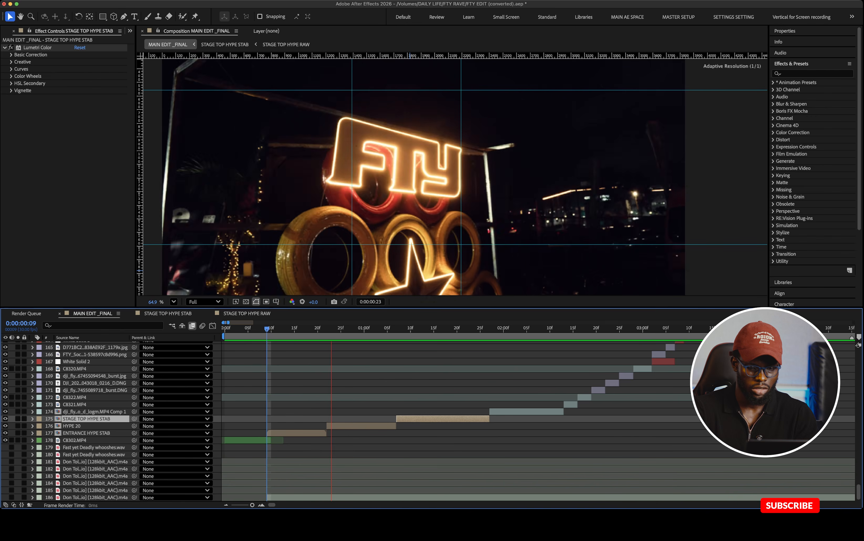
pyautogui.scroll(2, 429, 419)
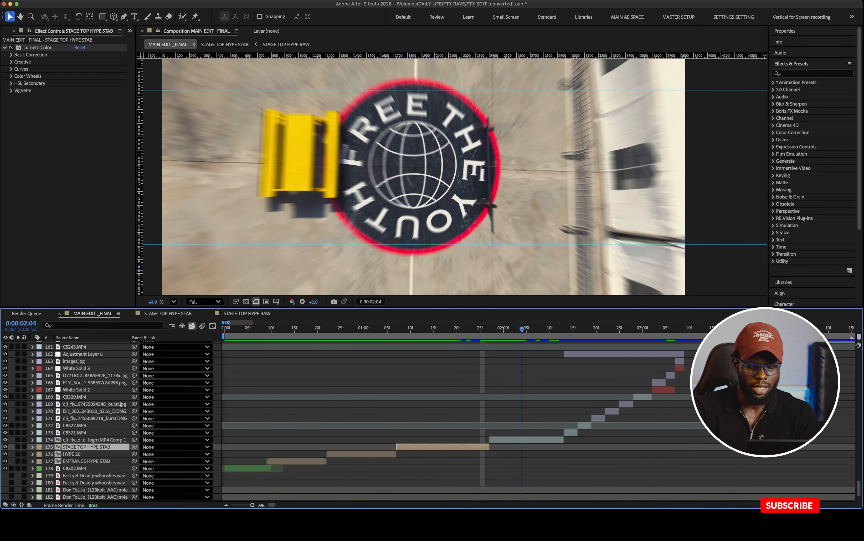
pyautogui.hscroll(1, 497, 439)
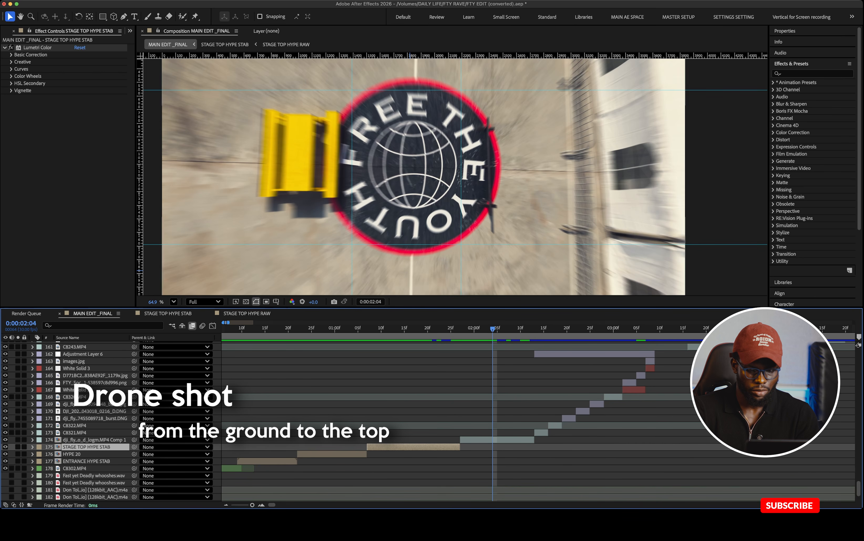
# Select the drone shot layer in the main edit and preview it up to 0:00:02:11
pyautogui.click(497, 439)
pyautogui.press('space')
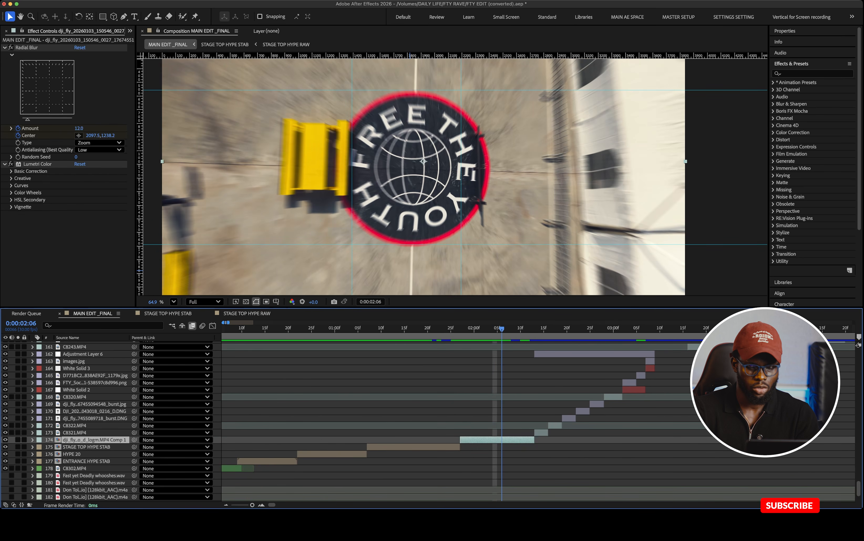
pyautogui.moveTo(506, 328); pyautogui.dragTo(525, 329)
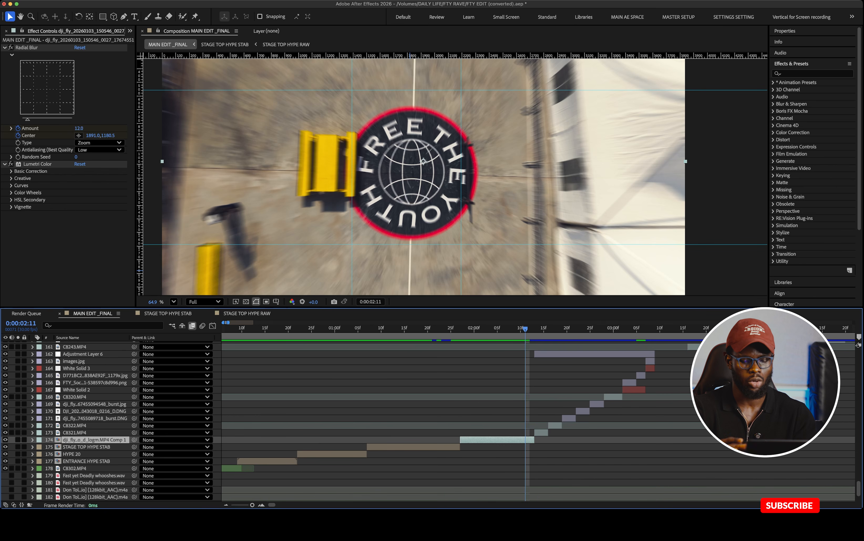
# Reveal the drone layer's keyframes, inspect its Time Remap speed graph from 0:00:01:27 to 0:00:02:10, and close the graph
pyautogui.press('u')
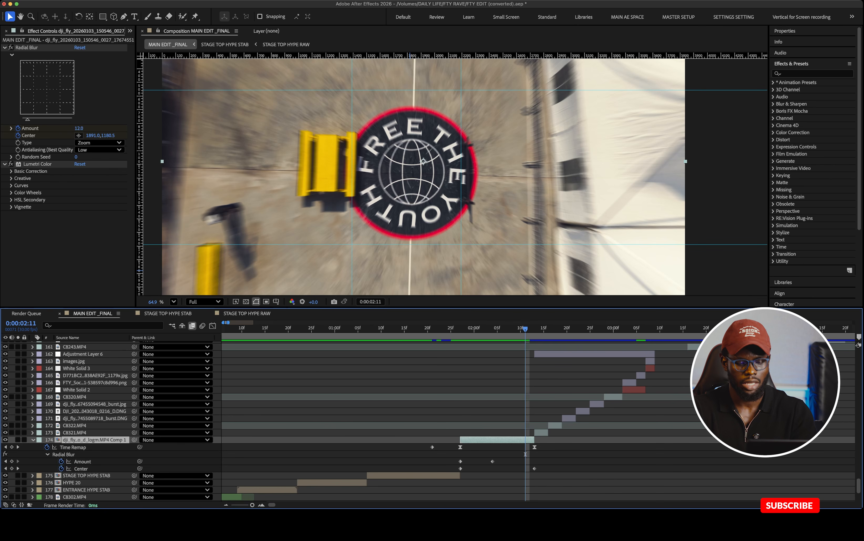
pyautogui.press('i')
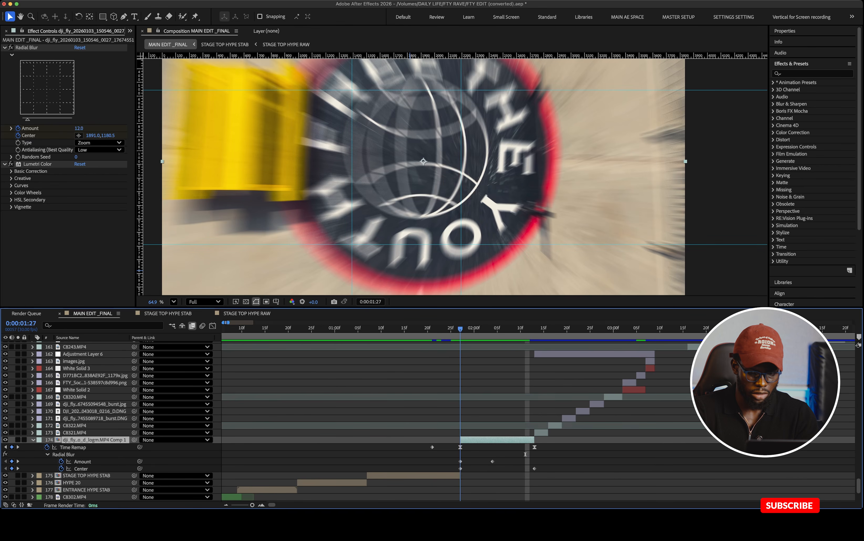
pyautogui.click(460, 447)
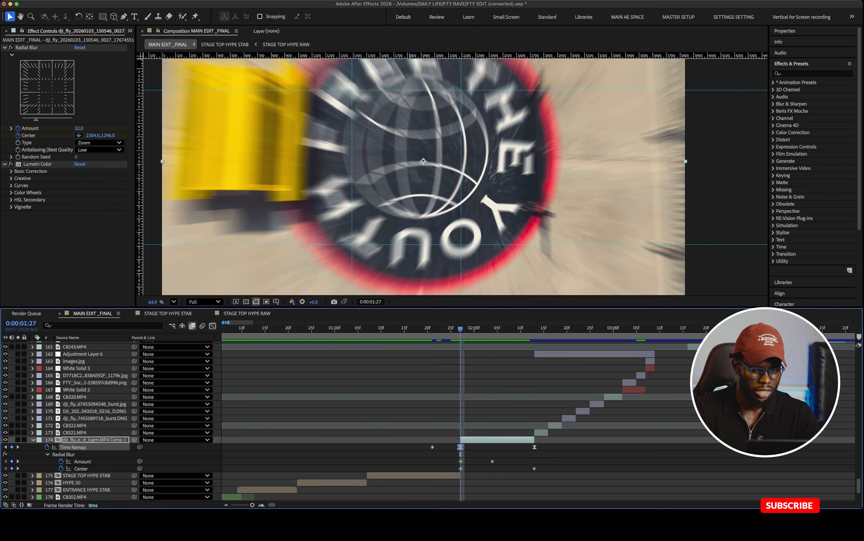
pyautogui.click(213, 326)
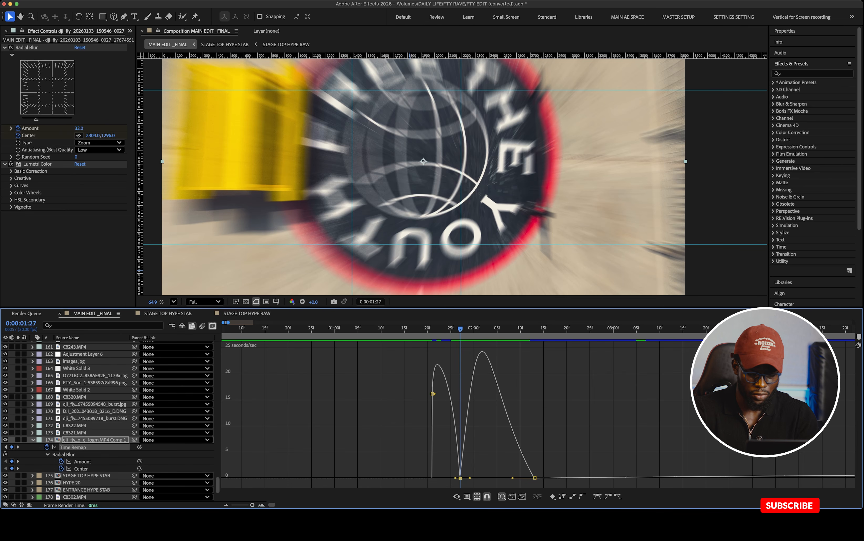
pyautogui.moveTo(460, 328); pyautogui.dragTo(521, 328)
pyautogui.press('super+Left')
pyautogui.press('super+Left')
pyautogui.hotkey('shift', 'F3')
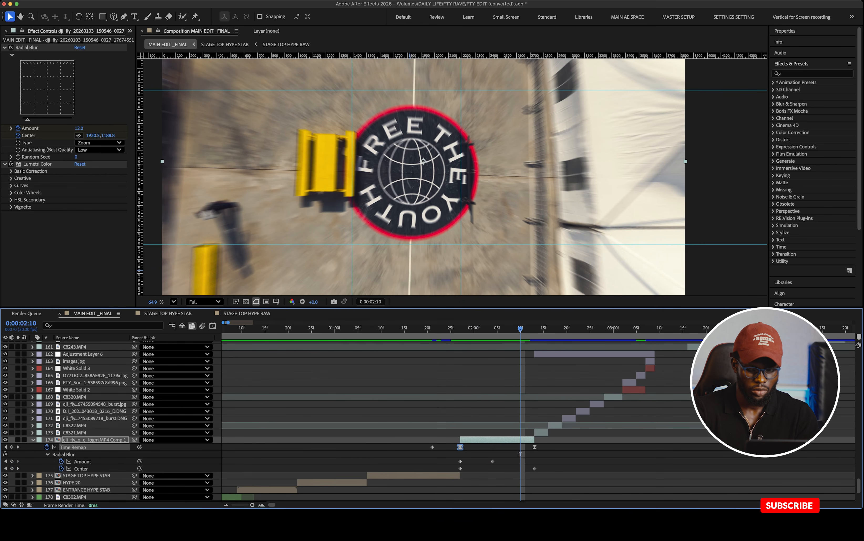
# Preview the end of the drone shot and advance to the match cut at 0:00:02:13
pyautogui.hscroll(3, 536, 412)
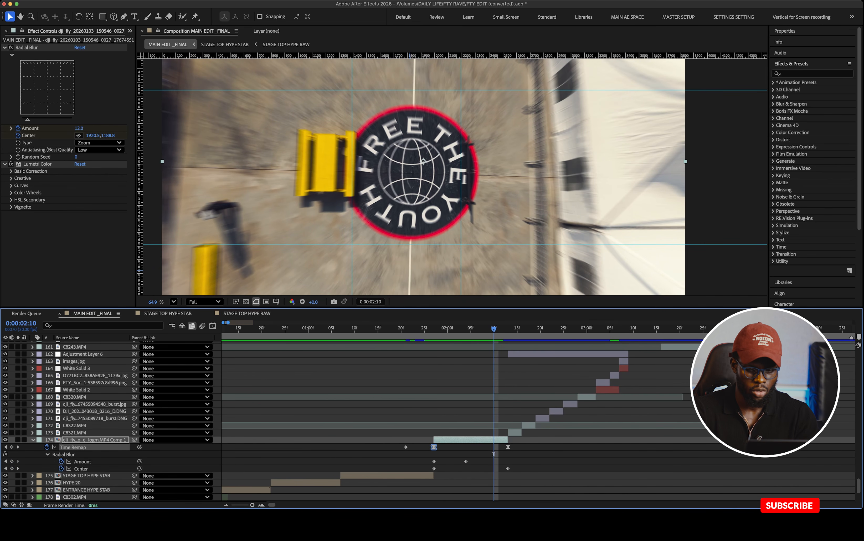
pyautogui.press('space')
pyautogui.press('space')
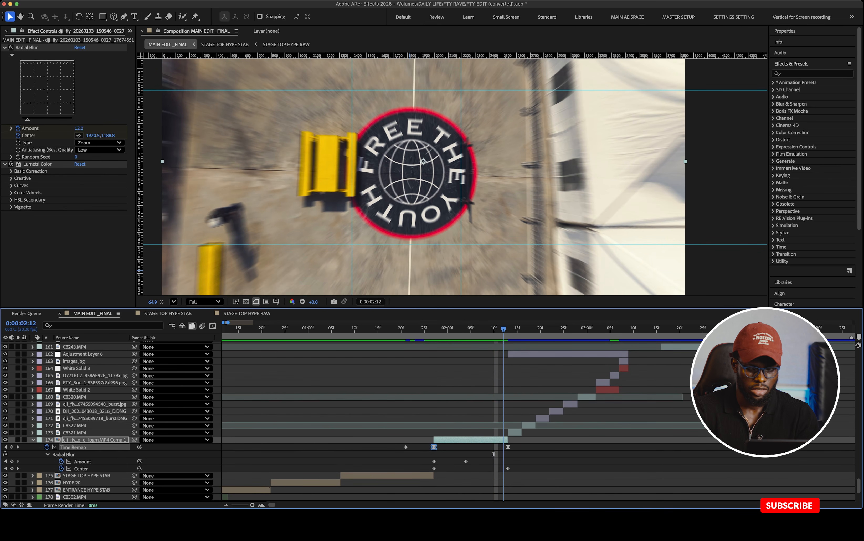
pyautogui.press('pagedown')
pyautogui.press('pagedown')
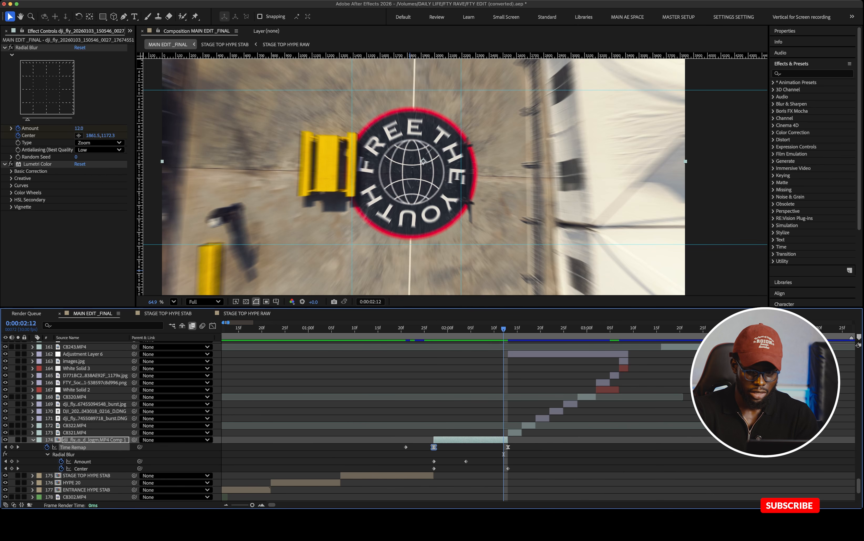
pyautogui.press('pagedown')
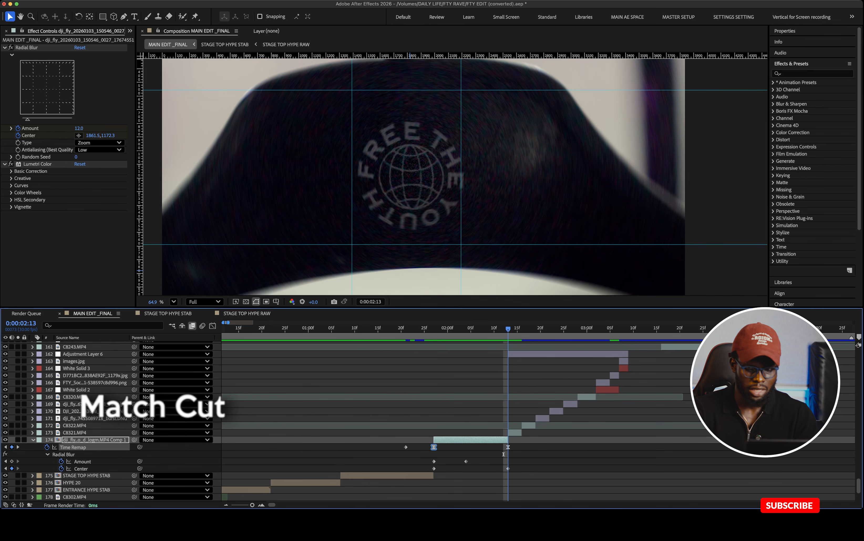
# Compare the frames on both sides of the drone-to-garment logo match cut, ending at 0:00:02:14
pyautogui.press('pageup')
pyautogui.press('pageup')
pyautogui.press('pagedown')
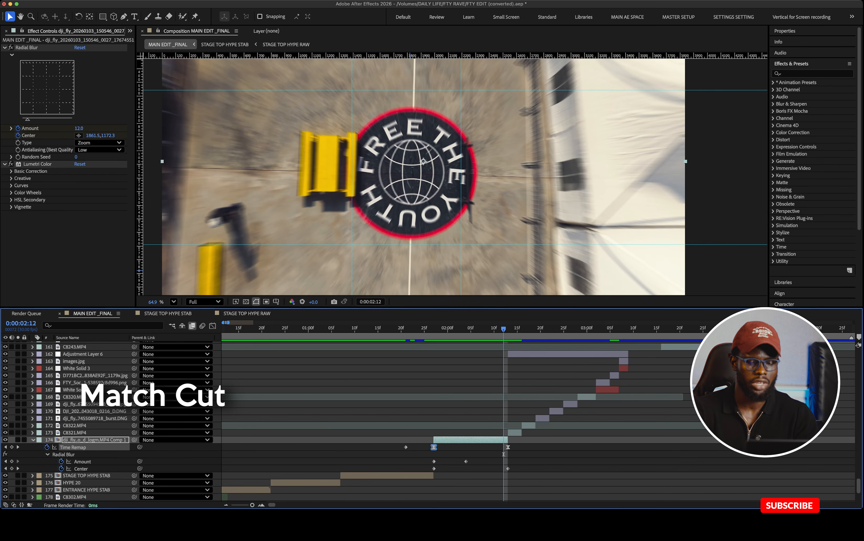
pyautogui.press('pagedown')
pyautogui.press('pagedown')
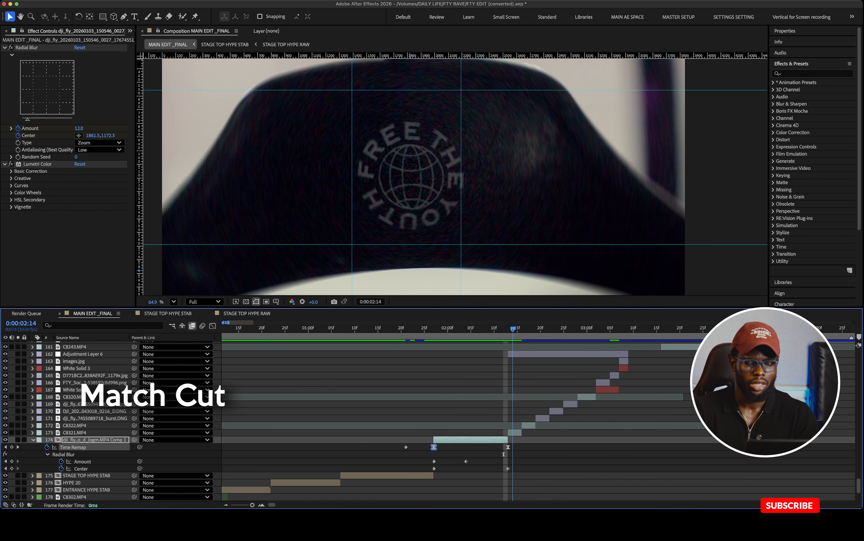
pyautogui.press('pageup')
pyautogui.press('pageup')
pyautogui.press('pageup')
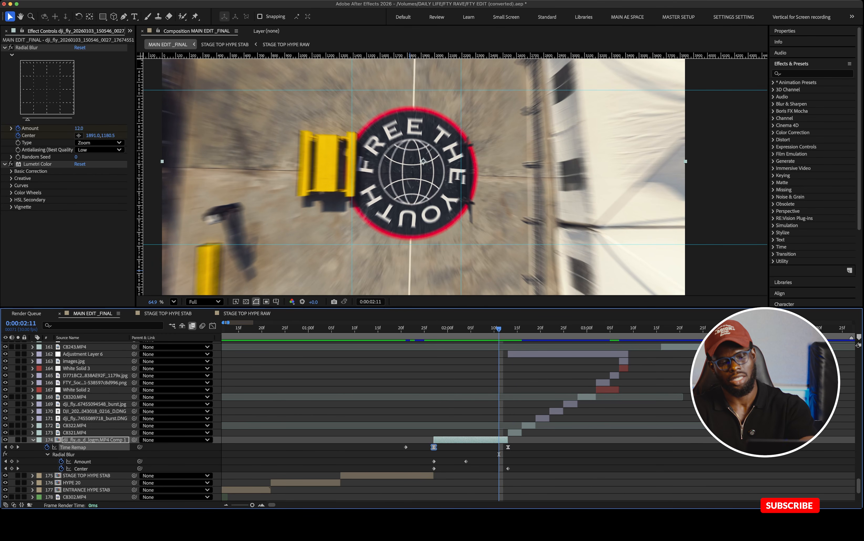
pyautogui.press('pageup')
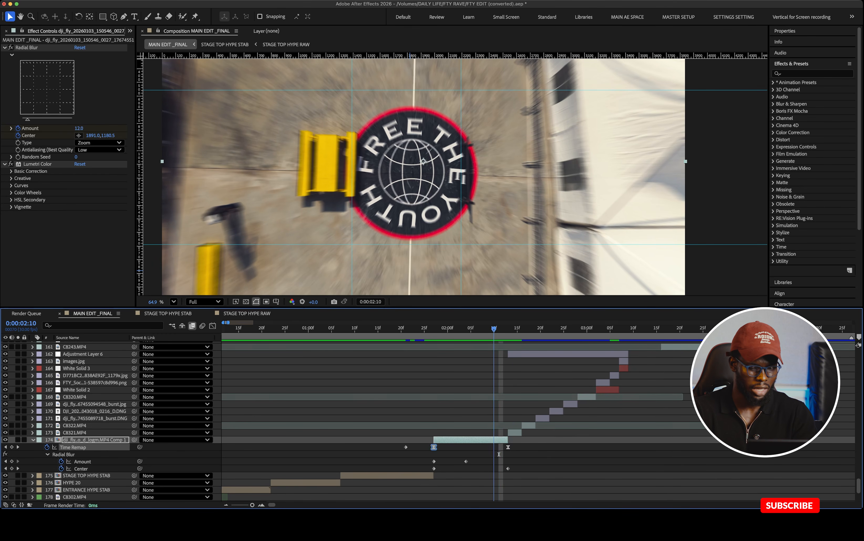
pyautogui.press('pagedown')
pyautogui.press('pagedown')
pyautogui.press('pagedown')
pyautogui.press('pagedown')
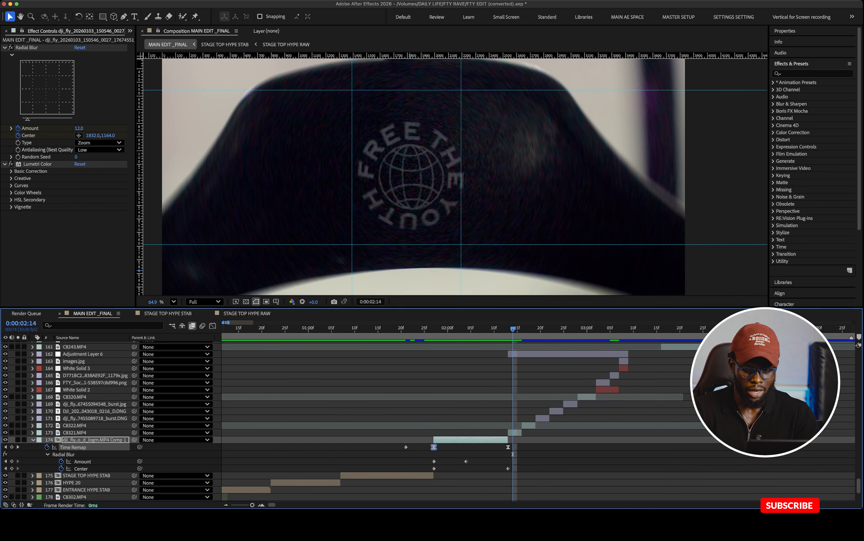
# Advance frame by frame to the gold eagle logo shot at 0:00:02:18 and check its alignment with the guides
pyautogui.hscroll(3, 537, 411)
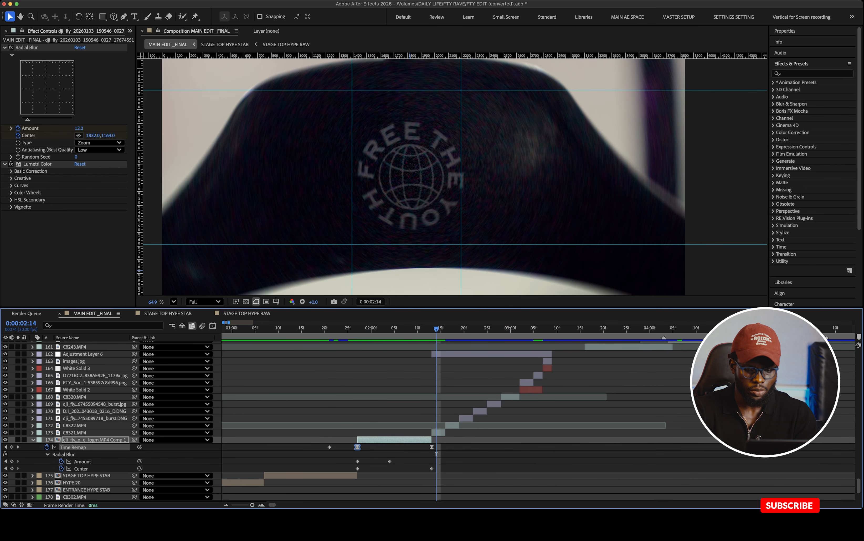
pyautogui.press('pagedown')
pyautogui.press('pagedown')
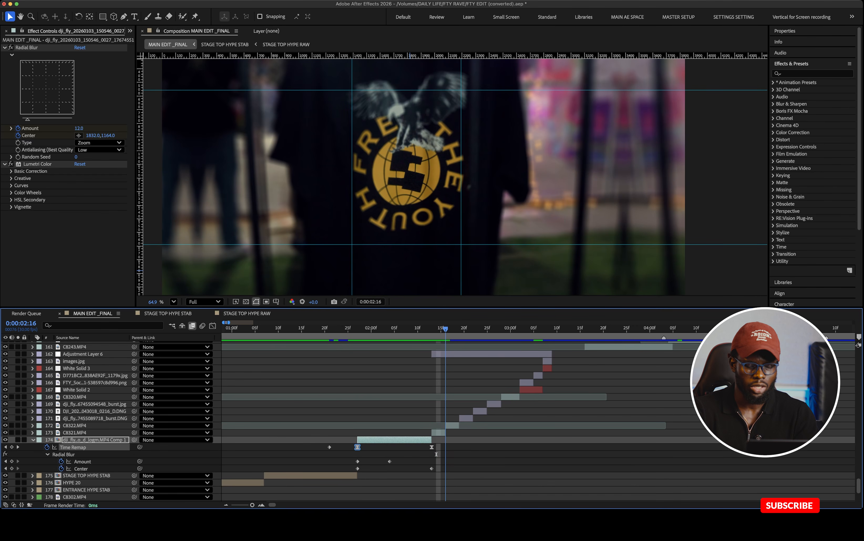
pyautogui.press('pagedown')
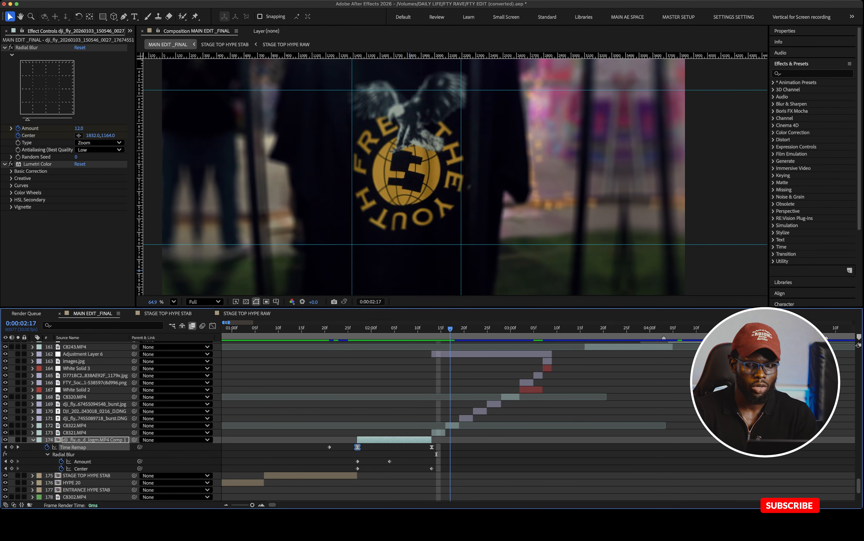
pyautogui.press('pagedown')
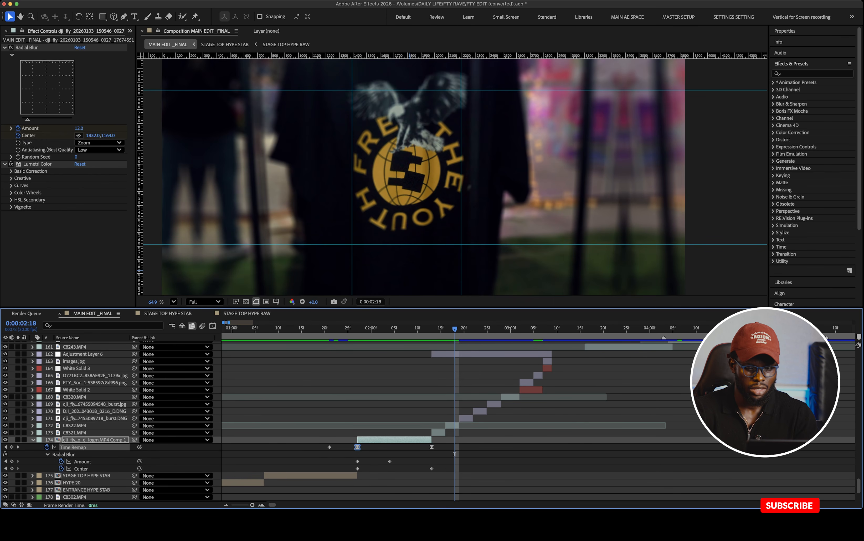
# Examine the logo alignment across the stage burst photos and the following garment close-up, advancing to 0:00:02:28
pyautogui.press('pagedown')
pyautogui.press('pagedown')
pyautogui.press('pagedown')
pyautogui.press('pagedown')
pyautogui.press('pagedown')
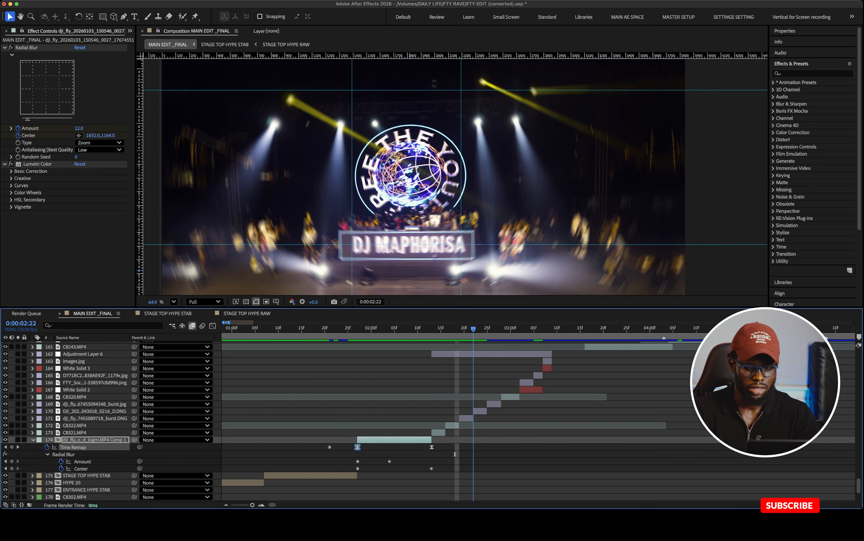
pyautogui.press('pagedown')
pyautogui.press('pagedown')
pyautogui.press('pagedown')
pyautogui.press('pagedown')
pyautogui.press('pagedown')
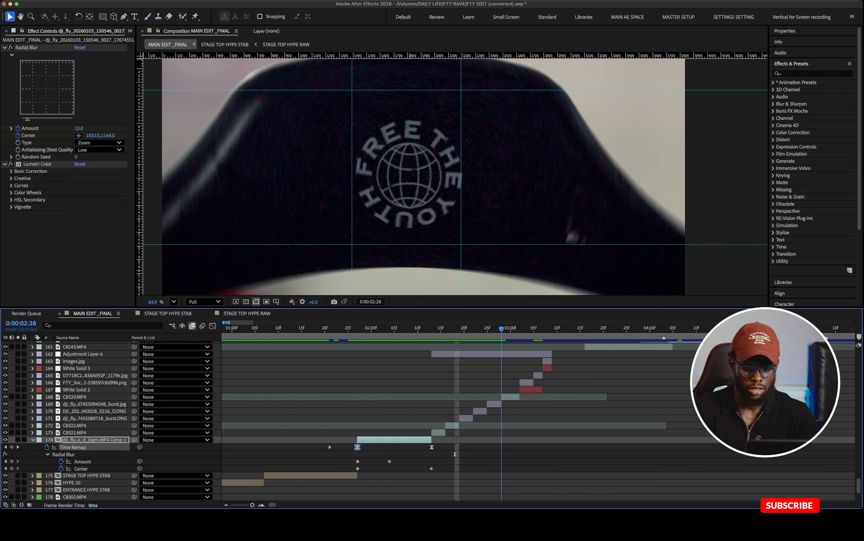
# Advance from the garment close-up to the black logo graphic on white at 0:00:03:03
pyautogui.press('pagedown')
pyautogui.press('pagedown')
pyautogui.press('pagedown')
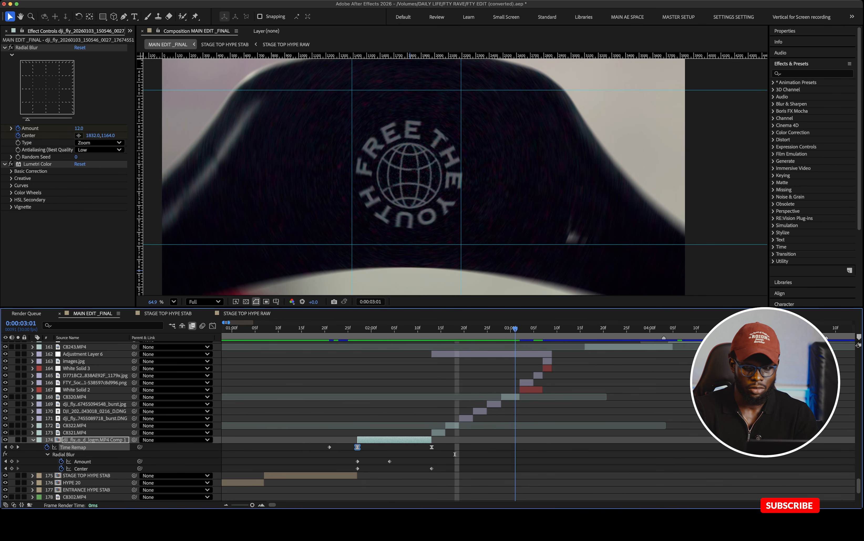
pyautogui.press('pagedown')
pyautogui.press('pagedown')
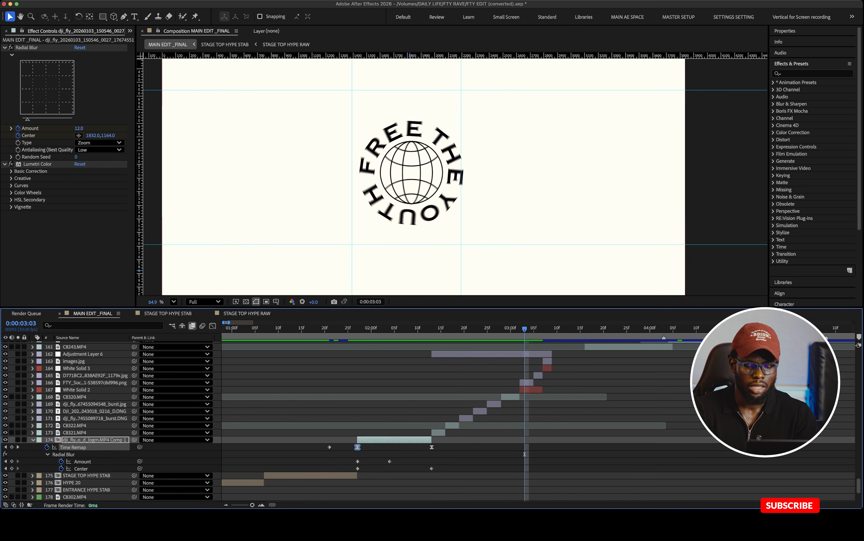
# Check the logo match across the two T-shirt images, advancing frame by frame to 0:00:03:07
pyautogui.scroll(4, 525, 483)
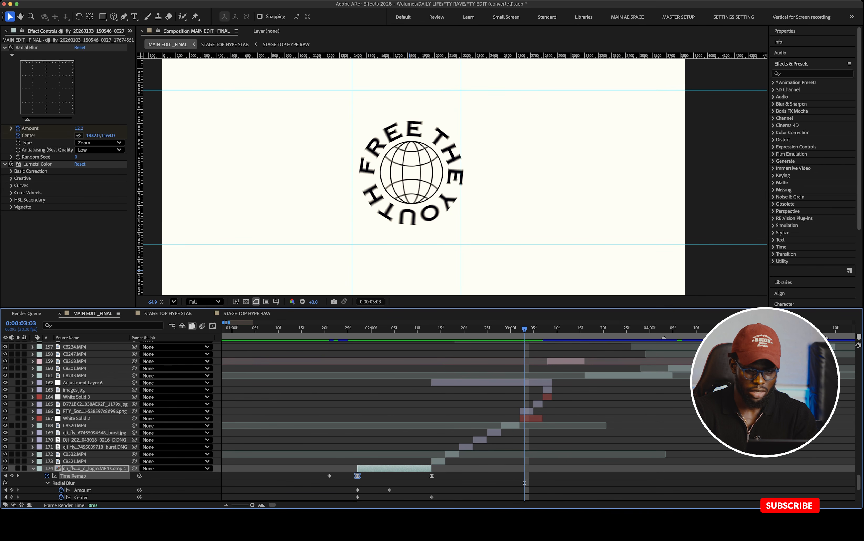
pyautogui.press('pagedown')
pyautogui.press('pagedown')
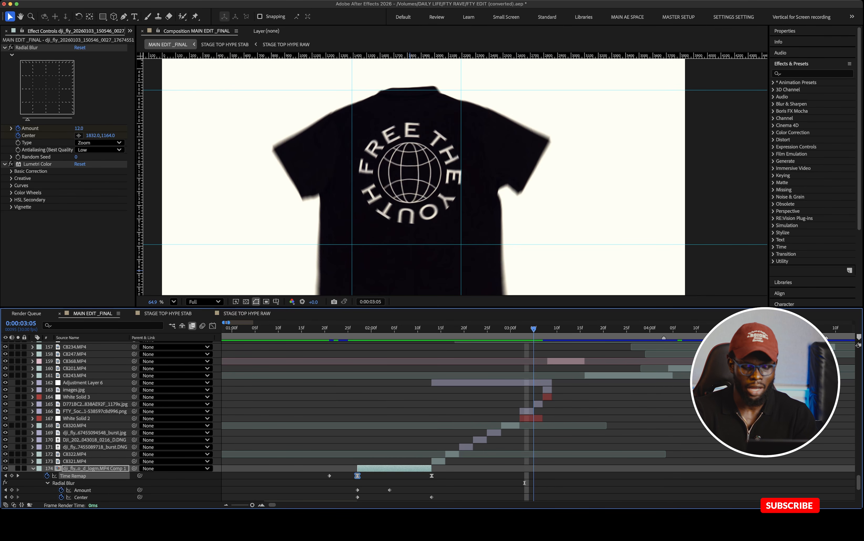
pyautogui.press('pagedown')
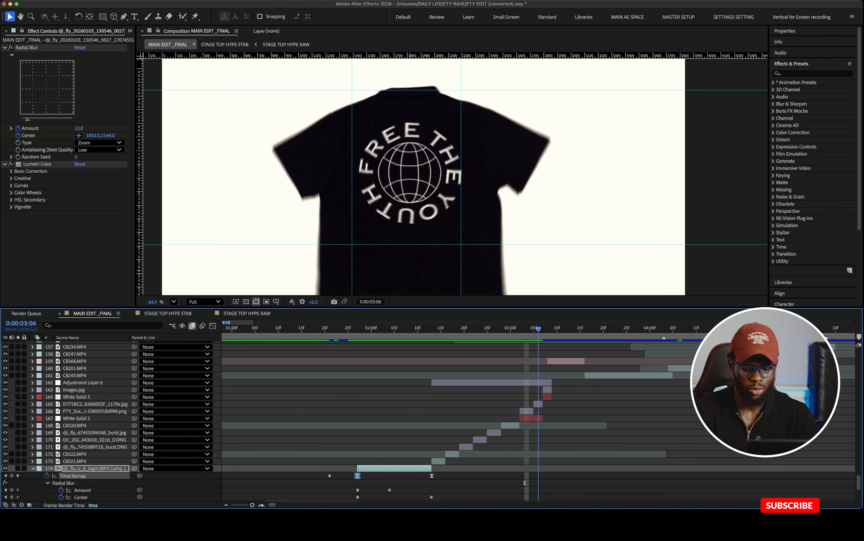
pyautogui.press('pagedown')
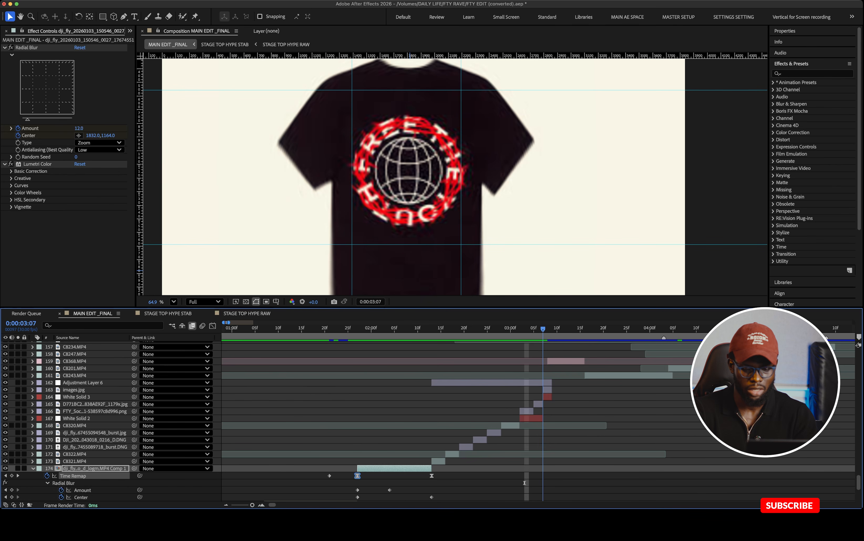
# Select the C8368.MP4 layer to show its Directional Blur settings and examine the blurred running shot through 0:00:03:13
pyautogui.press('pagedown')
pyautogui.hscroll(3, 536, 411)
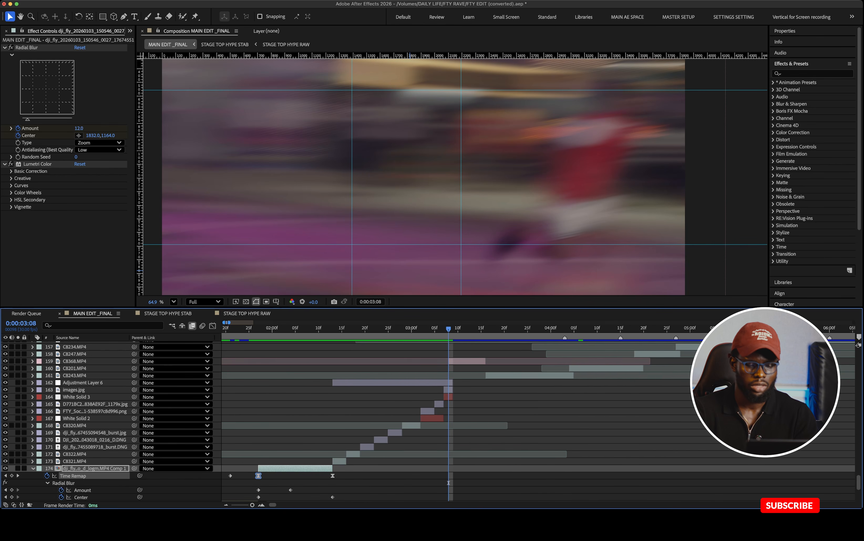
pyautogui.scroll(2, 465, 411)
pyautogui.click(467, 385)
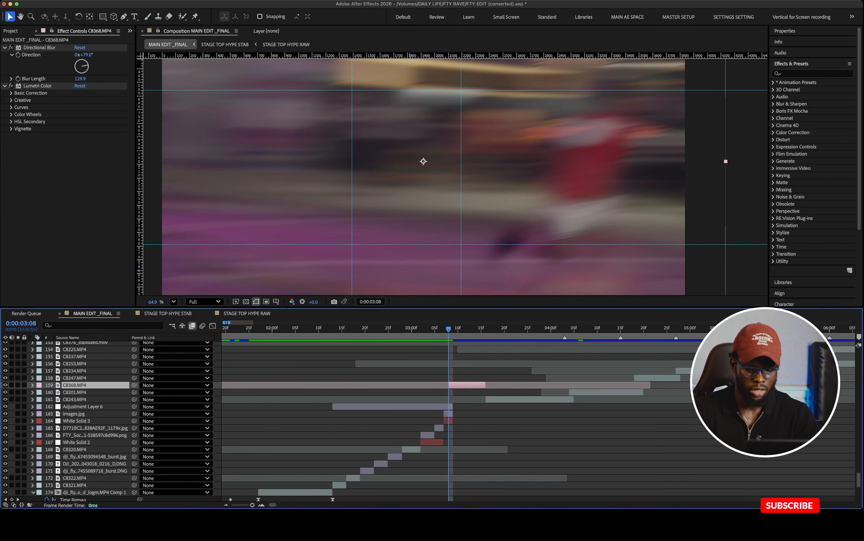
pyautogui.press('pagedown')
pyautogui.press('pagedown')
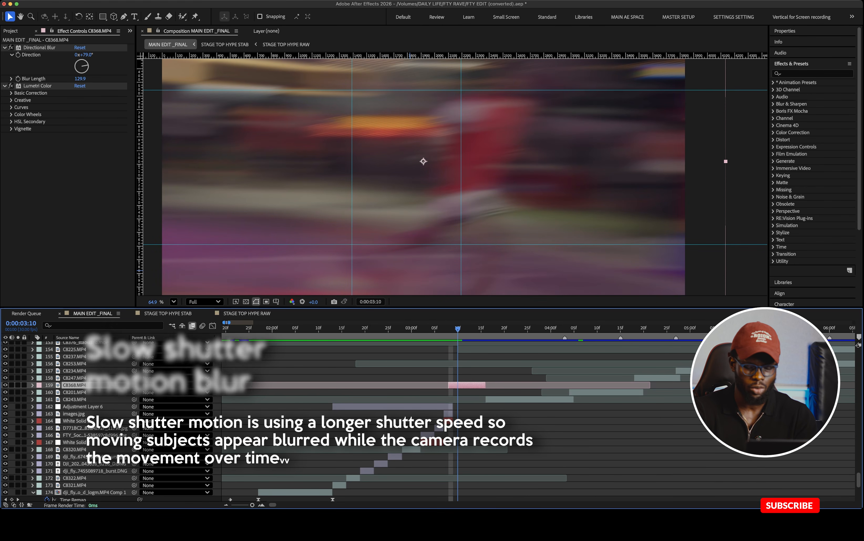
pyautogui.press('pagedown')
pyautogui.press('pagedown')
pyautogui.press('pagedown')
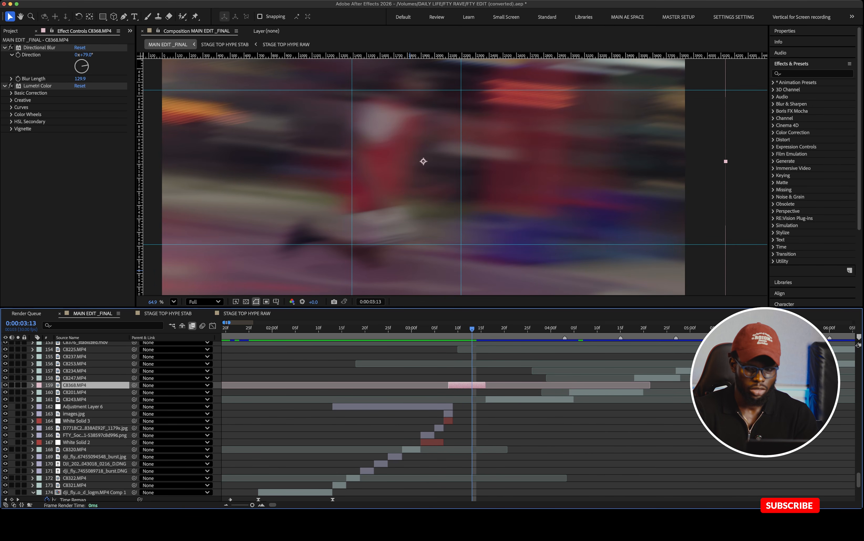
# Go back to 0:00:03:12 and play from the running shot into the portrait of two women, up to 0:00:03:25
pyautogui.press('pageup')
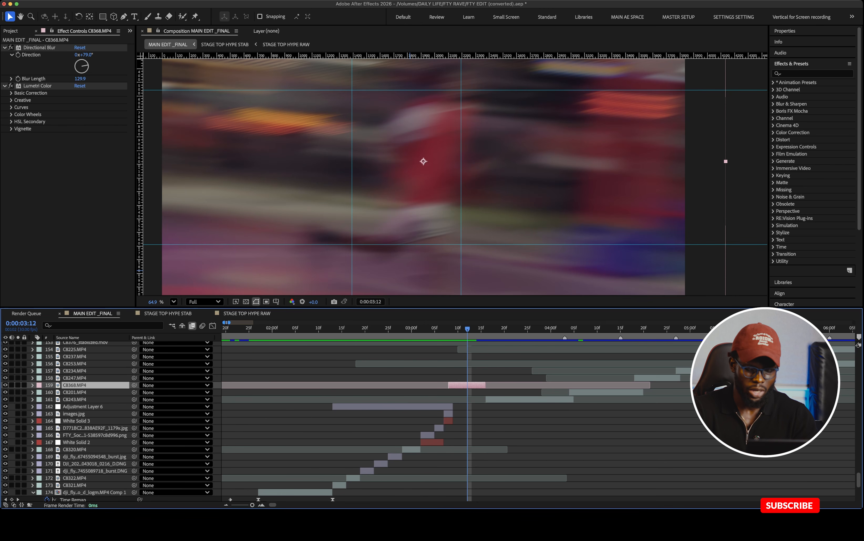
pyautogui.press('space')
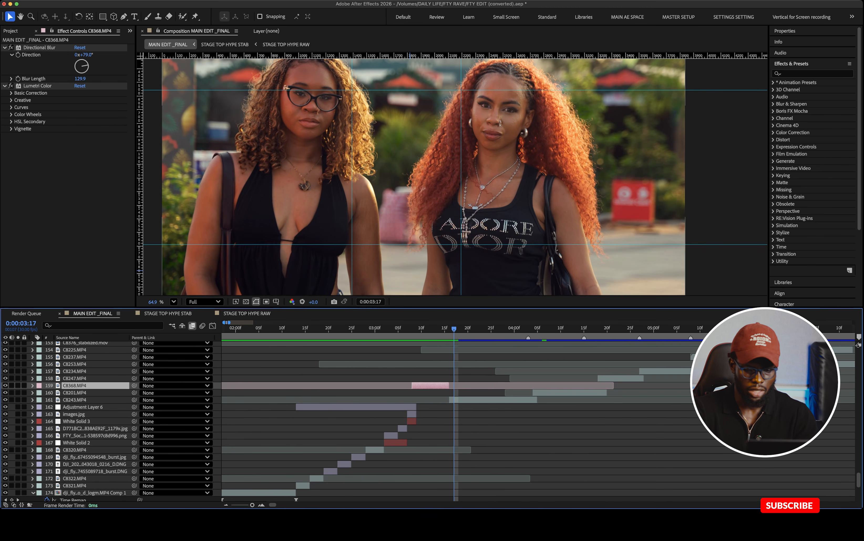
pyautogui.scroll(2, 429, 420)
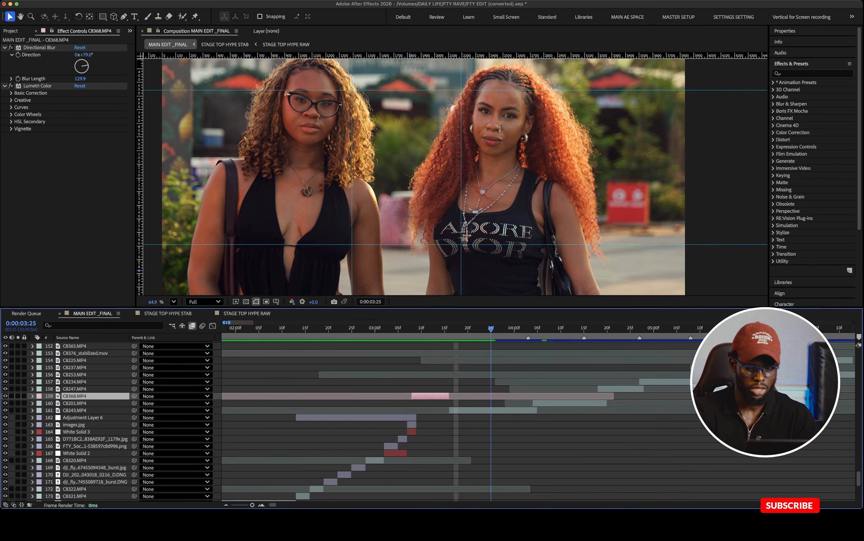
# Play on to the skateboarding shot at 0:00:04:08 and advance frame by frame to 0:00:04:14
pyautogui.press('space')
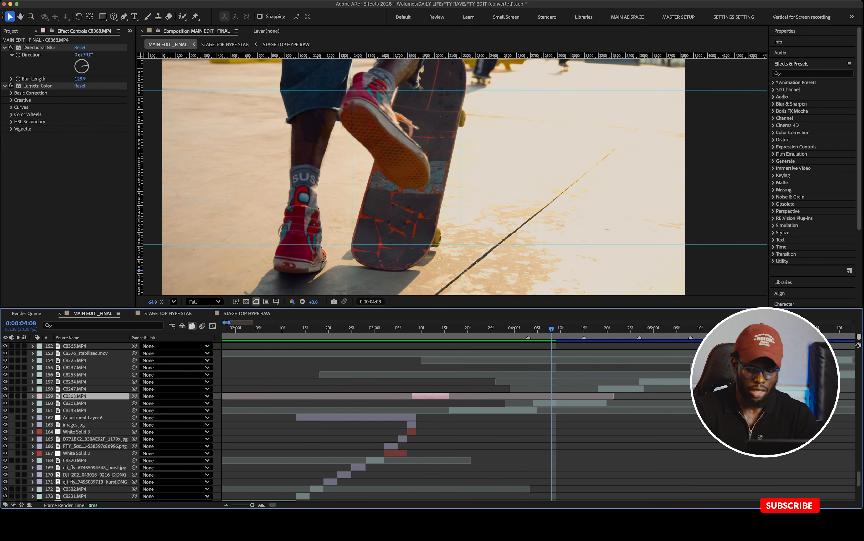
pyautogui.hscroll(1, 429, 421)
pyautogui.scroll(4, 429, 421)
pyautogui.hscroll(8, 429, 420)
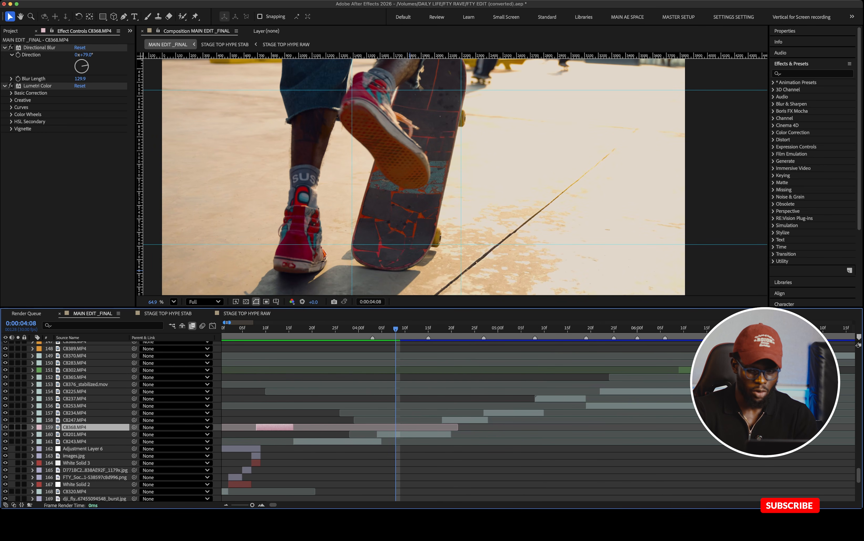
pyautogui.press('pagedown')
pyautogui.press('pagedown')
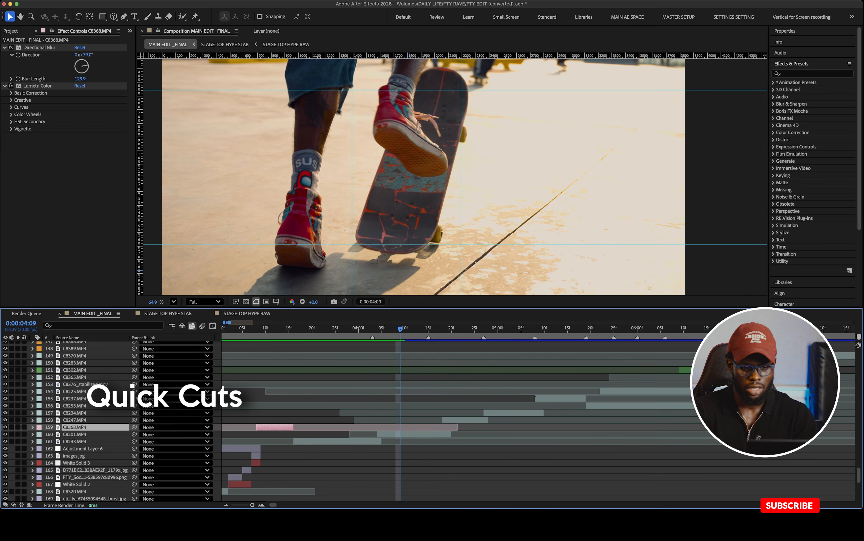
pyautogui.press('pagedown')
pyautogui.press('pagedown')
pyautogui.press('pagedown')
pyautogui.press('pagedown')
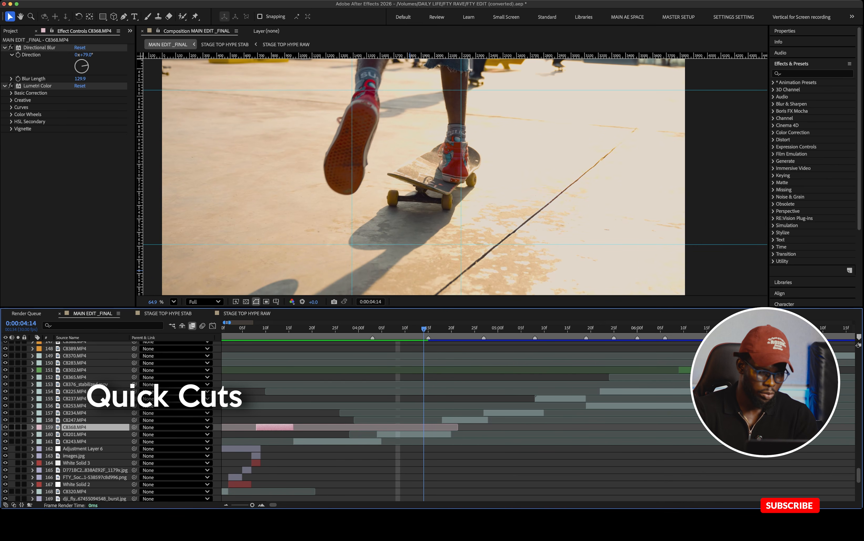
# Advance through the skater's push-off shot to 0:00:04:17, just before the cut to the next skater
pyautogui.press('pagedown')
pyautogui.press('pagedown')
pyautogui.press('pagedown')
pyautogui.press('pagedown')
pyautogui.press('pagedown')
pyautogui.press('pagedown')
pyautogui.press('pagedown')
pyautogui.press('pagedown')
pyautogui.press('pagedown')
pyautogui.press('pagedown')
pyautogui.press('pagedown')
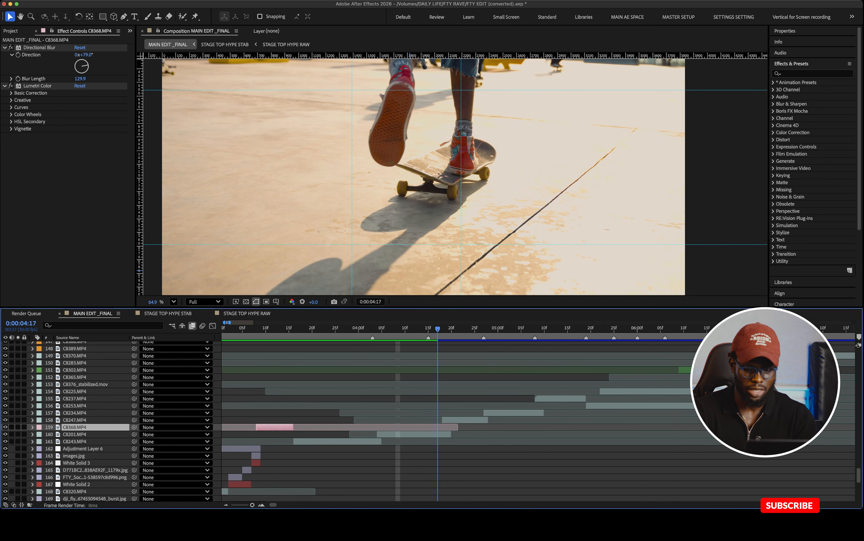
# Advance through the following skate clips to the yellow bench shot at 0:00:05:10
pyautogui.press('pagedown')
pyautogui.press('pagedown')
pyautogui.press('pagedown')
pyautogui.press('pagedown')
pyautogui.press('pagedown')
pyautogui.press('pagedown')
pyautogui.press('pagedown')
pyautogui.press('pagedown')
pyautogui.press('pagedown')
pyautogui.press('pagedown')
pyautogui.press('pagedown')
pyautogui.press('pagedown')
pyautogui.press('pagedown')
pyautogui.press('pagedown')
pyautogui.press('pagedown')
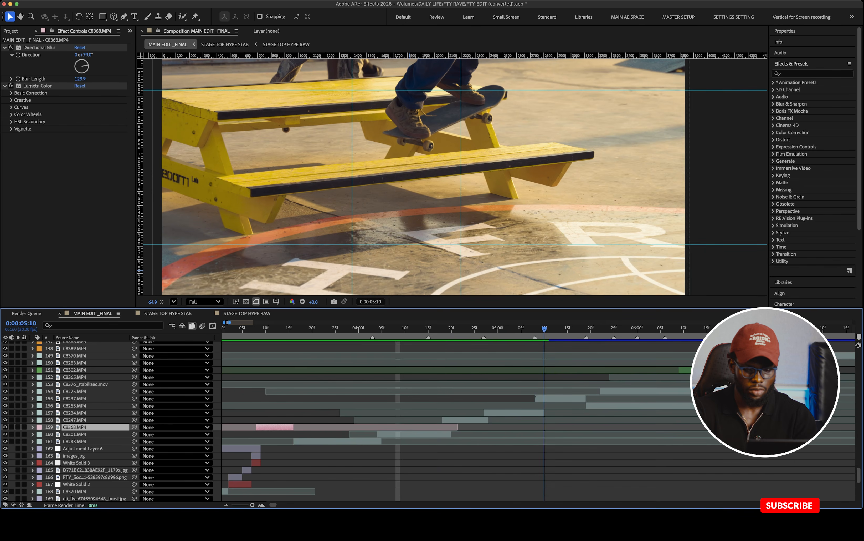
# Go back through the skate cuts to the red-shoe push-off shot at 0:00:04:12
pyautogui.press('j')
pyautogui.press('j')
pyautogui.press('pageup')
pyautogui.press('pageup')
pyautogui.press('pageup')
pyautogui.press('pageup')
pyautogui.press('pageup')
pyautogui.press('pageup')
pyautogui.press('pageup')
pyautogui.press('pageup')
pyautogui.press('pageup')
pyautogui.press('pageup')
pyautogui.press('pageup')
pyautogui.press('pageup')
pyautogui.press('pageup')
pyautogui.press('pageup')
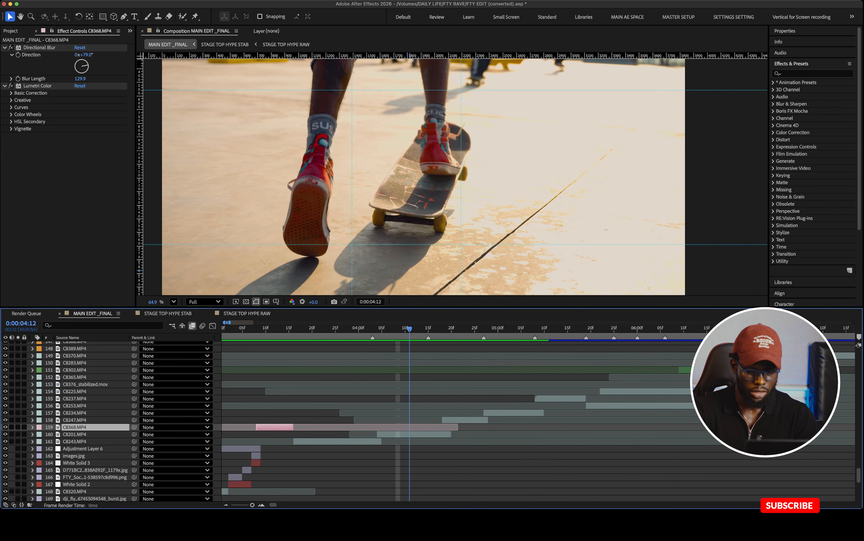
# Check the cut from the red-shoe skater to the green-trousers skater, advancing frame by frame to 0:00:04:23
pyautogui.press('pagedown')
pyautogui.press('pagedown')
pyautogui.press('pagedown')
pyautogui.press('pagedown')
pyautogui.press('pagedown')
pyautogui.press('pagedown')
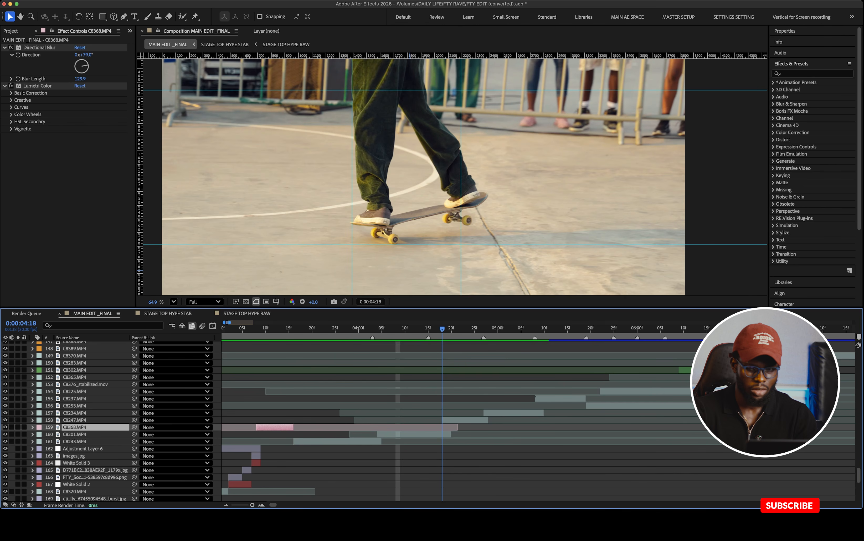
pyautogui.press('pagedown')
pyautogui.press('pagedown')
pyautogui.press('pagedown')
pyautogui.press('pagedown')
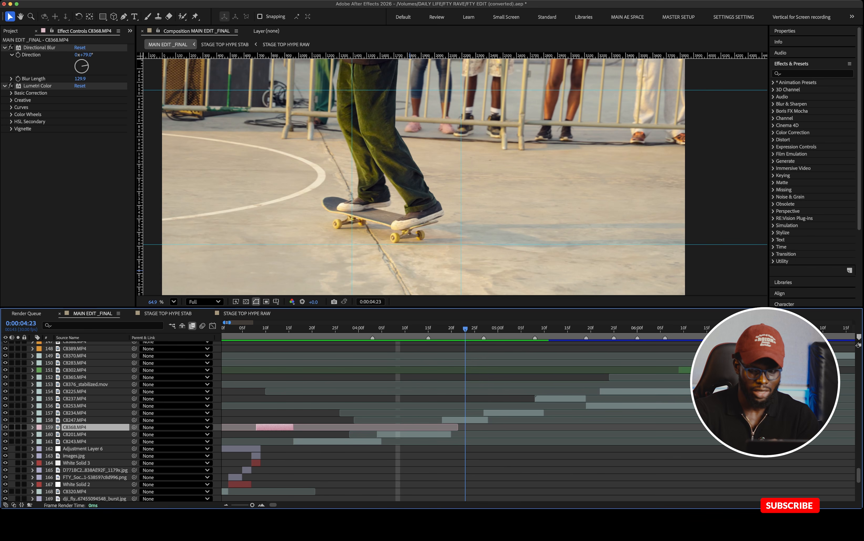
# Advance from the green-trousers skater into the ramp shot, up to 0:00:05:05
pyautogui.press('pagedown')
pyautogui.press('pagedown')
pyautogui.press('pagedown')
pyautogui.press('pagedown')
pyautogui.press('pagedown')
pyautogui.press('pagedown')
pyautogui.press('pagedown')
pyautogui.press('pagedown')
pyautogui.press('pagedown')
pyautogui.press('pagedown')
pyautogui.press('pagedown')
pyautogui.press('pagedown')
pyautogui.press('pagedown')
pyautogui.press('pagedown')
pyautogui.press('pagedown')
pyautogui.press('pagedown')
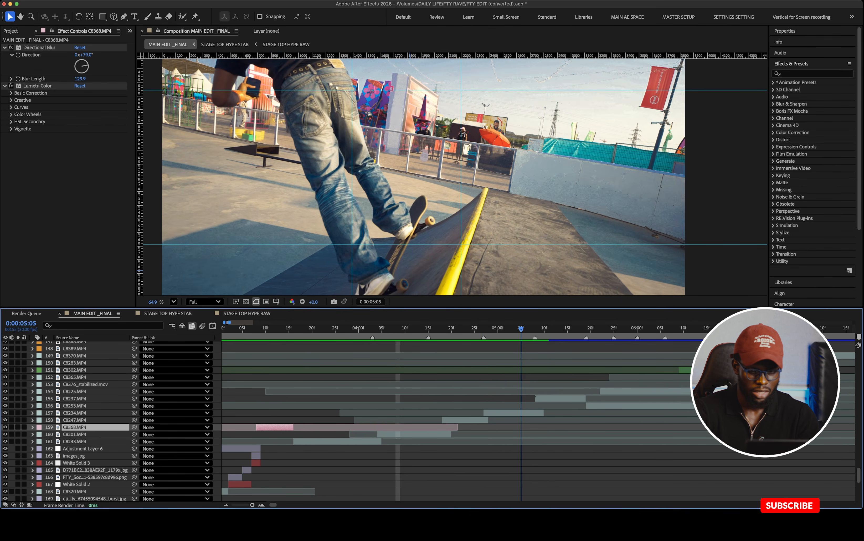
# Go back to the start of the ramp shot at 0:00:04:28
pyautogui.press('pageup')
pyautogui.press('pageup')
pyautogui.press('pageup')
pyautogui.press('pageup')
pyautogui.press('pageup')
pyautogui.press('pageup')
pyautogui.press('pageup')
pyautogui.press('pageup')
pyautogui.press('pageup')
pyautogui.press('pageup')
pyautogui.press('pageup')
pyautogui.press('pageup')
pyautogui.press('pageup')
pyautogui.press('pageup')
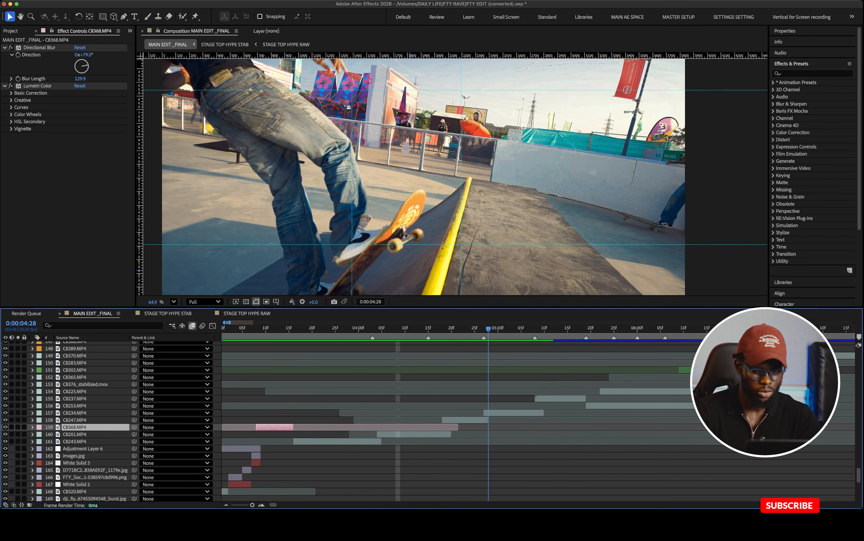
# Examine the skater's movement on the ramp, advancing frame by frame to 0:00:05:03
pyautogui.press('pagedown')
pyautogui.press('pagedown')
pyautogui.press('pagedown')
pyautogui.press('pagedown')
pyautogui.press('pagedown')
pyautogui.press('pagedown')
pyautogui.press('pagedown')
pyautogui.press('pagedown')
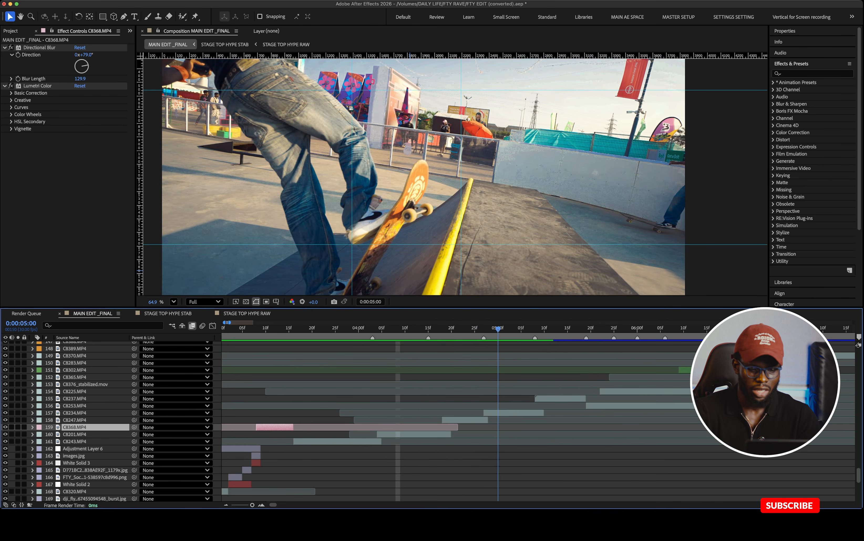
pyautogui.hscroll(2, 512, 418)
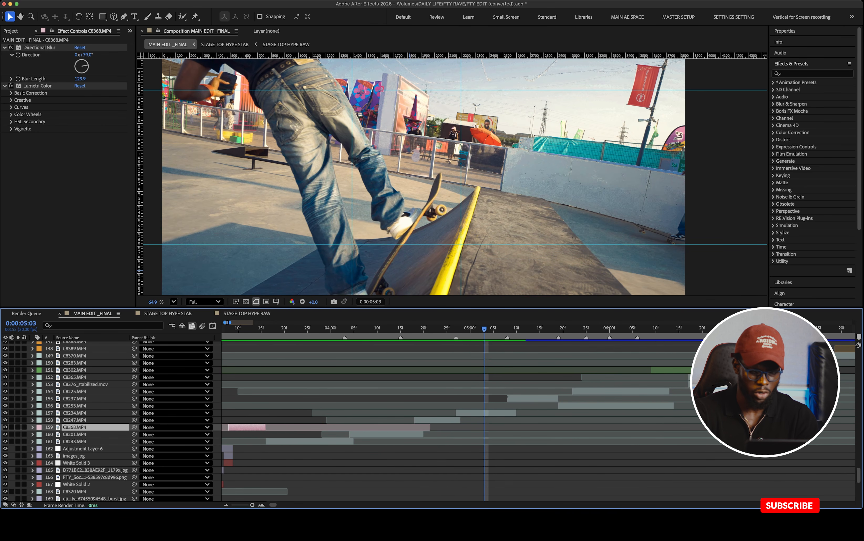
pyautogui.hscroll(1, 511, 418)
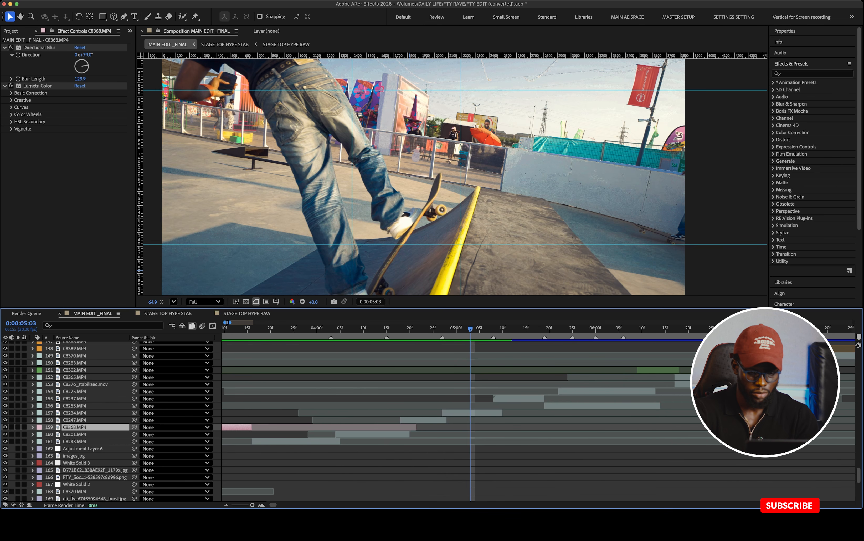
# Play the ramp shot into the yellow bench shot, and replay the skate cuts from 0:00:04:02 through 0:00:06:16
pyautogui.press('space')
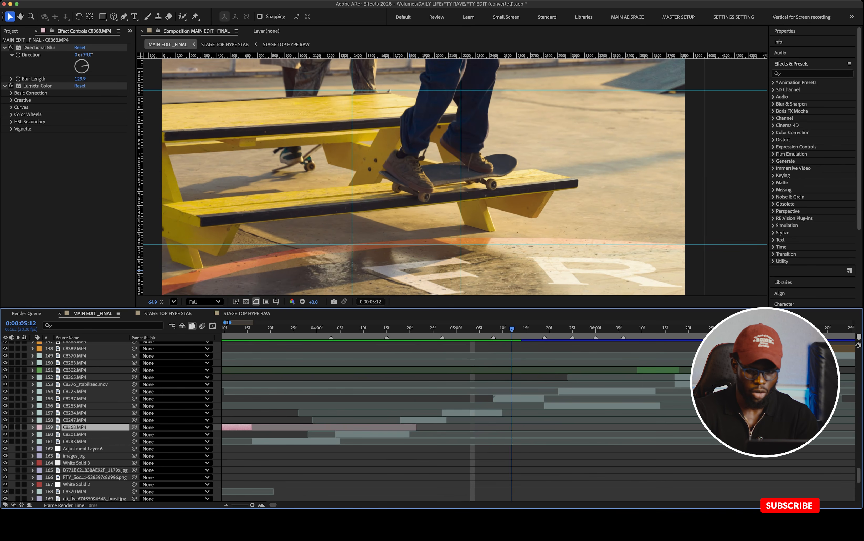
pyautogui.press('space')
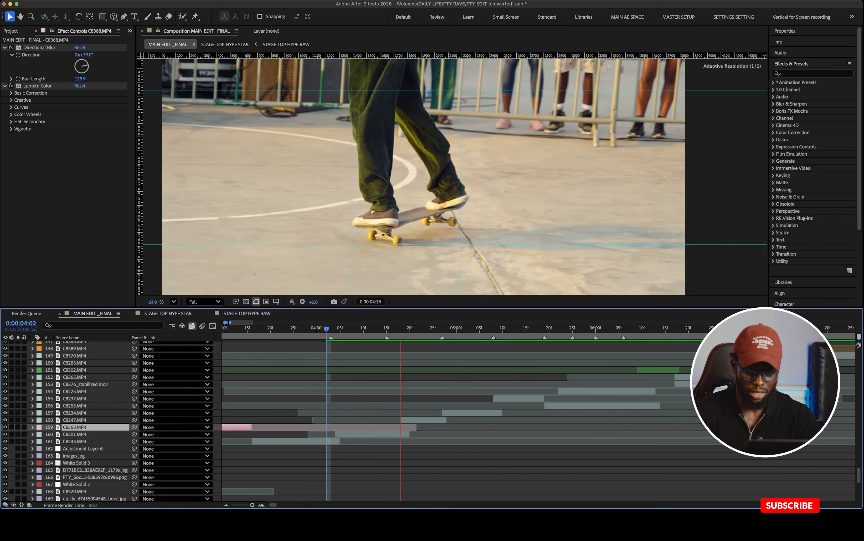
pyautogui.press('space')
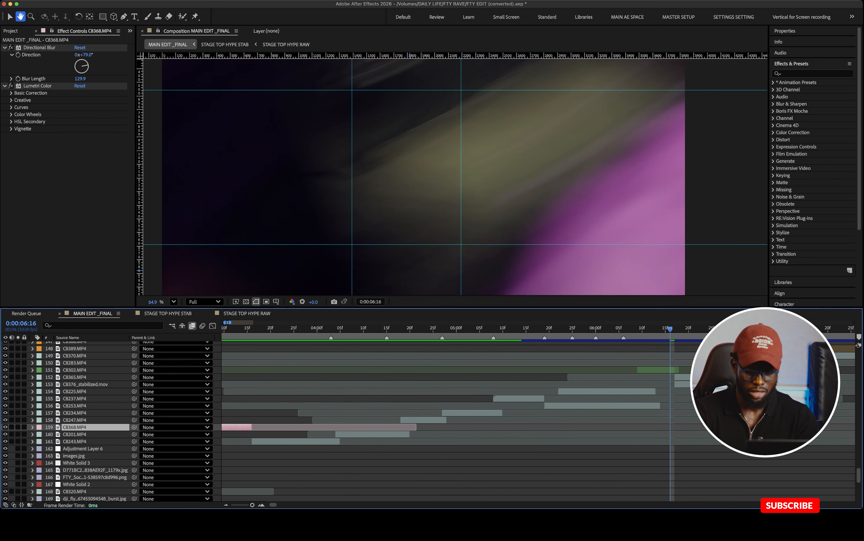
# Step back to the blurred red transition frame at 0:00:06:13
pyautogui.scroll(3, 431, 421)
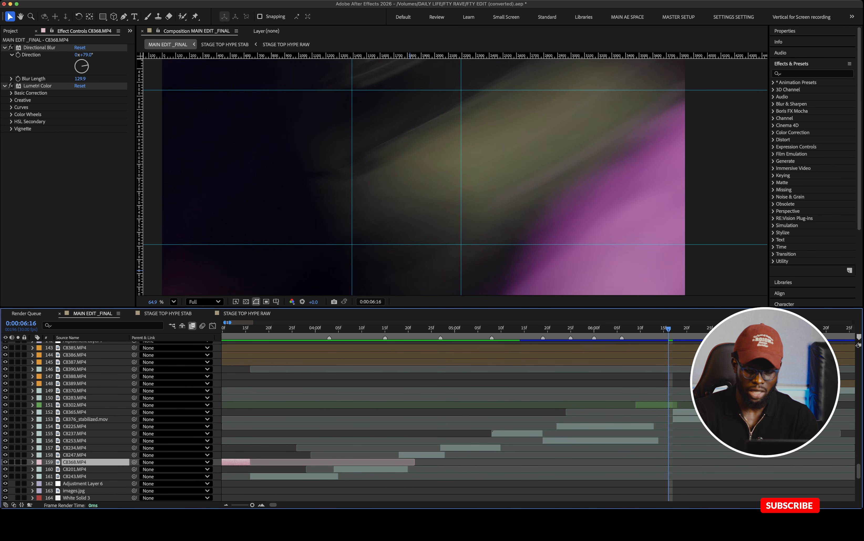
pyautogui.press('super+Left')
pyautogui.press('super+Left')
pyautogui.press('super+Left')
pyautogui.press('super+Left')
pyautogui.press('super+Right')
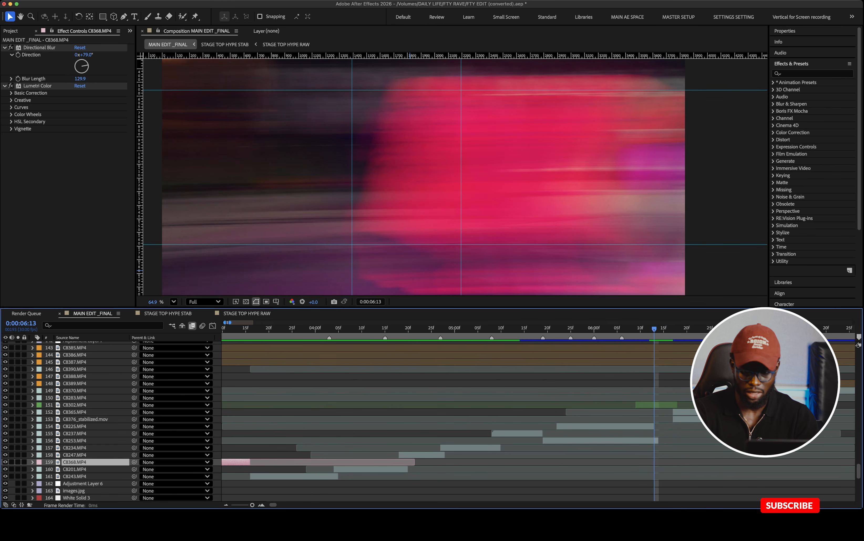
# Compare the full split-screen basketball frame at 0:00:06:24 with the blurred pan at 0:00:06:10
pyautogui.hscroll(10, 539, 413)
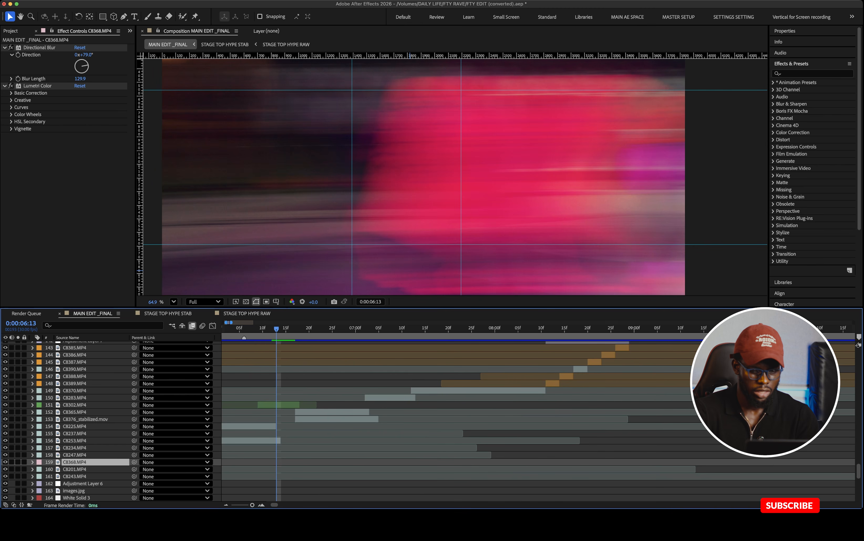
pyautogui.moveTo(277, 328); pyautogui.dragTo(327, 329)
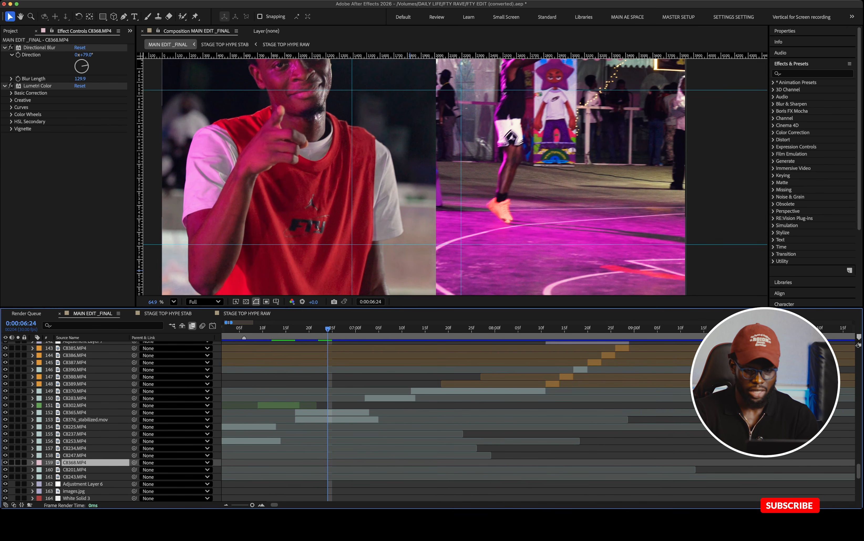
pyautogui.scroll(-5, 413, 237)
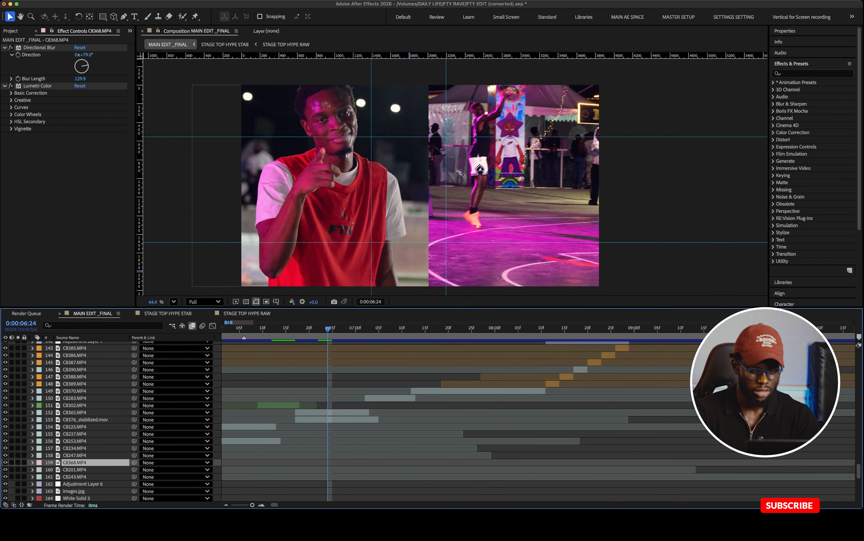
pyautogui.click(262, 328)
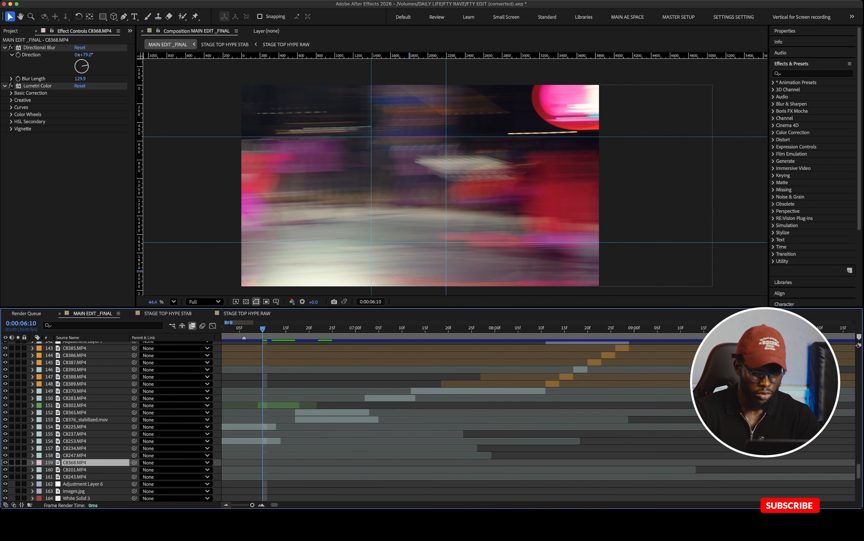
# Play the edit from its beginning up to the blurred transition at 0:00:06:13
pyautogui.click(226, 504)
pyautogui.click(226, 505)
pyautogui.hscroll(-4, 352, 422)
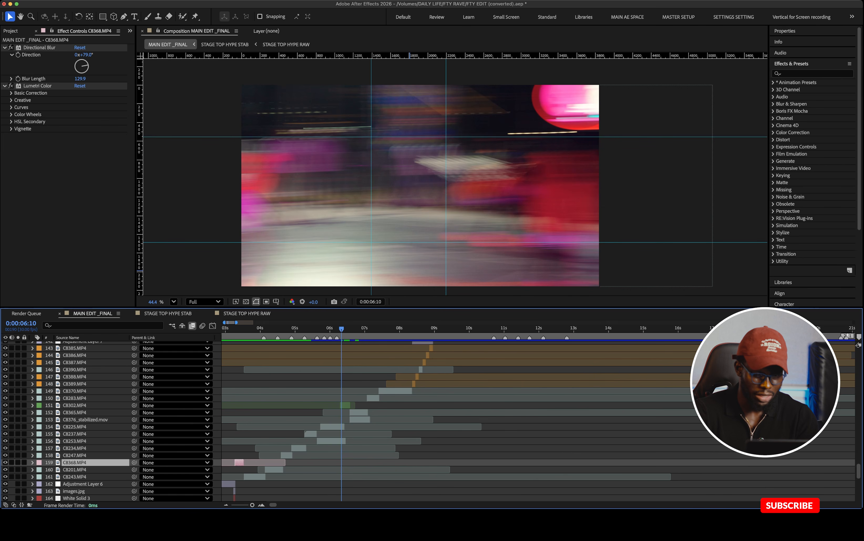
pyautogui.press('Home')
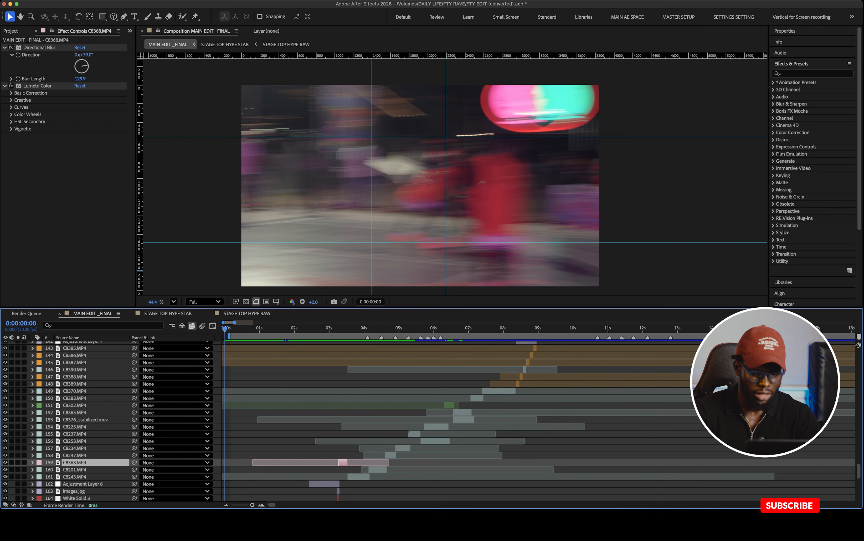
pyautogui.scroll(-1, 429, 422)
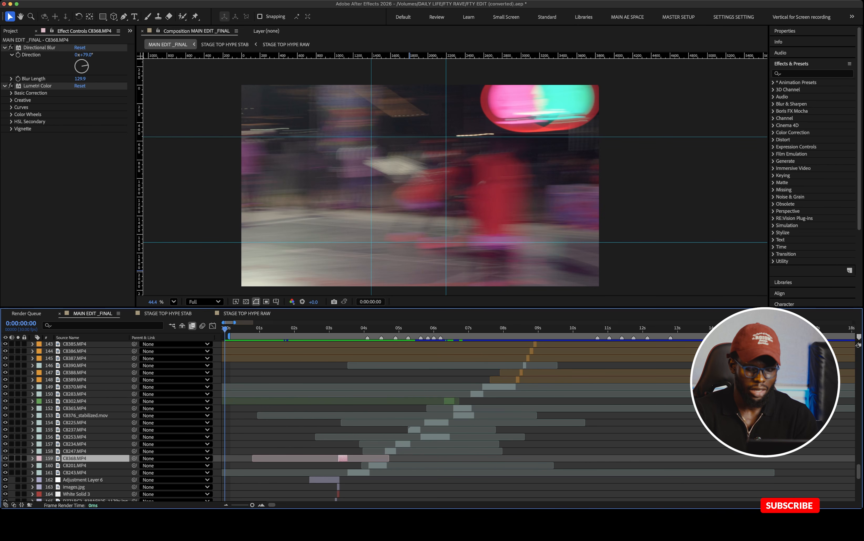
pyautogui.press('space')
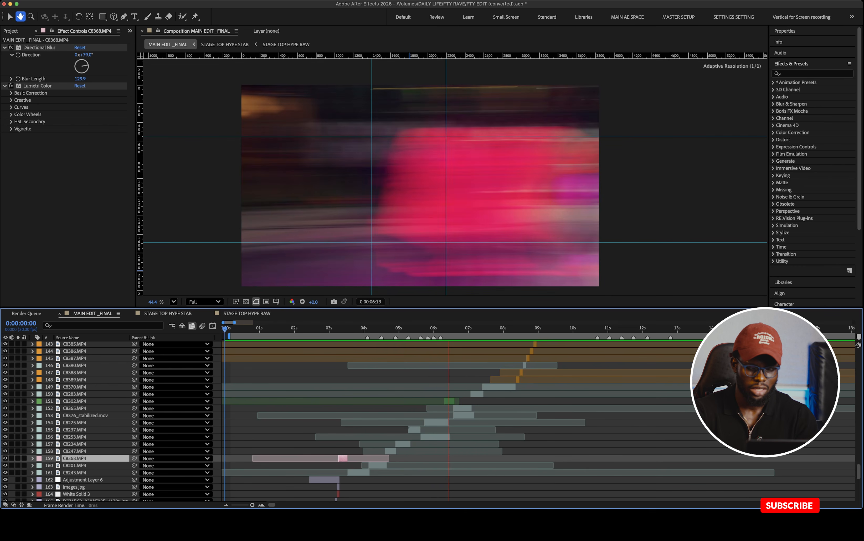
pyautogui.press('space')
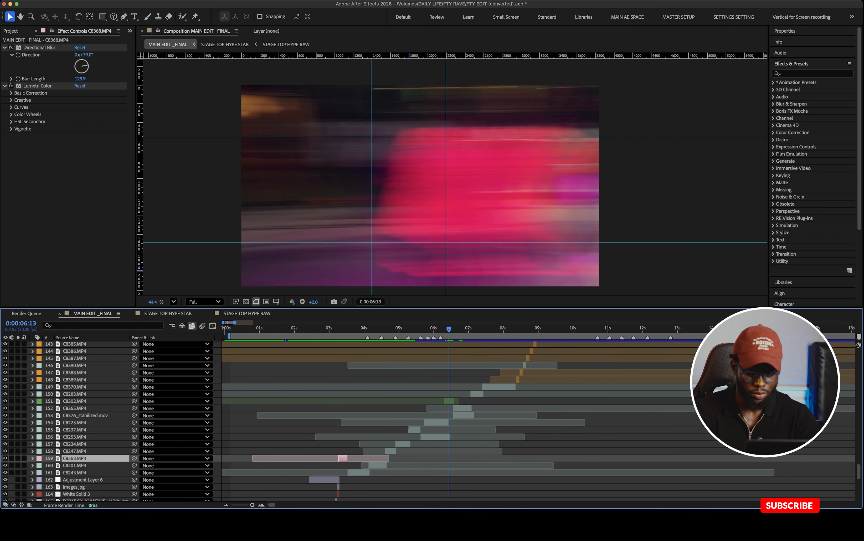
# Play past the split screen and basketball hoop shots into the night game, and select the C8370.MP4 layer
pyautogui.press('space')
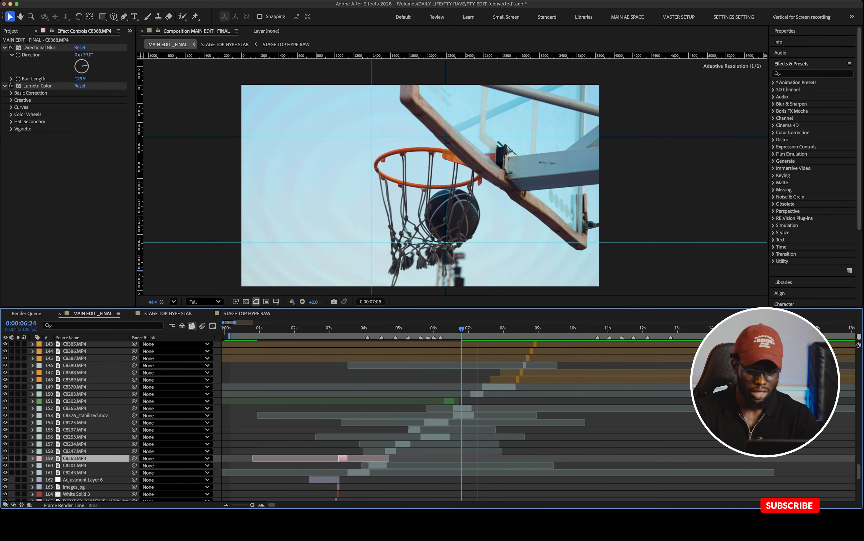
pyautogui.press('space')
pyautogui.click(499, 387)
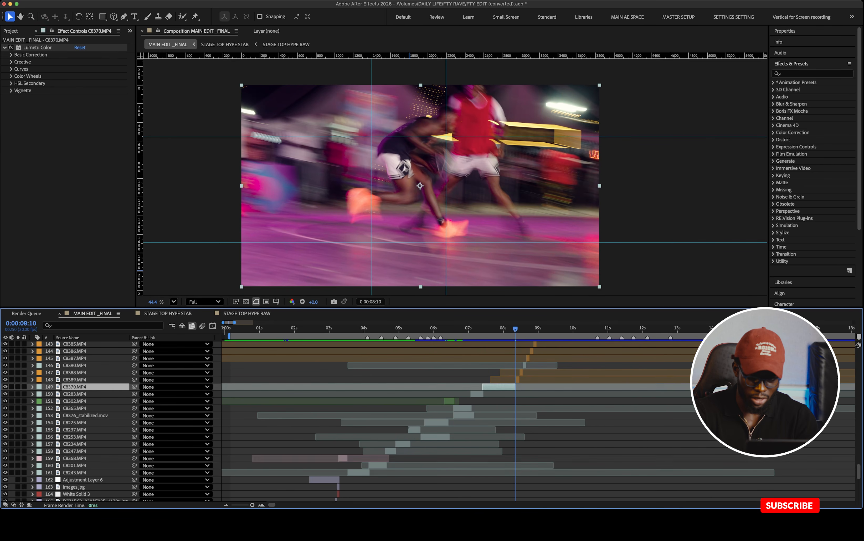
# Step back through the slow-shutter basketball shot to 0:00:08:00 and examine its motion blur
pyautogui.press('super+Left')
pyautogui.press('super+Left')
pyautogui.press('super+Left')
pyautogui.press('super+Left')
pyautogui.press('super+Left')
pyautogui.press('super+Left')
pyautogui.press('super+Left')
pyautogui.press('super+Left')
pyautogui.press('super+Left')
pyautogui.press('super+Left')
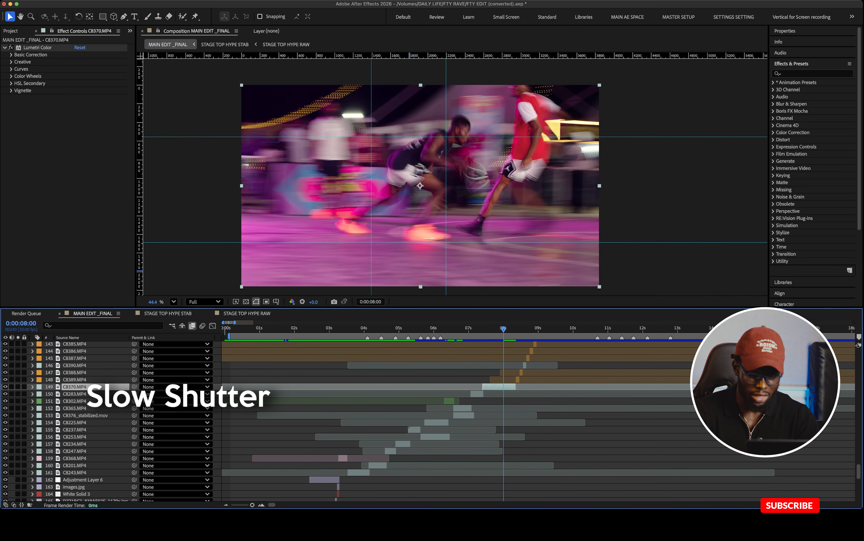
pyautogui.click(261, 504)
pyautogui.scroll(3, 464, 422)
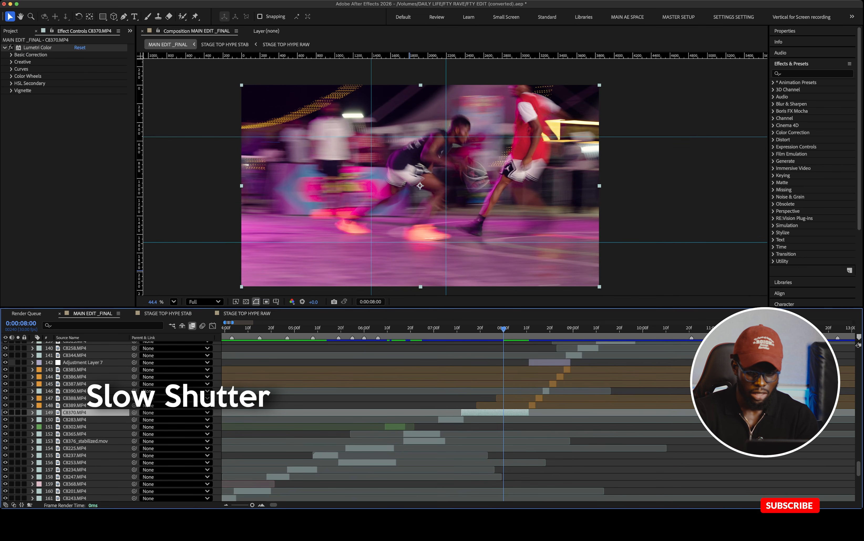
# Replay the slow-shutter basketball shot from 0:00:07:21 to 0:00:08:09 and return to the hoop shot at 0:00:07:10
pyautogui.press('super+Left')
pyautogui.press('super+Left')
pyautogui.press('super+Left')
pyautogui.press('super+Left')
pyautogui.press('super+Left')
pyautogui.press('super+Left')
pyautogui.press('super+Left')
pyautogui.press('super+Left')
pyautogui.press('super+Left')
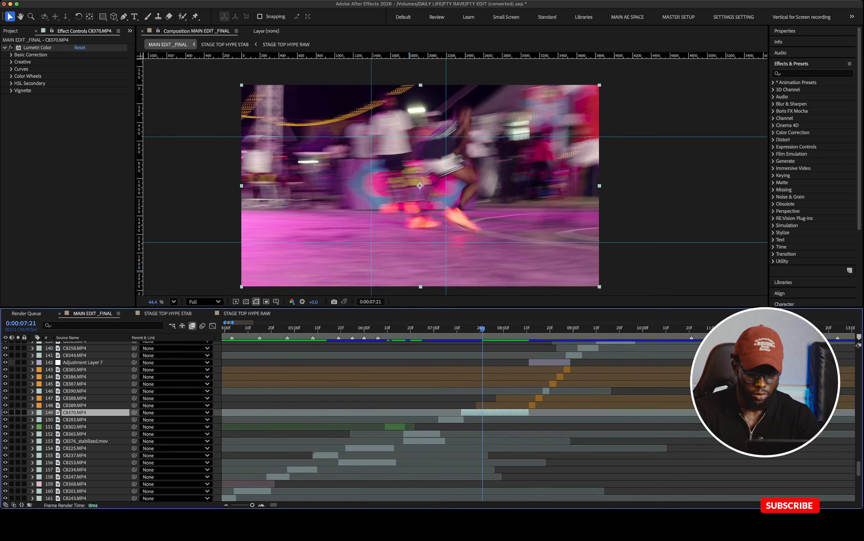
pyautogui.press('space')
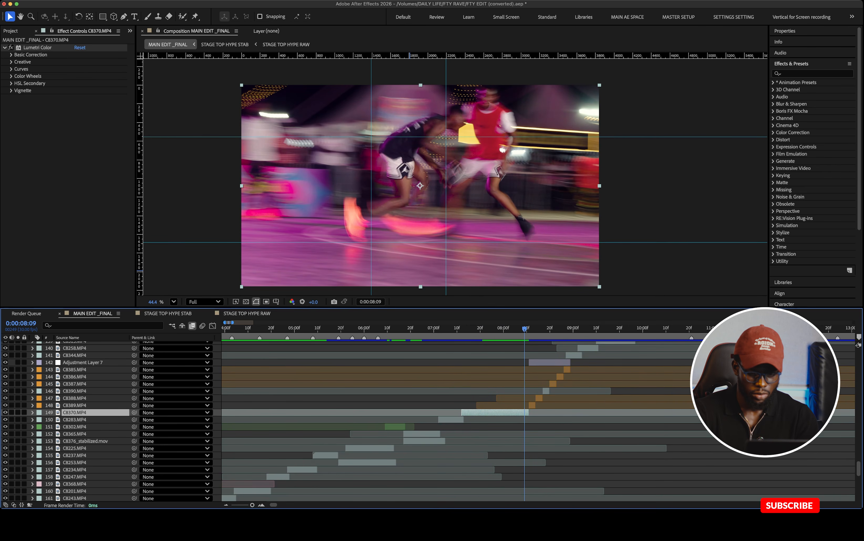
pyautogui.click(457, 328)
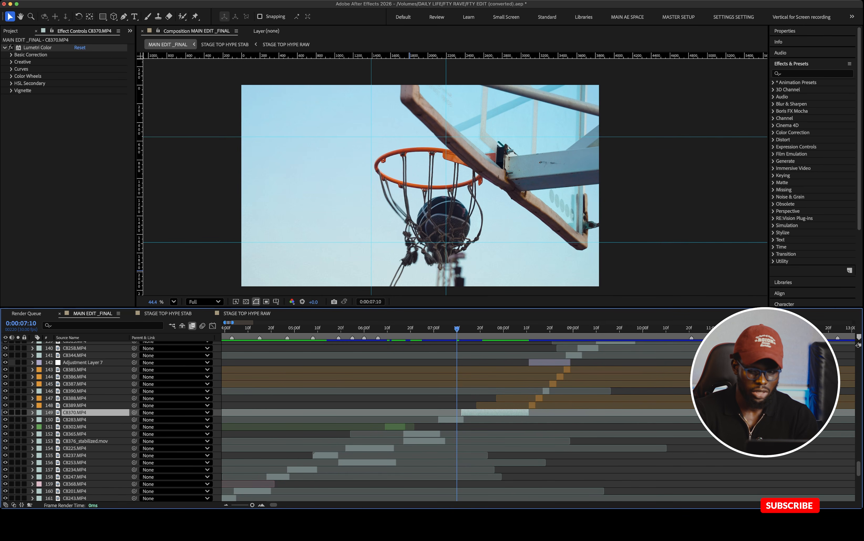
# Play from the hoop shot into the sneaker shots and return to the first sneaker frame at 0:00:08:11
pyautogui.press('space')
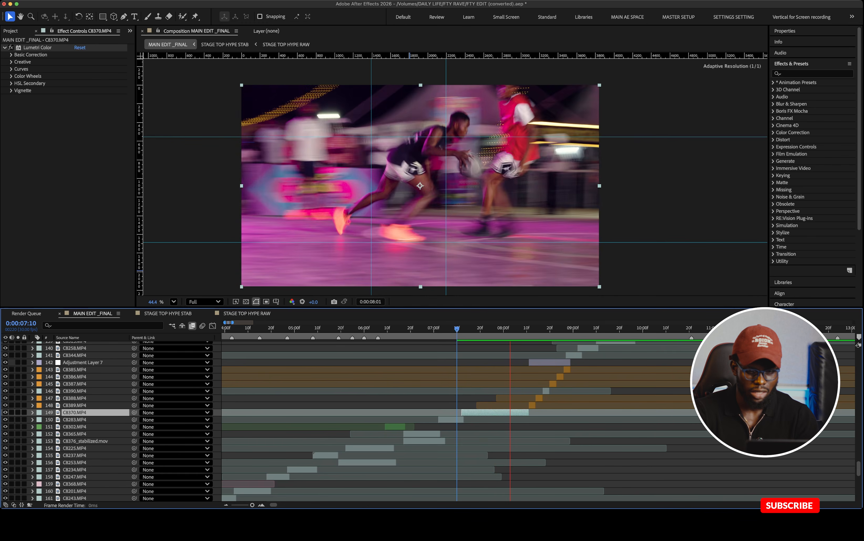
pyautogui.press('space')
pyautogui.scroll(1, 429, 421)
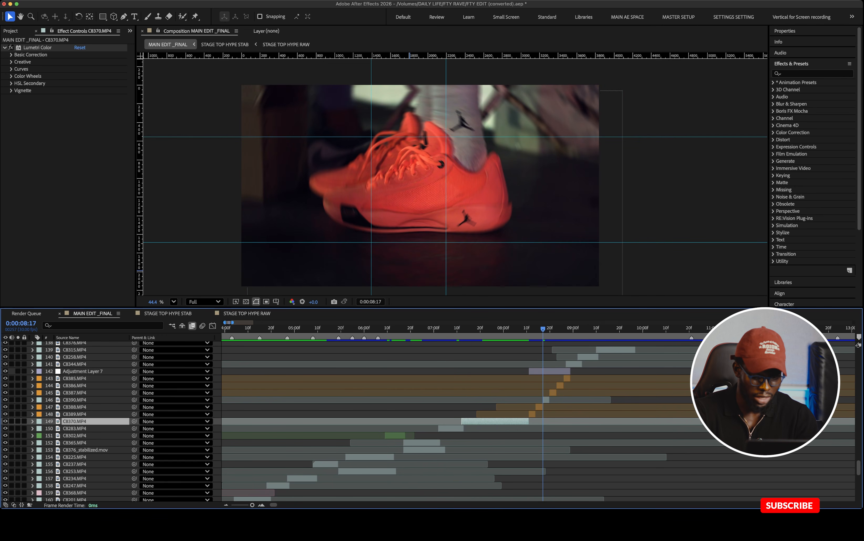
pyautogui.press('=')
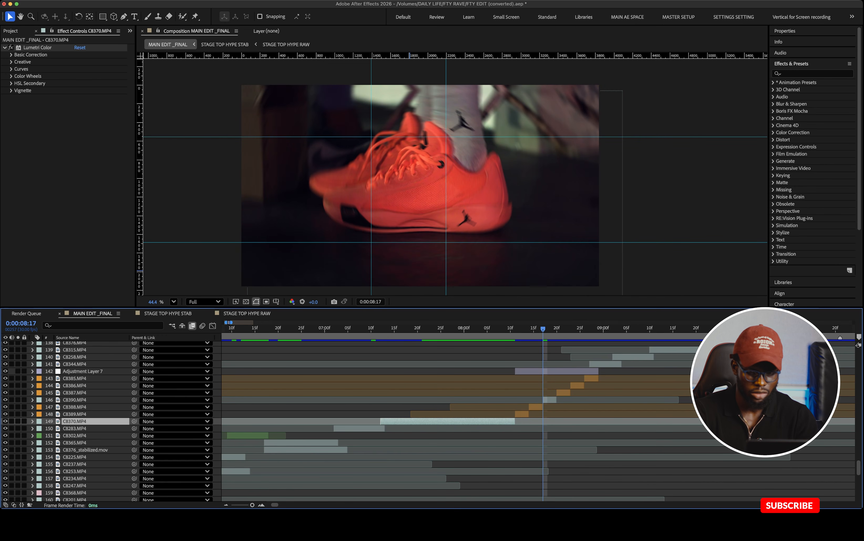
pyautogui.press('o')
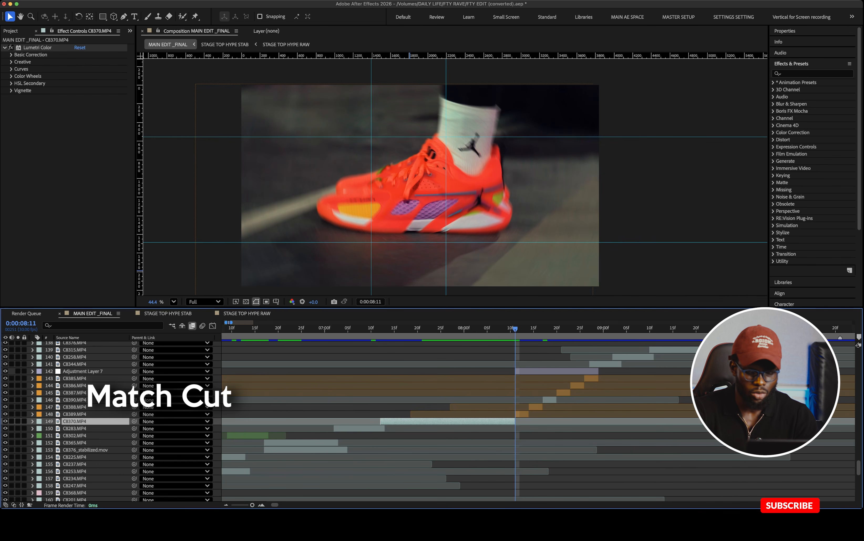
pyautogui.hscroll(1, 465, 420)
pyautogui.scroll(1, 465, 420)
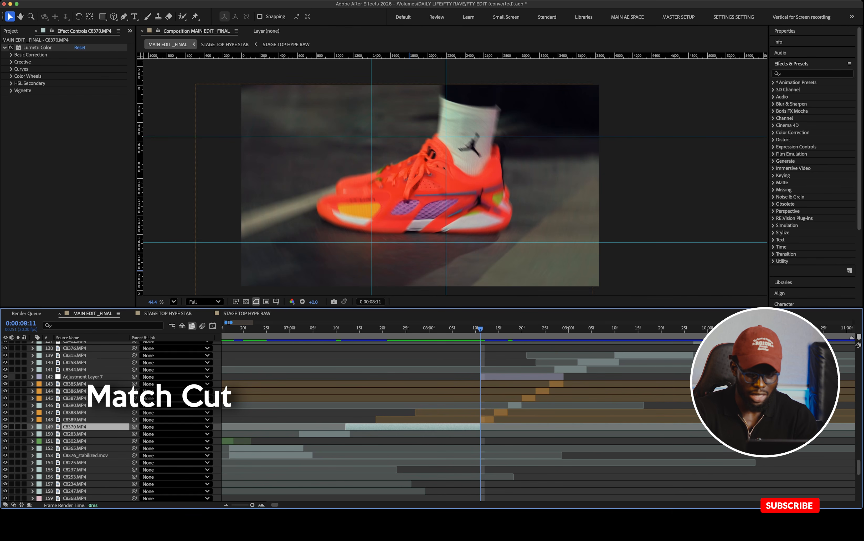
# Play the sneaker match cut, step back and forth through its frames, and continue playback to 0:00:09:00
pyautogui.press('space')
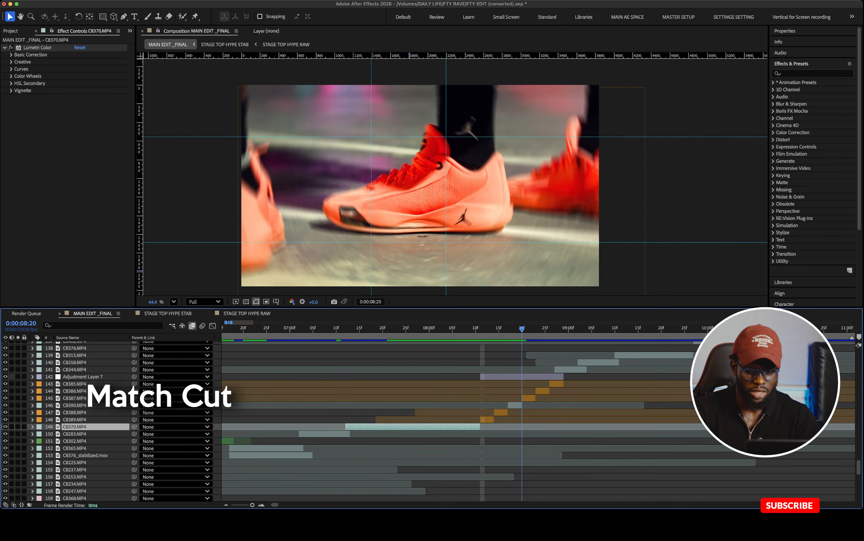
pyautogui.press('super+Right')
pyautogui.press('super+Right')
pyautogui.press('super+Right')
pyautogui.press('super+Left')
pyautogui.press('super+Left')
pyautogui.press('super+Left')
pyautogui.press('super+Left')
pyautogui.press('super+Left')
pyautogui.press('super+Left')
pyautogui.press('super+Left')
pyautogui.press('super+Left')
pyautogui.press('super+Left')
pyautogui.press('super+Left')
pyautogui.press('super+Left')
pyautogui.press('super+Left')
pyautogui.press('super+Left')
pyautogui.press('super+Left')
pyautogui.press('super+Left')
pyautogui.press('super+Left')
pyautogui.press('super+Left')
pyautogui.press('super+Left')
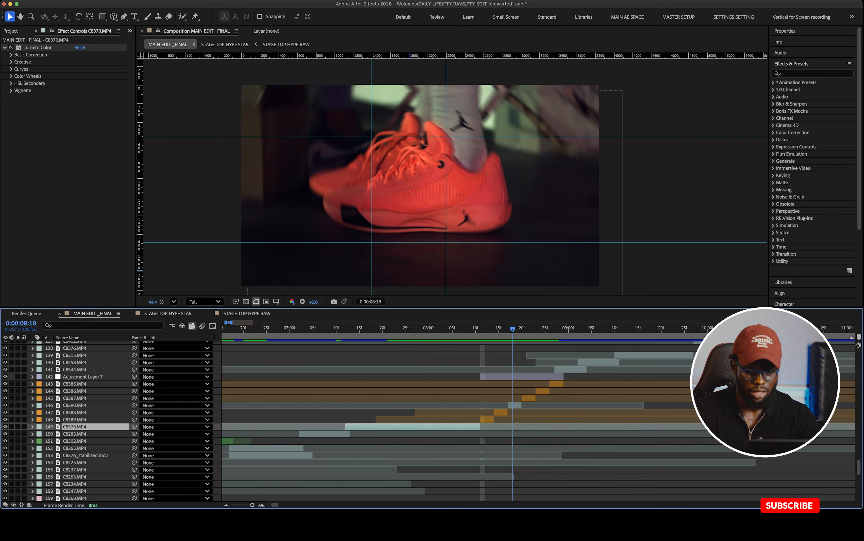
pyautogui.press('space')
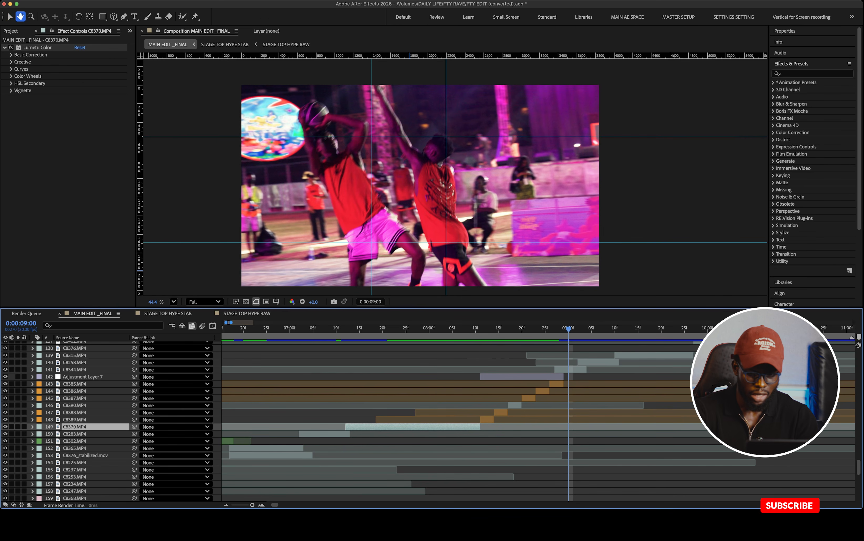
# Select Adjustment Layer 7 to inspect its Radial Blur and step through the sneaker frames beneath it
pyautogui.click(522, 377)
pyautogui.click(518, 328)
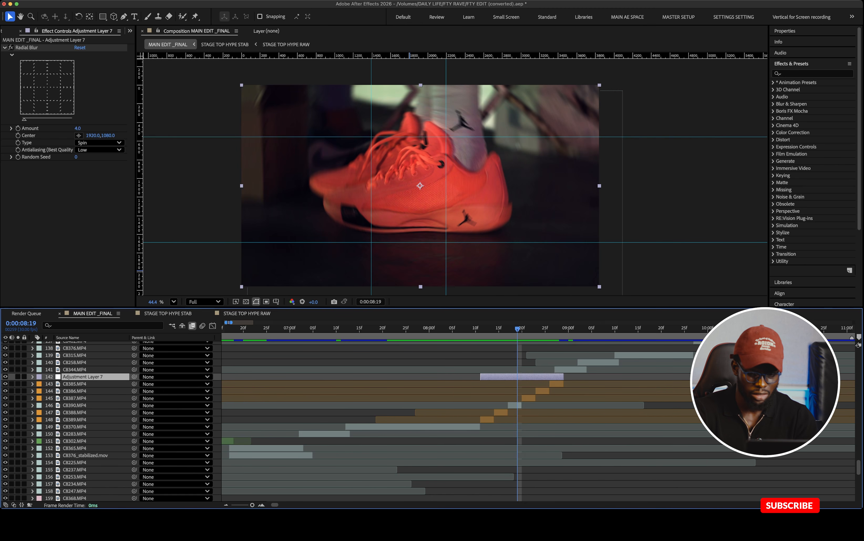
pyautogui.press('i')
pyautogui.press('super+Right')
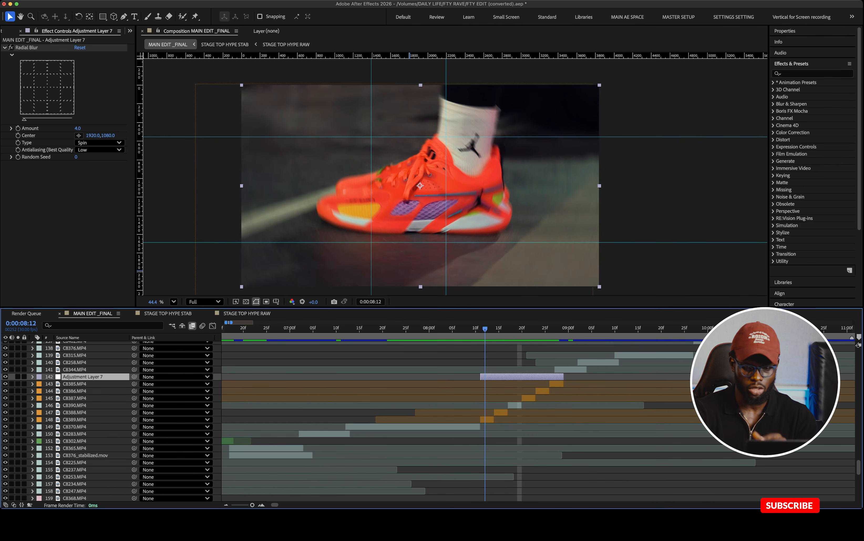
pyautogui.press('super+Right')
pyautogui.press('super+Right')
pyautogui.press('super+Right')
pyautogui.press('super+Right')
pyautogui.press('super+Right')
pyautogui.press('super+Right')
pyautogui.press('i')
pyautogui.press('super+Left')
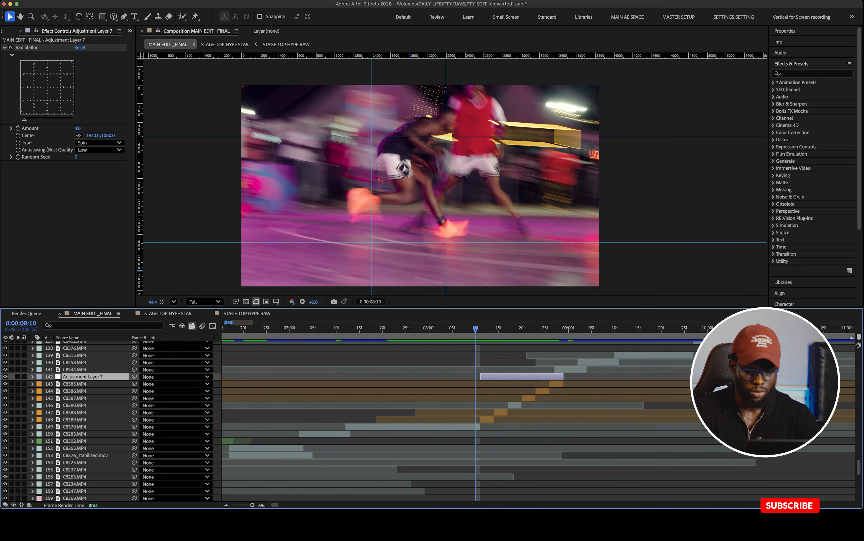
# Play from 0:00:08:10 past the sneaker match cut to the night-time hoop shot at 0:00:09:23
pyautogui.press('space')
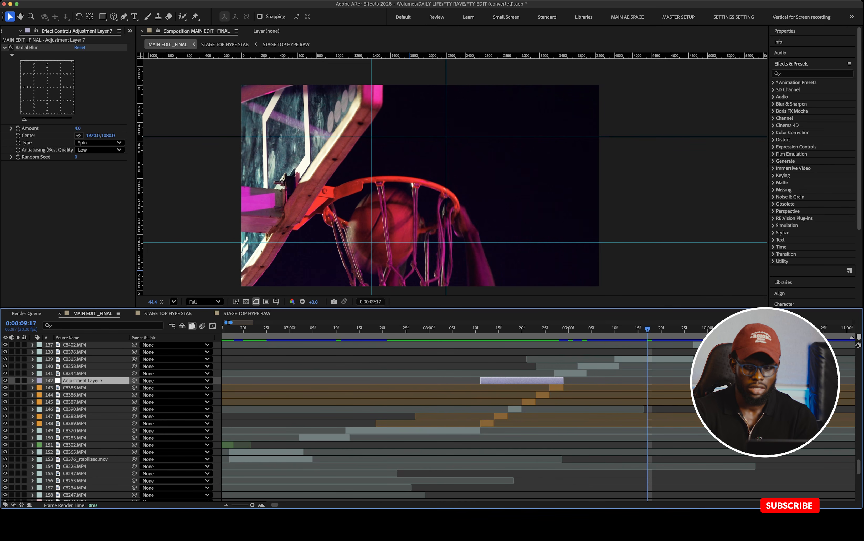
pyautogui.scroll(1, 538, 420)
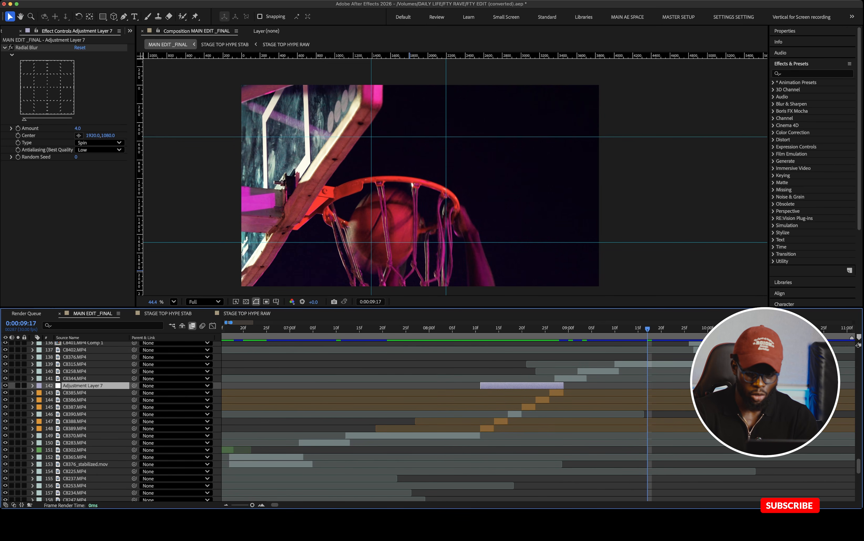
pyautogui.hscroll(2, 536, 411)
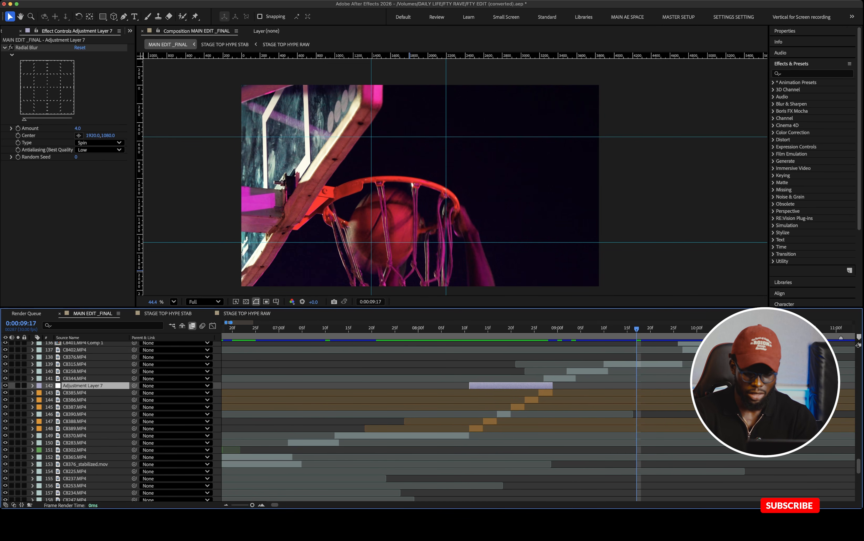
pyautogui.scroll(5, 537, 411)
pyautogui.press('space')
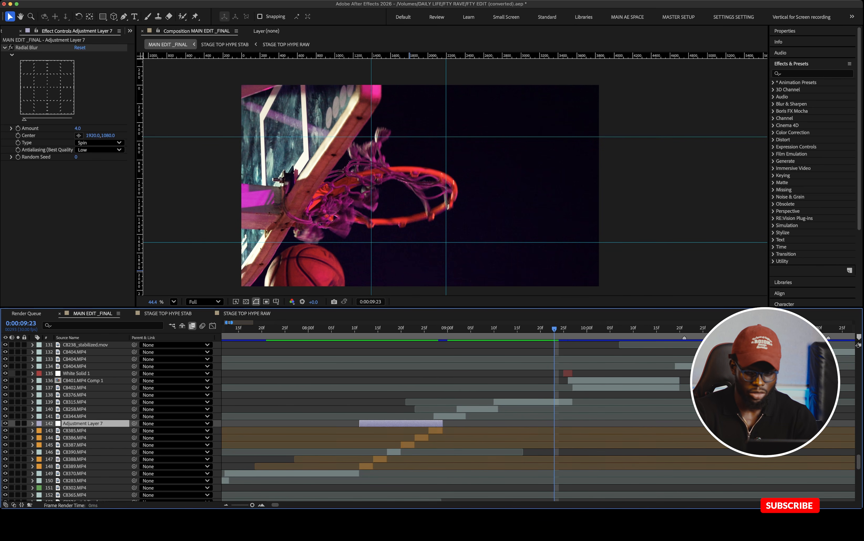
# Replay from 0:00:08:11 to the flash transition at 0:00:09:26 and select the White Solid 1 layer
pyautogui.moveTo(555, 328); pyautogui.dragTo(359, 328)
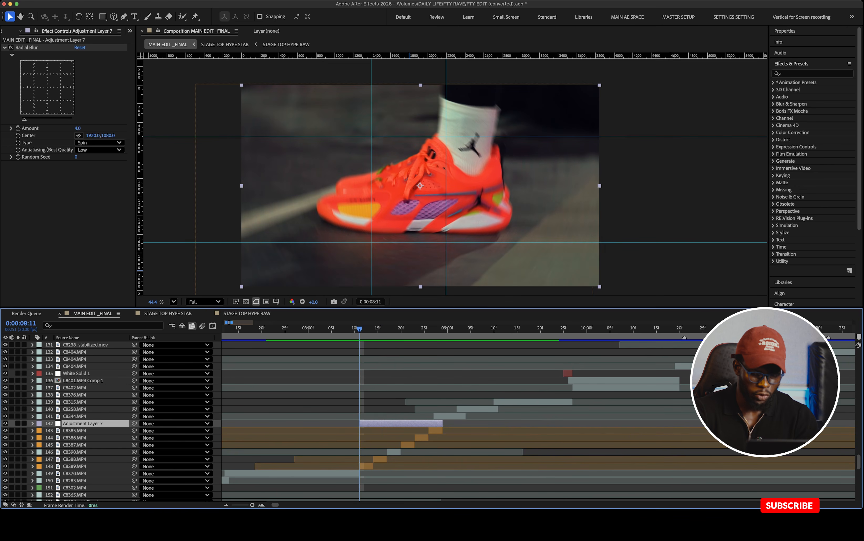
pyautogui.press('space')
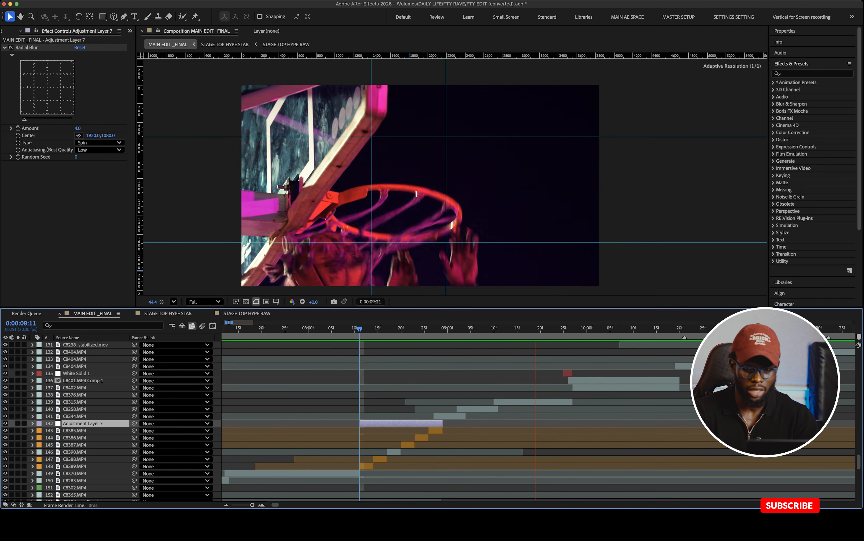
pyautogui.moveTo(578, 329)
pyautogui.mouseDown()
pyautogui.moveTo(550, 328)
pyautogui.moveTo(569, 328)
pyautogui.mouseUp()
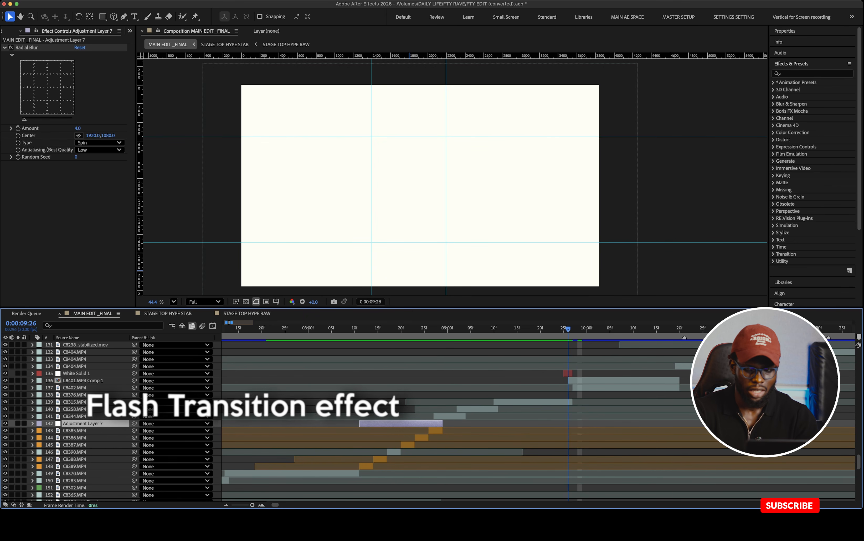
pyautogui.click(568, 373)
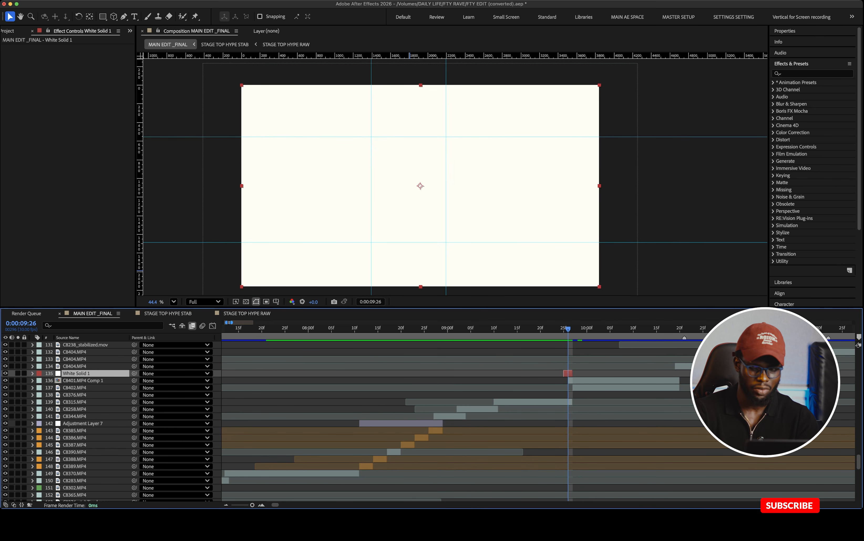
# Replay the flash transition from 0:00:08:22 and move to the hanging-shirts shot at 0:00:10:06
pyautogui.moveTo(568, 329); pyautogui.dragTo(411, 328)
pyautogui.press('space')
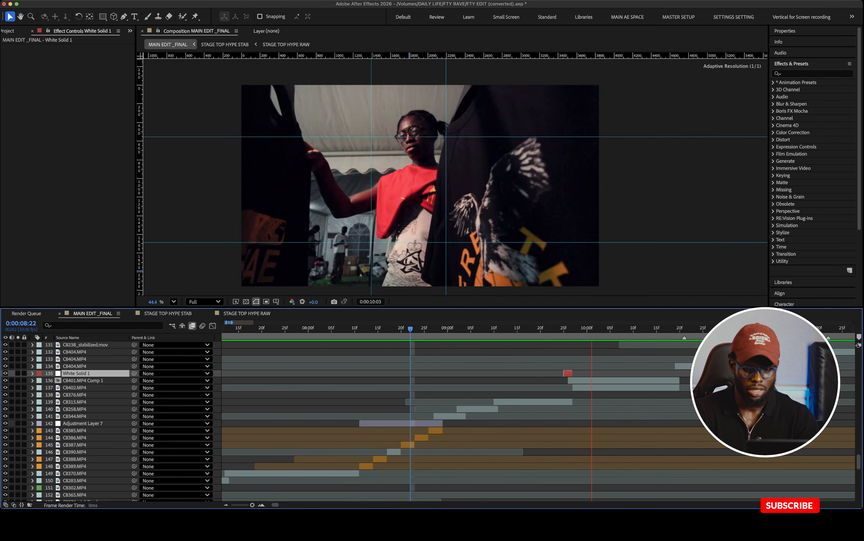
pyautogui.moveTo(648, 329); pyautogui.dragTo(615, 329)
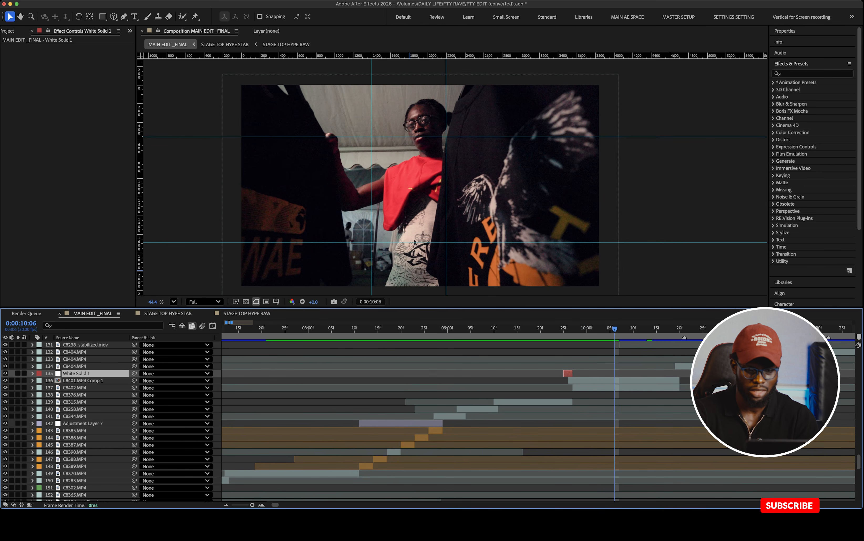
# Scrub through the hanging-shirts shot, replay it from 0:00:10:00, and move to 0:00:10:12
pyautogui.hscroll(5, 538, 414)
pyautogui.scroll(3, 429, 420)
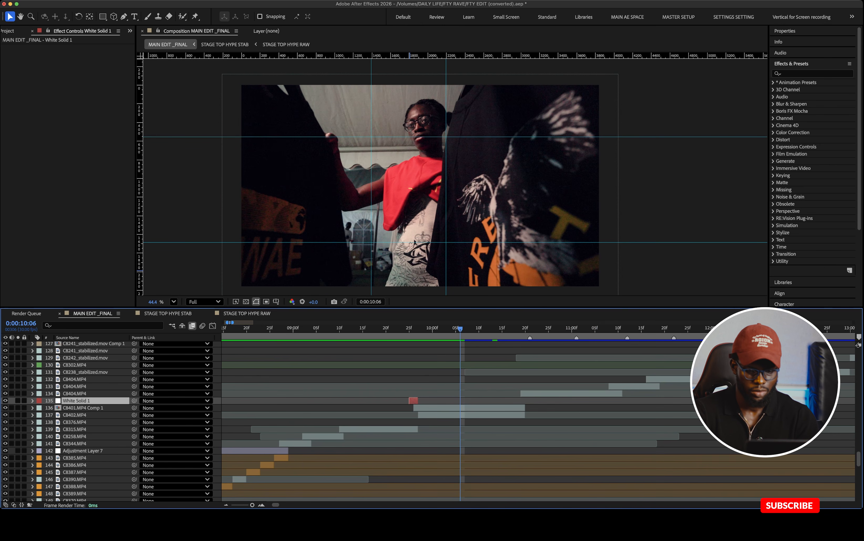
pyautogui.moveTo(460, 329); pyautogui.dragTo(498, 328)
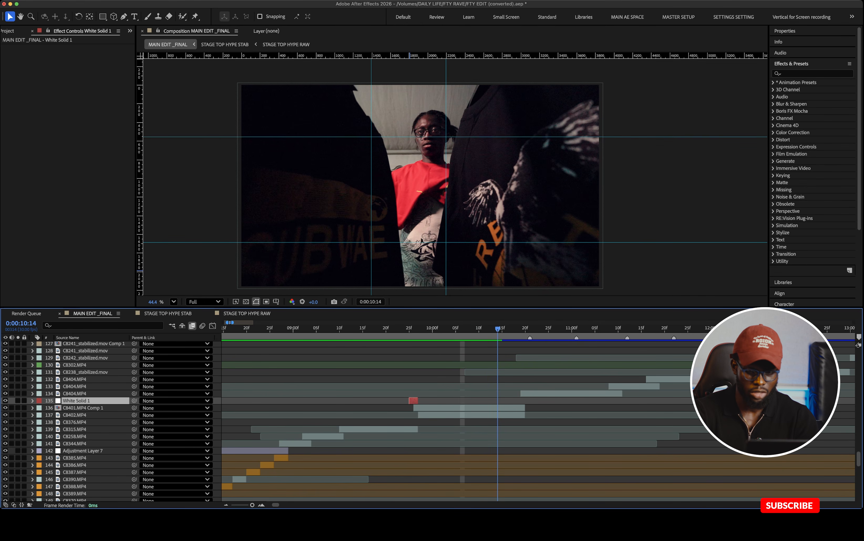
pyautogui.press('space')
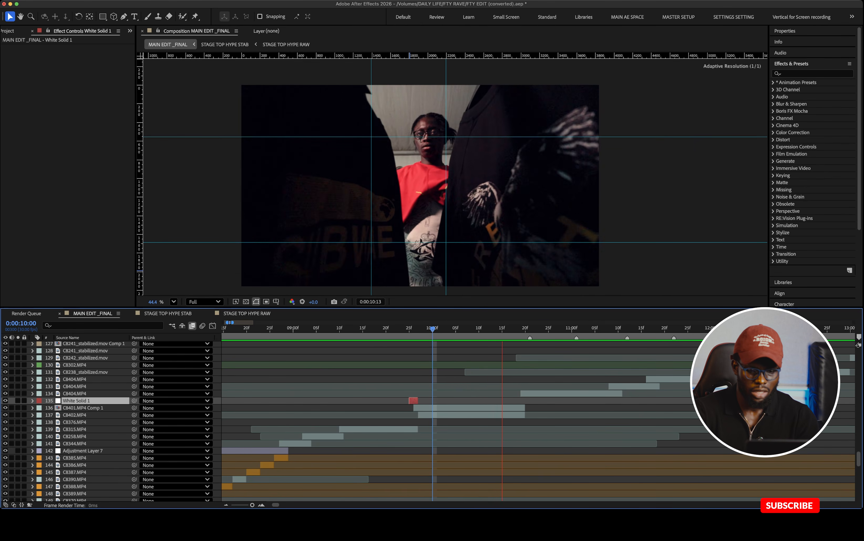
pyautogui.press('space')
pyautogui.moveTo(493, 328)
pyautogui.mouseDown()
pyautogui.moveTo(530, 328)
pyautogui.moveTo(488, 329)
pyautogui.mouseUp()
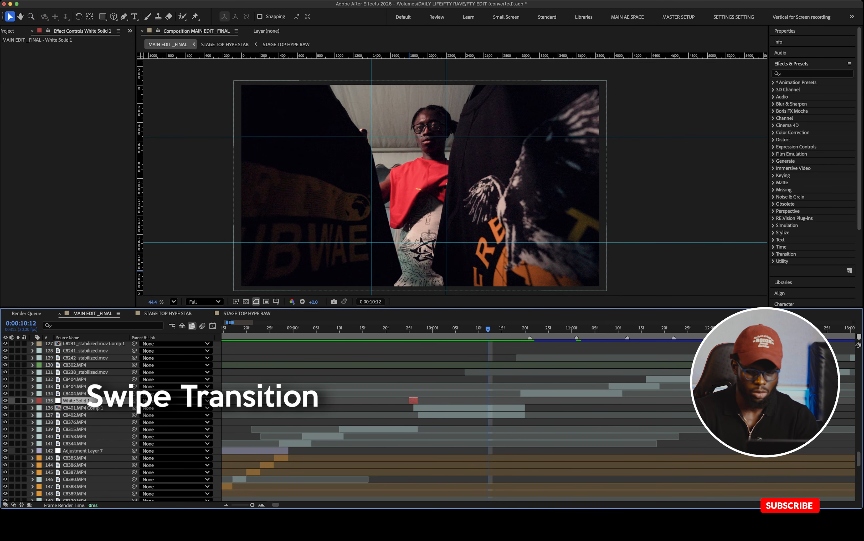
# Select C8401.MP4 Comp 1 and step frame by frame across the swipe transition cut between 0:00:10:18 and 0:00:10:19
pyautogui.click(472, 408)
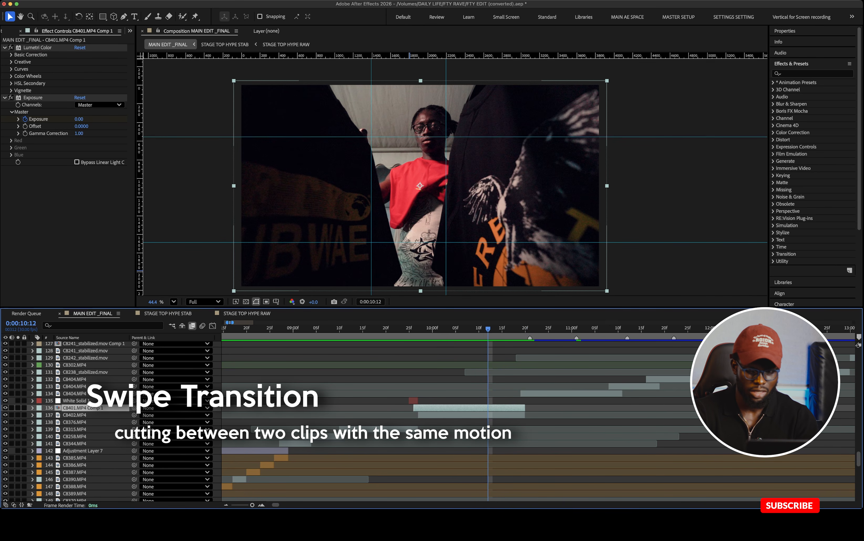
pyautogui.press('pagedown')
pyautogui.press('pagedown')
pyautogui.press('pagedown')
pyautogui.press('pagedown')
pyautogui.press('pagedown')
pyautogui.press('pagedown')
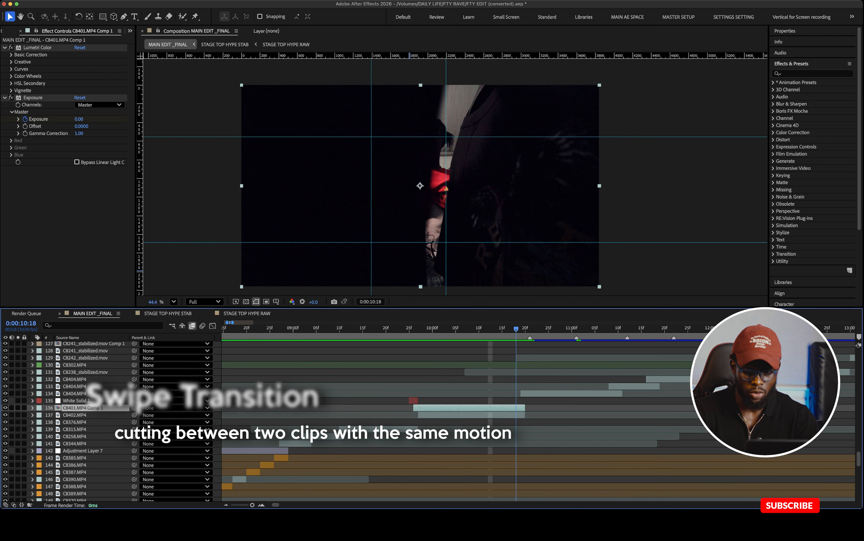
pyautogui.press('pagedown')
pyautogui.press('pageup')
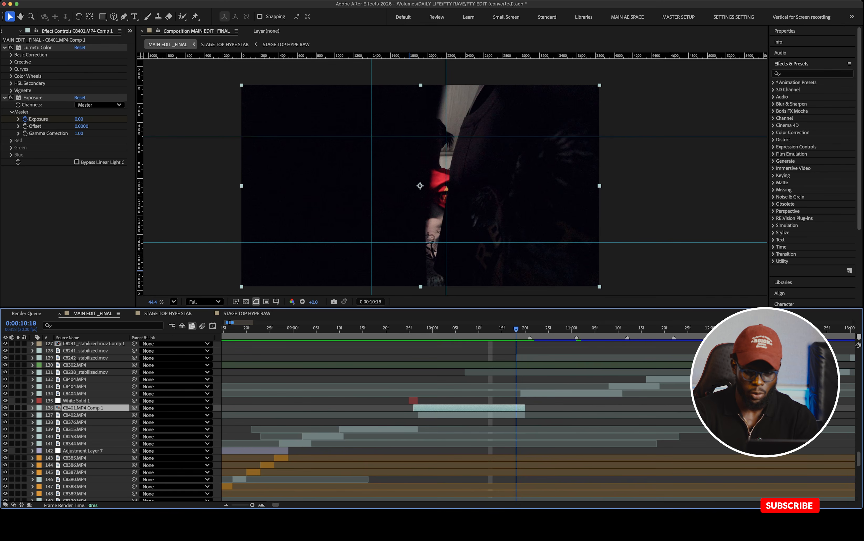
pyautogui.press('pagedown')
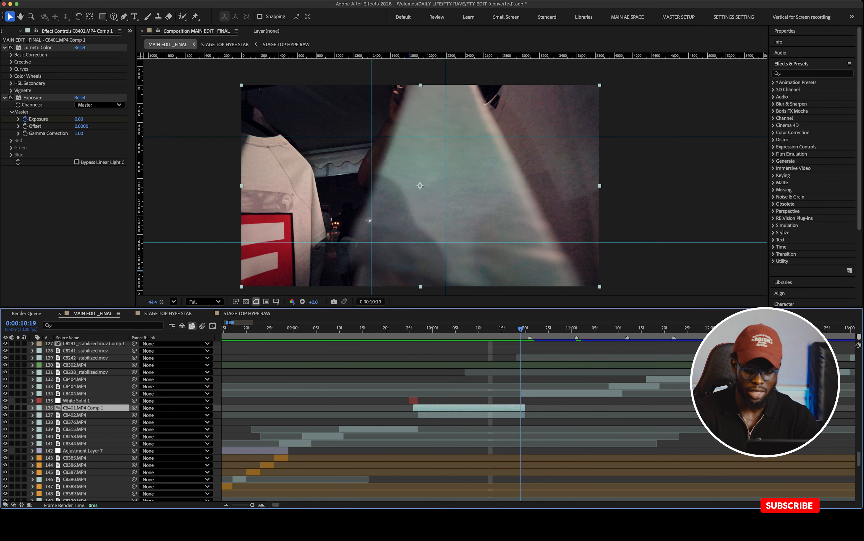
pyautogui.press('pageup')
pyautogui.press('pagedown')
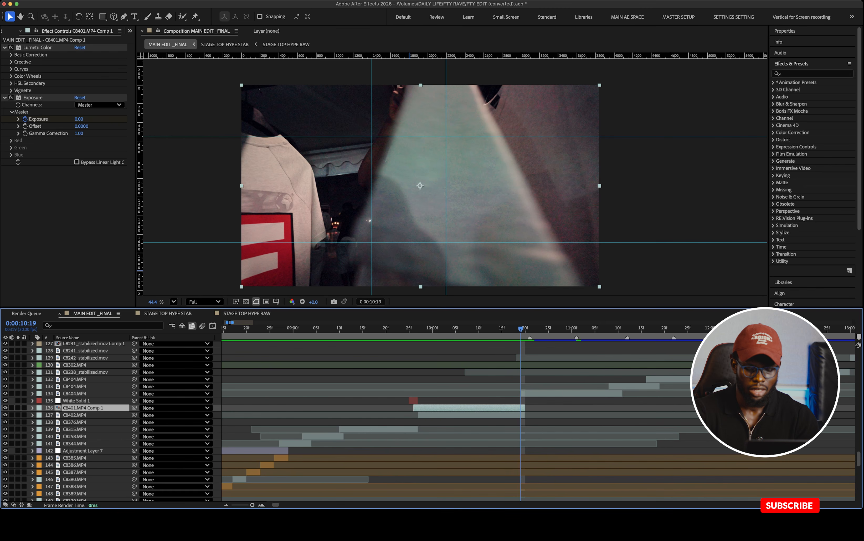
# Jump back ten frames to 0:00:10:09 and replay the swipe transition
pyautogui.hotkey('shift', 'pageup')
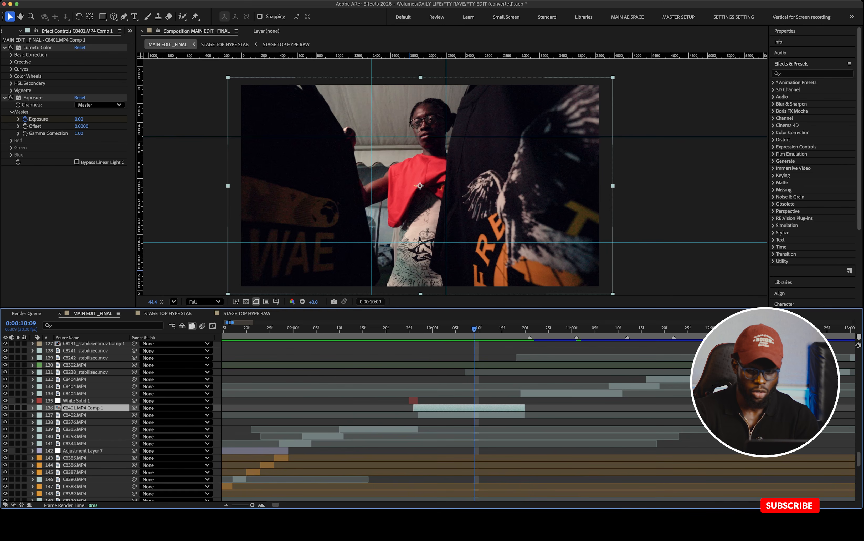
pyautogui.press('space')
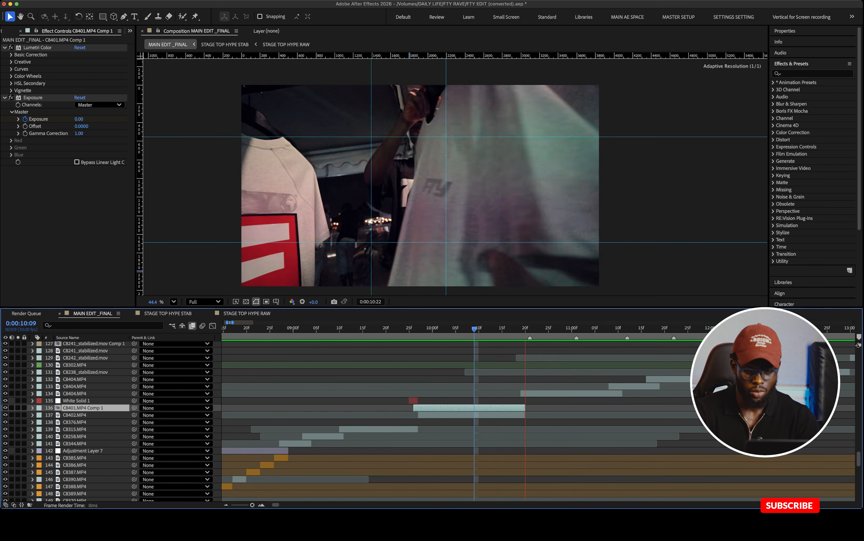
pyautogui.press('space')
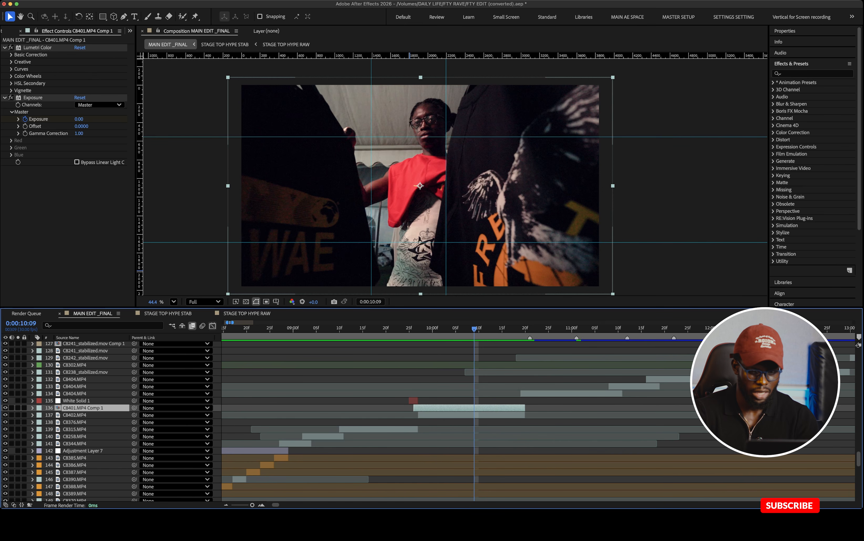
# Reveal the keyframes of C8401.MP4 Comp 1 and show its Time Remap curve in the Graph Editor
pyautogui.press('u')
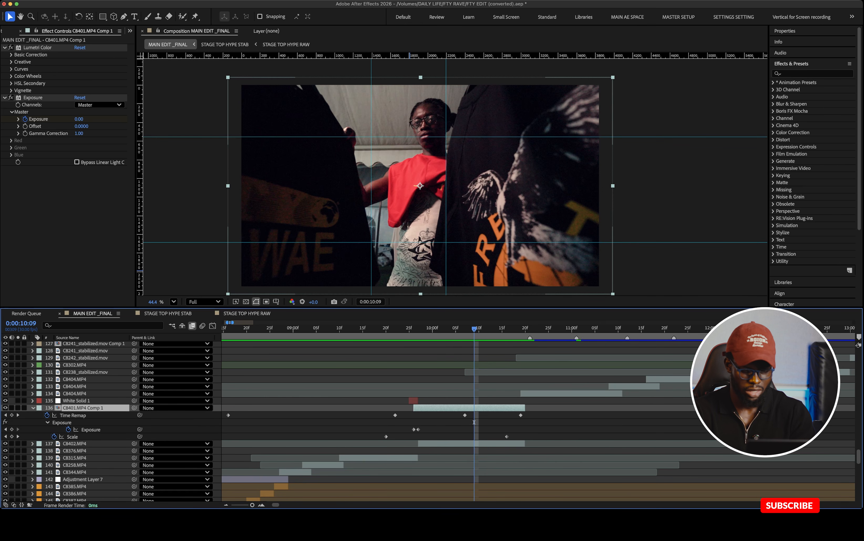
pyautogui.click(465, 414)
pyautogui.click(212, 326)
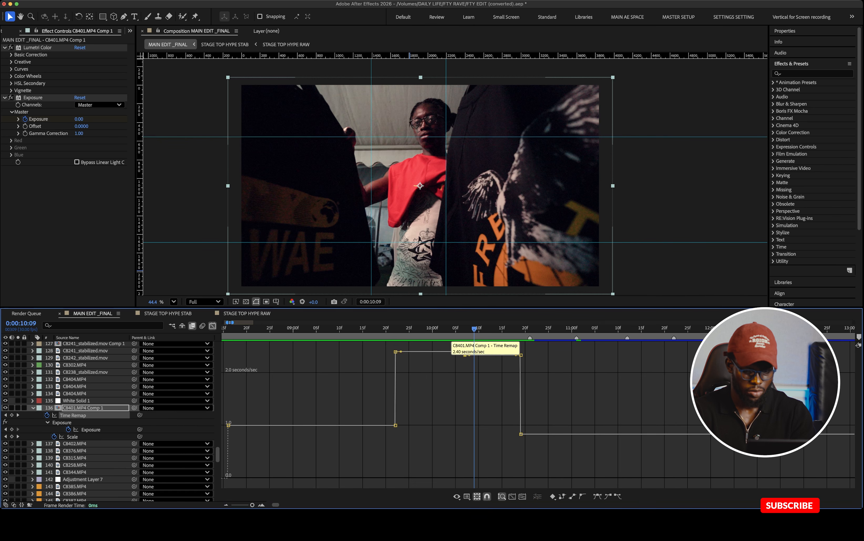
# Step forward frame by frame along the Time Remap curve to 0:00:10:15 and switch the timeline back to layer bars
pyautogui.press('super+Right')
pyautogui.press('super+Right')
pyautogui.press('super+Right')
pyautogui.press('super+Right')
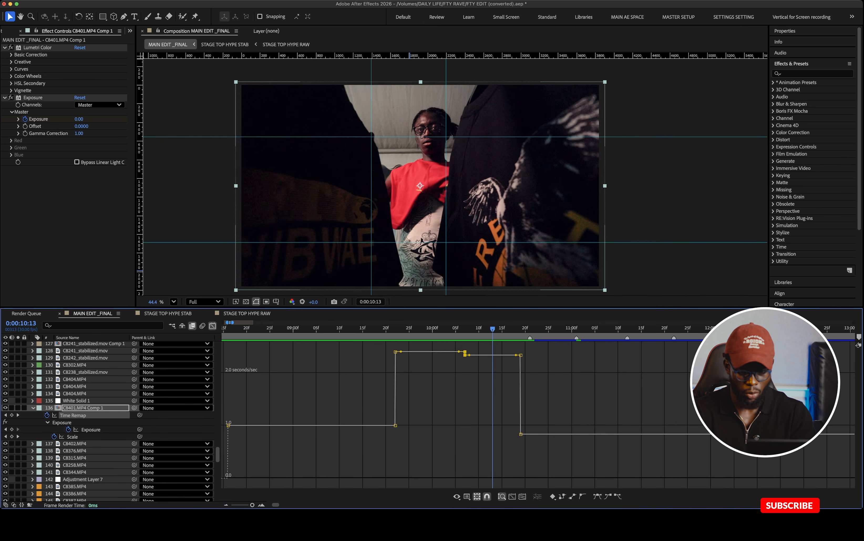
pyautogui.press('super+Right')
pyautogui.press('super+Right')
pyautogui.click(212, 325)
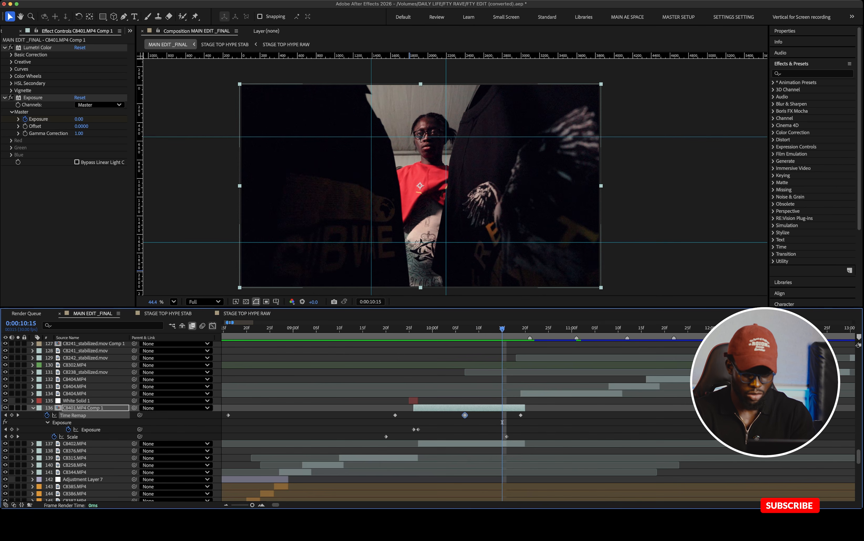
# Play the swipe transition repeatedly around 0:00:10:04, stopping at 0:00:10:19 to inspect the cut, and continue playback past it
pyautogui.press('space')
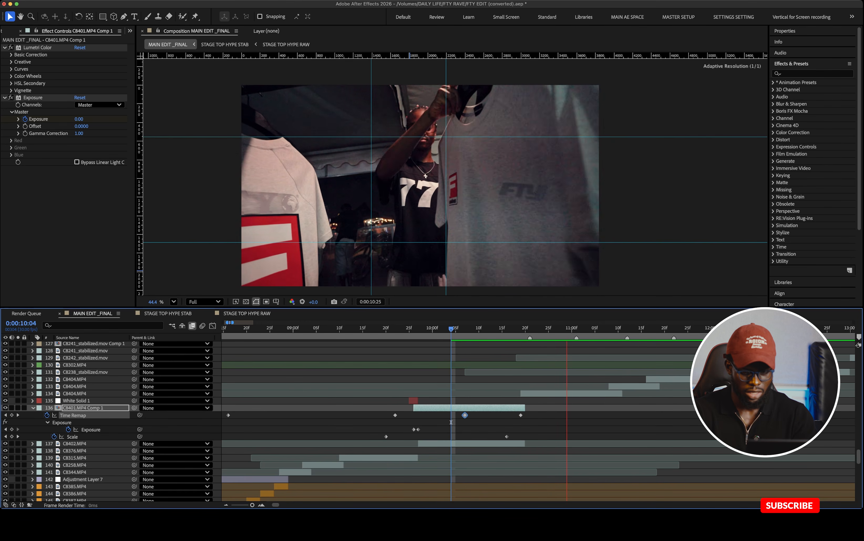
pyautogui.press('space')
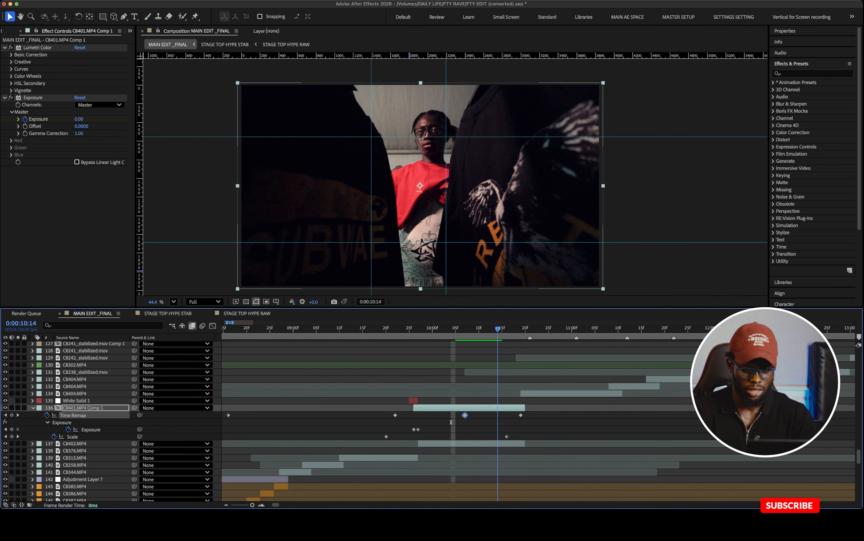
pyautogui.press('space')
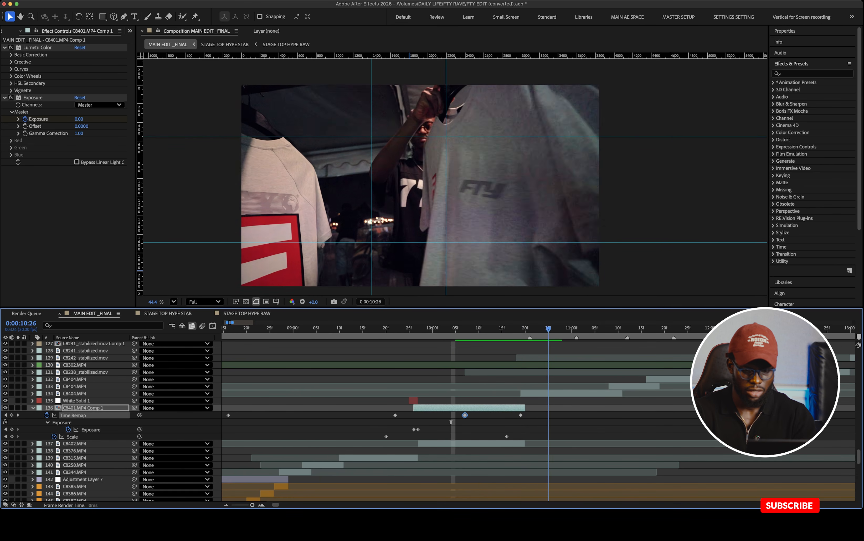
pyautogui.press('space')
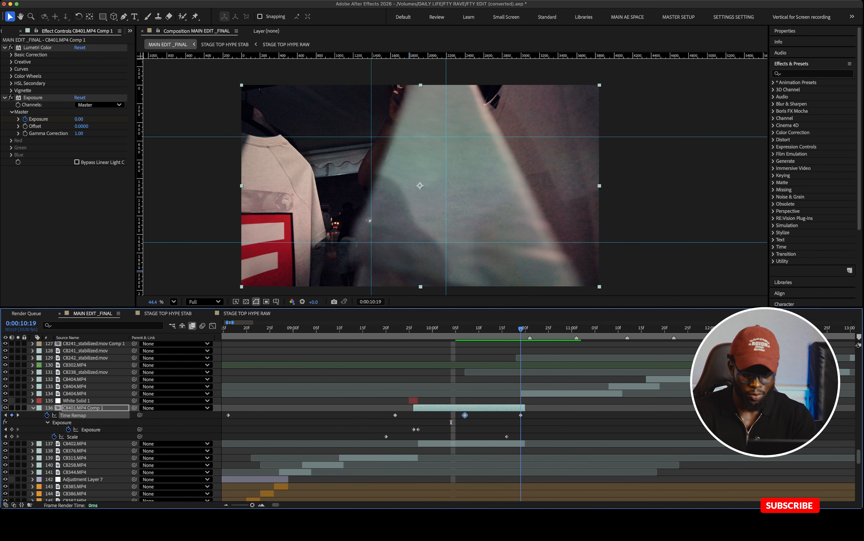
pyautogui.press('space')
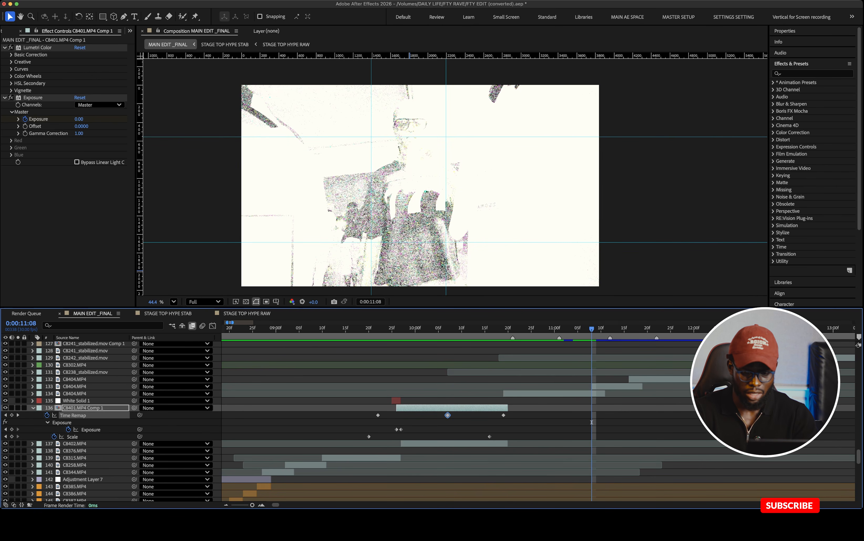
# Select the C8404.MP4 layer that starts at 0:00:11:08 and play the exposure flash transition from 0:00:10:28
pyautogui.hscroll(3, 538, 422)
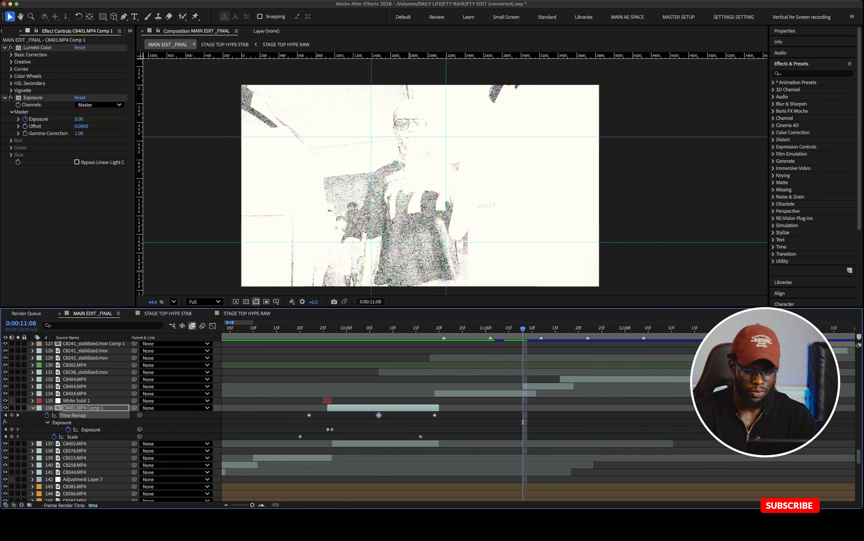
pyautogui.click(547, 386)
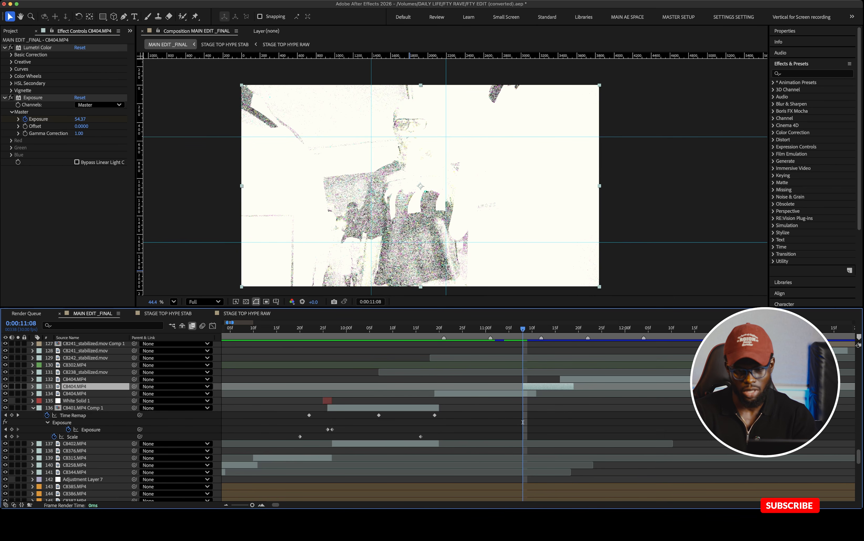
pyautogui.moveTo(523, 329); pyautogui.dragTo(476, 329)
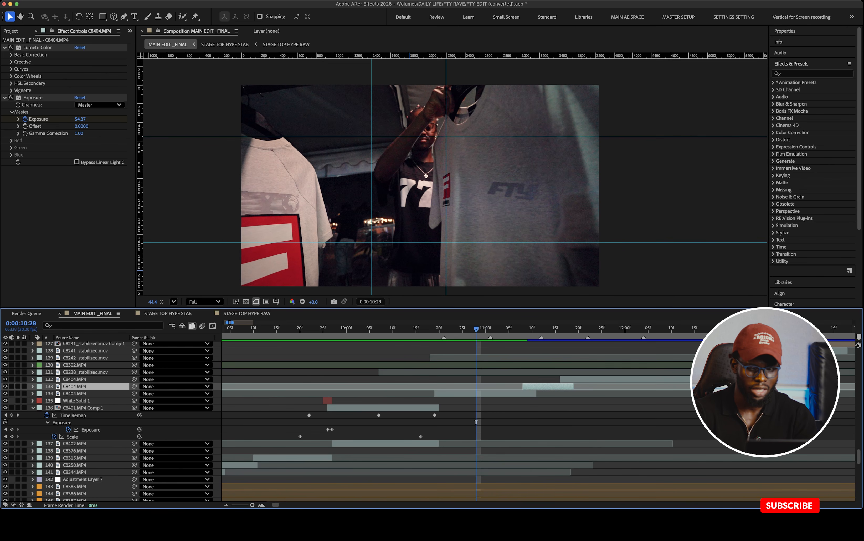
pyautogui.press('space')
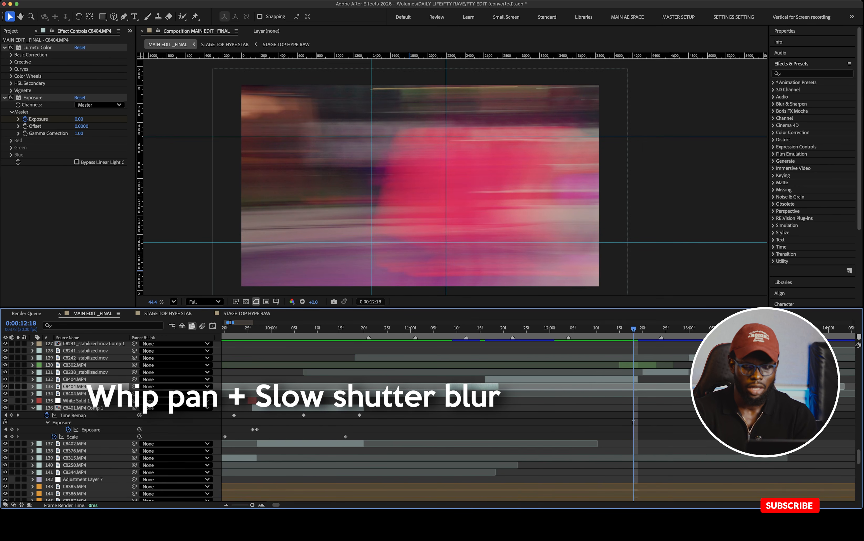
# Move back to 0:00:12:12 in the whip pan and select C8404.MP4 layer 132 to show its Directional Blur settings
pyautogui.hscroll(5, 538, 420)
pyautogui.scroll(4, 538, 421)
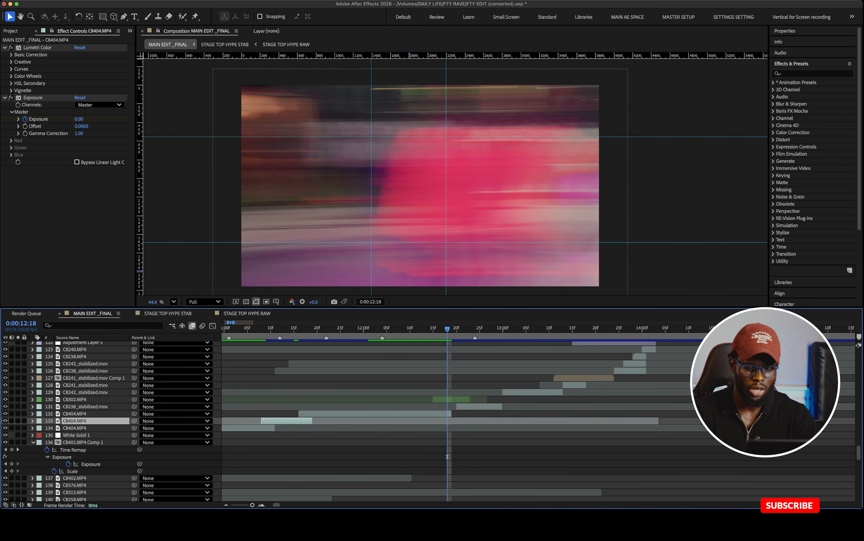
pyautogui.moveTo(447, 456); pyautogui.dragTo(419, 456)
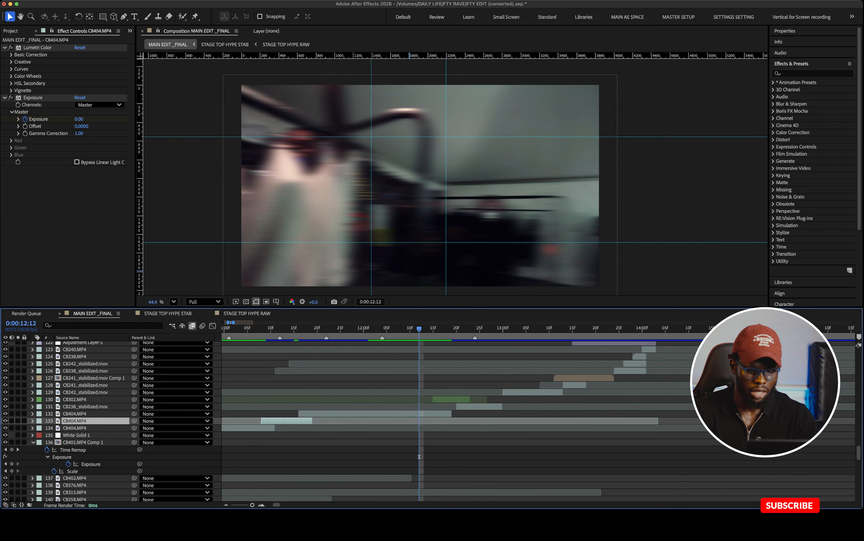
pyautogui.press('super+Up')
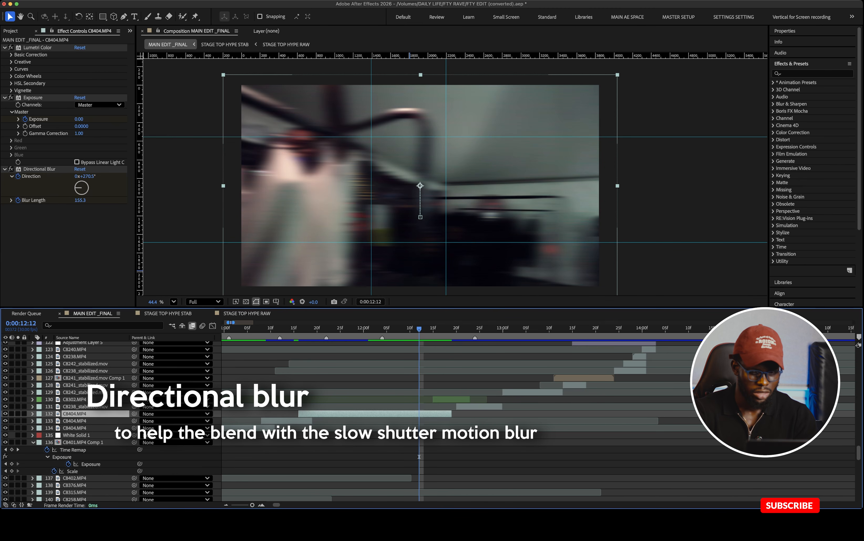
# Return to 0:00:11:29 and replay the whip pan through the blurred cut into the poster shots
pyautogui.press('space')
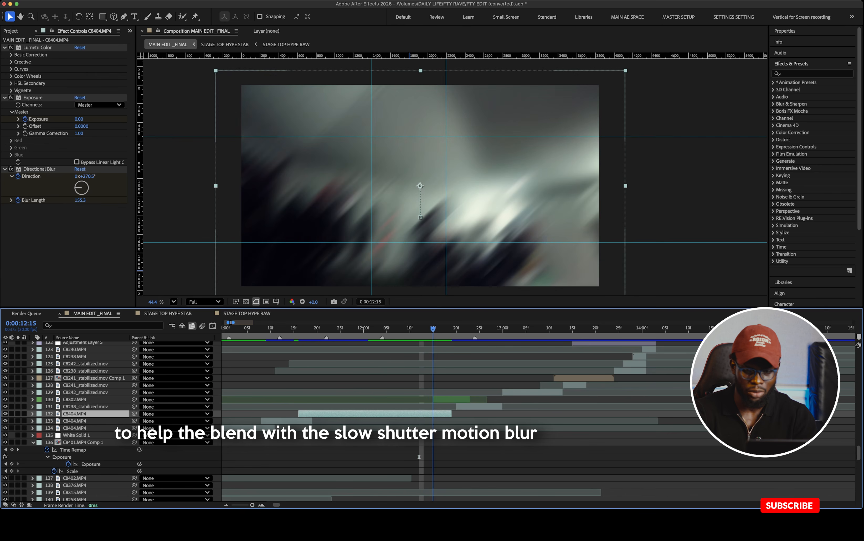
pyautogui.press('space')
pyautogui.press('super+Left')
pyautogui.press('super+Left')
pyautogui.press('super+Left')
pyautogui.press('super+Left')
pyautogui.press('super+Left')
pyautogui.press('super+Left')
pyautogui.press('super+Left')
pyautogui.press('super+Left')
pyautogui.press('super+Left')
pyautogui.press('super+Left')
pyautogui.press('super+Left')
pyautogui.press('super+Left')
pyautogui.press('super+Left')
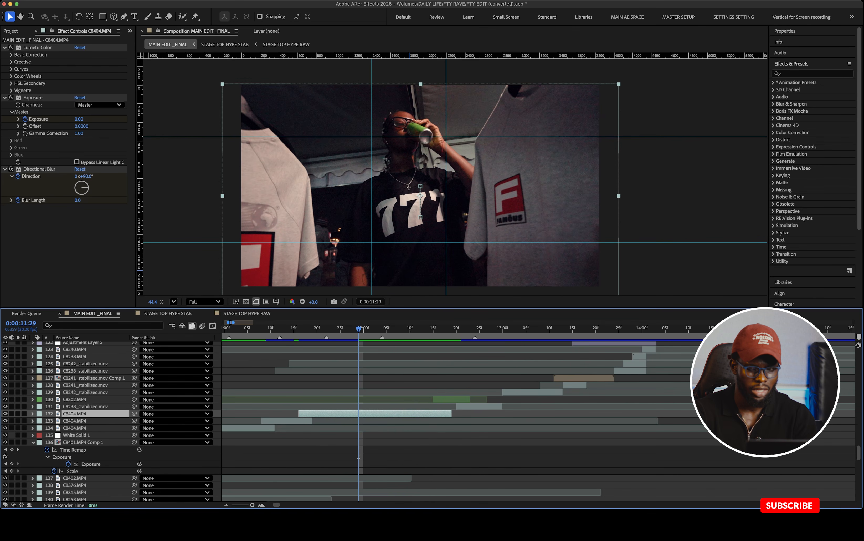
pyautogui.press('space')
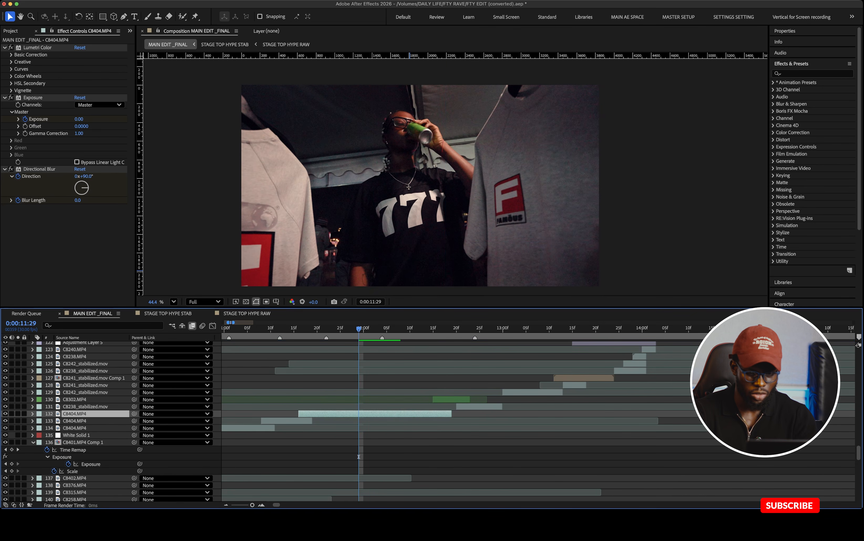
pyautogui.press('space')
pyautogui.press('space')
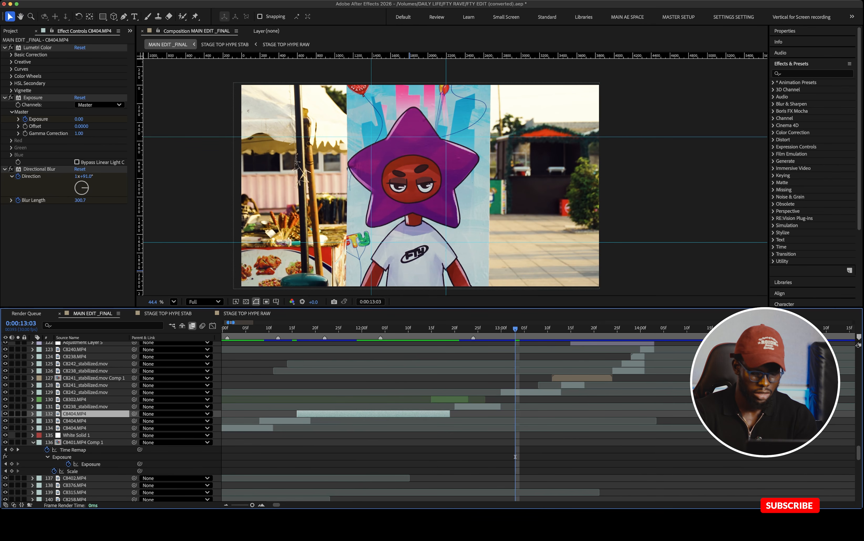
# Step back frame by frame through the poster shots and park the playhead at 0:00:12:25
pyautogui.press('super+Left')
pyautogui.press('super+Left')
pyautogui.press('super+Left')
pyautogui.press('super+Left')
pyautogui.press('super+Left')
pyautogui.press('super+Left')
pyautogui.press('super+Left')
pyautogui.press('super+Left')
pyautogui.press('super+Left')
pyautogui.press('super+Left')
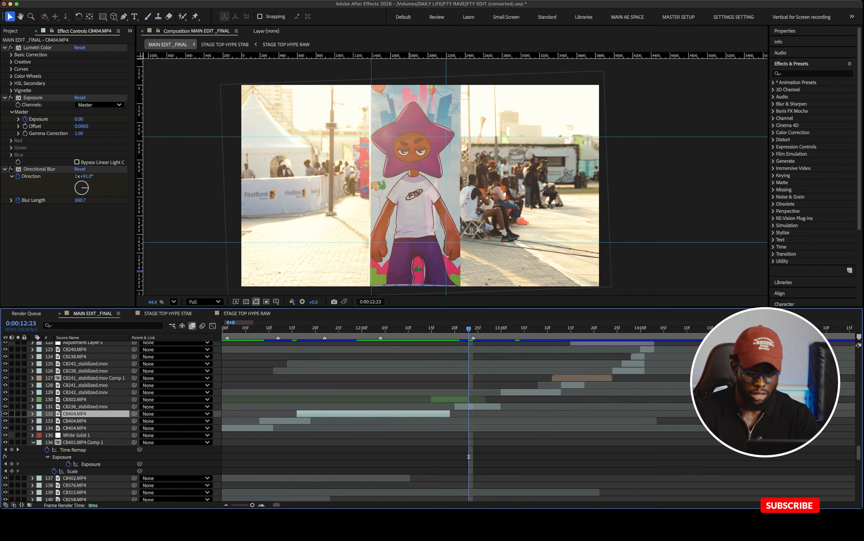
pyautogui.press('super+Left')
pyautogui.press('super+Left')
pyautogui.press('super+Left')
pyautogui.press('super+Left')
pyautogui.moveTo(469, 456); pyautogui.dragTo(478, 456)
pyautogui.hscroll(-1, 538, 420)
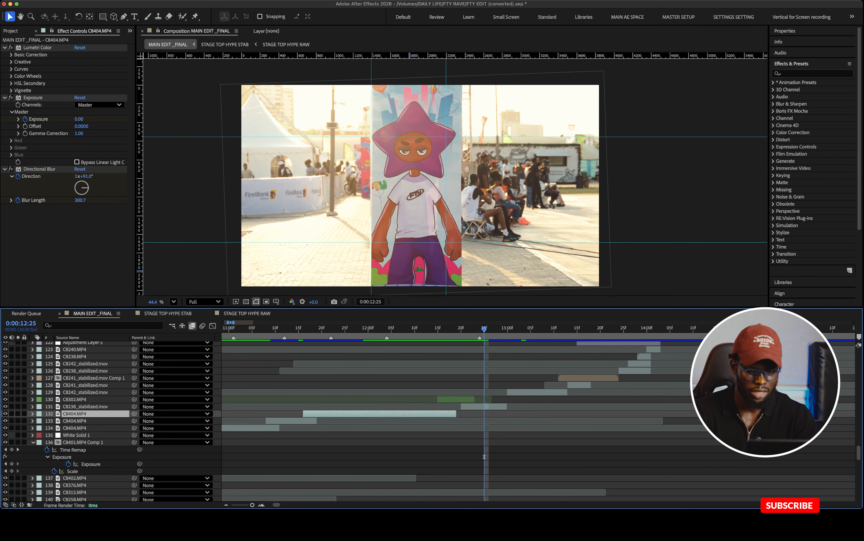
# Step forward across the match cut between the two star-character poster shots to 0:00:13:02
pyautogui.hscroll(3, 539, 420)
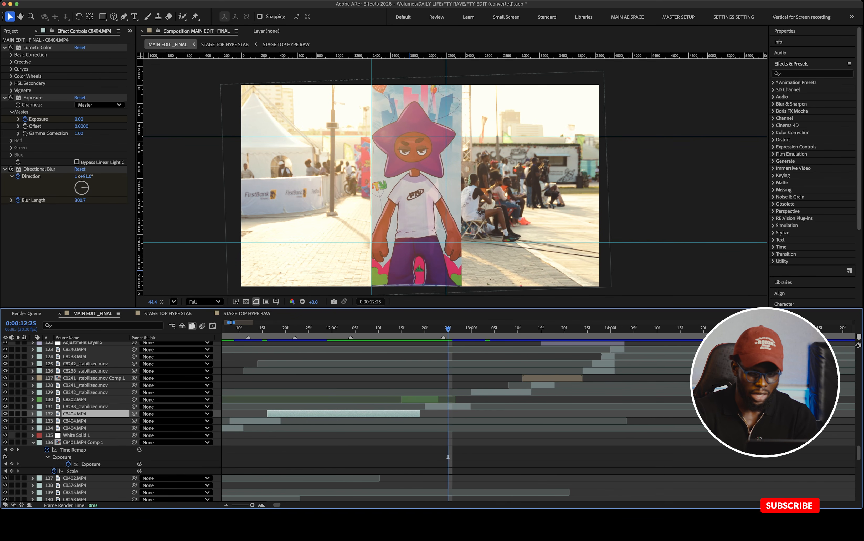
pyautogui.press('super+Right')
pyautogui.press('super+Right')
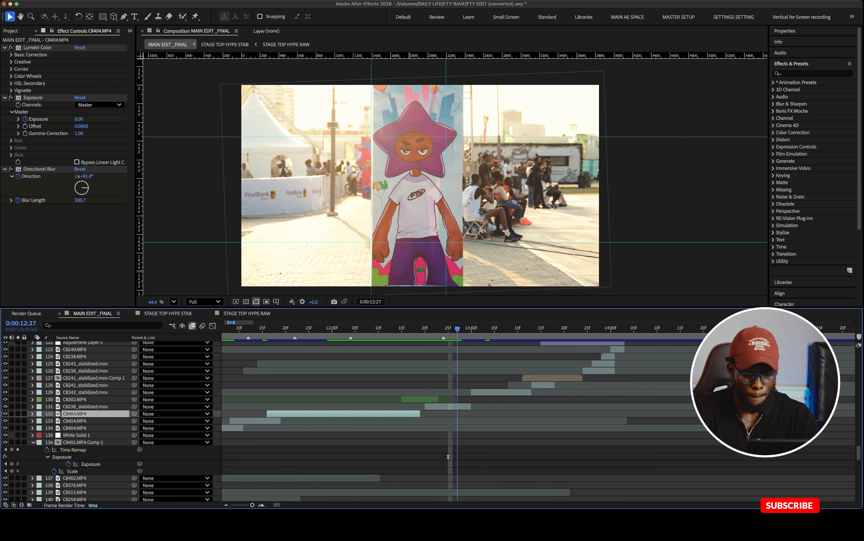
pyautogui.press('super+Right')
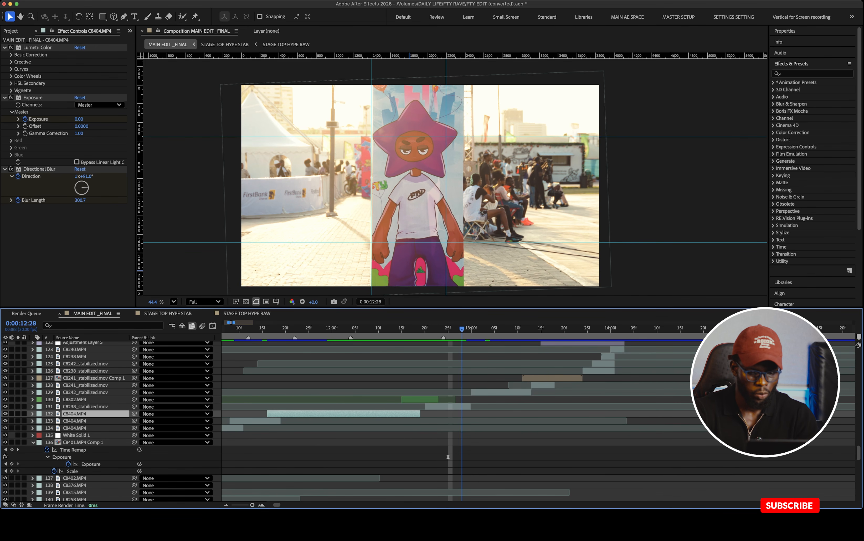
pyautogui.press('super+Right')
pyautogui.press('super+Right')
pyautogui.press('super+Right')
pyautogui.press('super+Right')
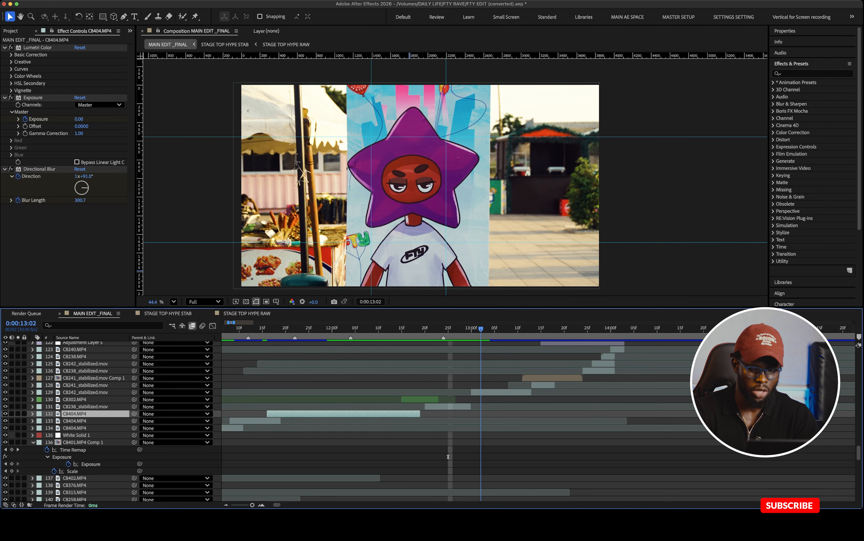
# Advance frame by frame to 0:00:13:13 to examine how the star character's white silhouette is introduced
pyautogui.press('super+Right')
pyautogui.press('super+Right')
pyautogui.press('super+Right')
pyautogui.press('super+Right')
pyautogui.press('super+Right')
pyautogui.press('super+Right')
pyautogui.press('super+Right')
pyautogui.press('super+Right')
pyautogui.press('super+Right')
pyautogui.press('super+Right')
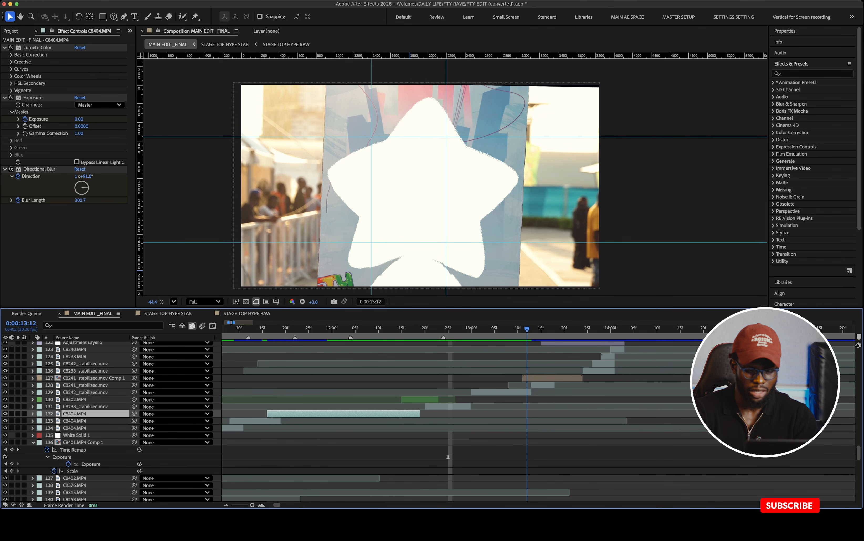
pyautogui.press('super+Right')
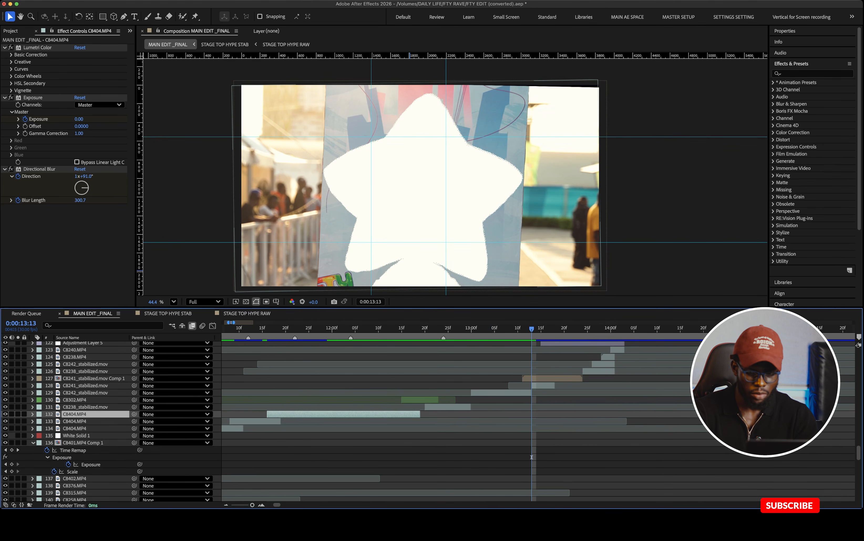
# Move to 0:00:13:15 and select the character wink layer to show its Exposure and Lumetri Color effects
pyautogui.scroll(1, 531, 463)
pyautogui.scroll(1, 532, 463)
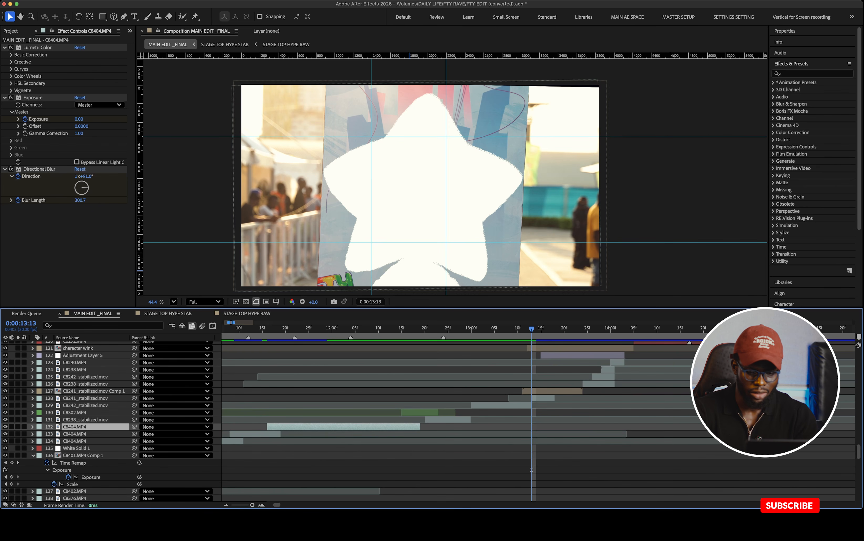
pyautogui.press('super+Right')
pyautogui.press('super+Right')
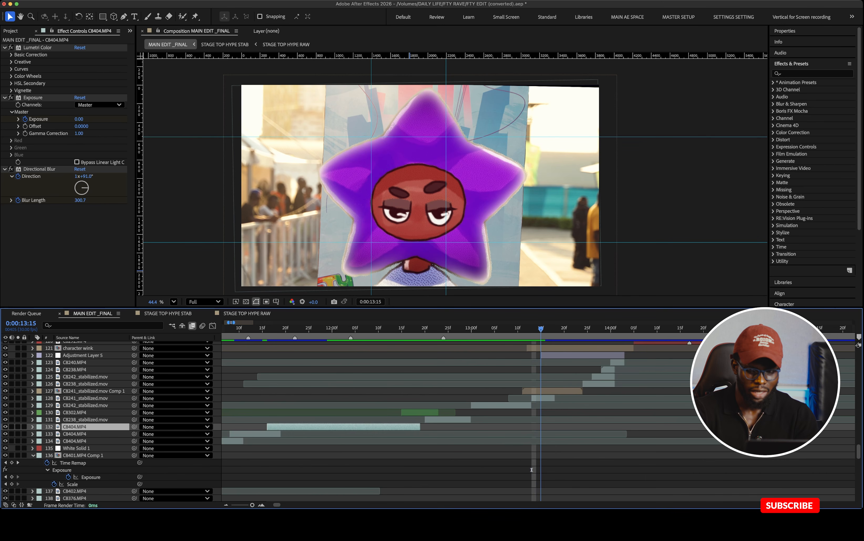
pyautogui.scroll(3, 429, 422)
pyautogui.scroll(1, 532, 422)
pyautogui.click(569, 372)
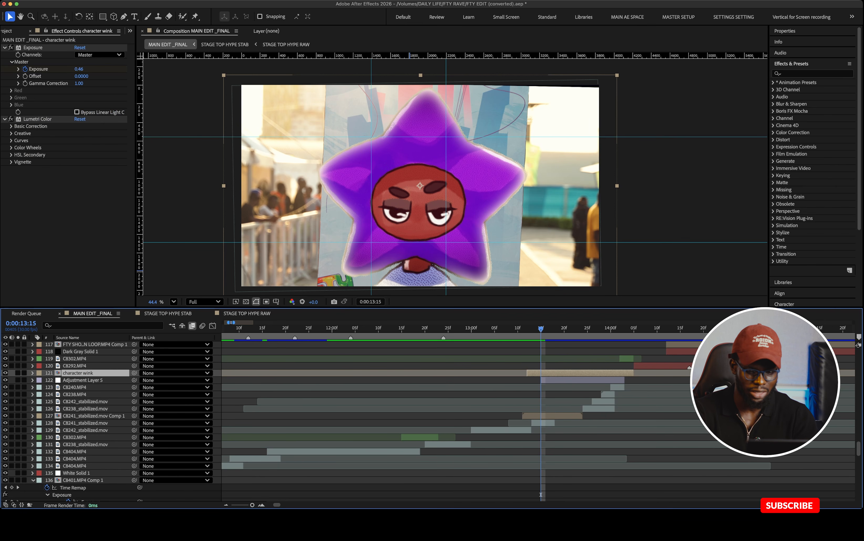
# Step back frame by frame from the character wink shot to the first poster shot at 0:00:12:24
pyautogui.press('super+Left')
pyautogui.press('super+Left')
pyautogui.press('super+Left')
pyautogui.press('super+Left')
pyautogui.press('super+Left')
pyautogui.press('super+Left')
pyautogui.press('super+Left')
pyautogui.press('super+Left')
pyautogui.press('super+Left')
pyautogui.press('super+Left')
pyautogui.press('super+Left')
pyautogui.press('super+Left')
pyautogui.press('super+Left')
pyautogui.press('super+Left')
pyautogui.press('super+Left')
pyautogui.press('super+Left')
pyautogui.press('super+Left')
pyautogui.press('super+Left')
pyautogui.press('super+Left')
pyautogui.press('super+Left')
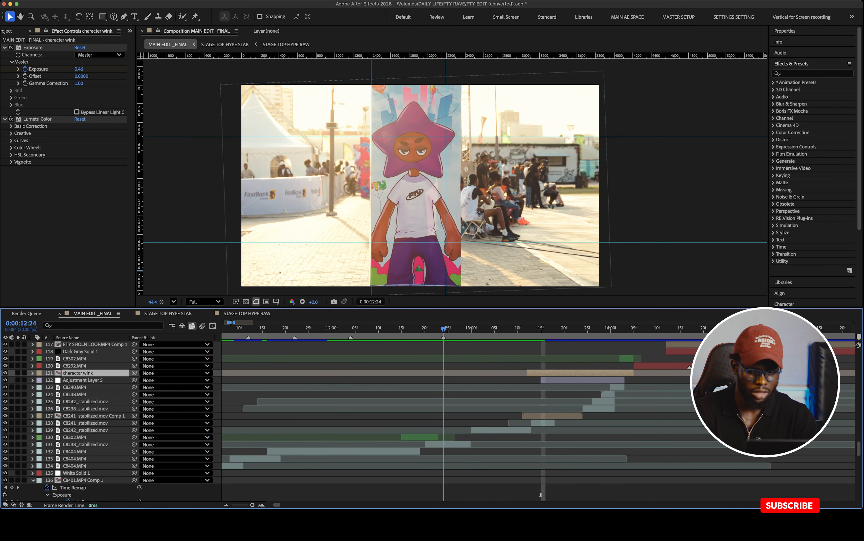
# Step forward again through the poster match cuts to 0:00:13:08
pyautogui.press('super+Right')
pyautogui.press('super+Right')
pyautogui.press('super+Right')
pyautogui.press('super+Right')
pyautogui.press('super+Right')
pyautogui.press('super+Right')
pyautogui.press('super+Right')
pyautogui.press('super+Right')
pyautogui.press('super+Right')
pyautogui.press('super+Right')
pyautogui.press('super+Right')
pyautogui.press('super+Right')
pyautogui.press('super+Right')
pyautogui.press('super+Right')
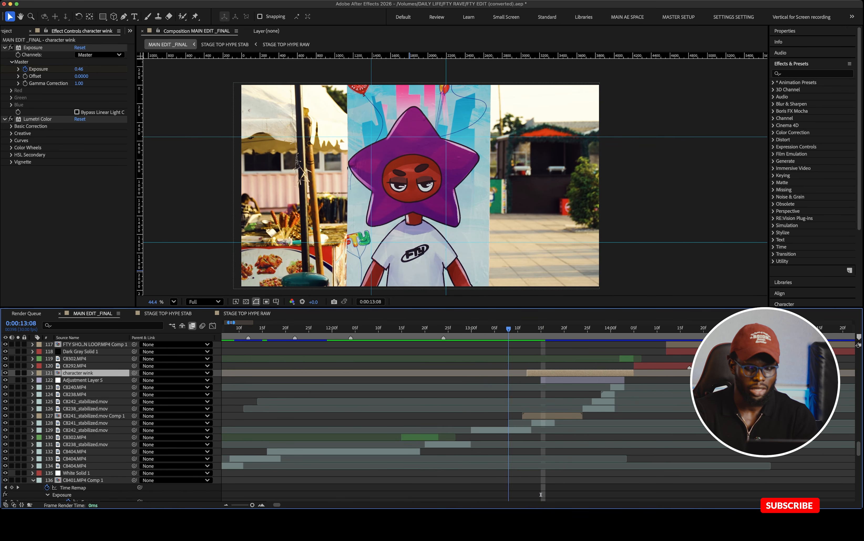
# Continue forward into the character wink animation and scrub to 0:00:13:21 to examine the closing eyes
pyautogui.press('super+Right')
pyautogui.press('super+Right')
pyautogui.press('super+Right')
pyautogui.press('super+Right')
pyautogui.press('super+Right')
pyautogui.press('super+Right')
pyautogui.press('super+Right')
pyautogui.press('super+Right')
pyautogui.press('super+Right')
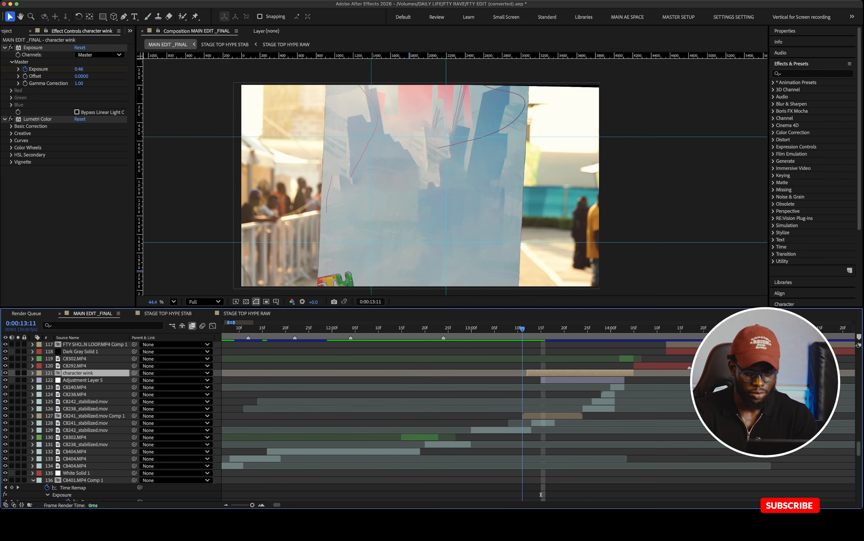
pyautogui.press('super+Right')
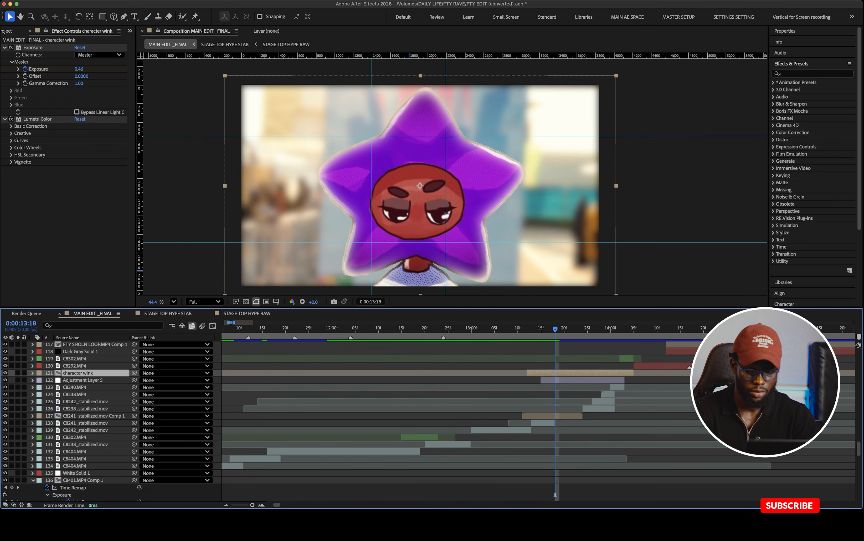
pyautogui.hscroll(3, 539, 413)
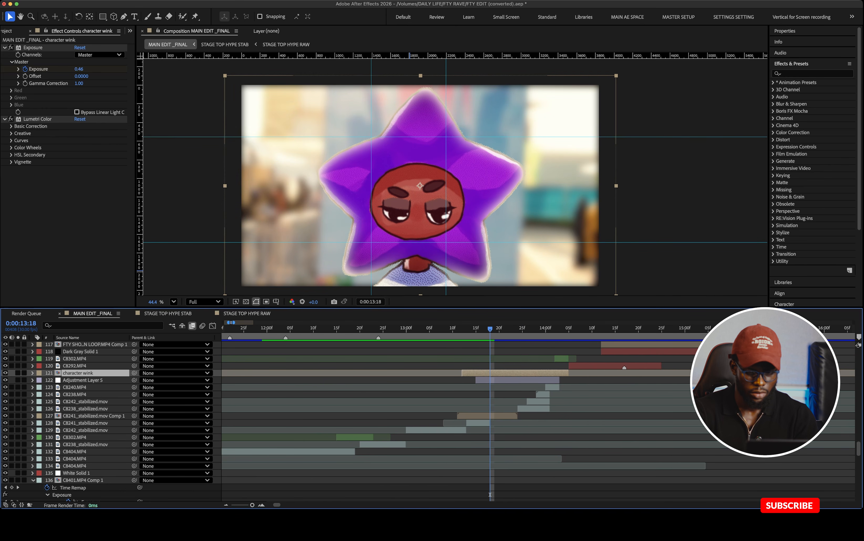
pyautogui.moveTo(490, 495); pyautogui.dragTo(504, 494)
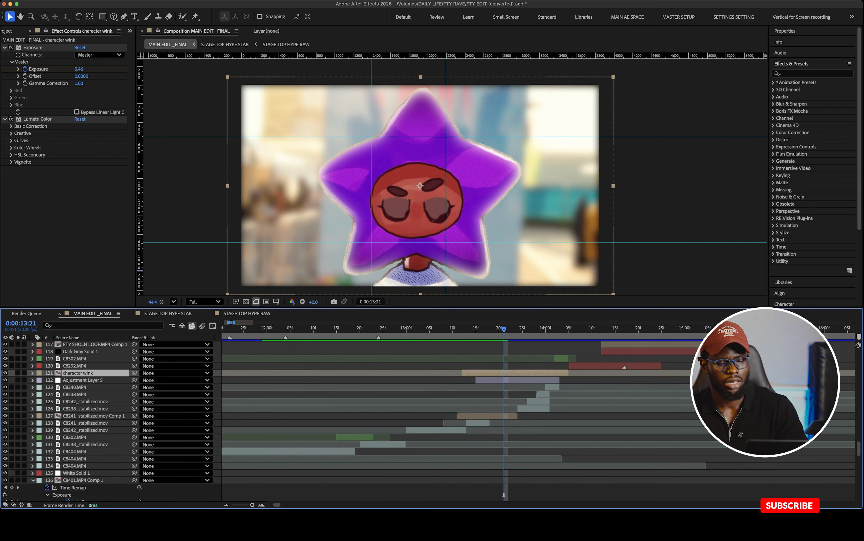
# Step forward frame by frame through the character wink shot to 0:00:13:28 to examine its changing background
pyautogui.press('pagedown')
pyautogui.press('pagedown')
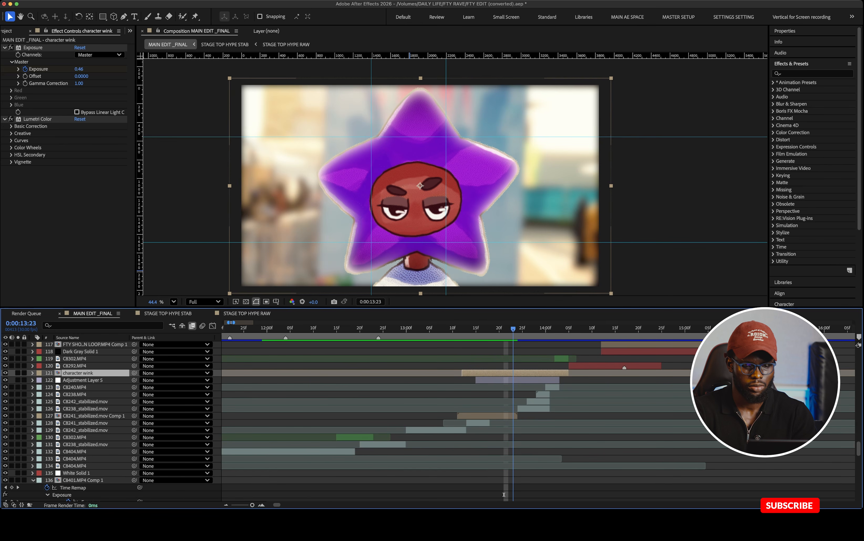
pyautogui.press('pagedown')
pyautogui.press('pagedown')
pyautogui.press('pagedown')
pyautogui.press('pagedown')
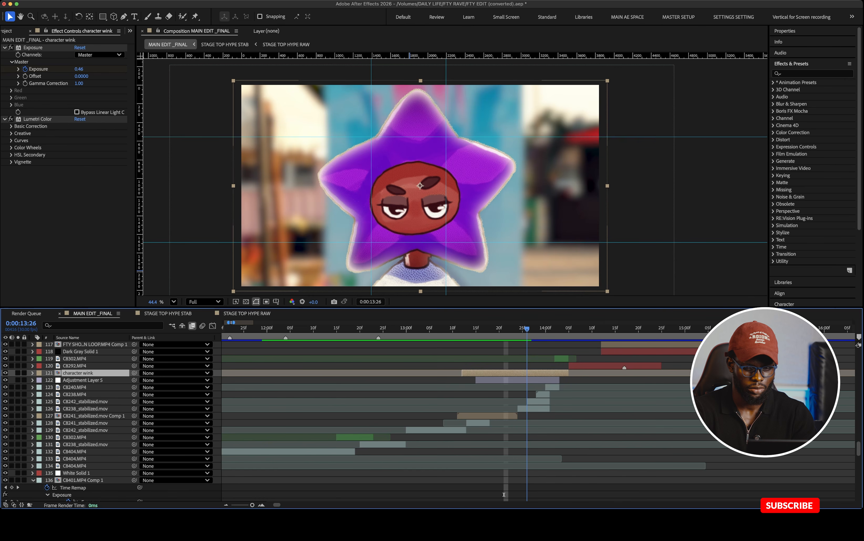
pyautogui.press('pagedown')
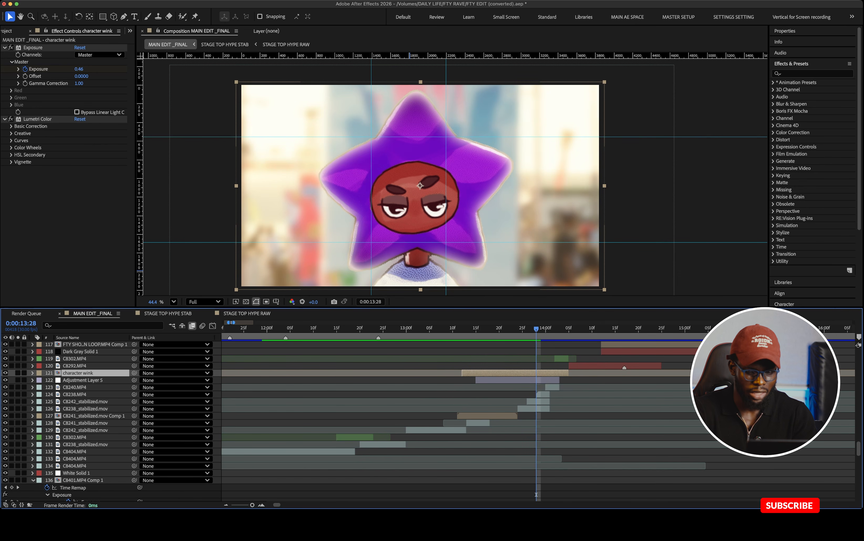
# Return to 0:00:13:17 and select Adjustment Layer 5 above the background clips to show its Gaussian Blur effect
pyautogui.press('space')
pyautogui.moveTo(480, 329); pyautogui.dragTo(485, 328)
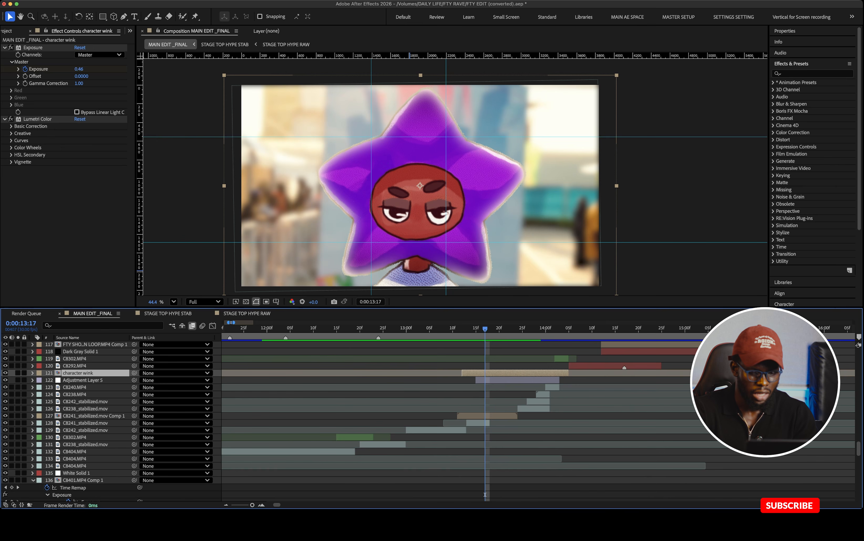
pyautogui.click(500, 379)
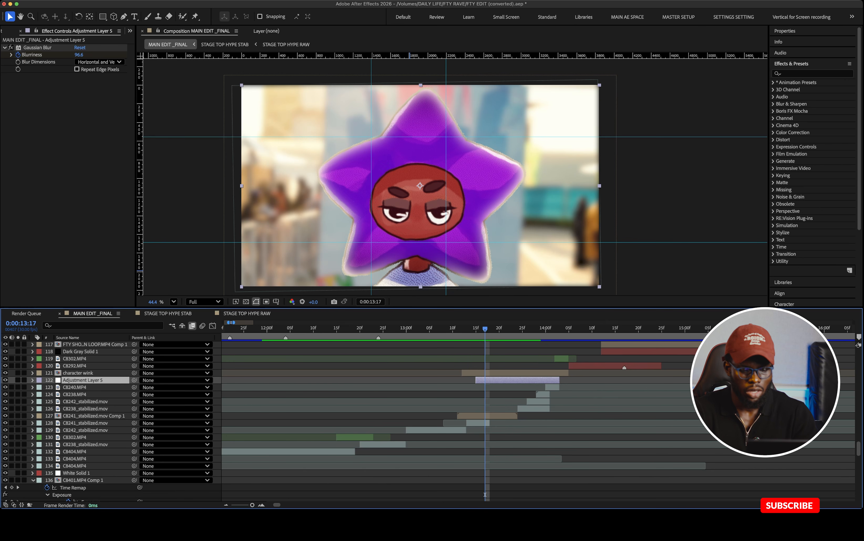
# Preview the sequence from 0:00:12:25 into the foot stomp shot, and scrub back to the whip pan at 0:00:14:02
pyautogui.moveTo(485, 495); pyautogui.dragTo(383, 495)
pyautogui.press('space')
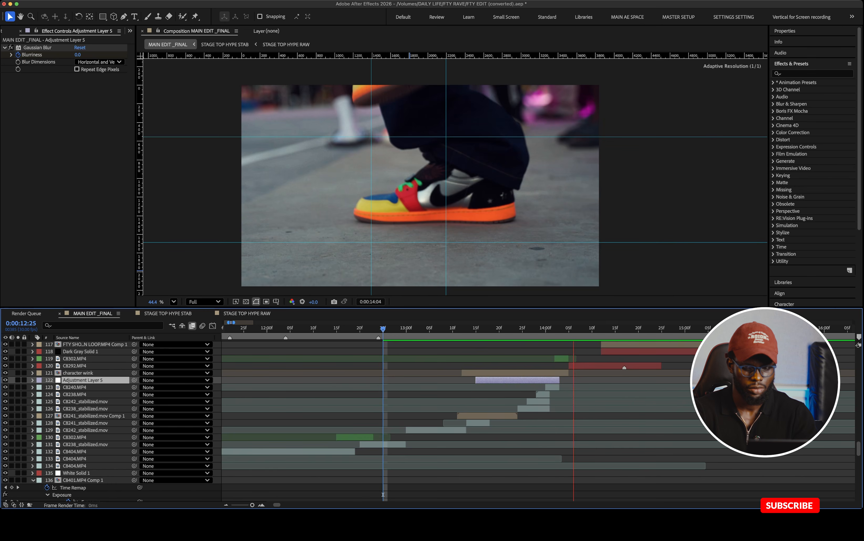
pyautogui.press('space')
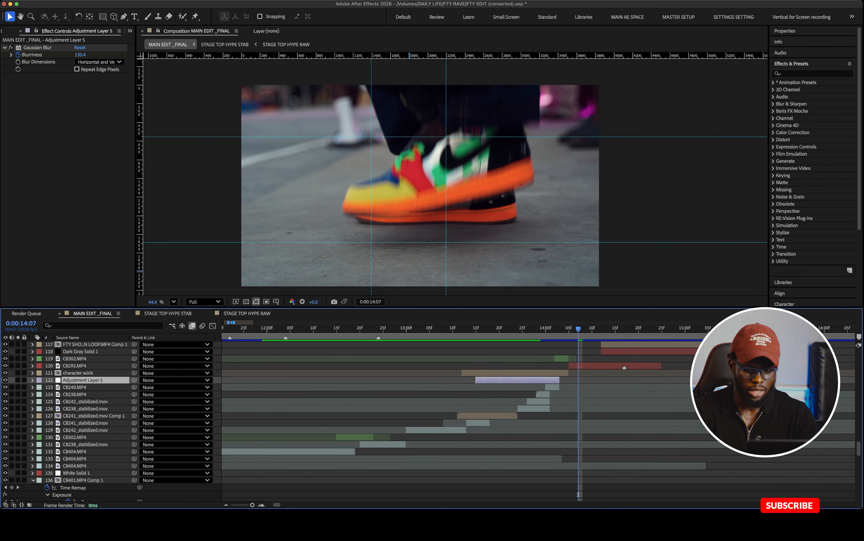
pyautogui.moveTo(578, 494); pyautogui.dragTo(555, 495)
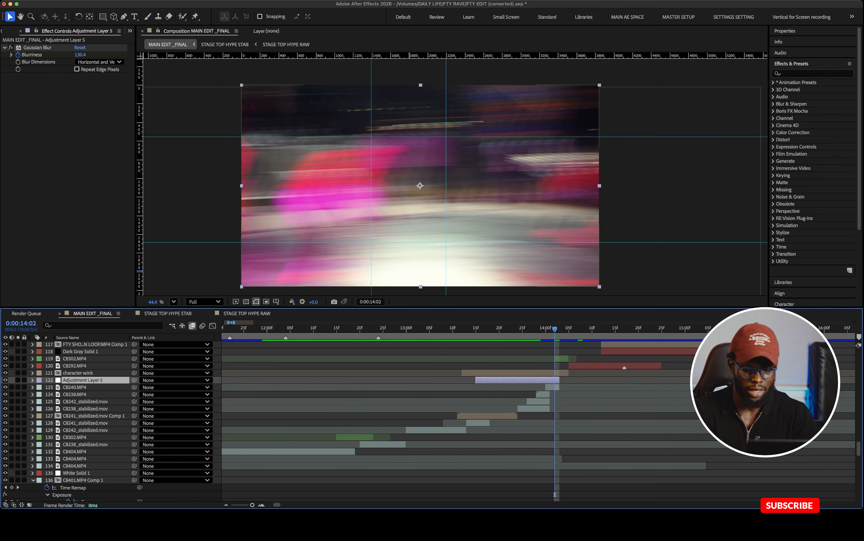
# Step forward from the whip pan into the foot stomp shot to 0:00:14:09
pyautogui.hscroll(5, 555, 494)
pyautogui.scroll(3, 555, 494)
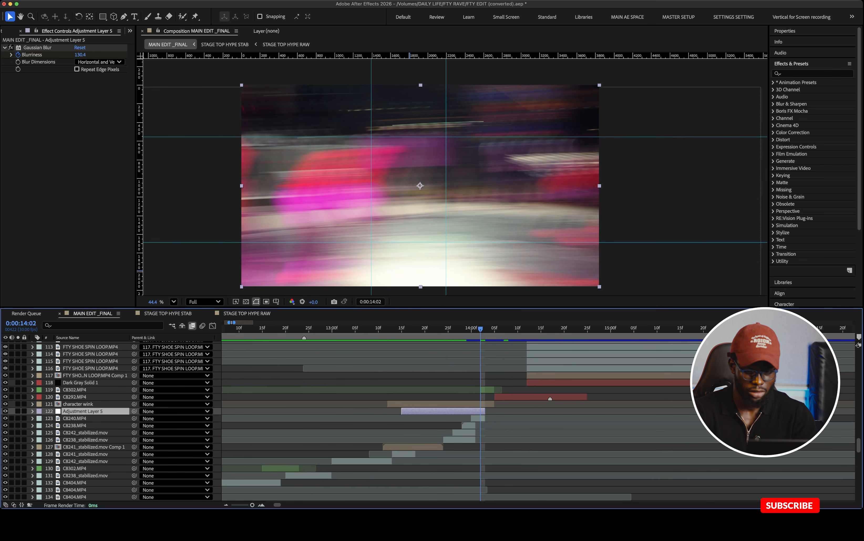
pyautogui.press('pagedown')
pyautogui.press('pagedown')
pyautogui.press('pagedown')
pyautogui.press('pagedown')
pyautogui.press('pagedown')
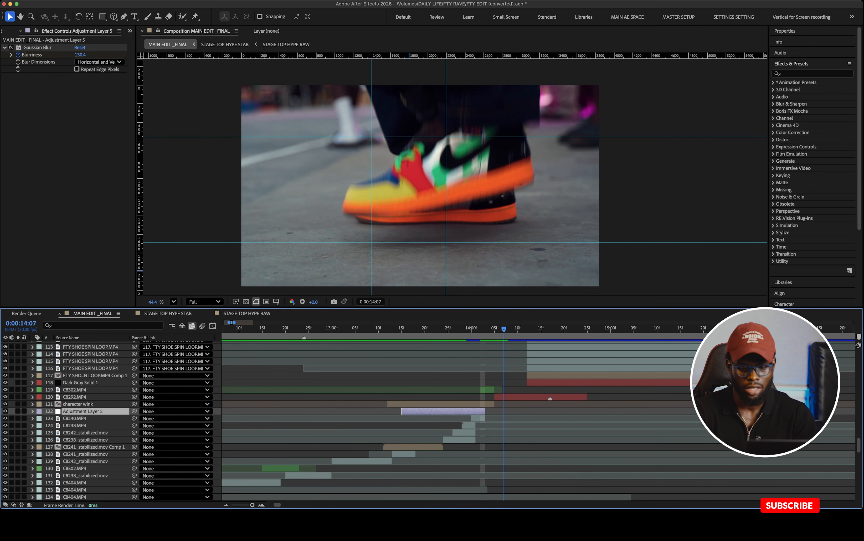
pyautogui.press('pagedown')
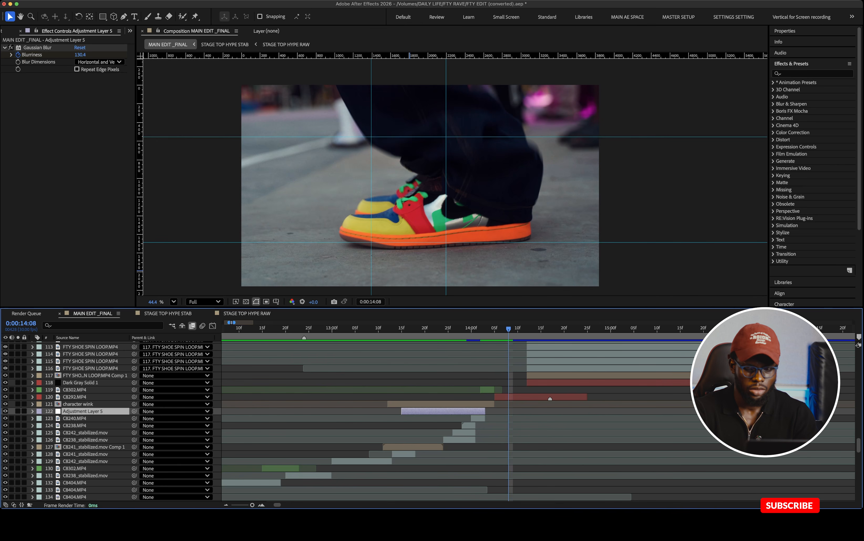
pyautogui.press('pagedown')
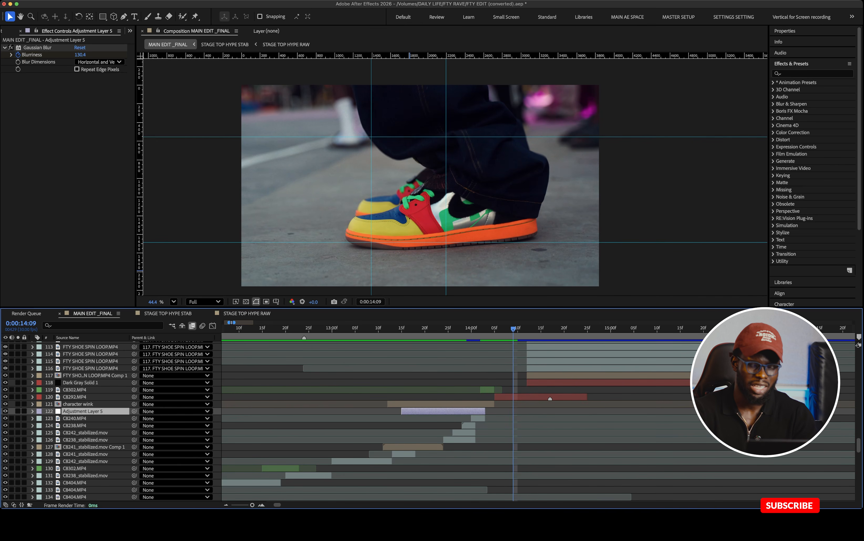
# Step back and forth around 0:00:14:07 to compare the frames where the foot stomps down
pyautogui.scroll(3, 428, 420)
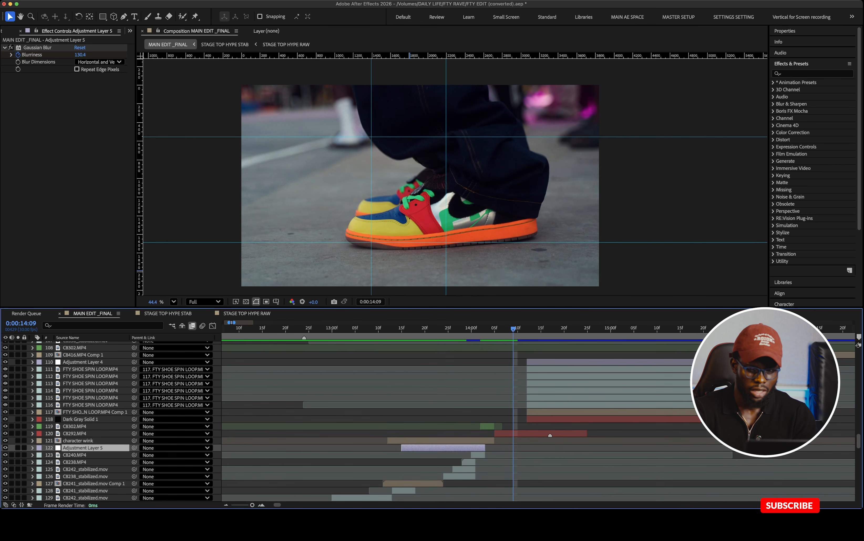
pyautogui.press('pageup')
pyautogui.press('pageup')
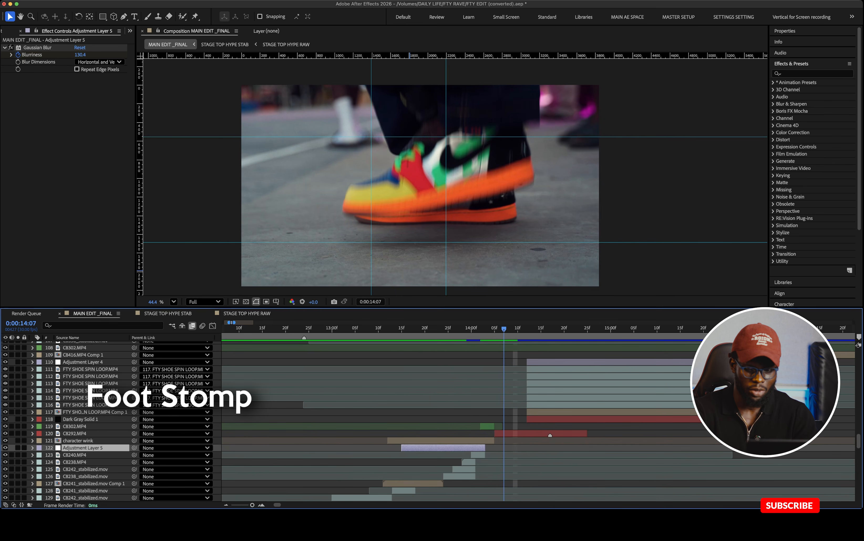
pyautogui.press('pagedown')
pyautogui.press('pageup')
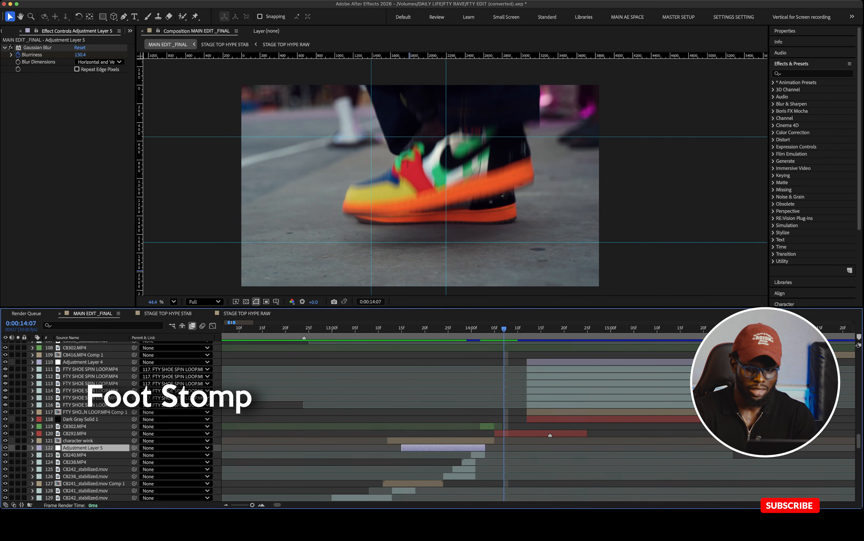
# Select the CB292.MP4 foot stomp layer to show its effects and advance to the shoe spin shot at 0:00:14:12
pyautogui.click(526, 433)
pyautogui.press('pagedown')
pyautogui.press('pagedown')
pyautogui.press('pagedown')
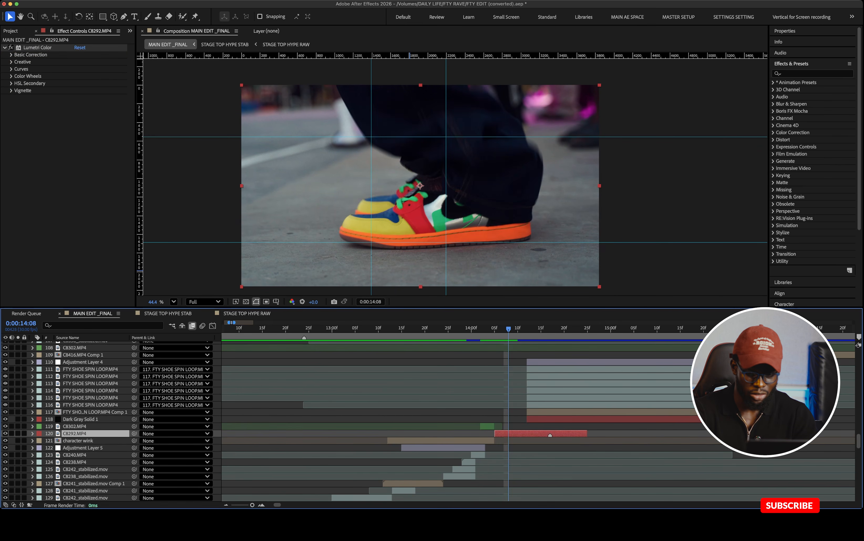
pyautogui.press('pagedown')
pyautogui.press('pagedown')
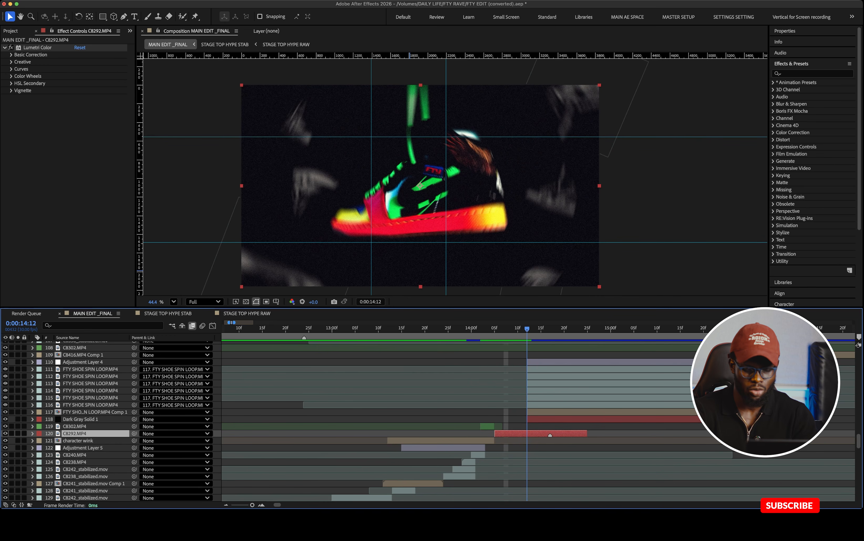
# Step back and forth across the cut from foot stomp to shoe spin, ending at 0:00:14:12
pyautogui.hscroll(3, 537, 411)
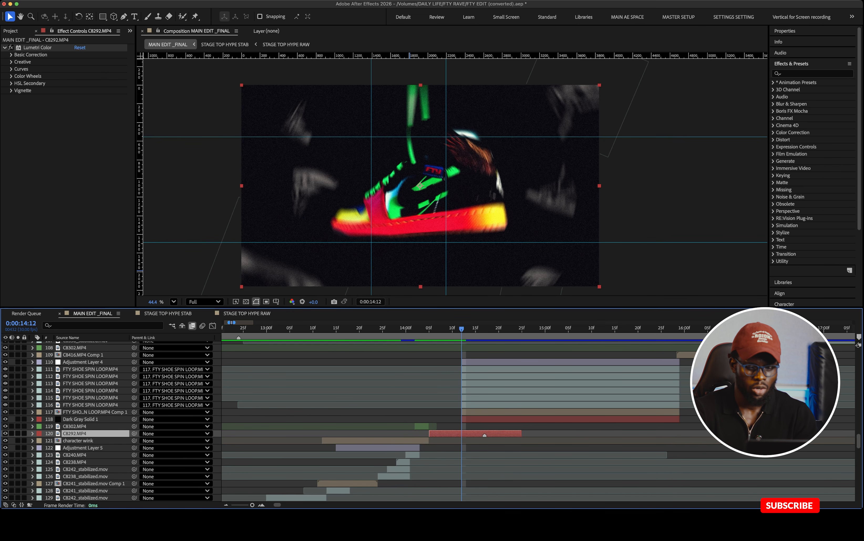
pyautogui.scroll(1, 429, 421)
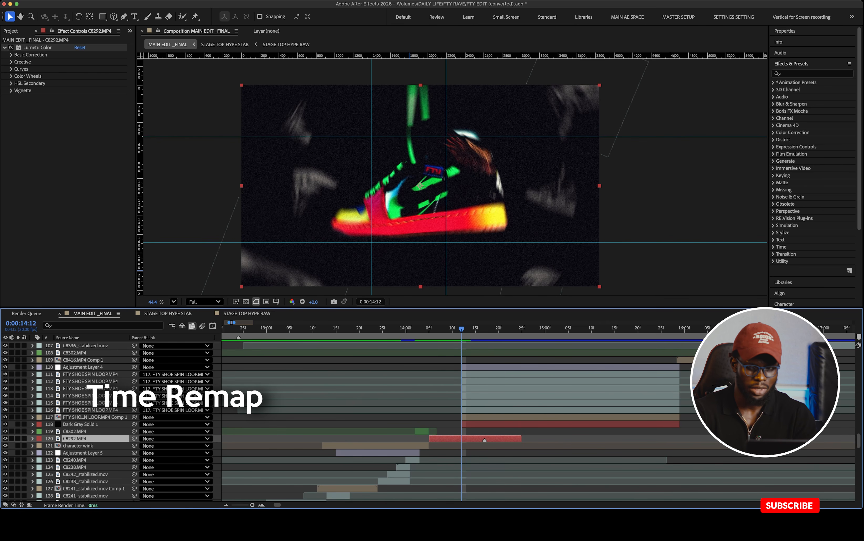
pyautogui.press('pagedown')
pyautogui.press('pagedown')
pyautogui.press('pagedown')
pyautogui.press('pageup')
pyautogui.press('pageup')
pyautogui.press('pageup')
pyautogui.press('pageup')
pyautogui.press('pageup')
pyautogui.press('pageup')
pyautogui.press('pageup')
pyautogui.press('pagedown')
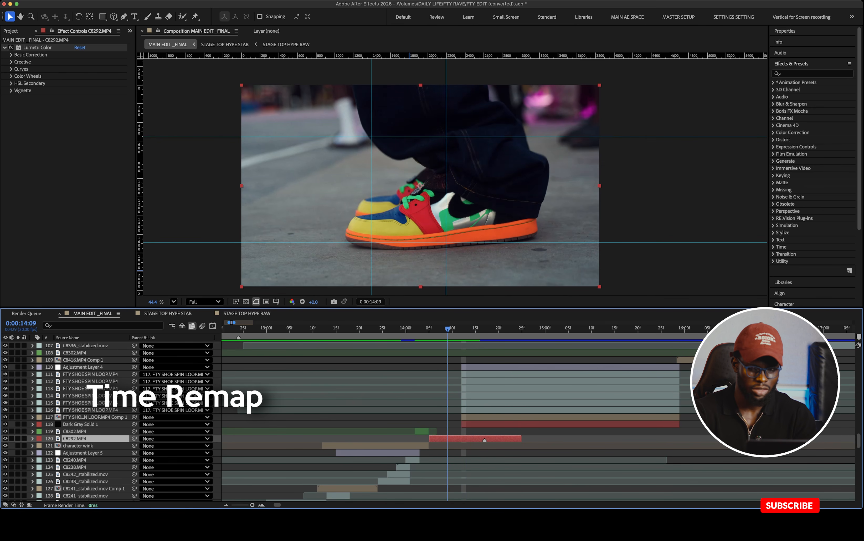
pyautogui.press('pagedown')
pyautogui.press('pagedown')
pyautogui.press('pagedown')
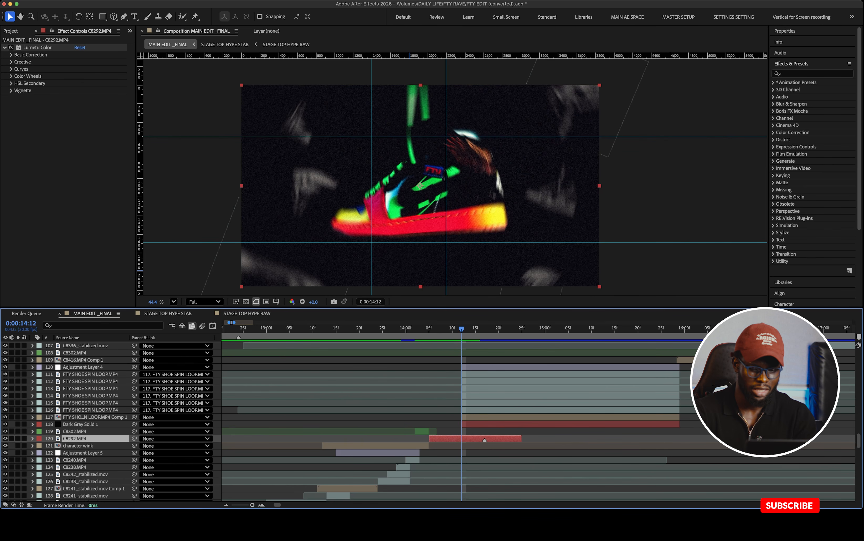
# Step forward through the time-remapped shoe spin to 0:00:15:05 to examine how its rotation slows down
pyautogui.press('pagedown')
pyautogui.press('pagedown')
pyautogui.press('pagedown')
pyautogui.press('pagedown')
pyautogui.press('pagedown')
pyautogui.press('pagedown')
pyautogui.press('pagedown')
pyautogui.press('pagedown')
pyautogui.press('pagedown')
pyautogui.press('pagedown')
pyautogui.press('pagedown')
pyautogui.press('pagedown')
pyautogui.press('pagedown')
pyautogui.press('pagedown')
pyautogui.press('pagedown')
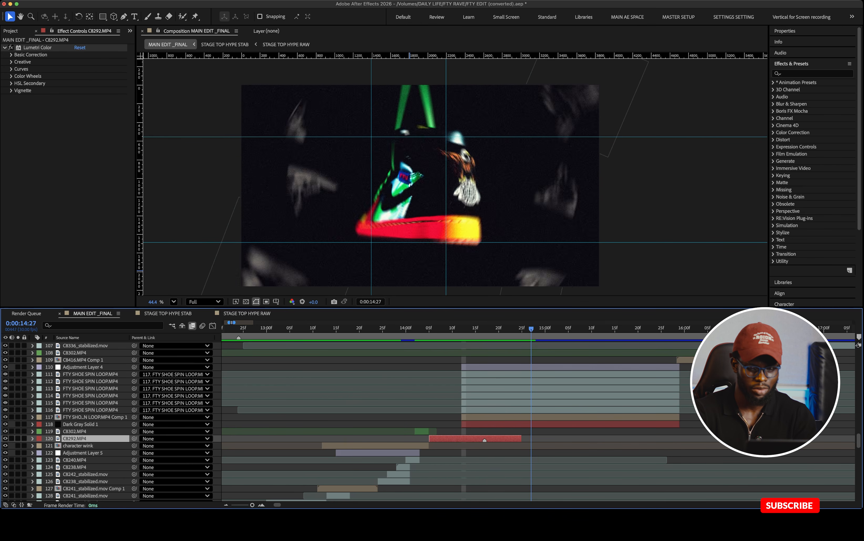
pyautogui.press('pagedown')
pyautogui.press('pagedown')
pyautogui.press('pagedown')
pyautogui.press('pagedown')
pyautogui.press('pagedown')
pyautogui.press('pagedown')
pyautogui.press('pagedown')
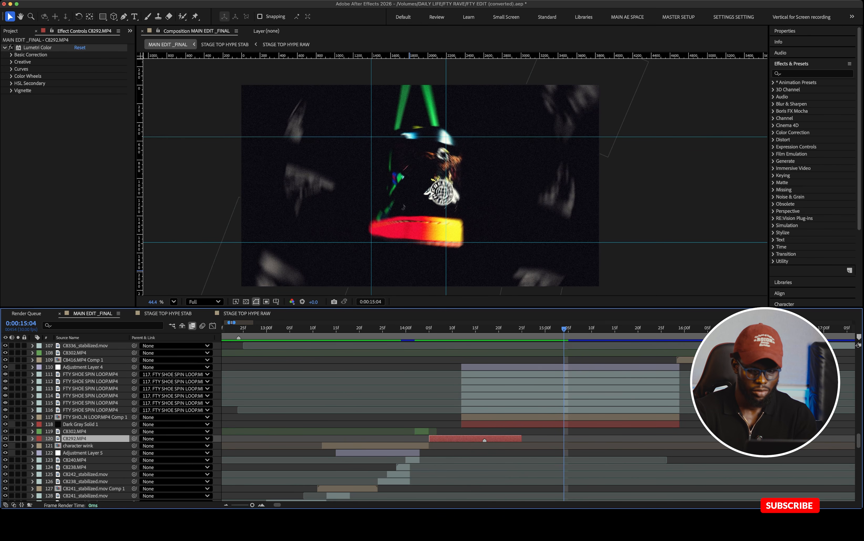
pyautogui.press('pagedown')
pyautogui.press('pagedown')
pyautogui.press('pagedown')
pyautogui.press('pagedown')
pyautogui.press('pagedown')
pyautogui.press('pagedown')
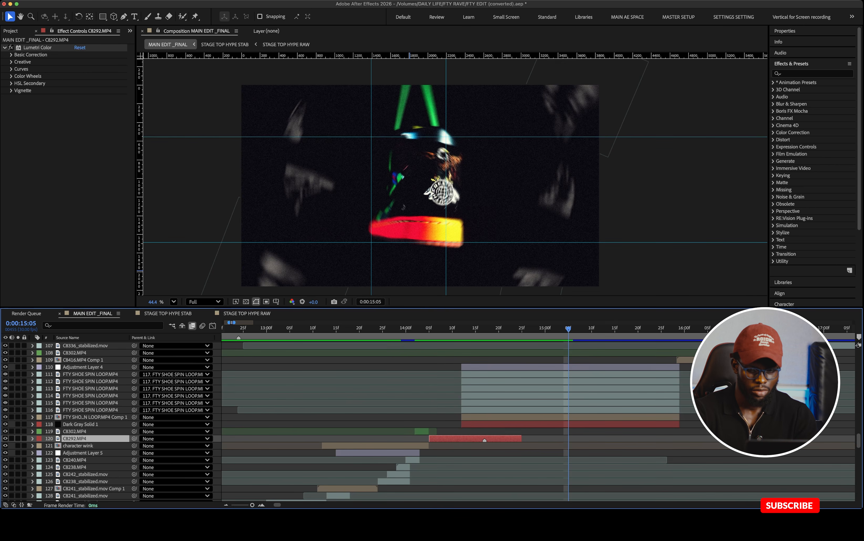
# Continue forward through the rest of the shoe spin to the glowing shoe on the Nike box at 0:00:16:00
pyautogui.press('pagedown')
pyautogui.press('pagedown')
pyautogui.press('pagedown')
pyautogui.press('pagedown')
pyautogui.press('pagedown')
pyautogui.press('pagedown')
pyautogui.press('pagedown')
pyautogui.press('pagedown')
pyautogui.press('pagedown')
pyautogui.press('pagedown')
pyautogui.press('pagedown')
pyautogui.press('pagedown')
pyautogui.press('pagedown')
pyautogui.press('pagedown')
pyautogui.press('pagedown')
pyautogui.press('pagedown')
pyautogui.press('pagedown')
pyautogui.press('pagedown')
pyautogui.press('pagedown')
pyautogui.press('pagedown')
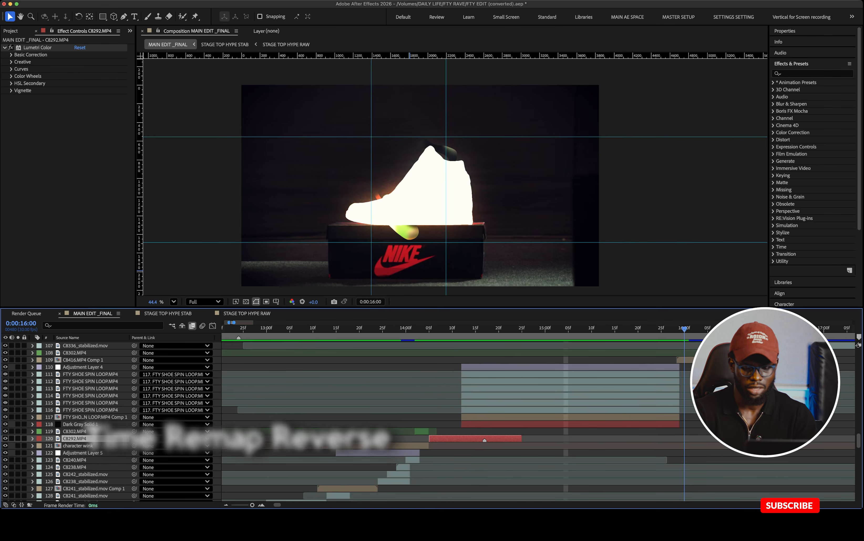
# Go back into the shoe spin shot to 0:00:15:07
pyautogui.hotkey('shift', 'pageup')
pyautogui.hotkey('shift', 'pageup')
pyautogui.press('pageup')
pyautogui.press('pageup')
pyautogui.press('pageup')
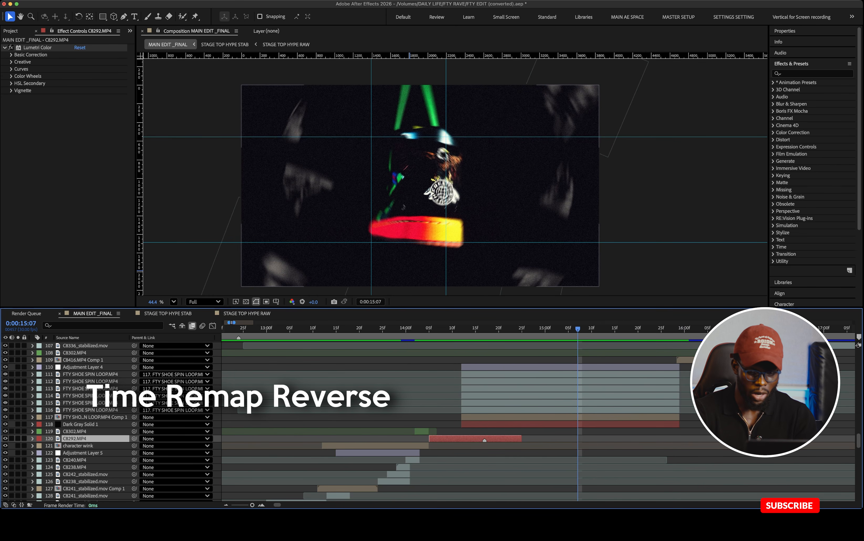
# Select the main shoe spin comp and its parented FTY SHOE SPIN LOOP.MP4 duplicates in turn to inspect their positions and Gaussian Blur
pyautogui.click(532, 417)
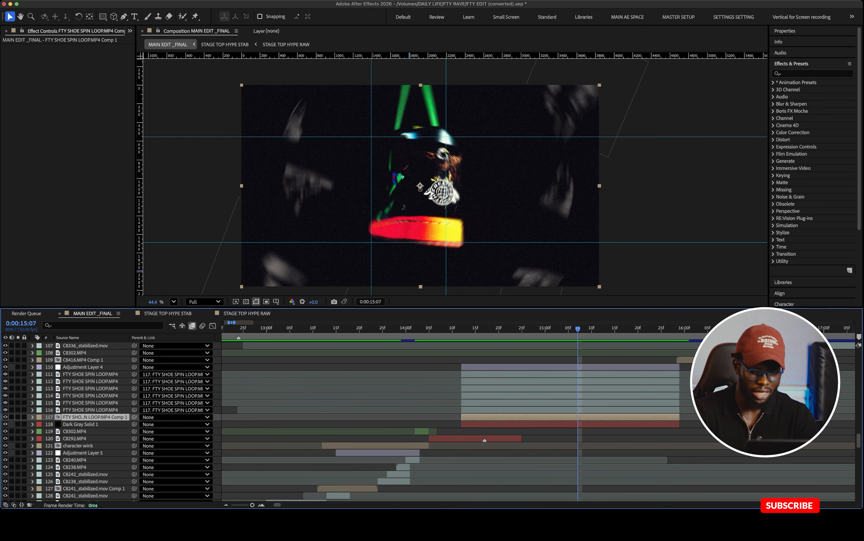
pyautogui.click(533, 410)
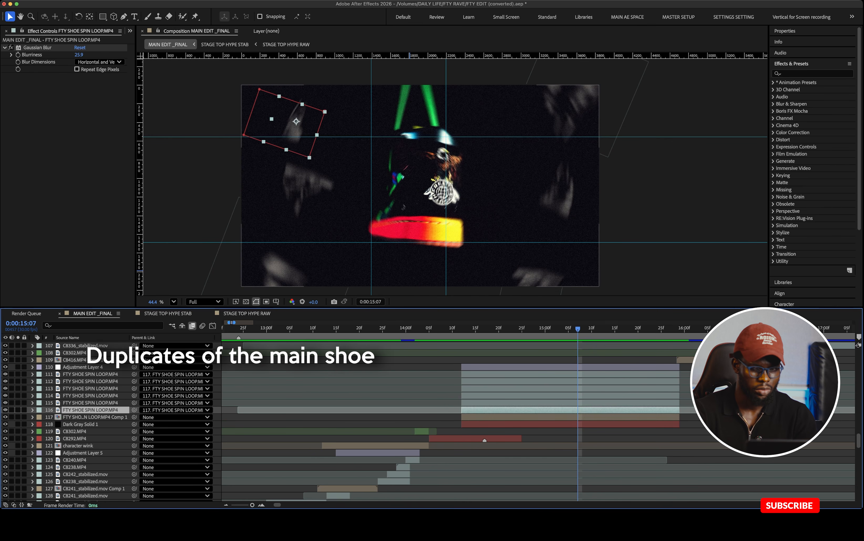
pyautogui.click(532, 402)
pyautogui.click(532, 396)
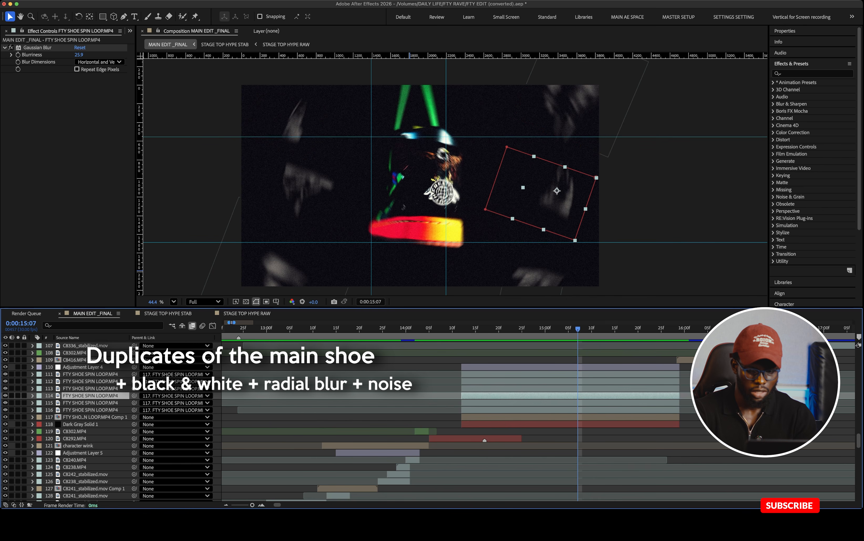
pyautogui.click(533, 388)
pyautogui.click(90, 381)
pyautogui.click(90, 374)
pyautogui.click(91, 382)
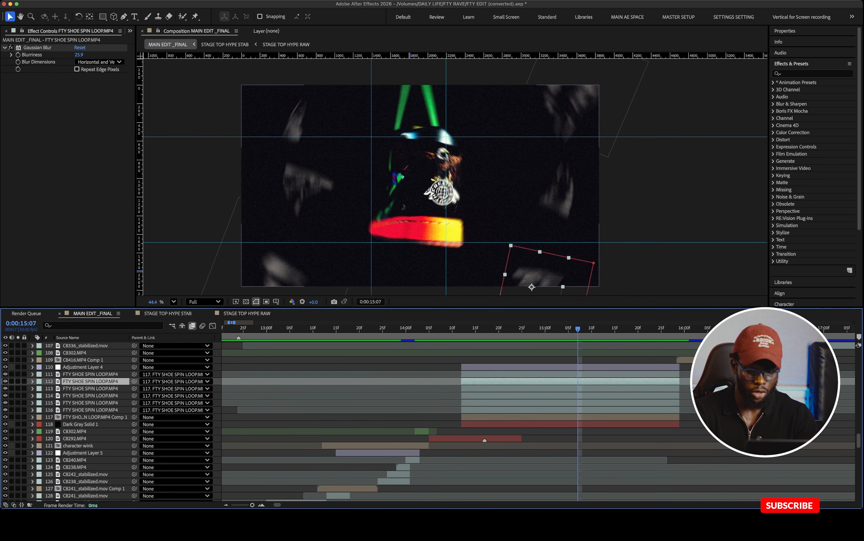
# Select Adjustment Layer 4 to show its Radial Blur and Noise effects, and step back to 0:00:15:02
pyautogui.click(533, 367)
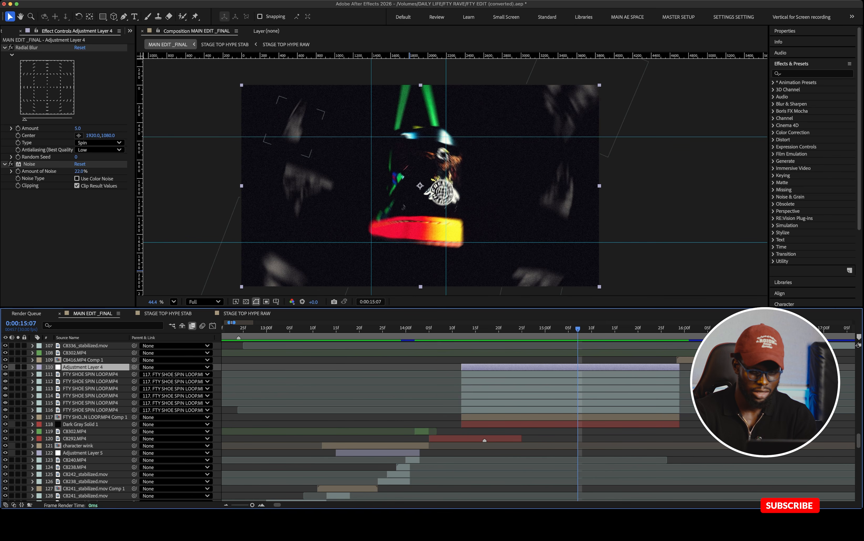
pyautogui.scroll(1, 351, 421)
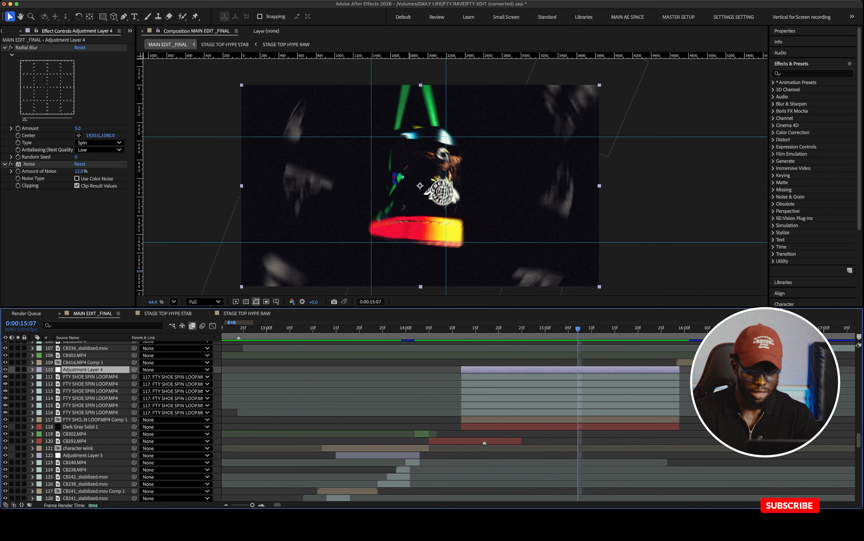
pyautogui.press('pageup')
pyautogui.press('pageup')
pyautogui.press('pageup')
pyautogui.press('pageup')
pyautogui.press('pageup')
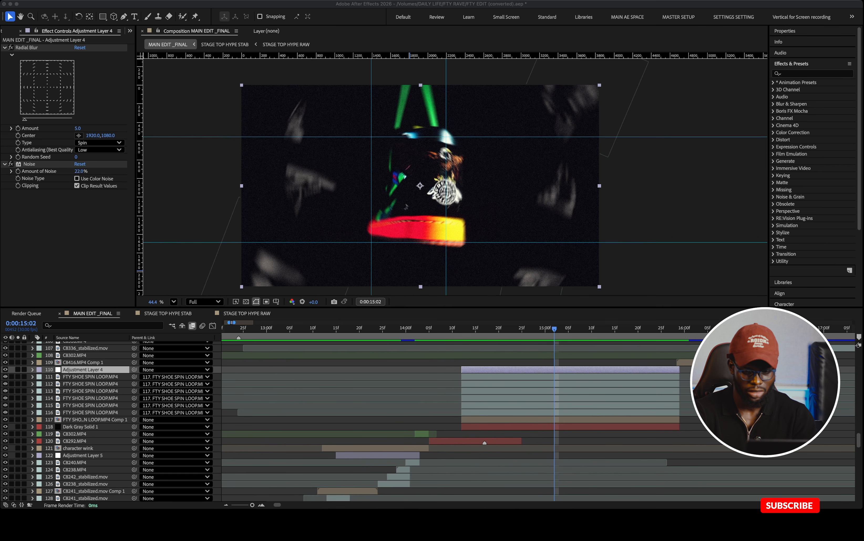
# Step forward through the shoe spin to 0:00:15:10 to examine the blurred duplicates around the main shoe
pyautogui.press('pagedown')
pyautogui.press('pagedown')
pyautogui.press('pagedown')
pyautogui.press('pagedown')
pyautogui.press('pagedown')
pyautogui.press('pagedown')
pyautogui.press('pagedown')
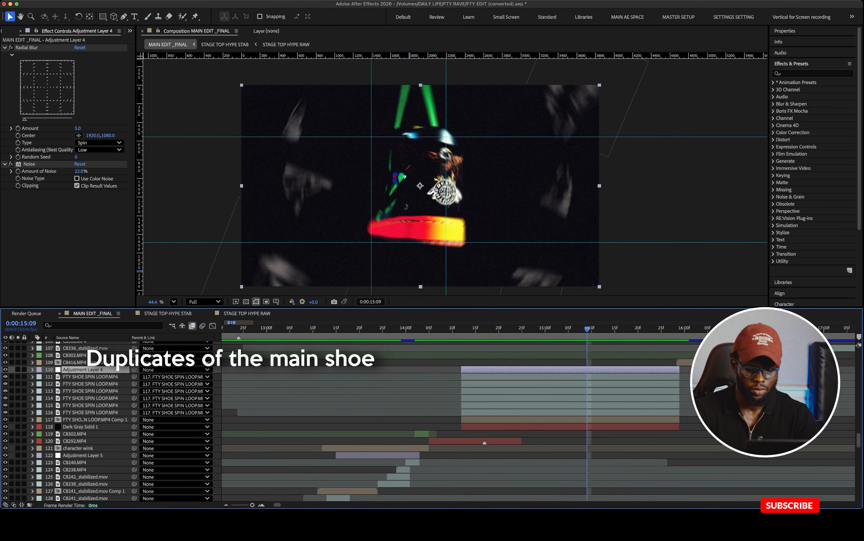
pyautogui.press('pagedown')
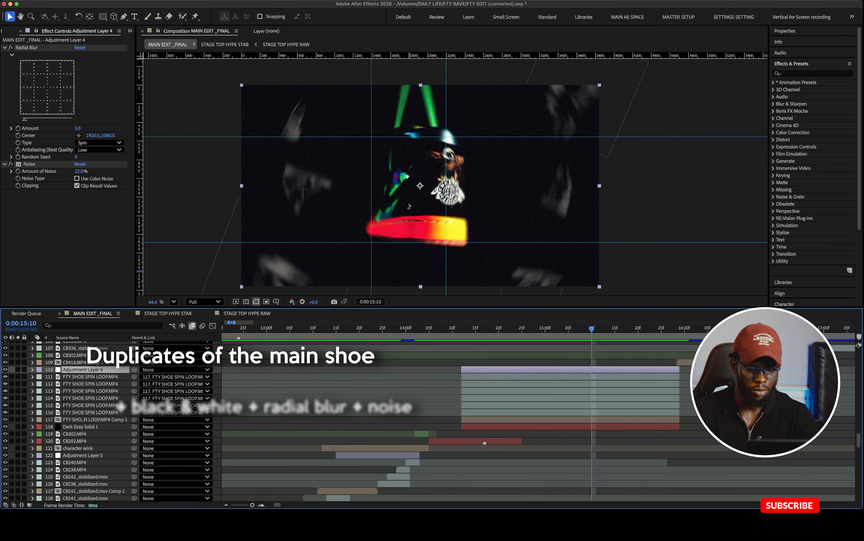
# Play out of the shoe spin and step frame by frame through the glowing shoe on the Nike box to 0:00:16:17
pyautogui.scroll(1, 107, 422)
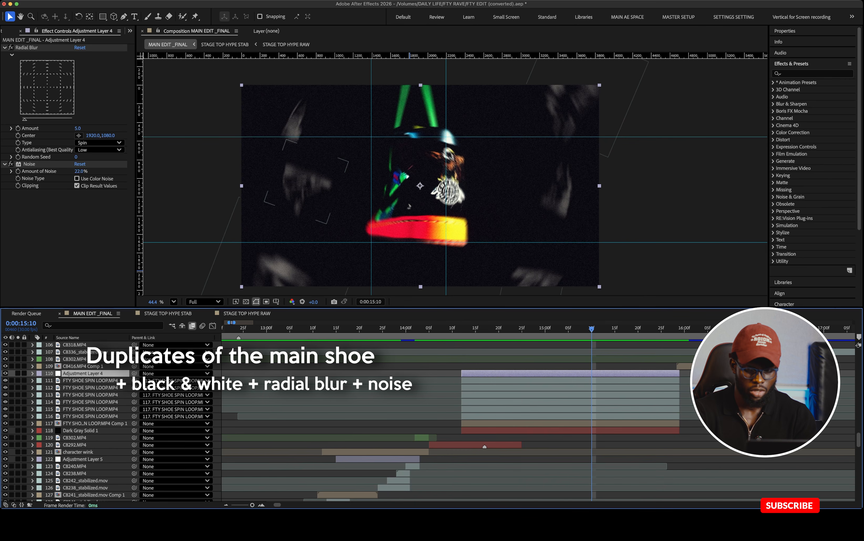
pyautogui.press('space')
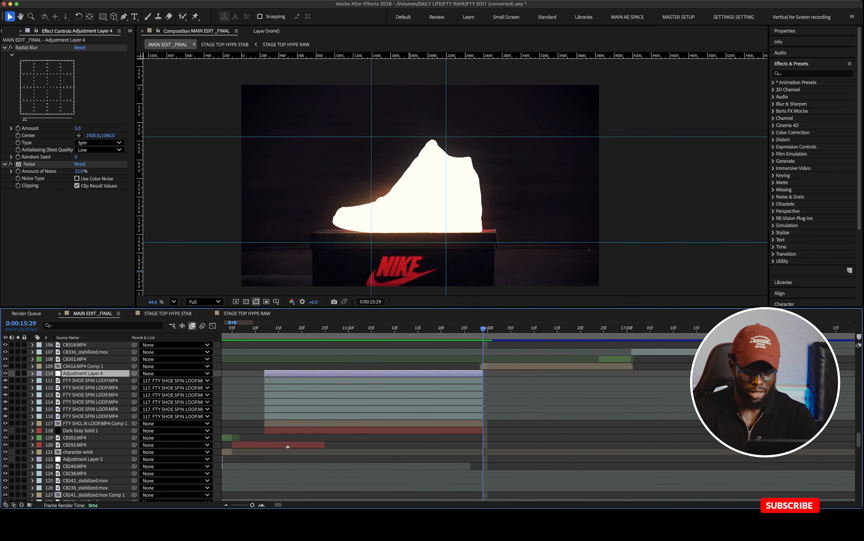
pyautogui.press('pageup')
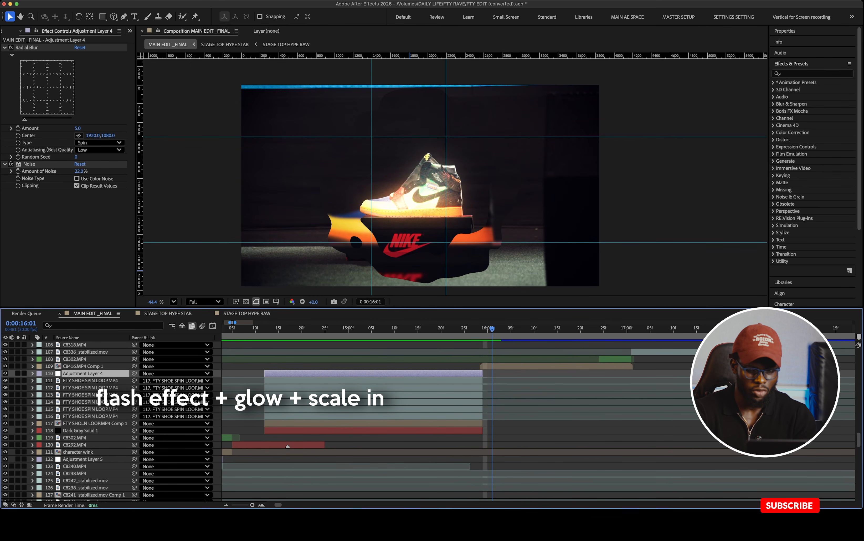
pyautogui.press('pagedown')
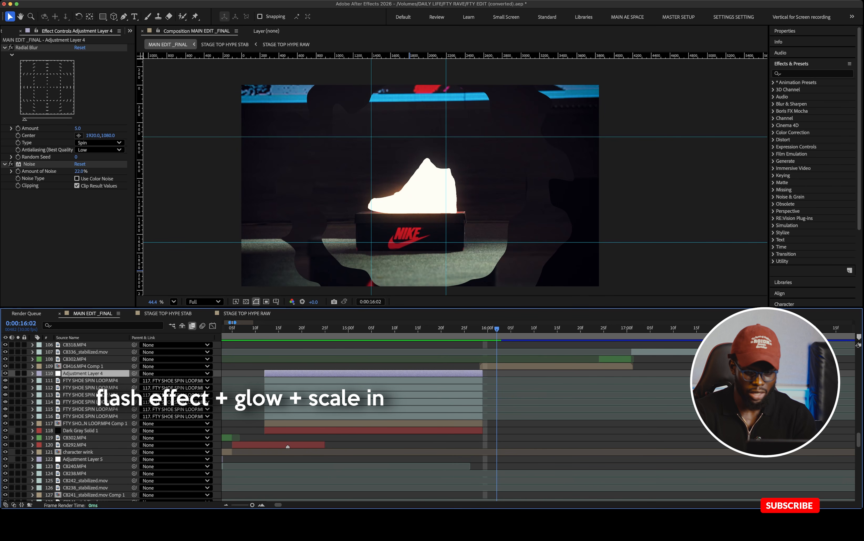
pyautogui.press('pagedown')
pyautogui.press('pagedown')
pyautogui.press('pagedown')
pyautogui.press('pagedown')
pyautogui.press('pagedown')
pyautogui.press('pagedown')
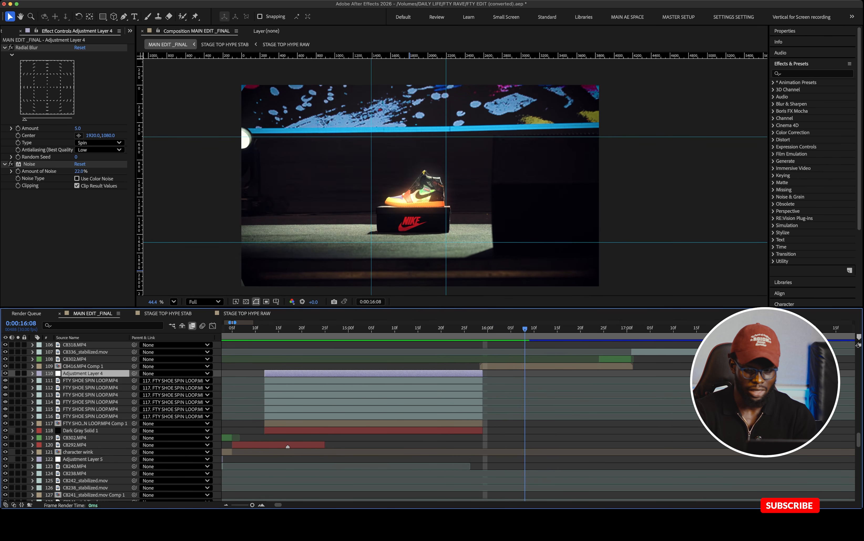
pyautogui.press('pagedown')
pyautogui.press('pagedown')
pyautogui.press('pagedown')
pyautogui.press('pagedown')
pyautogui.press('pagedown')
pyautogui.press('pagedown')
pyautogui.press('pagedown')
pyautogui.press('pagedown')
pyautogui.press('pagedown')
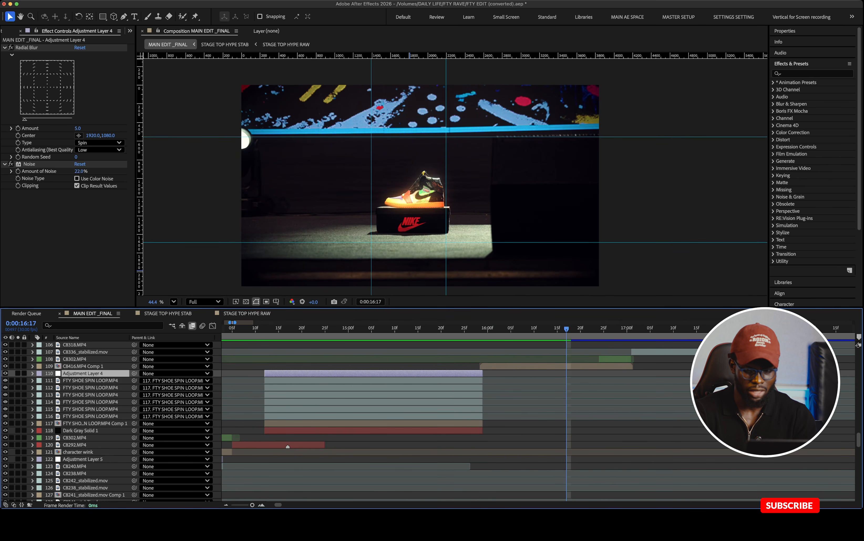
# Open C8416.MP4 Comp 1 to preview how the shoe flash is layered, and return to MAIN EDIT_FINAL
pyautogui.click(550, 366)
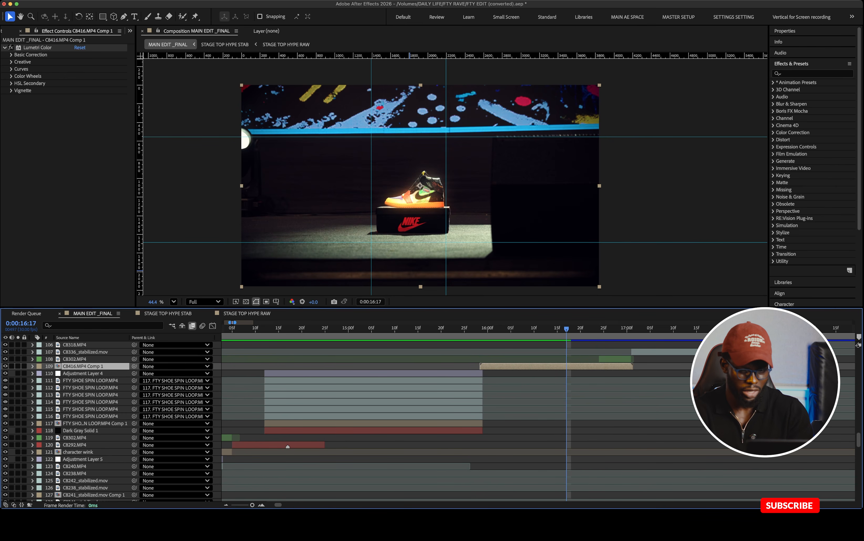
pyautogui.doubleClick(550, 366)
pyautogui.press('space')
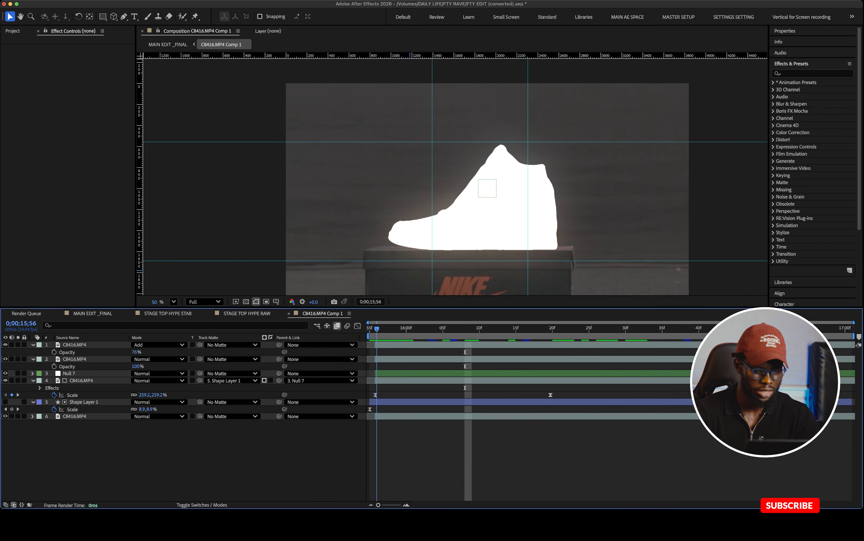
pyautogui.click(93, 313)
pyautogui.scroll(3, 410, 421)
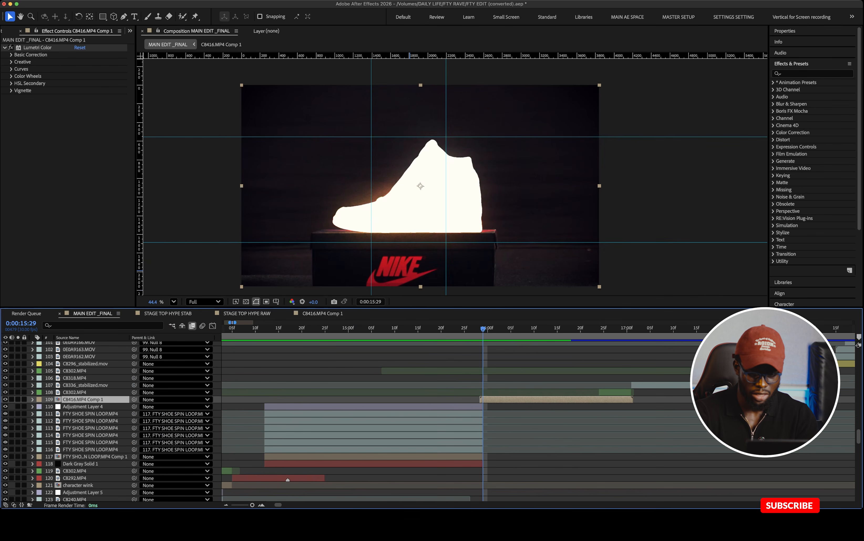
# Play to the whip transition at 0:00:16:27, select its C8302.MP4 clip, and preview the cut through to 0:00:17:07
pyautogui.press('space')
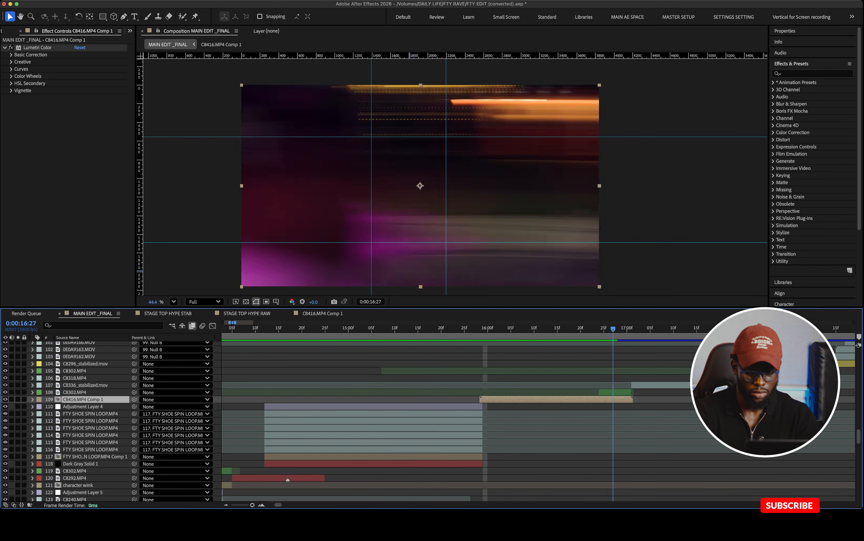
pyautogui.click(616, 392)
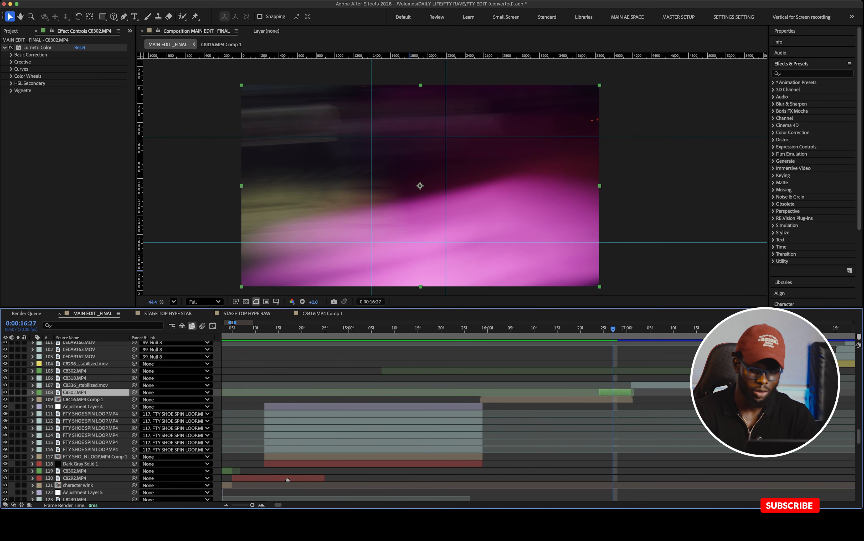
pyautogui.hscroll(2, 616, 393)
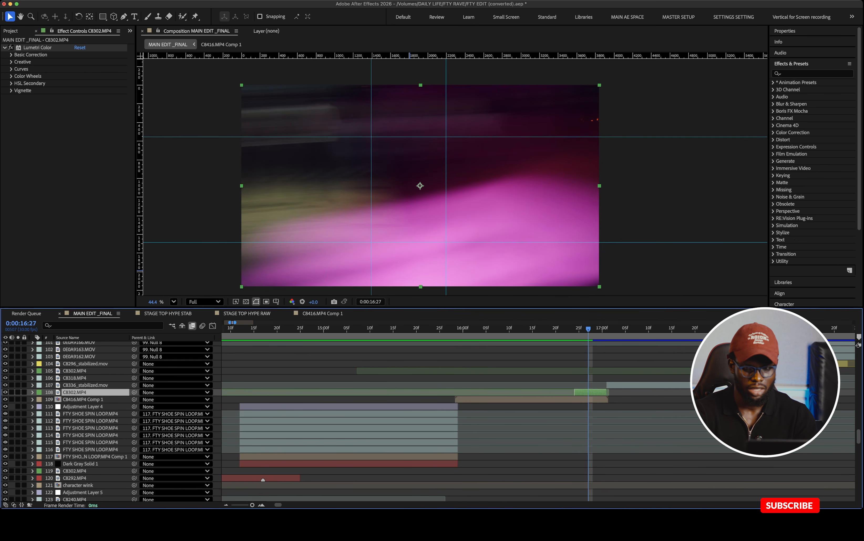
pyautogui.press('space')
pyautogui.press('space')
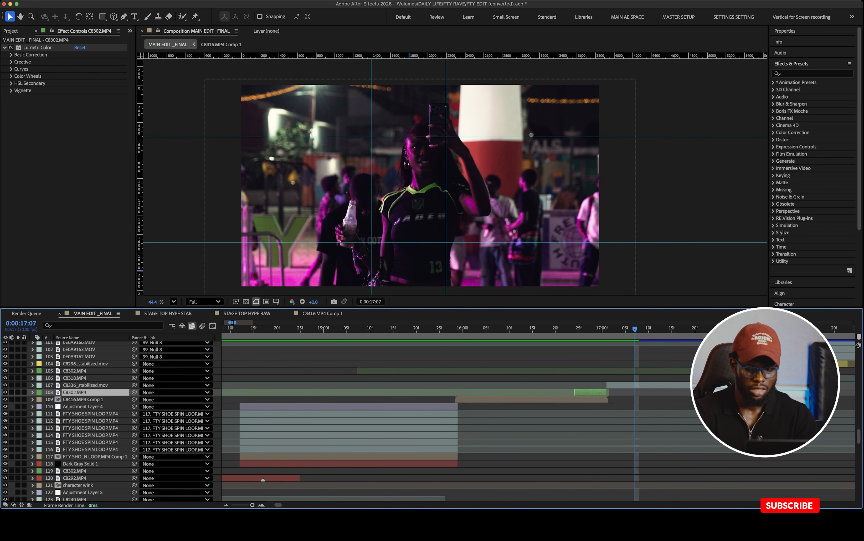
# Play in short bursts through the C8336_stabilized.mov shot and the following C8302.MP4 transition to 0:00:17:26
pyautogui.hscroll(5, 537, 420)
pyautogui.press('space')
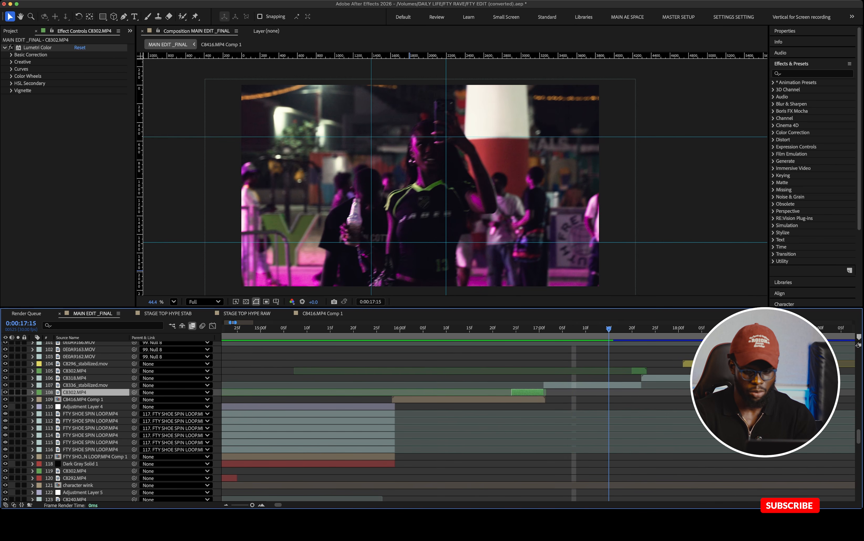
pyautogui.press('space')
pyautogui.hscroll(2, 536, 420)
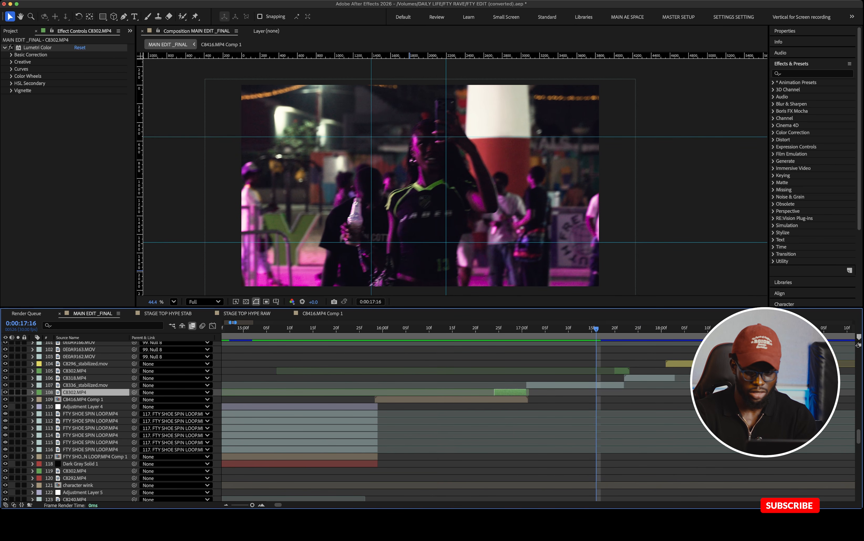
pyautogui.press('space')
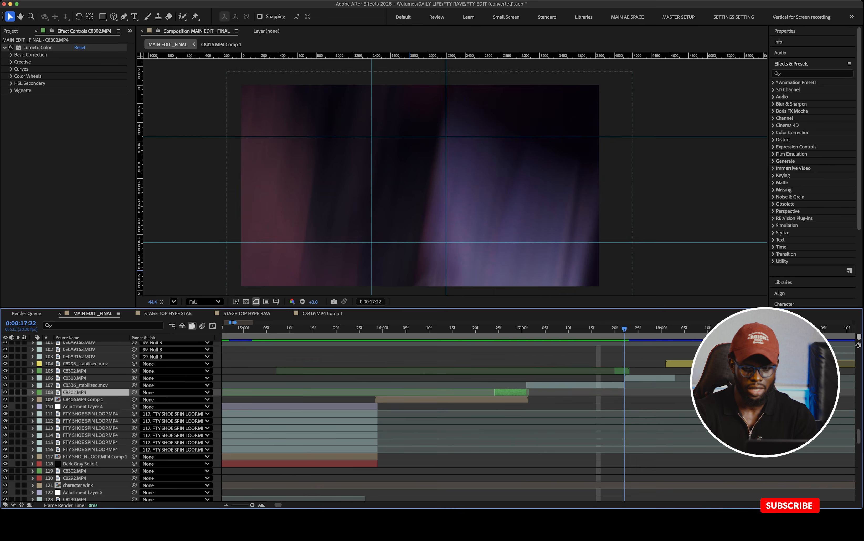
pyautogui.press('space')
pyautogui.hscroll(7, 536, 420)
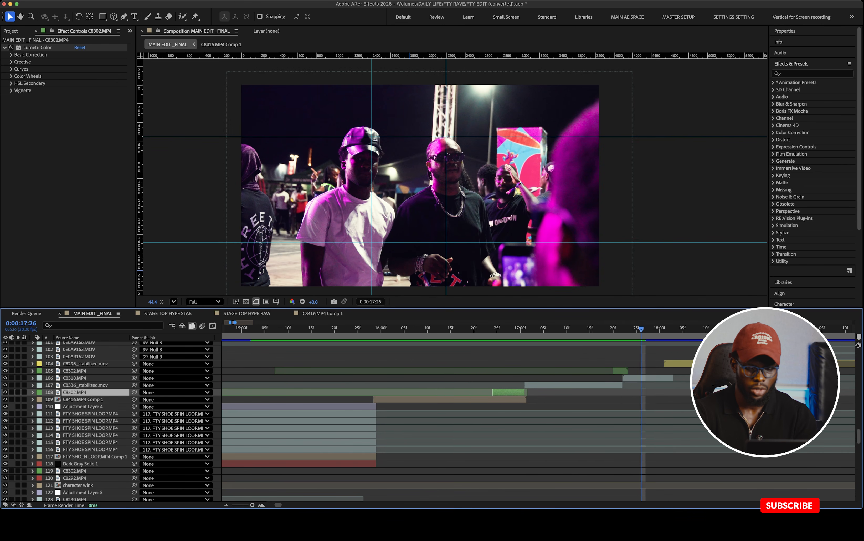
pyautogui.scroll(3, 429, 420)
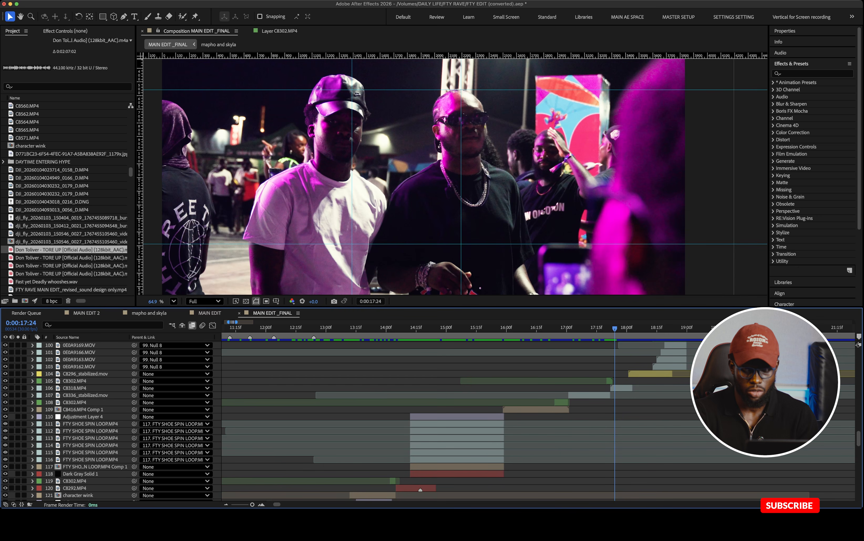
# Move to the C8296_stabilized.mov shot at 0:00:18:02 and step through it to 0:00:18:08
pyautogui.hscroll(3, 536, 411)
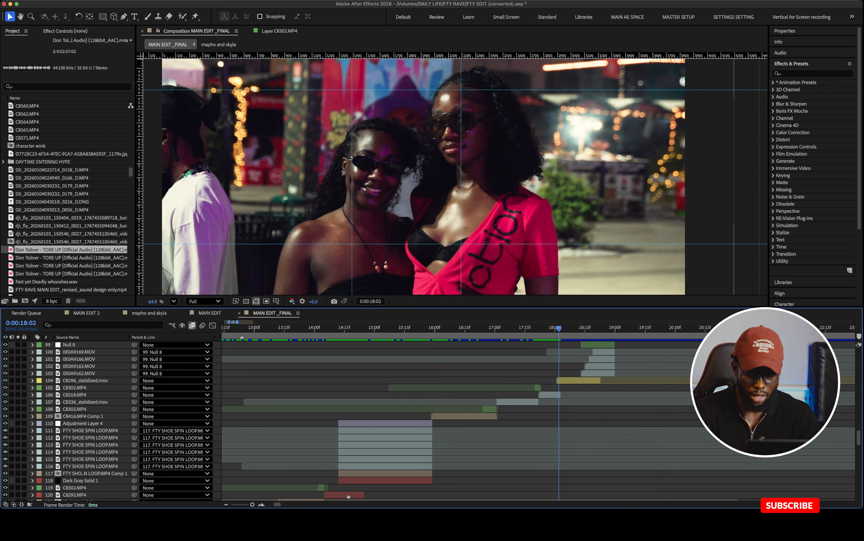
pyautogui.scroll(1, 429, 422)
pyautogui.hscroll(1, 537, 411)
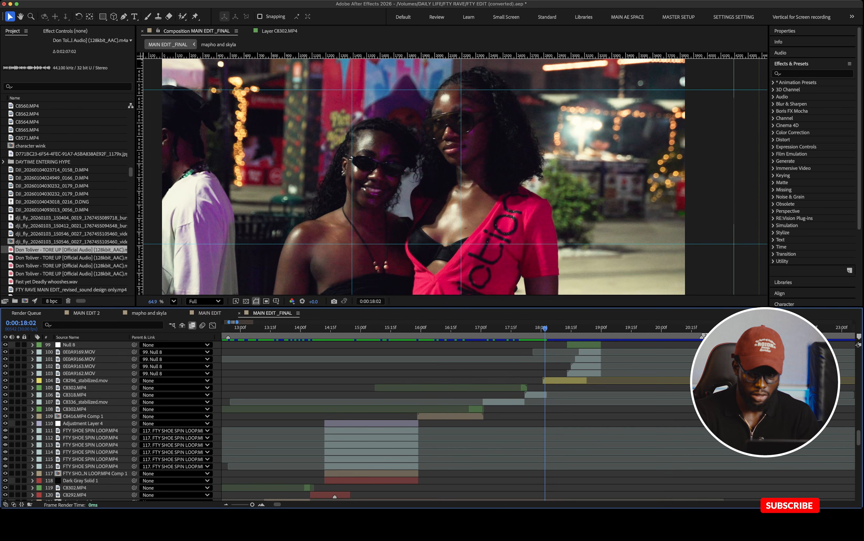
pyautogui.scroll(1, 537, 411)
pyautogui.press('super+Right')
pyautogui.press('super+Right')
pyautogui.press('super+Right')
pyautogui.press('super+Right')
pyautogui.press('super+Right')
pyautogui.press('super+Right')
pyautogui.press('super+Right')
pyautogui.press('super+Right')
pyautogui.press('super+Right')
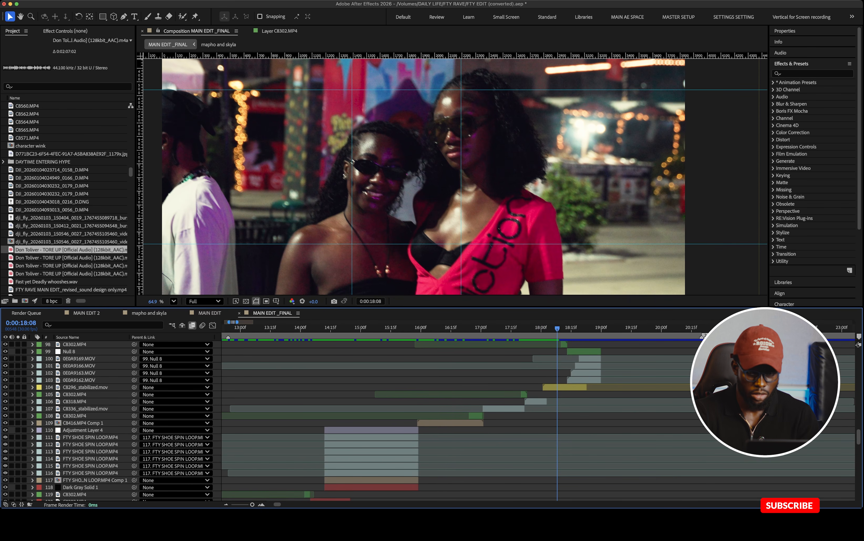
# Step through the C8302.MP4 whip transition to the first grid frame at 0:00:18:14, and back to 0:00:18:10
pyautogui.scroll(1, 429, 421)
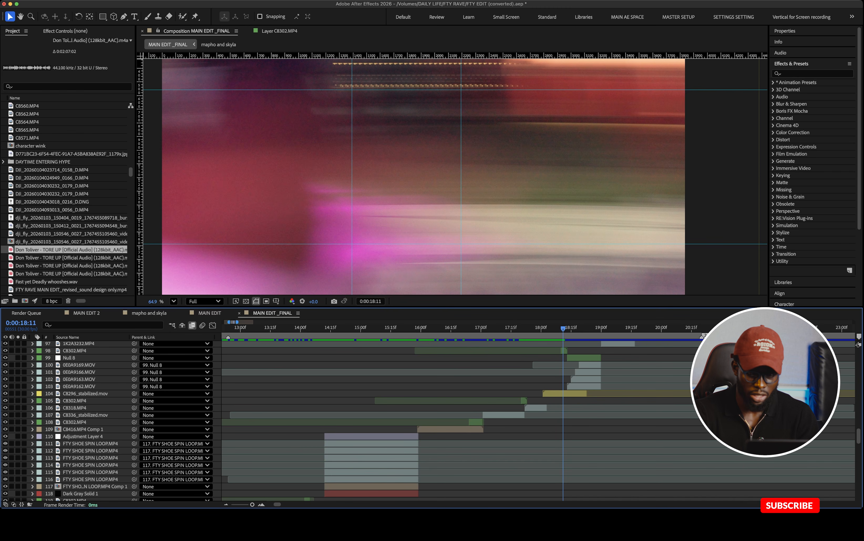
pyautogui.press('super+Right')
pyautogui.press('super+Right')
pyautogui.press('super+Right')
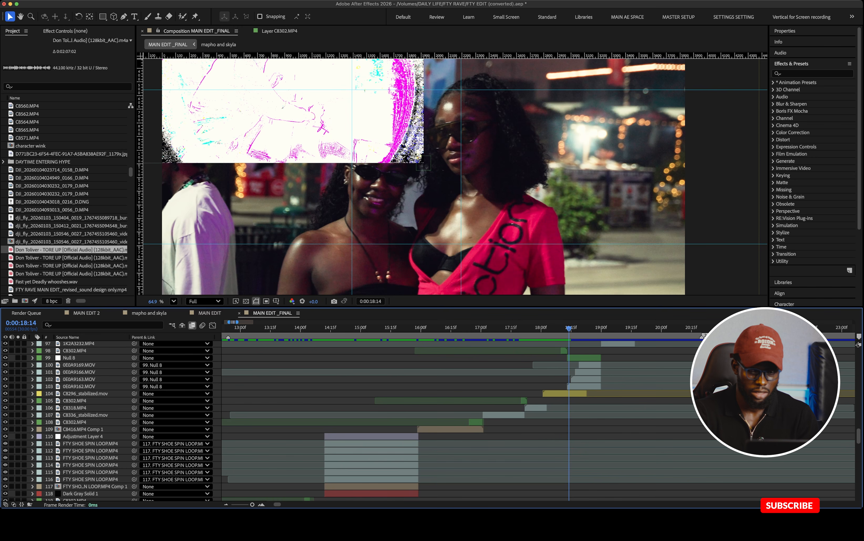
pyautogui.press('super+Left')
pyautogui.press('super+Left')
pyautogui.press('super+Left')
pyautogui.press('super+Left')
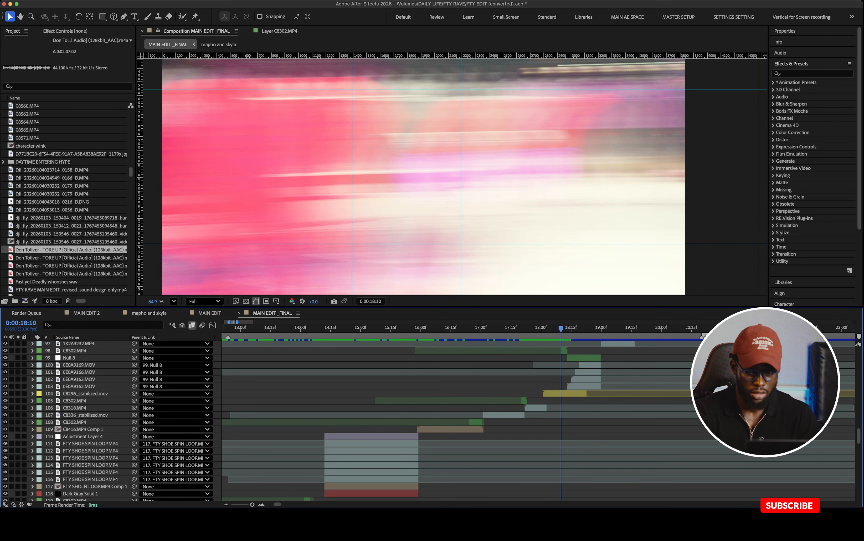
# Step back and forth around 0:00:18:18 to examine how the four graffiti clips flash into the grid
pyautogui.press('super+Right')
pyautogui.press('super+Right')
pyautogui.press('super+Right')
pyautogui.press('super+Right')
pyautogui.press('super+Left')
pyautogui.press('super+Left')
pyautogui.press('super+Left')
pyautogui.press('super+Left')
pyautogui.press('super+Left')
pyautogui.press('super+Left')
pyautogui.press('super+Left')
pyautogui.press('super+Left')
pyautogui.press('super+Left')
pyautogui.press('super+Left')
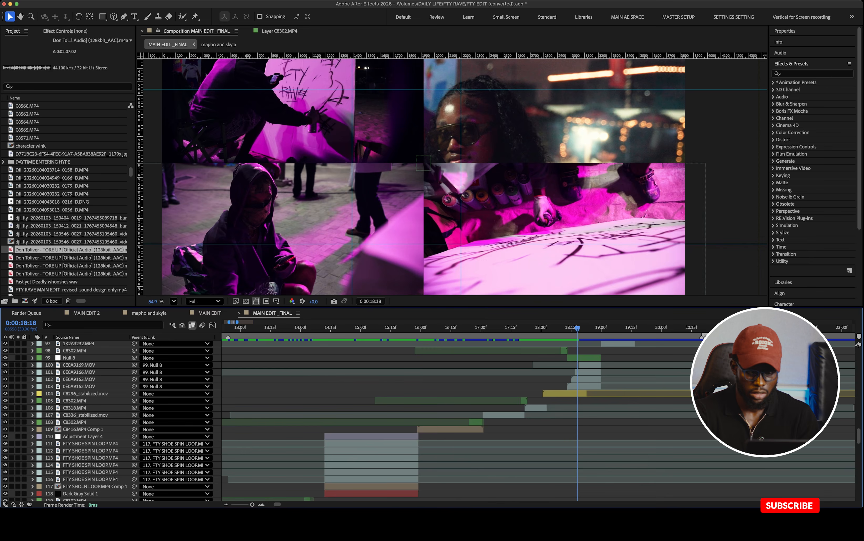
pyautogui.press('super+Right')
pyautogui.press('super+Right')
pyautogui.press('super+Right')
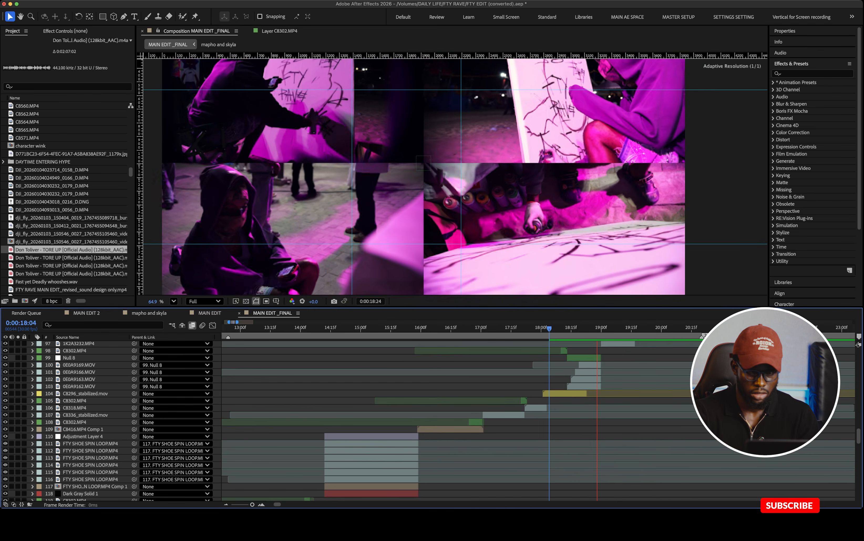
# Step from 0:00:18:04 through the blurred transition to the start of the grid sequence at 0:00:18:13
pyautogui.press('super+Right')
pyautogui.press('super+Right')
pyautogui.press('super+Right')
pyautogui.press('super+Right')
pyautogui.press('super+Right')
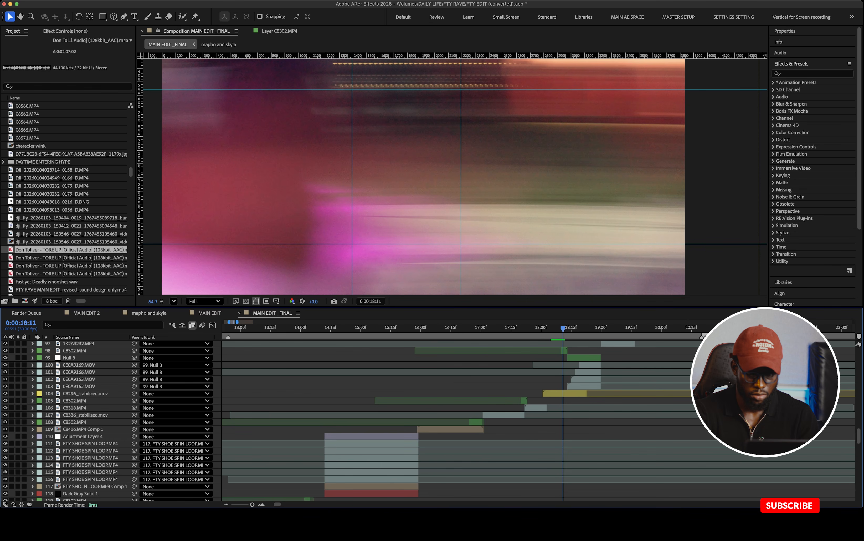
pyautogui.press('super+Right')
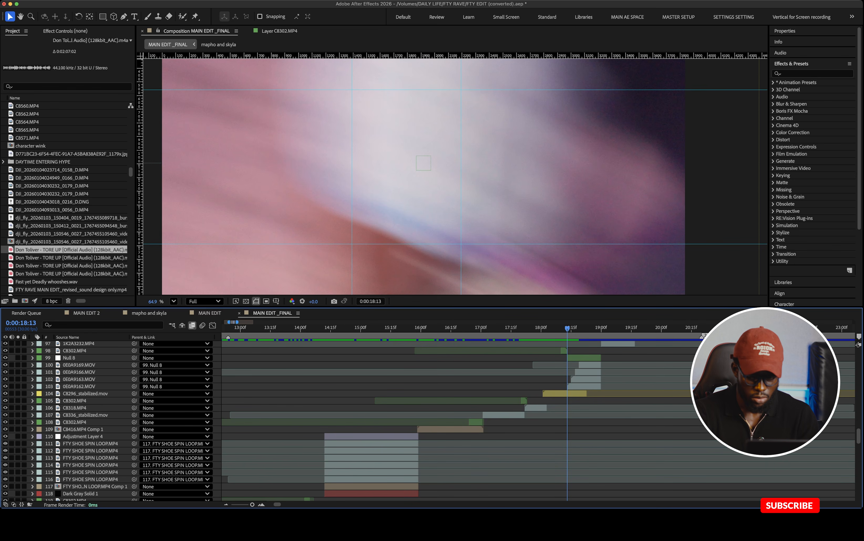
pyautogui.press('space')
pyautogui.press('space')
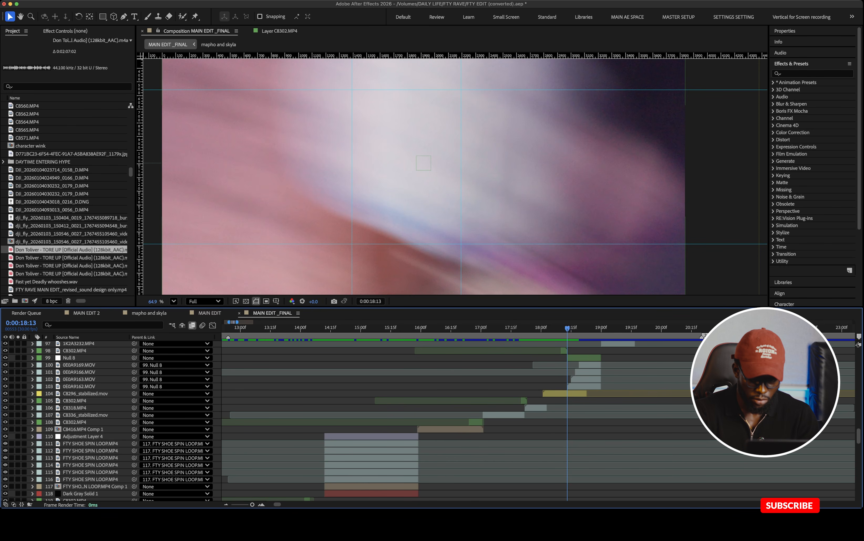
# Play the grid sequence up to 0:00:18:21, where all four panels are filled
pyautogui.scroll(1, 464, 418)
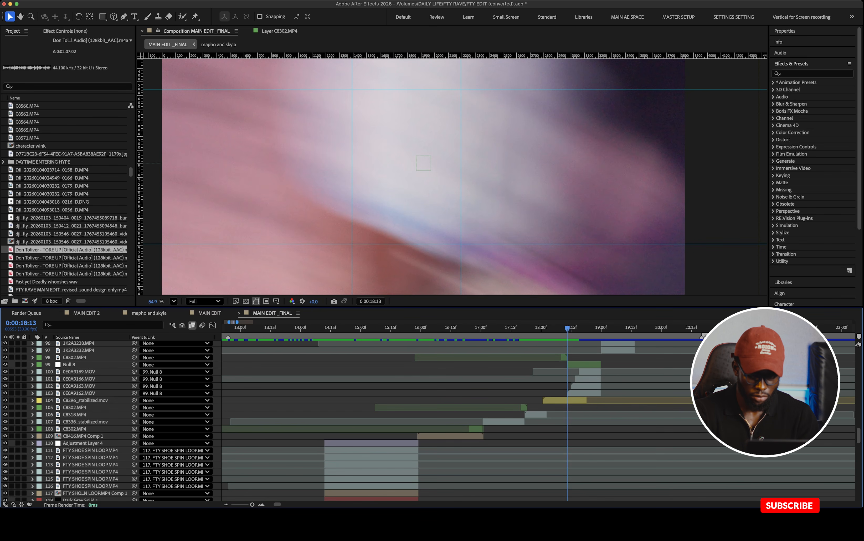
pyautogui.hscroll(3, 465, 419)
pyautogui.press('space')
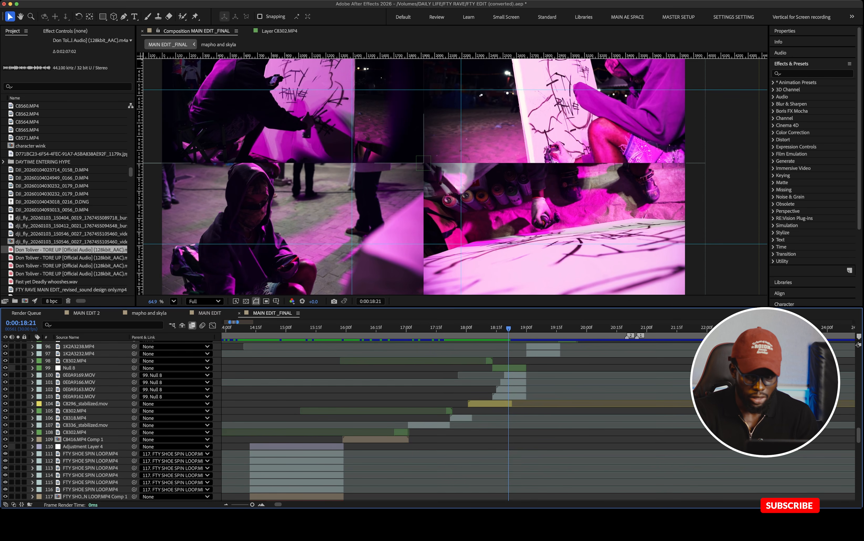
pyautogui.scroll(1, 465, 418)
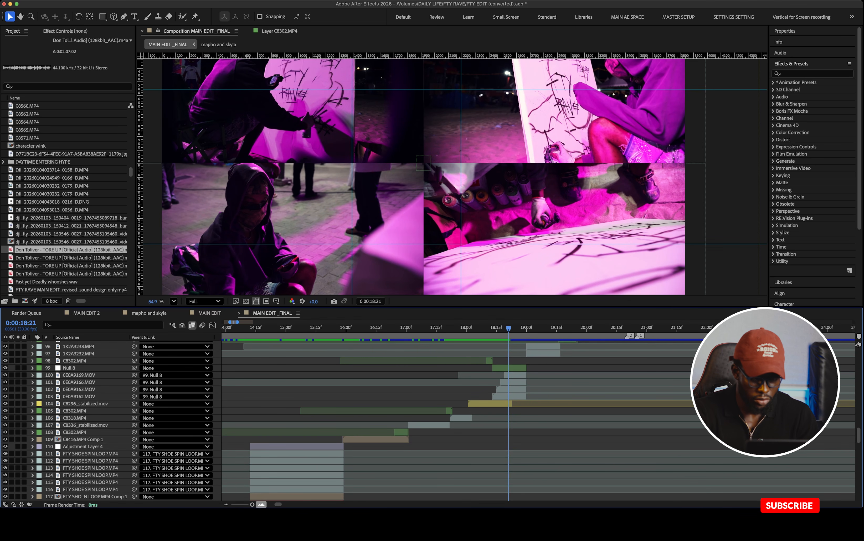
# Select 0E0A9169.MOV, go back to 0:00:18:13, and select 0E0A9162.MOV to inspect the staggered grid layers
pyautogui.click(261, 504)
pyautogui.scroll(4, 508, 422)
pyautogui.click(522, 404)
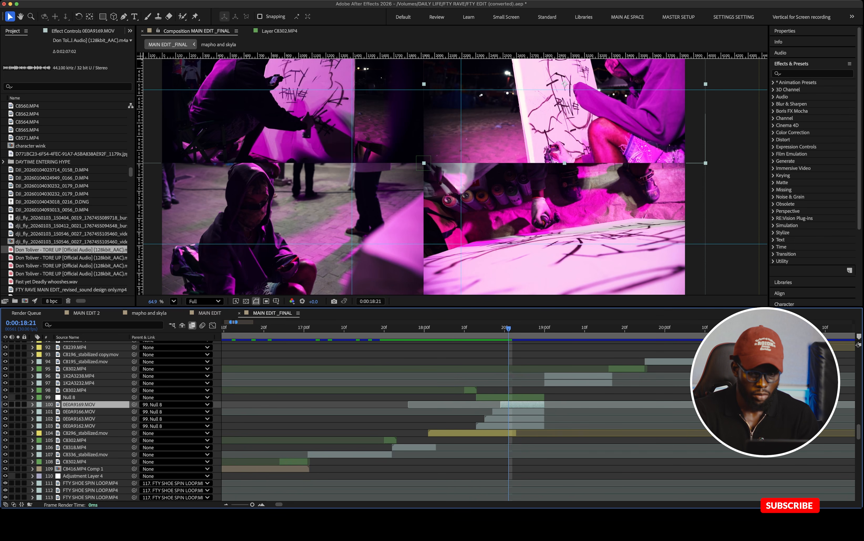
pyautogui.moveTo(508, 328); pyautogui.dragTo(476, 328)
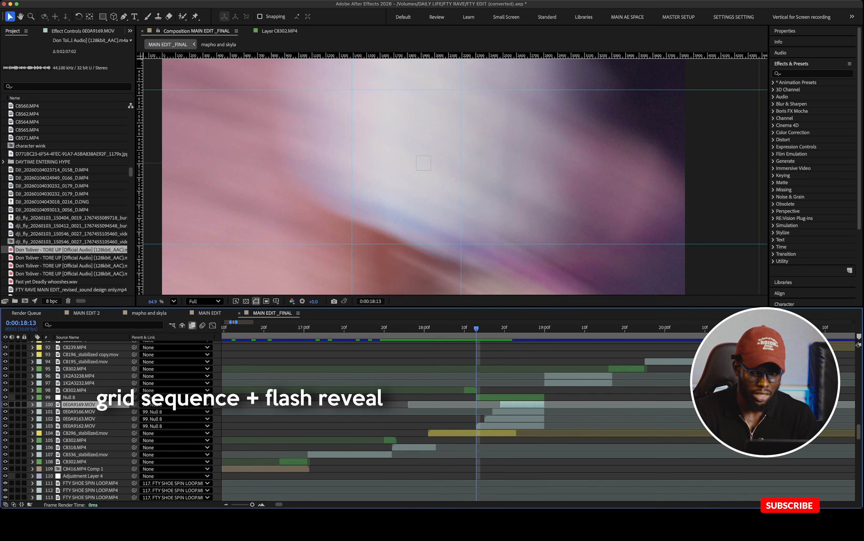
pyautogui.click(511, 426)
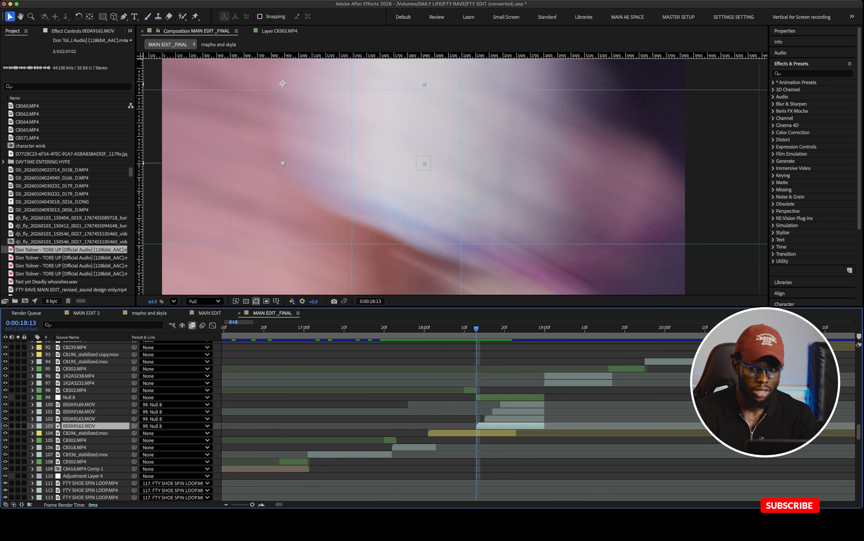
# Play the four-panel grid sequence from 0:00:18:13 through to the spray-can split screen at 0:00:19:06
pyautogui.press('space')
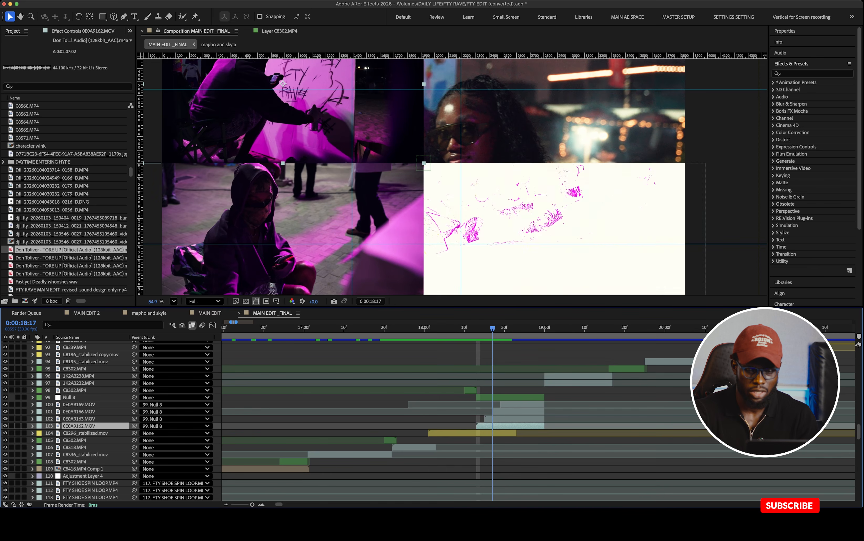
pyautogui.press('space')
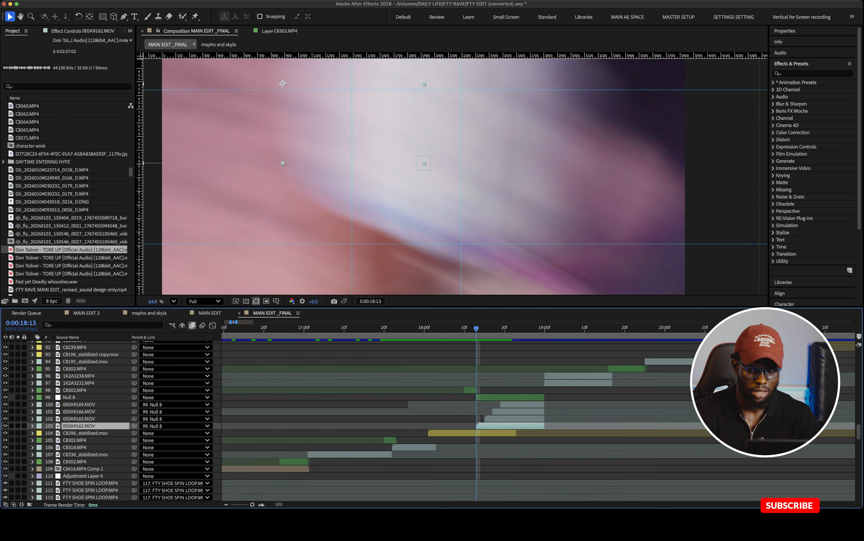
pyautogui.press('space')
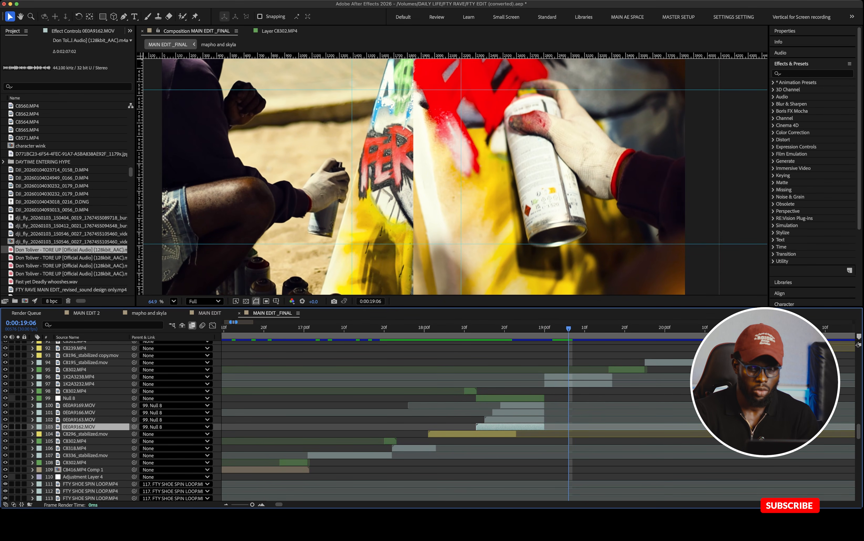
pyautogui.scroll(1, 536, 420)
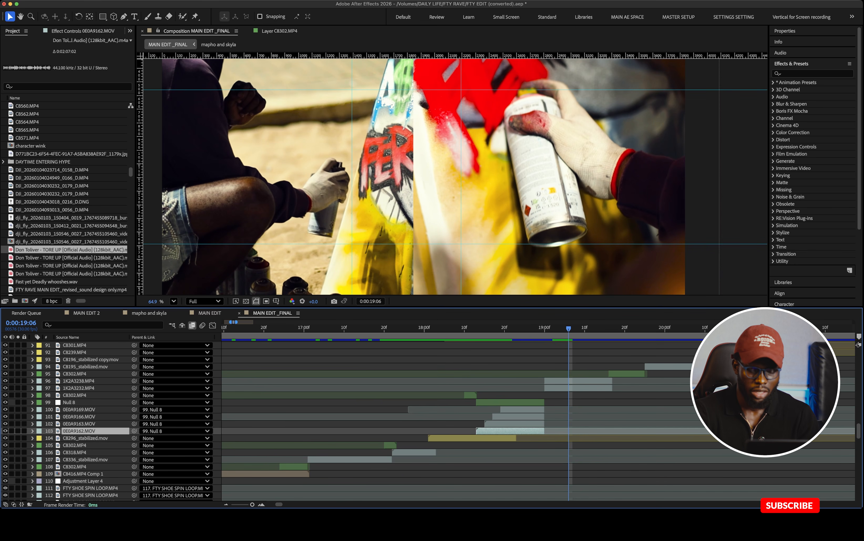
pyautogui.hscroll(2, 537, 420)
pyautogui.scroll(1, 537, 420)
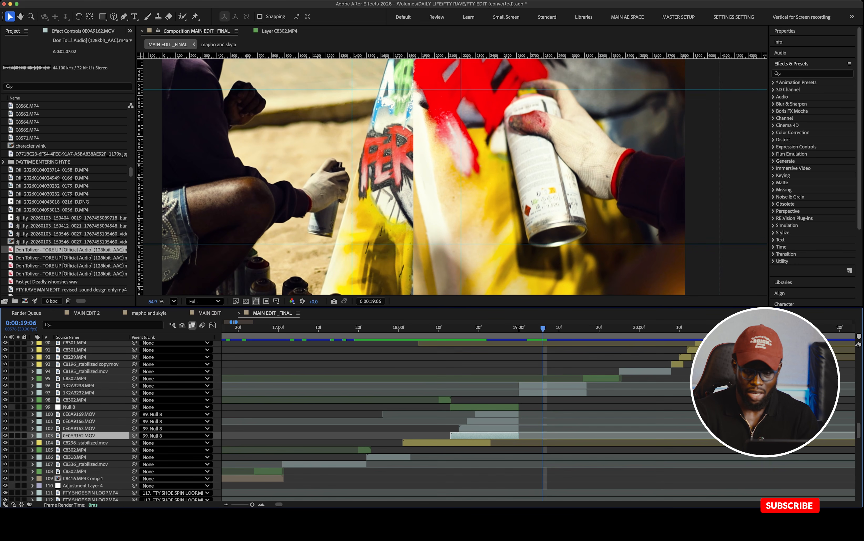
# Continue playback from the spray-can split screen to the Free the Youth banner shot at 0:00:19:26
pyautogui.press('space')
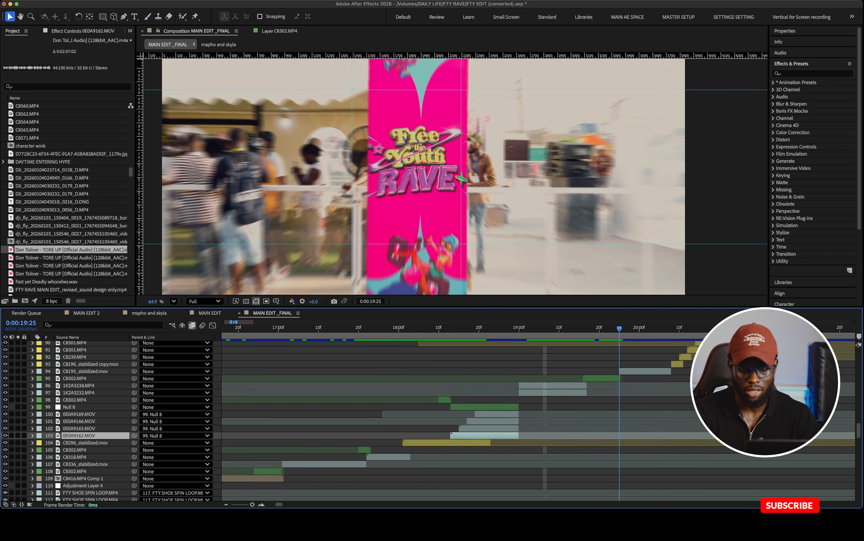
pyautogui.press('space')
pyautogui.hscroll(5, 536, 420)
pyautogui.scroll(1, 536, 420)
pyautogui.scroll(3, 551, 411)
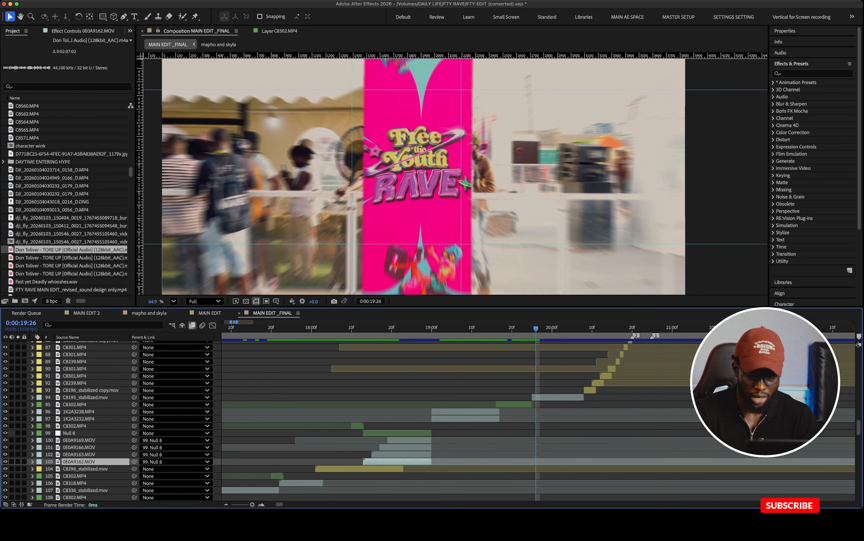
# Select the C8195_stabilized.mov layer and play the crash zoom into the match-cut banner clips up to 0:00:20:18
pyautogui.click(557, 397)
pyautogui.press('space')
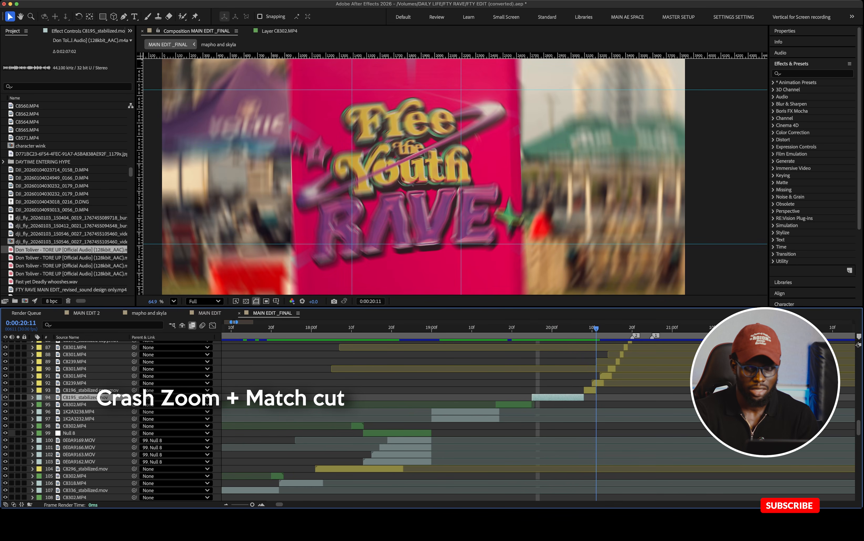
pyautogui.scroll(5, 536, 420)
pyautogui.hscroll(3, 537, 411)
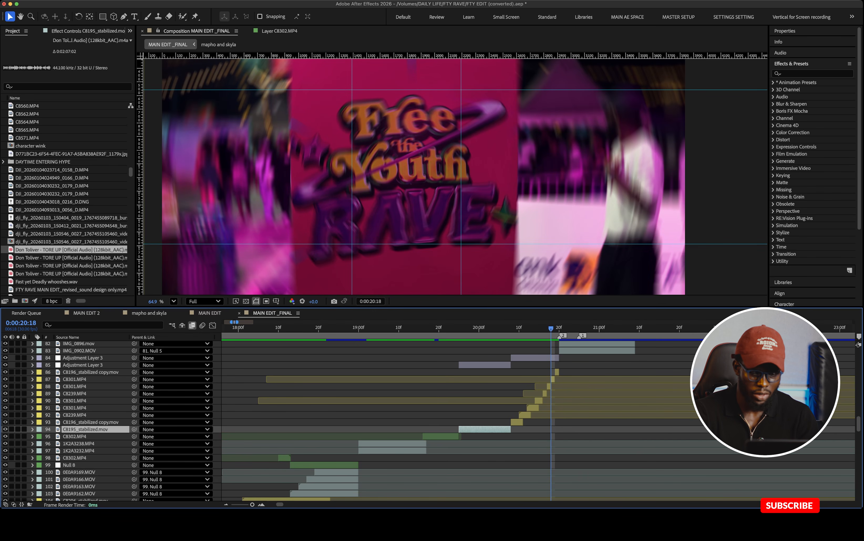
# Replay the banner crash zoom and match cuts from 0:00:19:25, and once more from 0:00:20:05 into the following section
pyautogui.moveTo(551, 328); pyautogui.dragTo(459, 328)
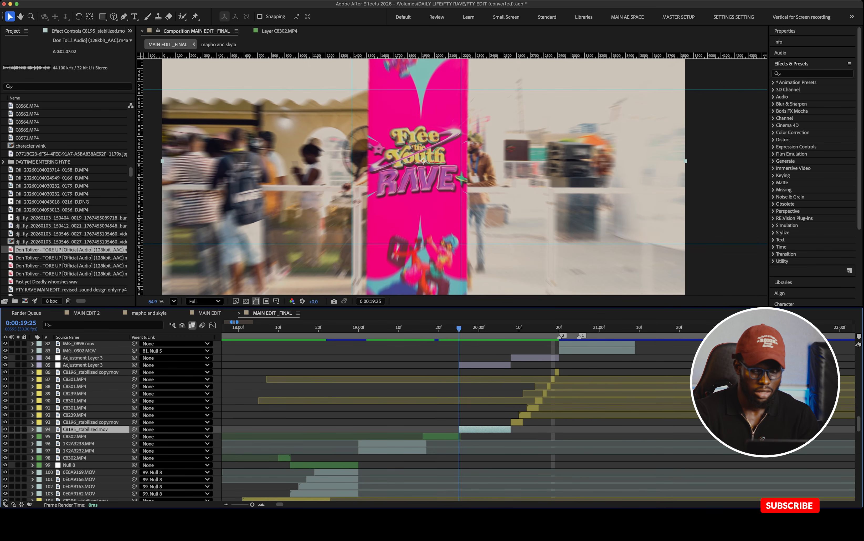
pyautogui.press('space')
pyautogui.press('space')
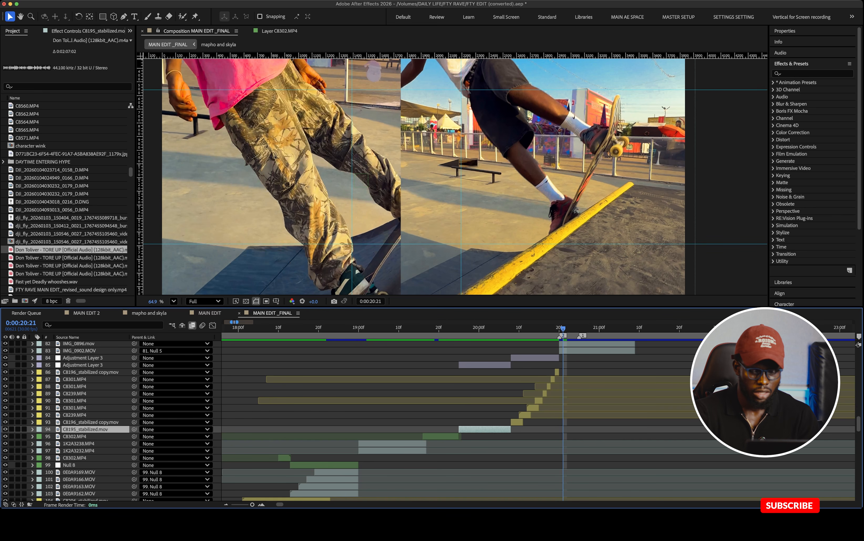
pyautogui.moveTo(563, 328); pyautogui.dragTo(499, 328)
pyautogui.press('space')
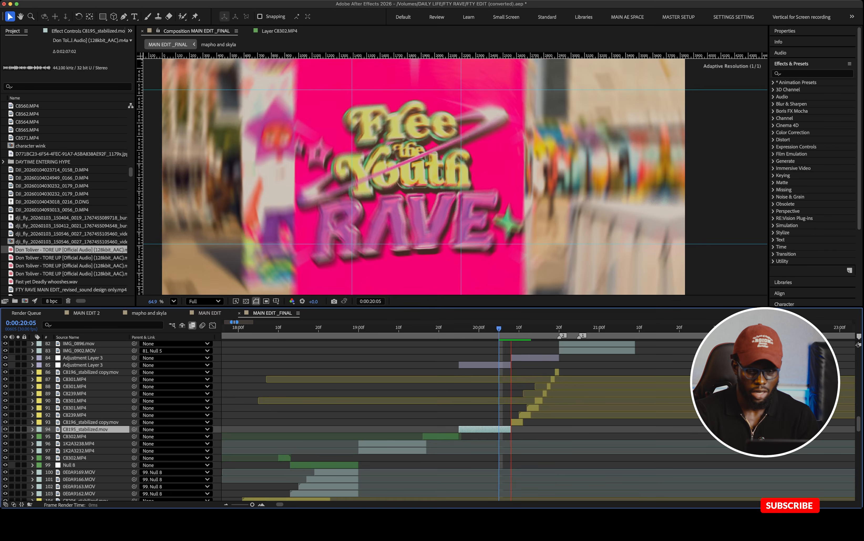
pyautogui.scroll(3, 429, 420)
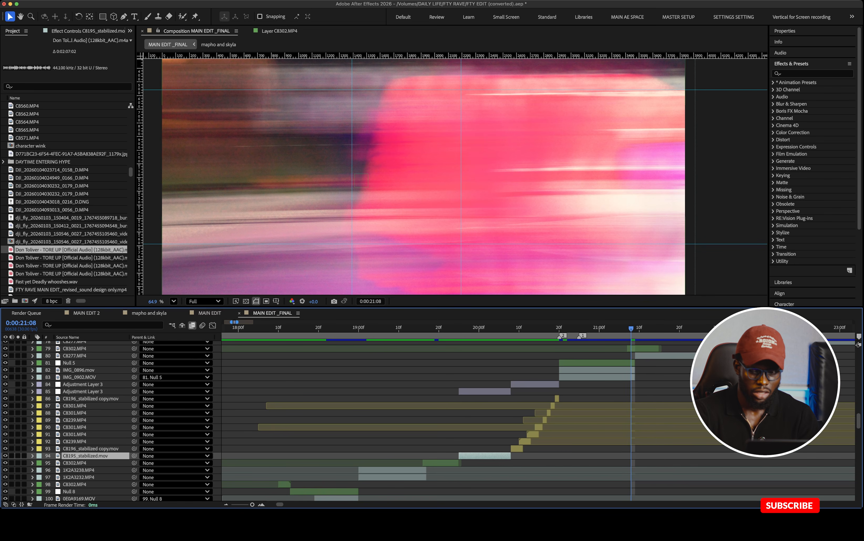
# Return to 0:00:19:24 just before the banner clip, preview the cut, and move on to 0:00:19:27
pyautogui.click(455, 328)
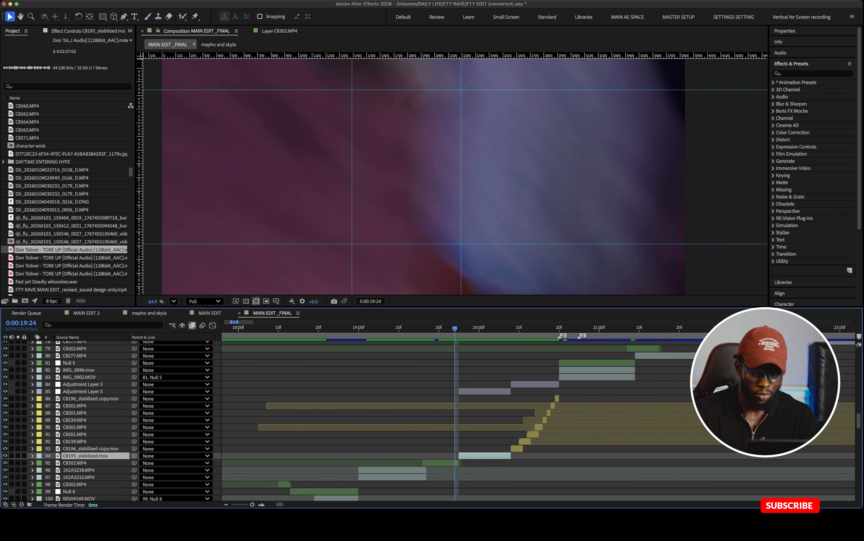
pyautogui.press('space')
pyautogui.press('space')
pyautogui.press('space')
pyautogui.press('space')
pyautogui.moveTo(455, 328); pyautogui.dragTo(467, 328)
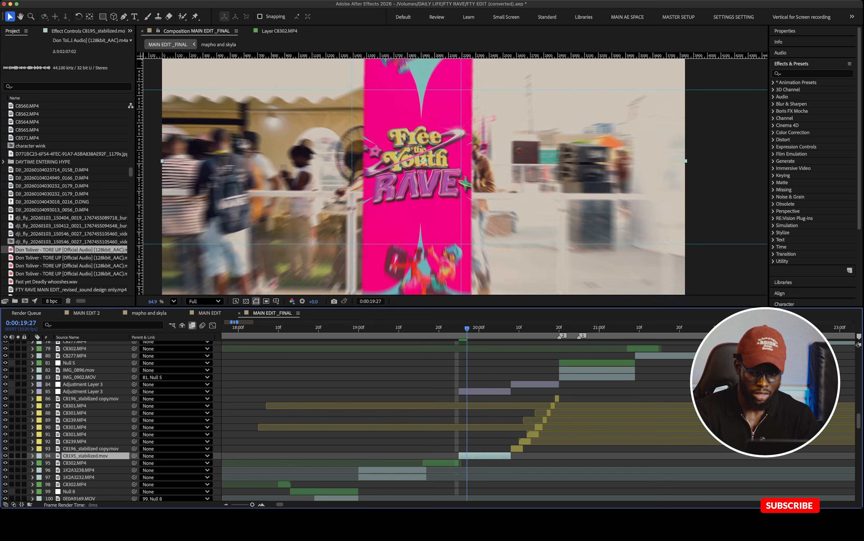
# Step frame by frame from 0:00:19:27 through the banner crash zoom and play on through the match-cut clips
pyautogui.press('super+Right')
pyautogui.press('super+Right')
pyautogui.press('super+Right')
pyautogui.press('super+Right')
pyautogui.press('super+Right')
pyautogui.press('super+Right')
pyautogui.press('super+Right')
pyautogui.press('super+Right')
pyautogui.press('super+Right')
pyautogui.press('super+Right')
pyautogui.press('super+Right')
pyautogui.press('super+Right')
pyautogui.press('space')
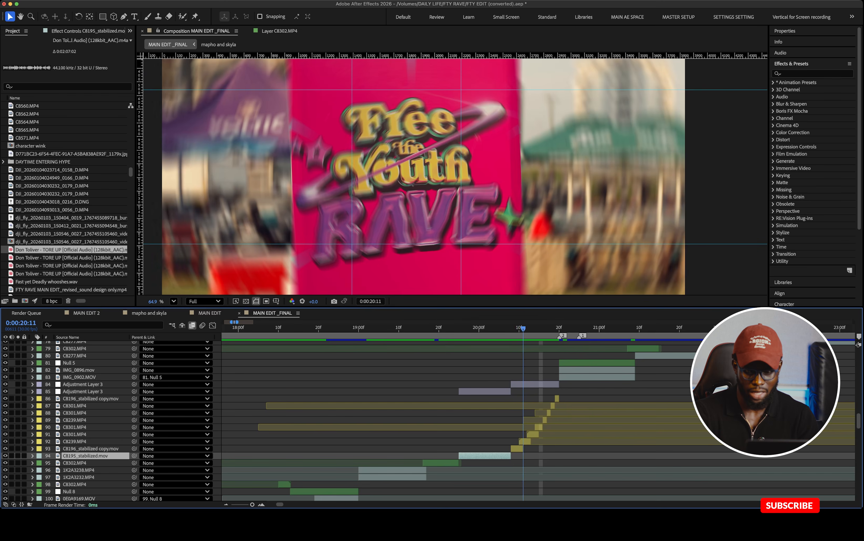
# Play the skateboard split screen from 0:00:20:21 through the blurred transition at 0:00:21:13
pyautogui.scroll(4, 500, 422)
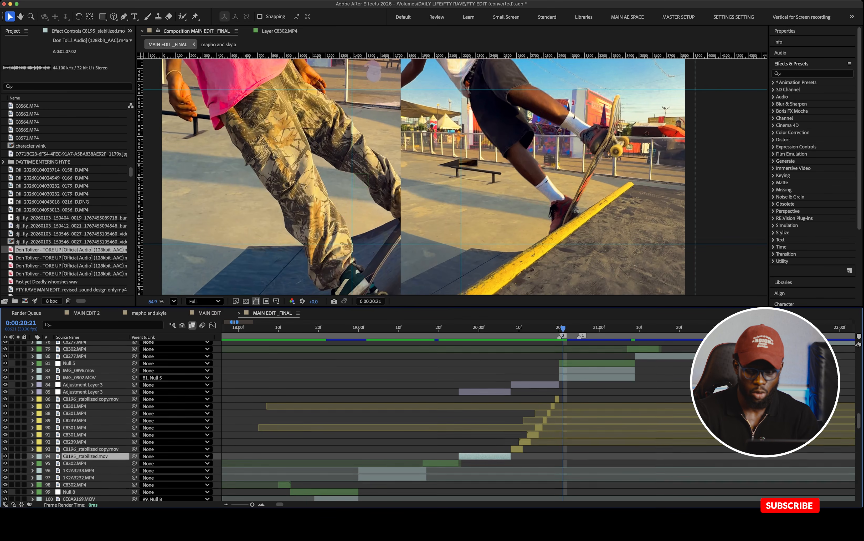
pyautogui.hscroll(2, 500, 422)
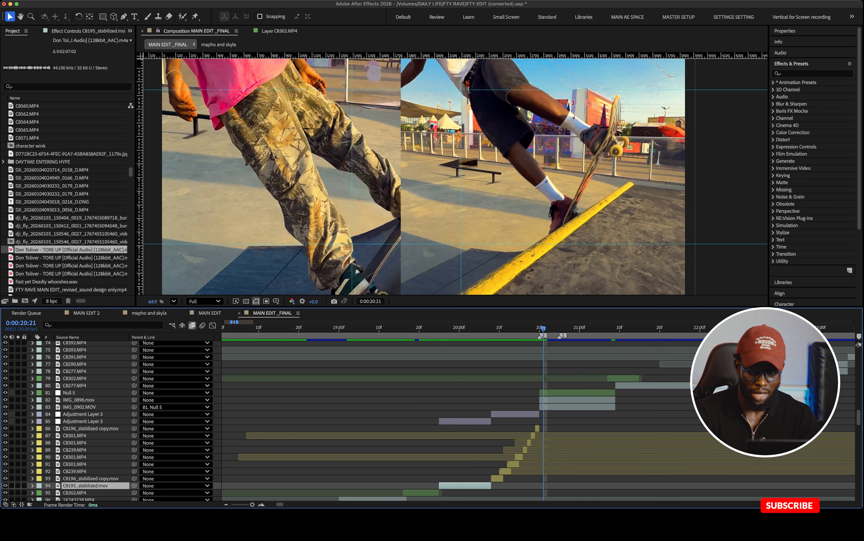
pyautogui.press('space')
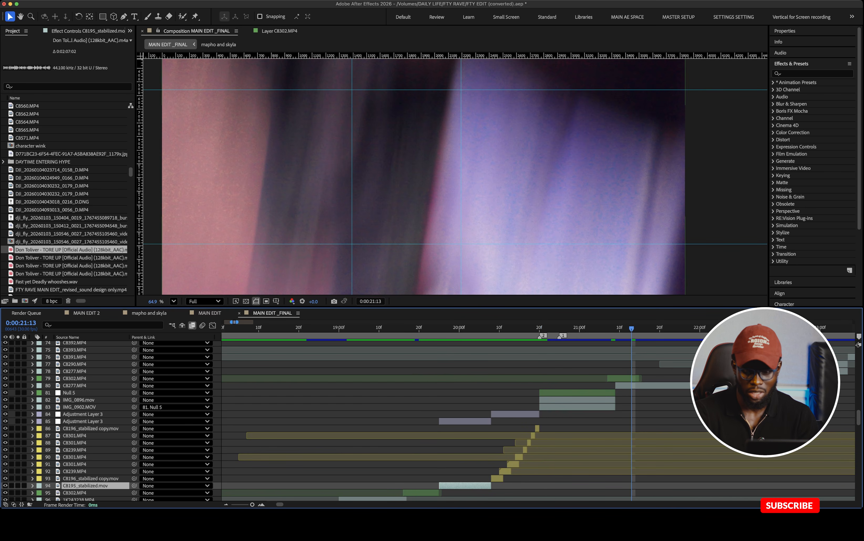
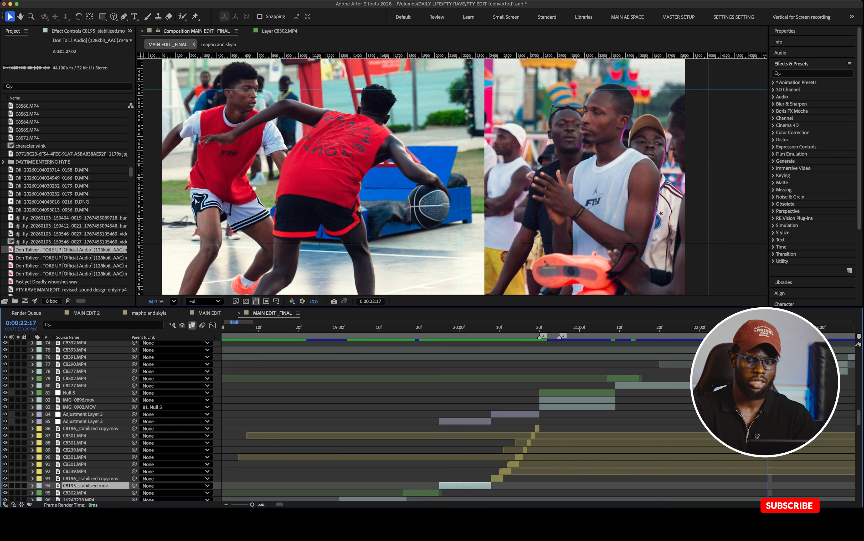
# Play from the basketball shot at 0:00:22:17 to the blurred night transition at 0:00:23:03
pyautogui.hscroll(3, 537, 411)
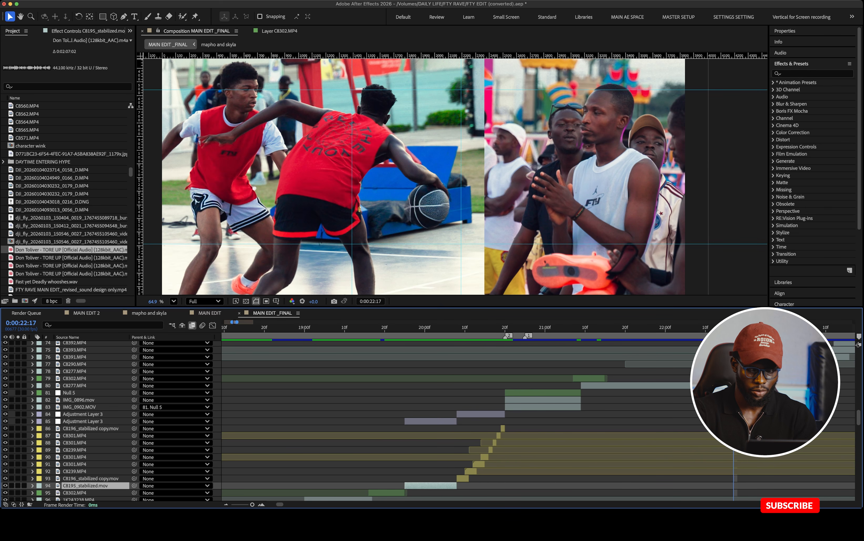
pyautogui.scroll(3, 429, 418)
pyautogui.hscroll(15, 429, 419)
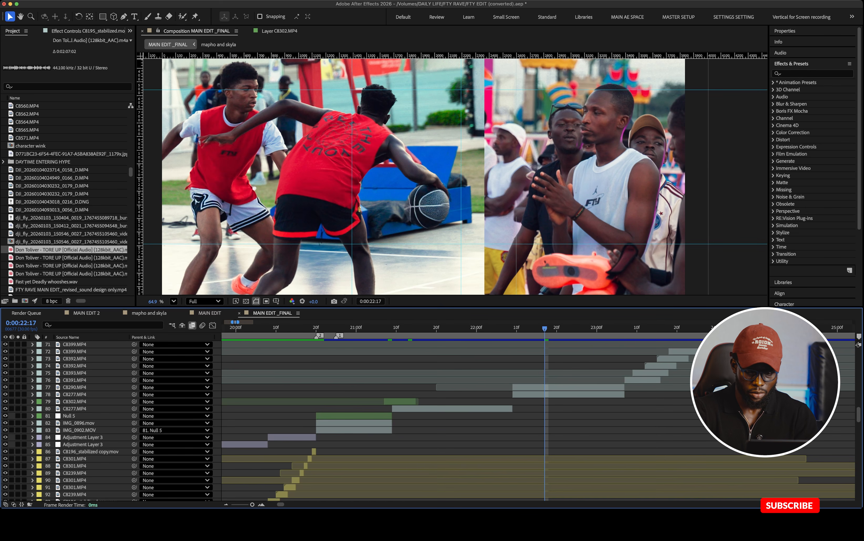
pyautogui.press('space')
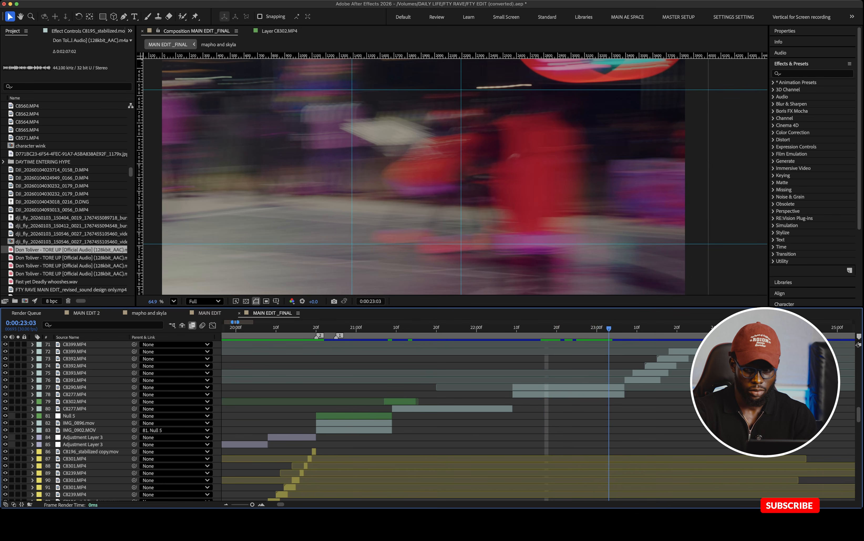
# Bring the upper layers into view and play the portrait match cuts from 0:00:23:03 to 0:00:23:20
pyautogui.scroll(5, 429, 419)
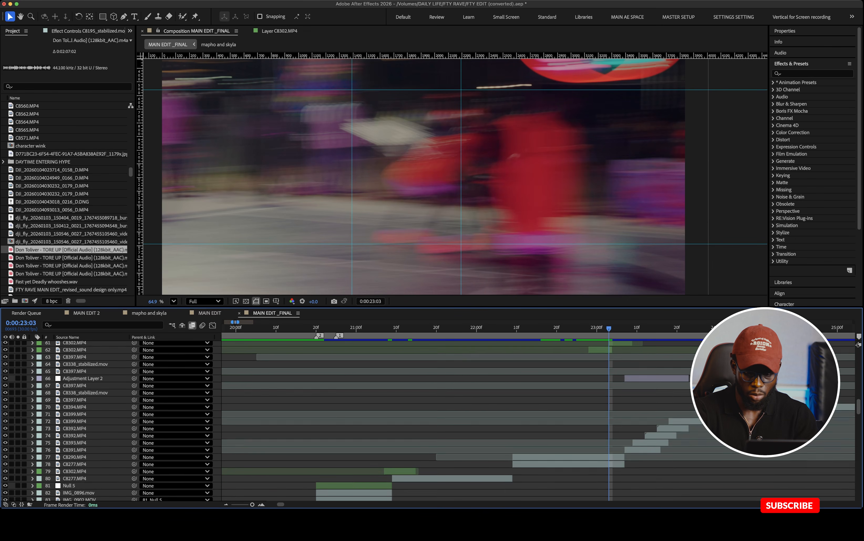
pyautogui.scroll(3, 429, 418)
pyautogui.press('space')
pyautogui.press('space')
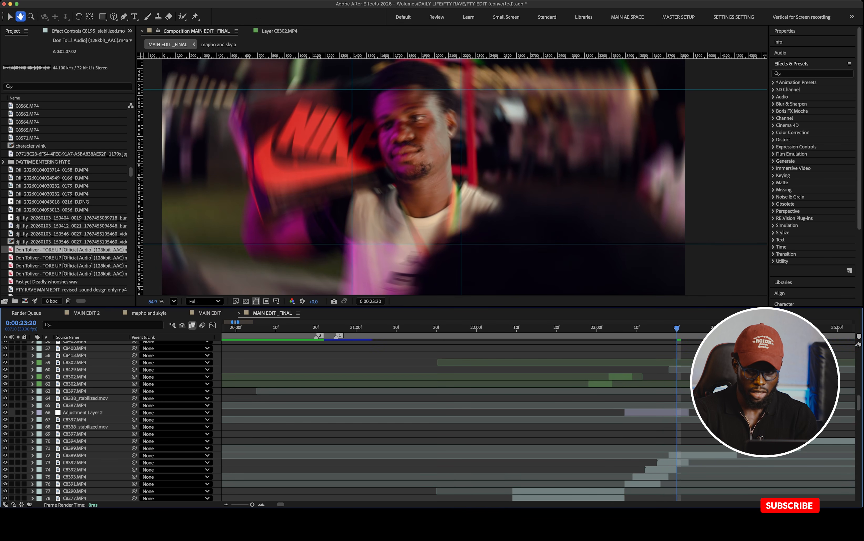
# Go back to the portrait at 0:00:23:15 and replay the match cuts into the Nike box shot
pyautogui.moveTo(633, 327); pyautogui.dragTo(658, 328)
pyautogui.hscroll(2, 658, 418)
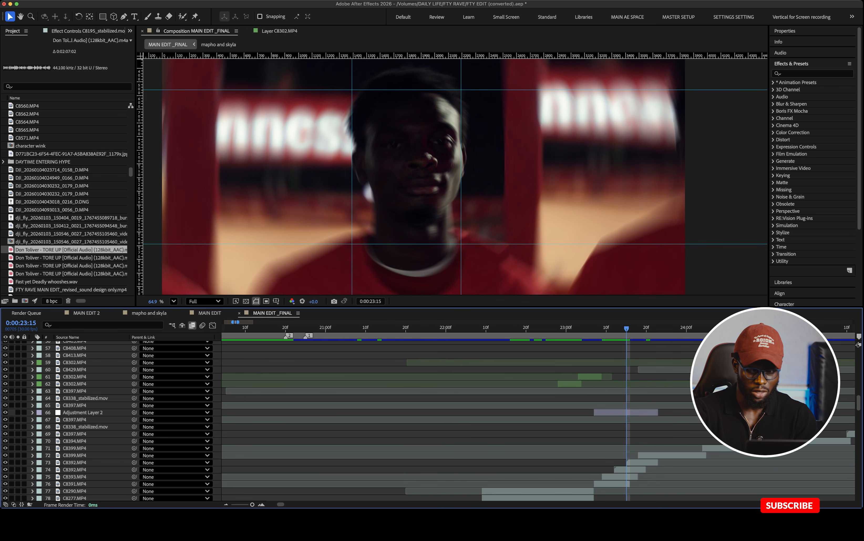
pyautogui.press('space')
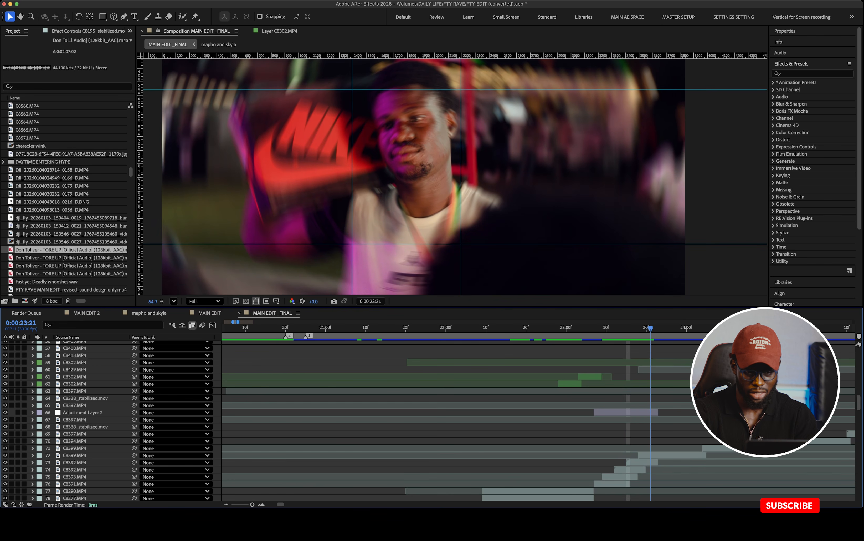
# Return to the first red-shirt portrait at 0:00:23:09 and reduce the composition preview to 48.1% magnification
pyautogui.scroll(1, 357, 419)
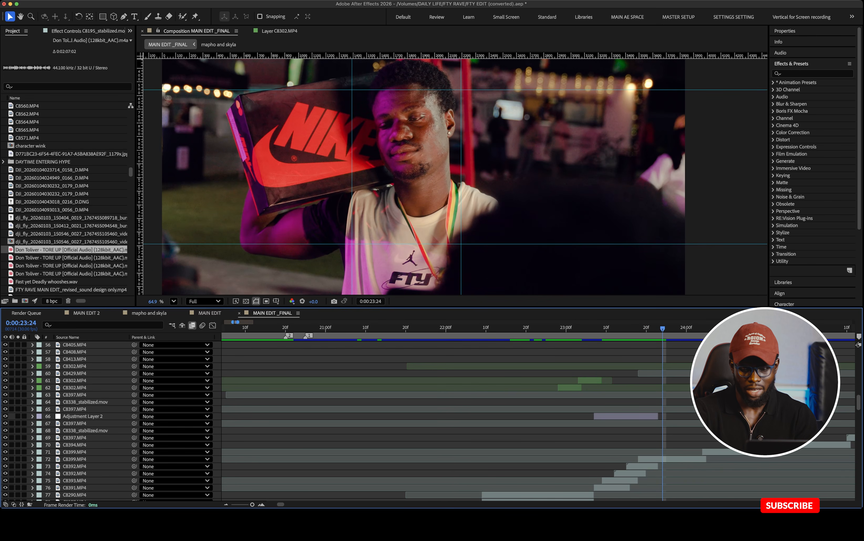
pyautogui.click(603, 328)
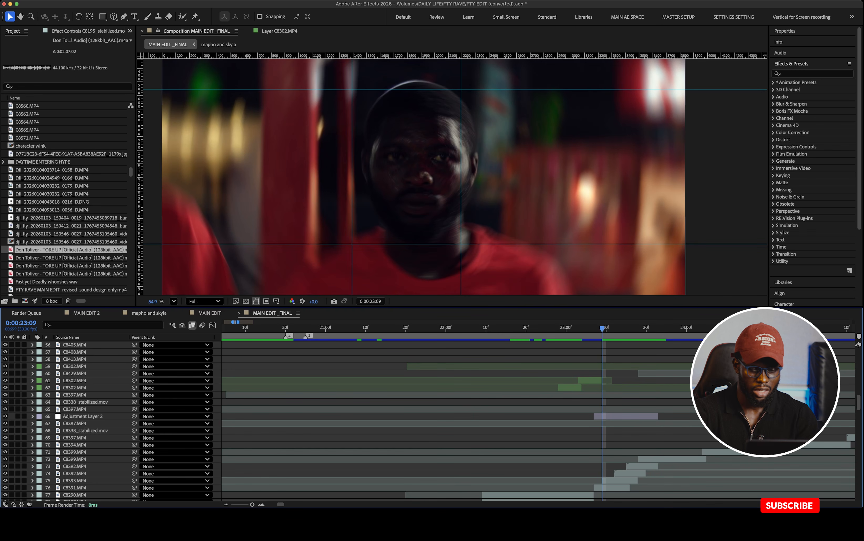
pyautogui.scroll(-3, 498, 228)
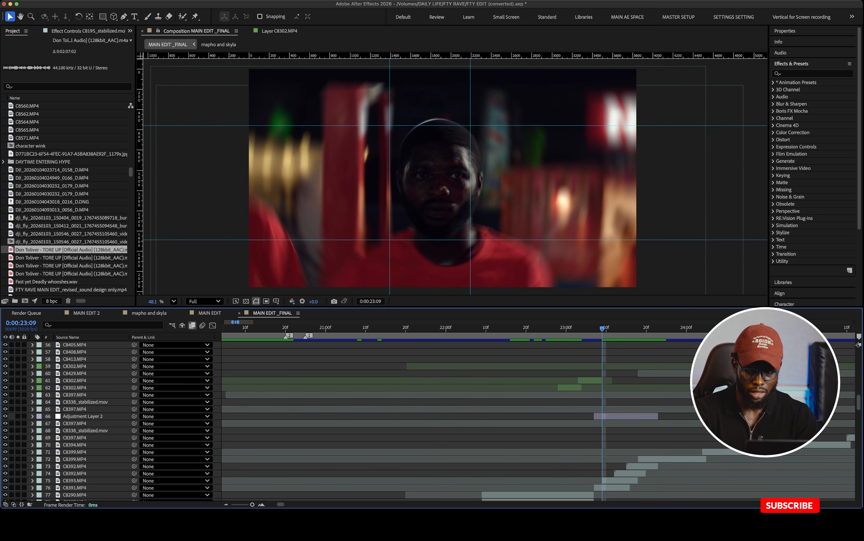
# Step frame by frame from 0:00:23:09 through the dark portrait clips, and play the composition on to 0:00:24:04
pyautogui.press('pagedown')
pyautogui.press('pagedown')
pyautogui.press('pagedown')
pyautogui.press('pagedown')
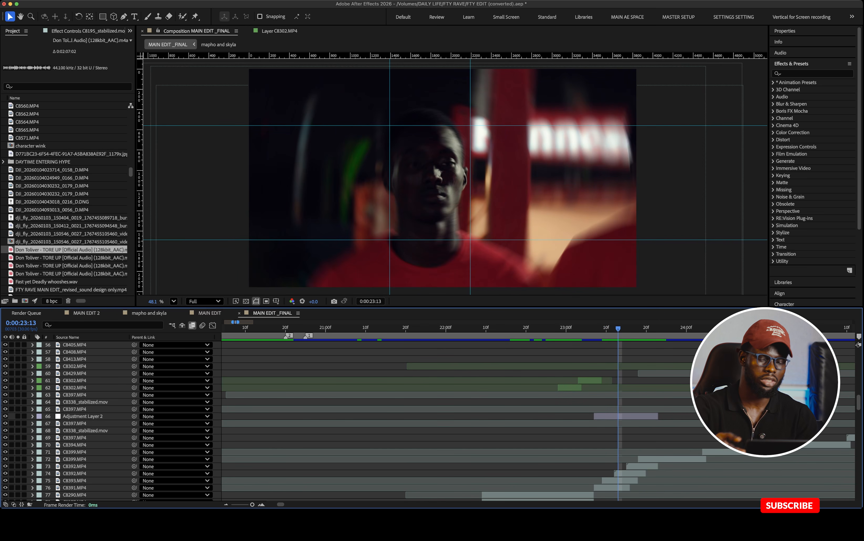
pyautogui.press('space')
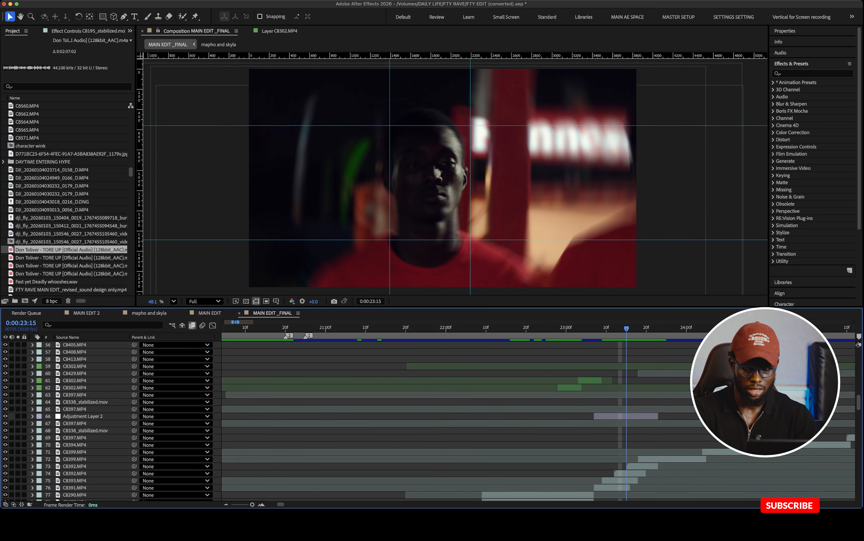
pyautogui.press('space')
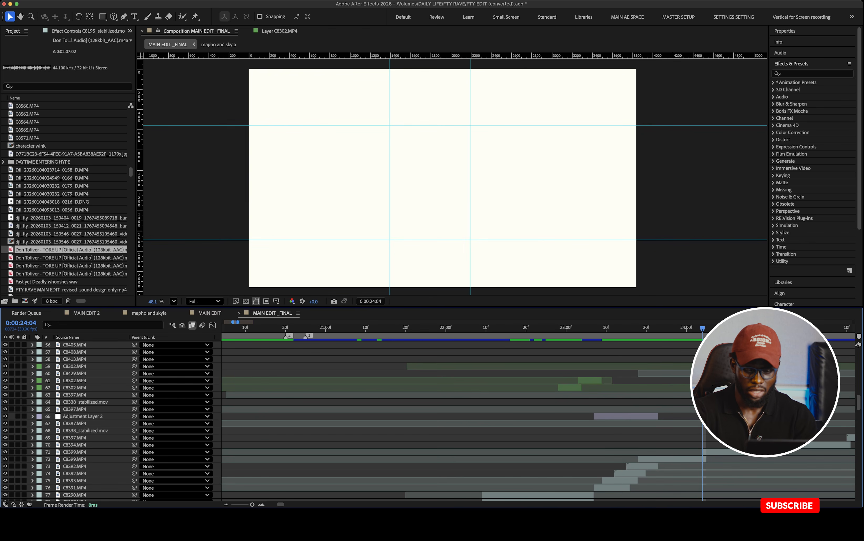
# Play the MAIN EDIT _FINAL composition in short stretches from 0:00:24:04 to the stage dancer shot at 0:00:26:23
pyautogui.hscroll(1, 538, 415)
pyautogui.hscroll(4, 538, 415)
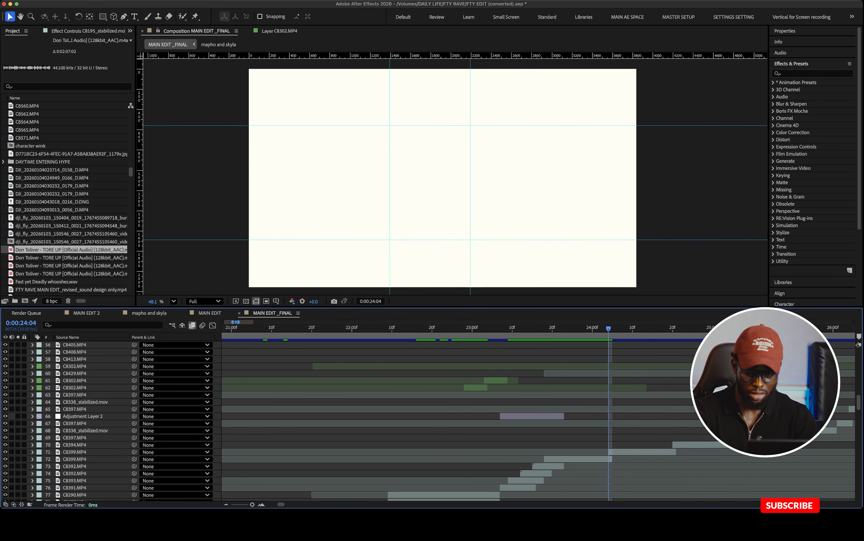
pyautogui.press('space')
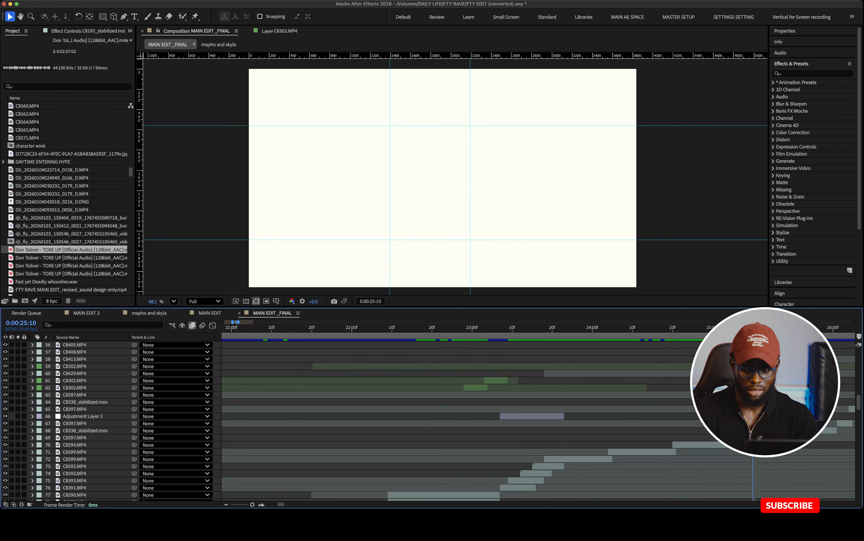
pyautogui.hscroll(8, 539, 415)
pyautogui.press('space')
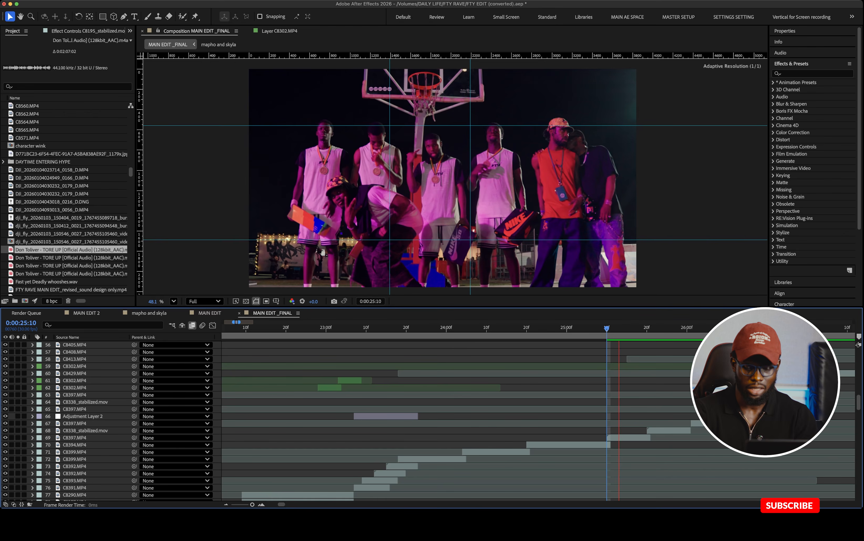
pyautogui.press('space')
pyautogui.press('space')
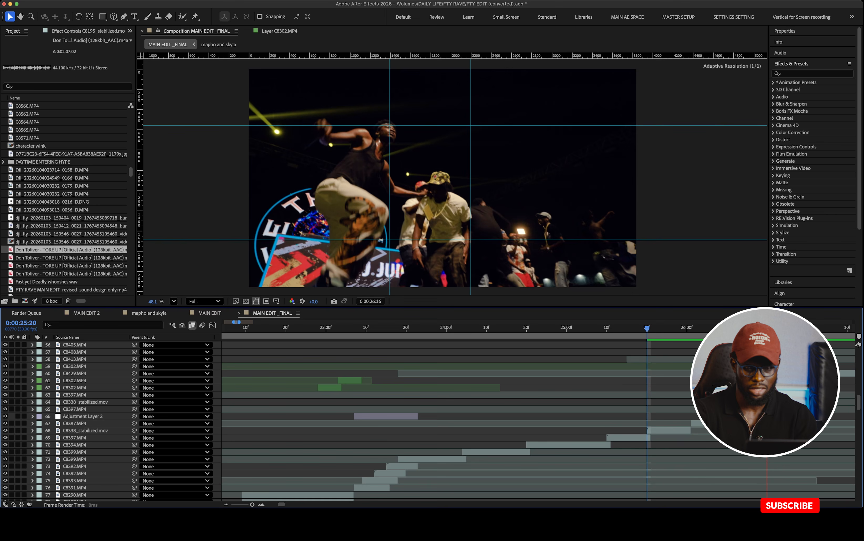
pyautogui.press('space')
pyautogui.hscroll(6, 539, 414)
pyautogui.hscroll(5, 538, 414)
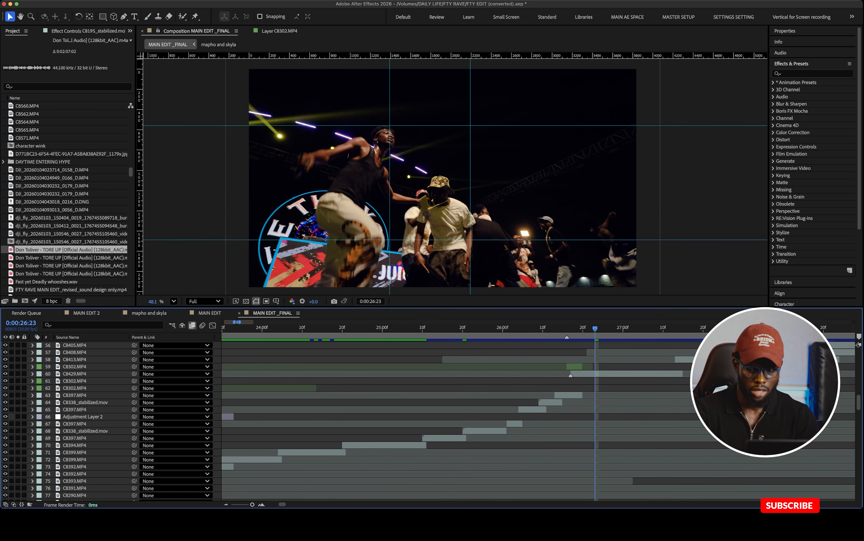
# Return to the blurred transition near 0:00:26:18 and step through its frames into the stage dancer shot at 0:00:26:22
pyautogui.scroll(2, 538, 414)
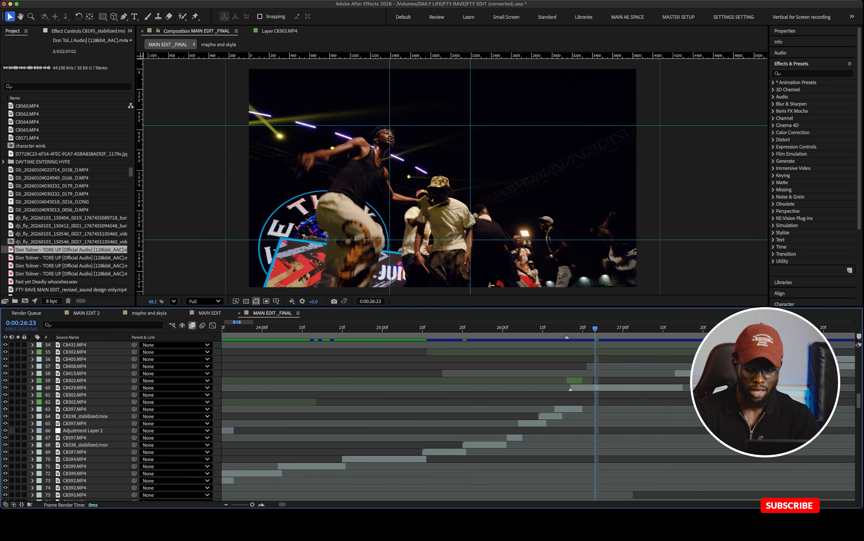
pyautogui.press('j')
pyautogui.press('super+Right')
pyautogui.press('super+Right')
pyautogui.press('super+Right')
pyautogui.press('super+Right')
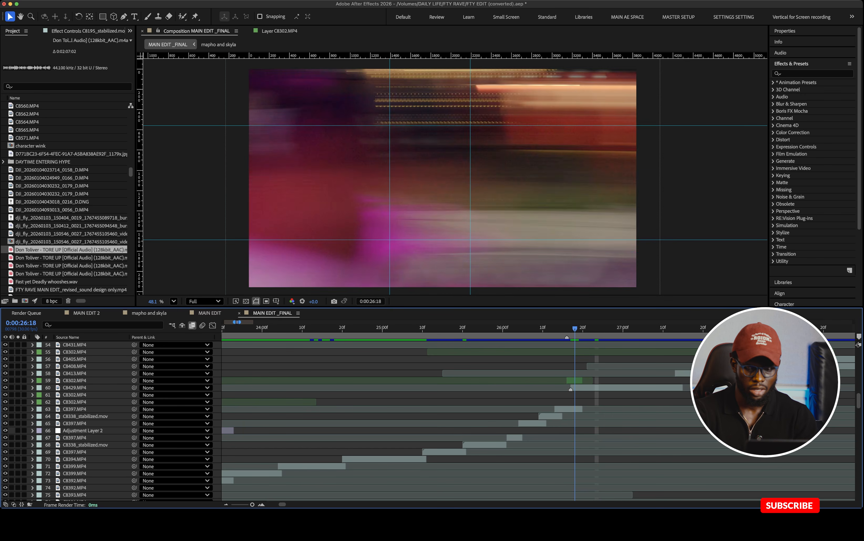
pyautogui.press('super+Right')
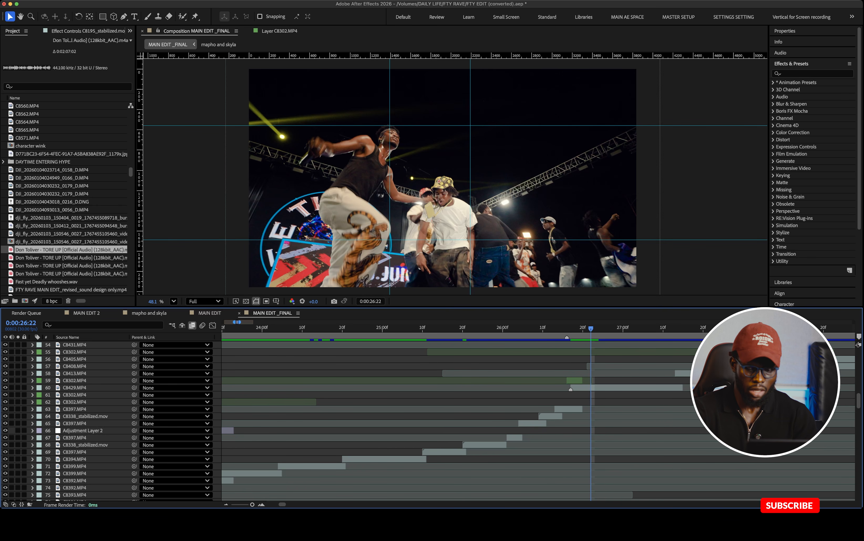
# Examine the wiggle effect on the stage dancer shot frame by frame from 0:00:26:22 to 0:00:27:04
pyautogui.hscroll(3, 539, 418)
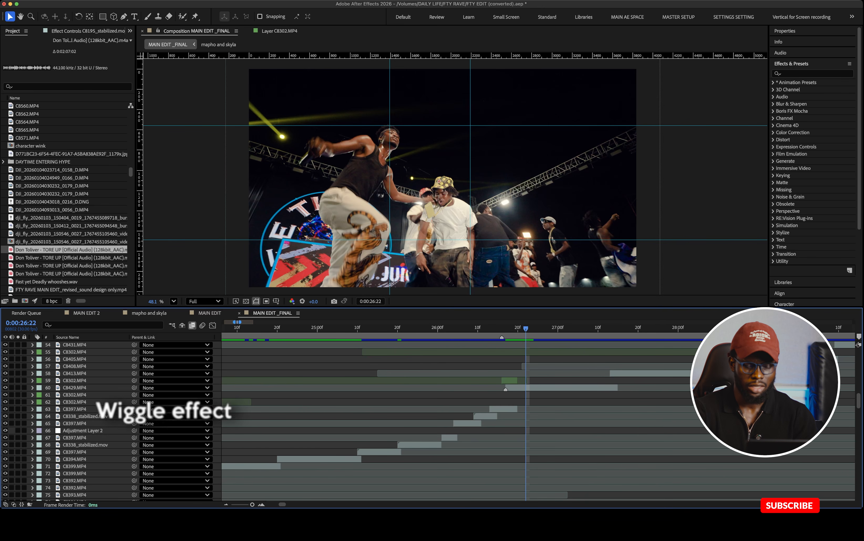
pyautogui.press('super+Right')
pyautogui.press('super+Right')
pyautogui.press('super+Right')
pyautogui.press('super+Right')
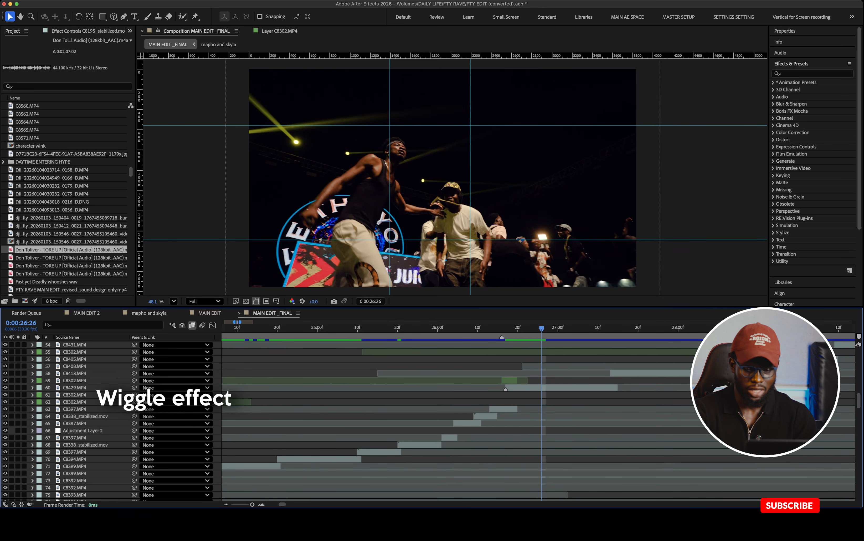
pyautogui.press('super+Right')
pyautogui.press('super+Right')
pyautogui.press('super+Right')
pyautogui.press('super+Right')
pyautogui.press('super+Right')
pyautogui.press('super+Right')
pyautogui.press('super+Right')
pyautogui.press('super+Right')
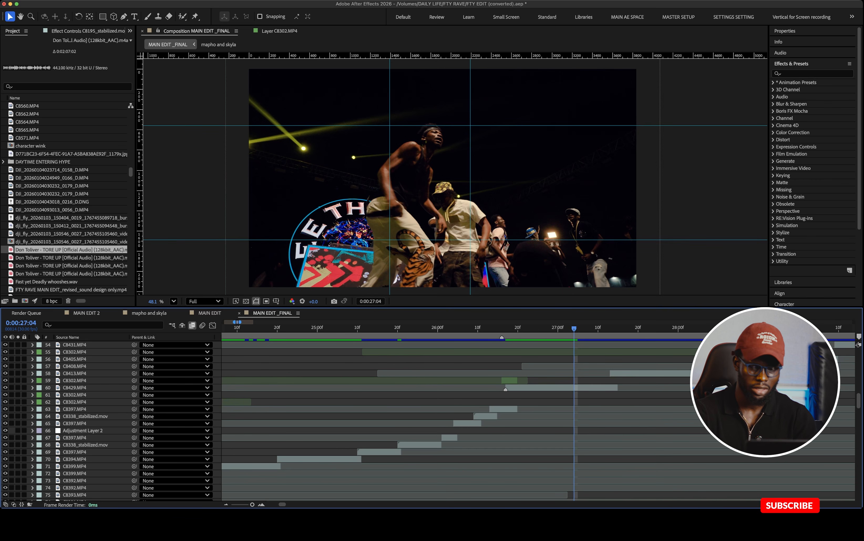
# Move the playhead back to 0:00:26:18 and preview the transition and following clips through to the split-screen shot at 0:00:28:29
pyautogui.hscroll(4, 458, 418)
pyautogui.scroll(1, 458, 418)
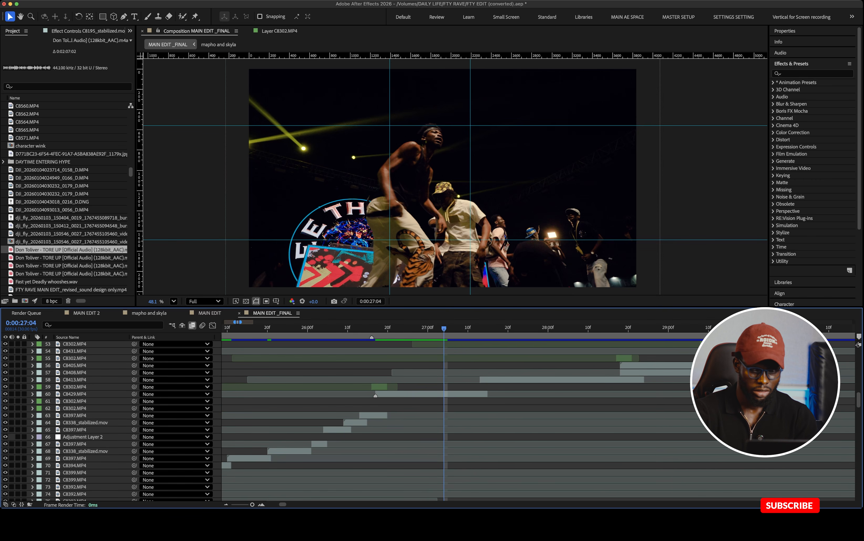
pyautogui.click(379, 328)
pyautogui.scroll(1, 429, 420)
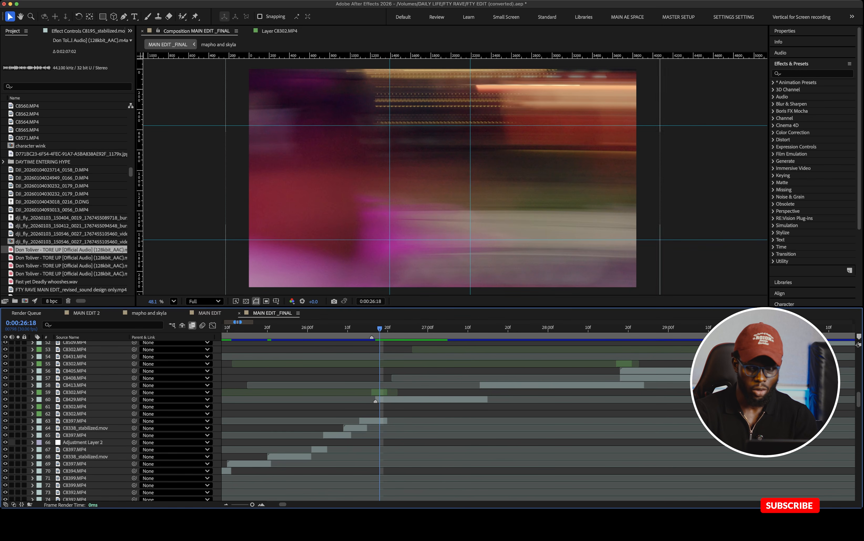
pyautogui.press('space')
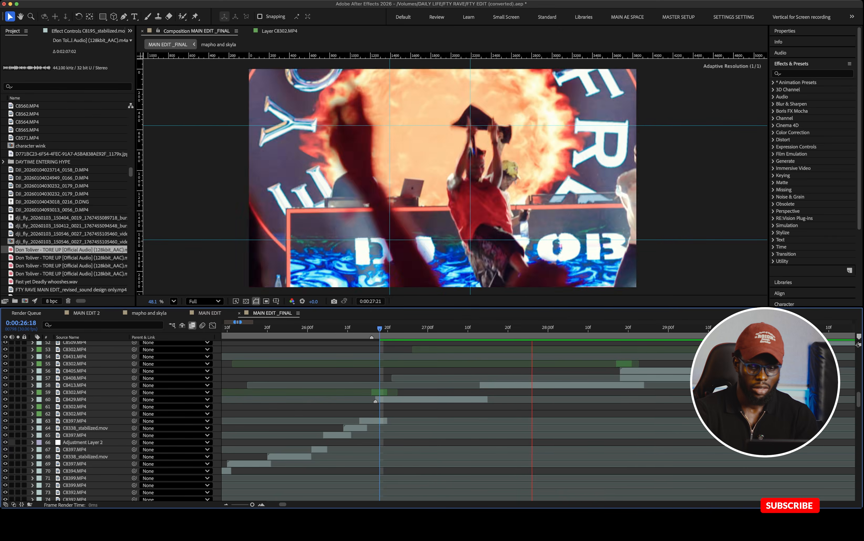
pyautogui.press('space')
pyautogui.press('space')
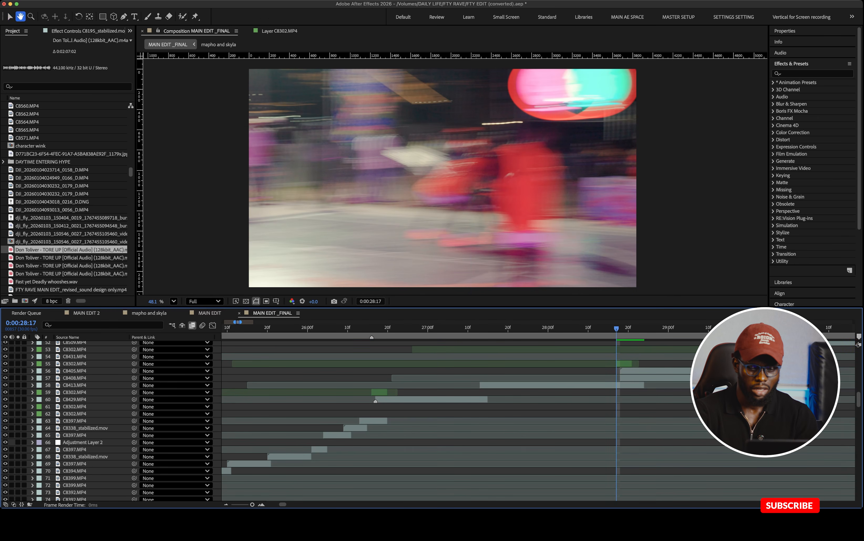
pyautogui.press('space')
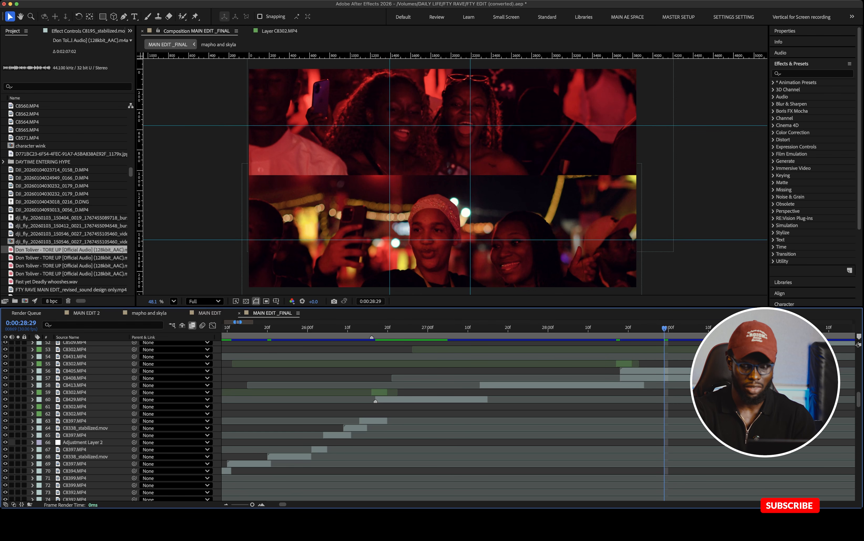
# Replay the section from 0:00:26:16 through the split-screen crowd shot and on to the stage clip at 0:00:29:14
pyautogui.press('space')
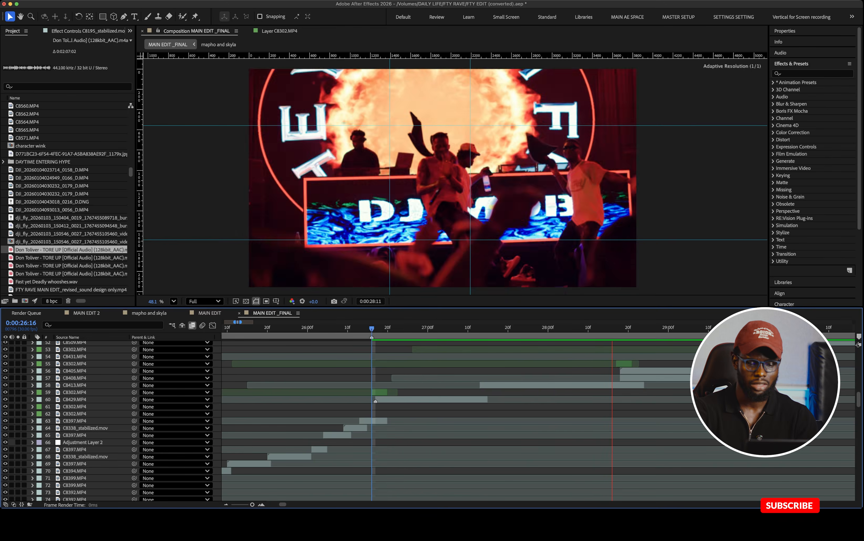
pyautogui.press('space')
pyautogui.scroll(2, 457, 420)
pyautogui.hscroll(5, 457, 420)
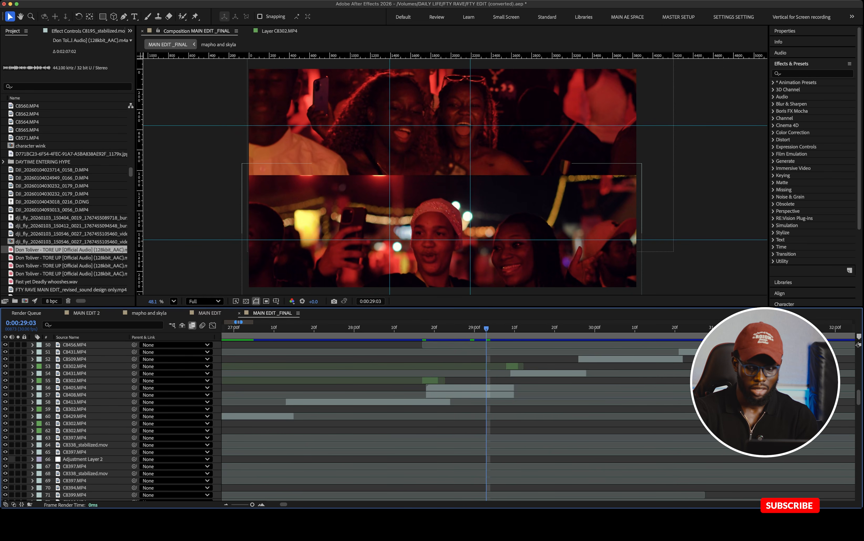
pyautogui.press('space')
pyautogui.press('space')
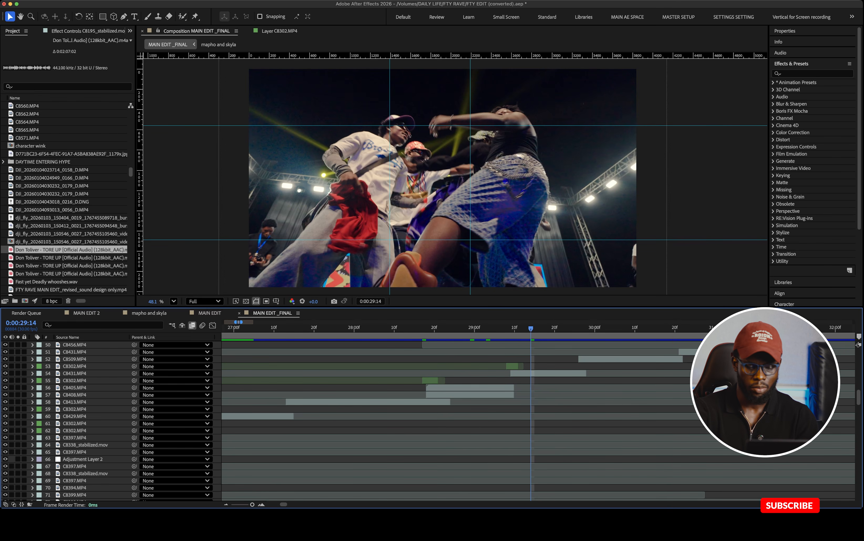
# Move back to the blurred transition at 0:00:28:18 and review the section, playing on to 0:00:33:04
pyautogui.click(426, 328)
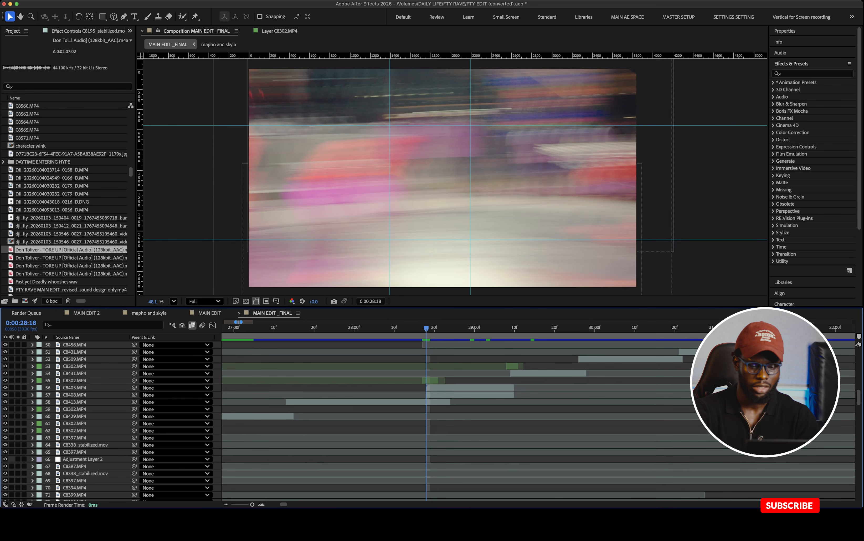
pyautogui.press('space')
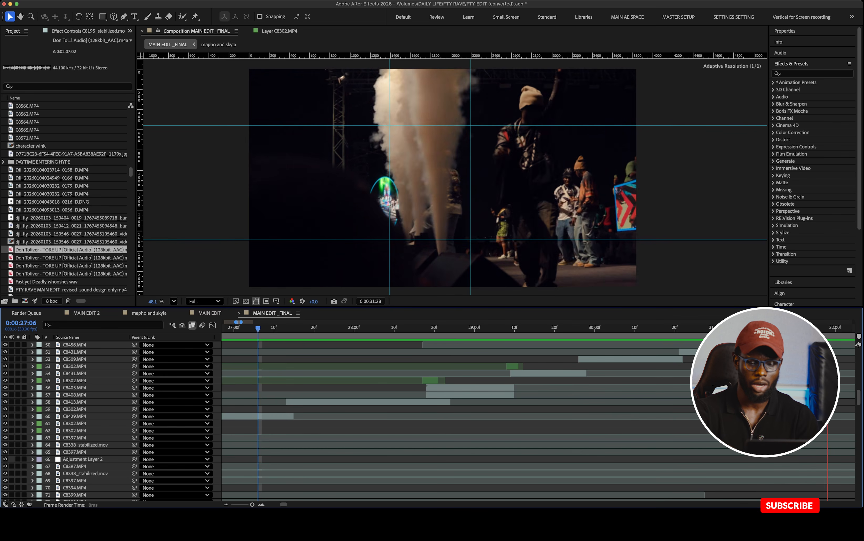
pyautogui.press('space')
pyautogui.scroll(5, 393, 422)
pyautogui.press('space')
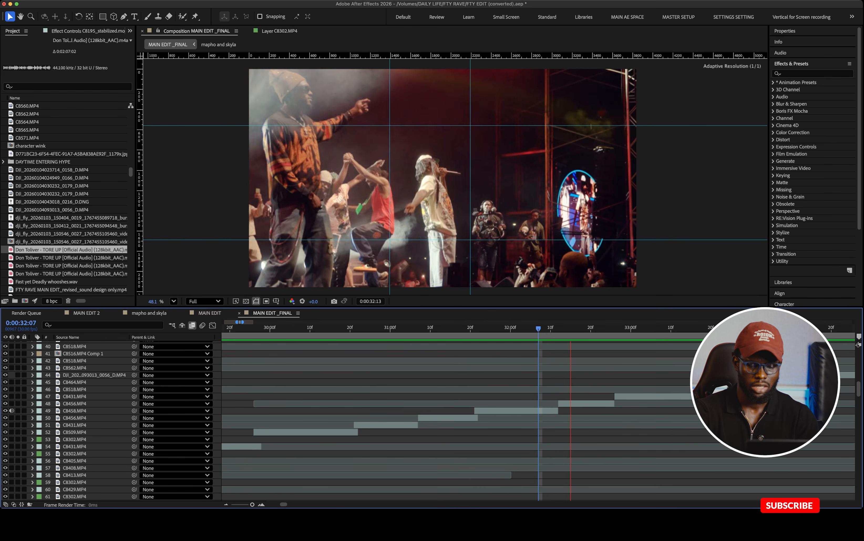
pyautogui.press('space')
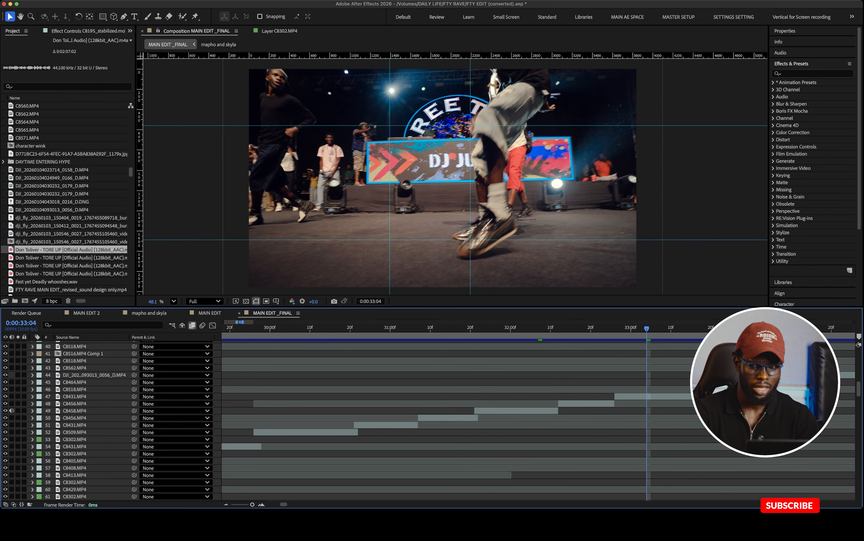
# Play the composition from 0:00:33:04 to the smoke jet shot at 0:00:35:04
pyautogui.press('-')
pyautogui.press('space')
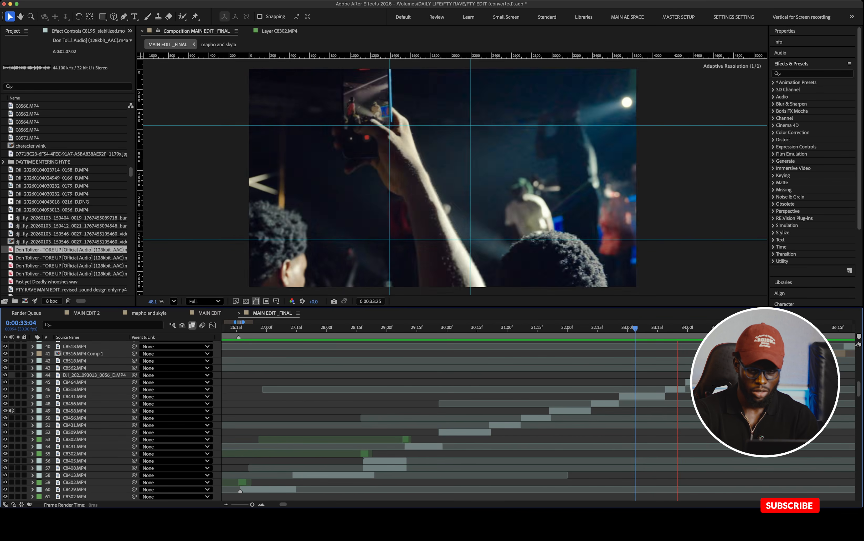
pyautogui.scroll(2, 429, 421)
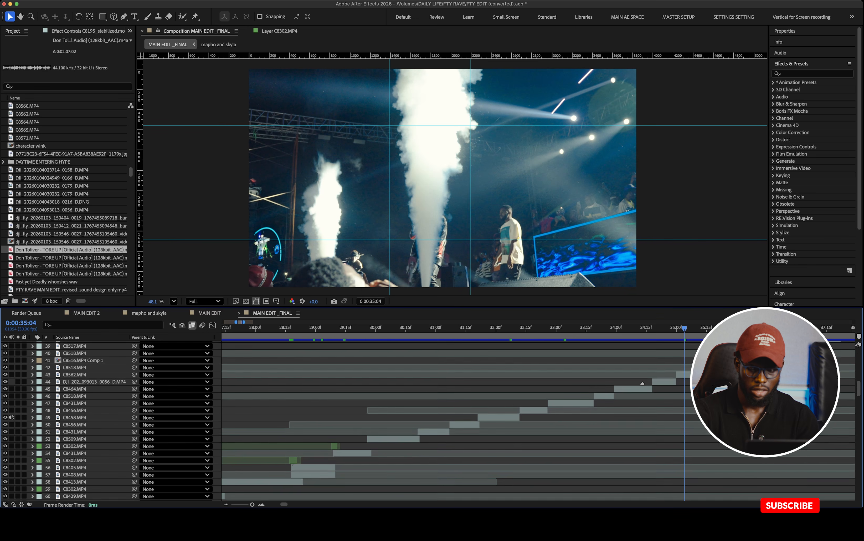
# Move the playhead back to 0:00:33:20 and play the staggered concert clips up to the wide stage shot at 0:00:38:03
pyautogui.moveTo(603, 327)
pyautogui.mouseDown()
pyautogui.moveTo(589, 327)
pyautogui.moveTo(596, 328)
pyautogui.mouseUp()
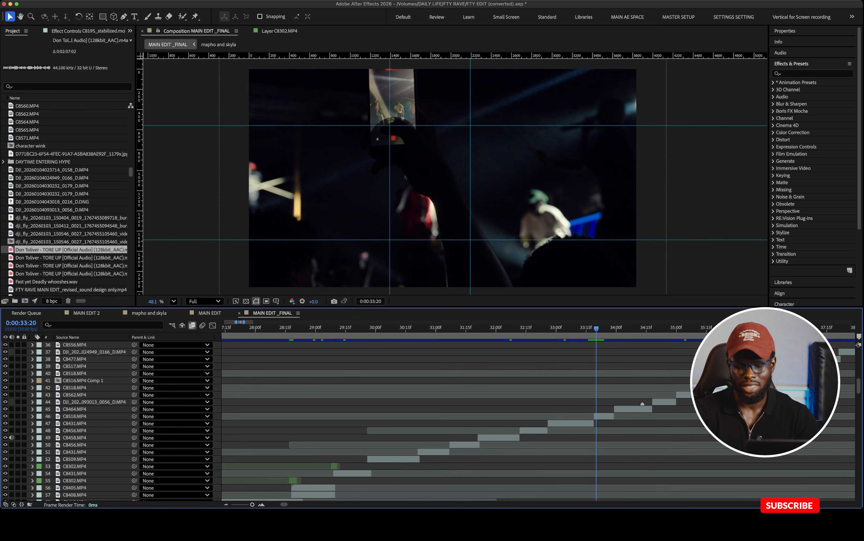
pyautogui.hscroll(3, 429, 412)
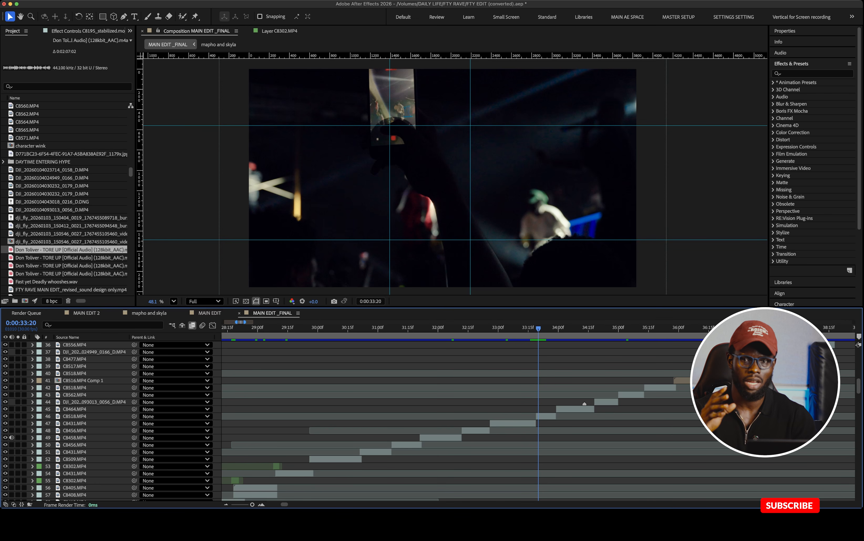
pyautogui.hscroll(3, 429, 411)
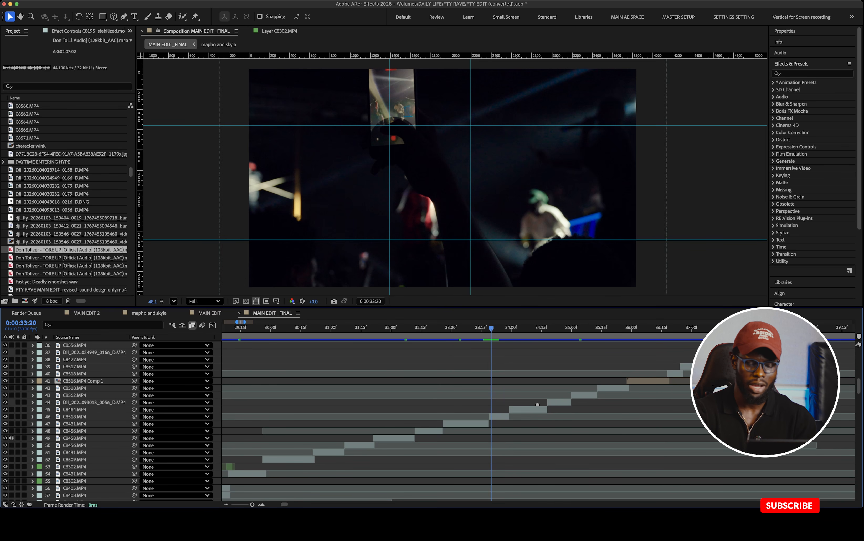
pyautogui.press('space')
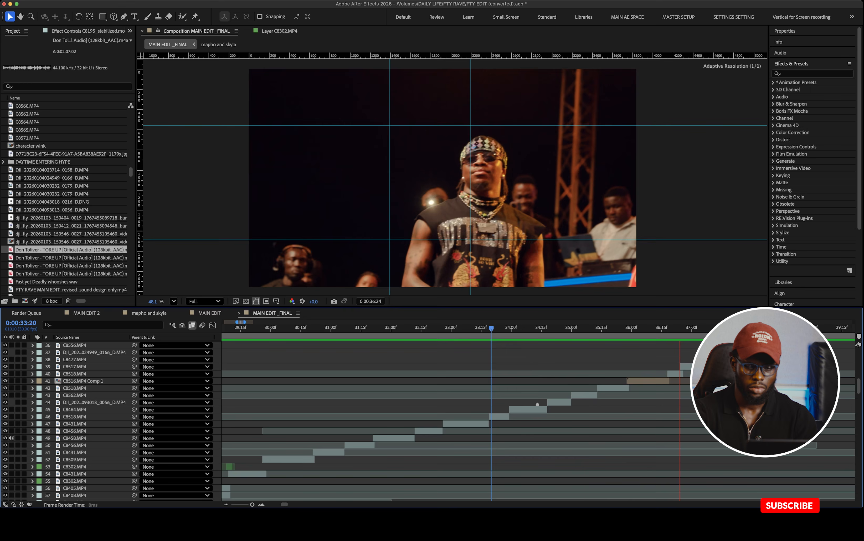
pyautogui.press('space')
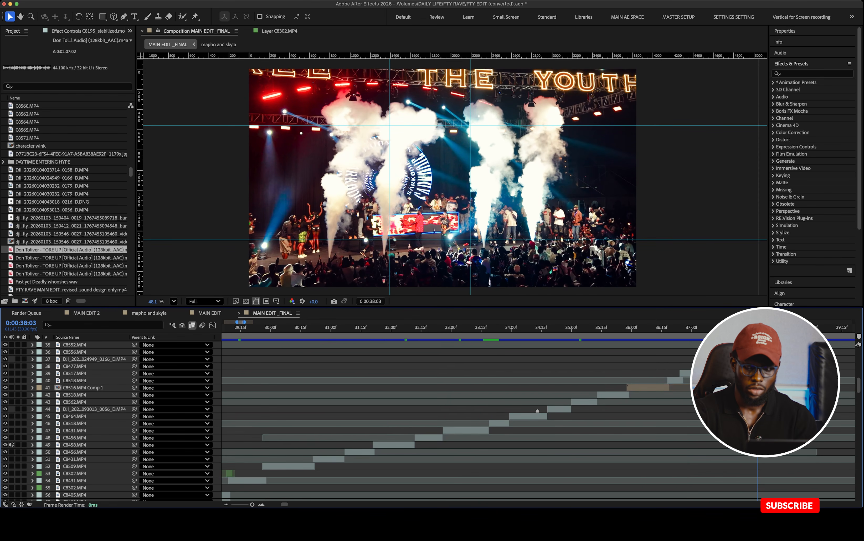
# Move the playhead back to 0:00:37:08 and play the following clips through to 0:00:42:29
pyautogui.scroll(1, 465, 418)
pyautogui.moveTo(560, 328); pyautogui.dragTo(509, 328)
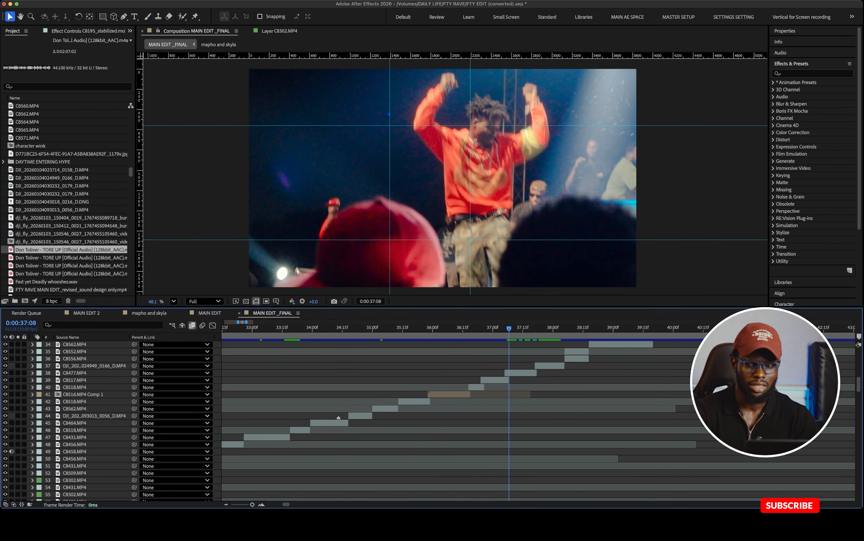
pyautogui.press('space')
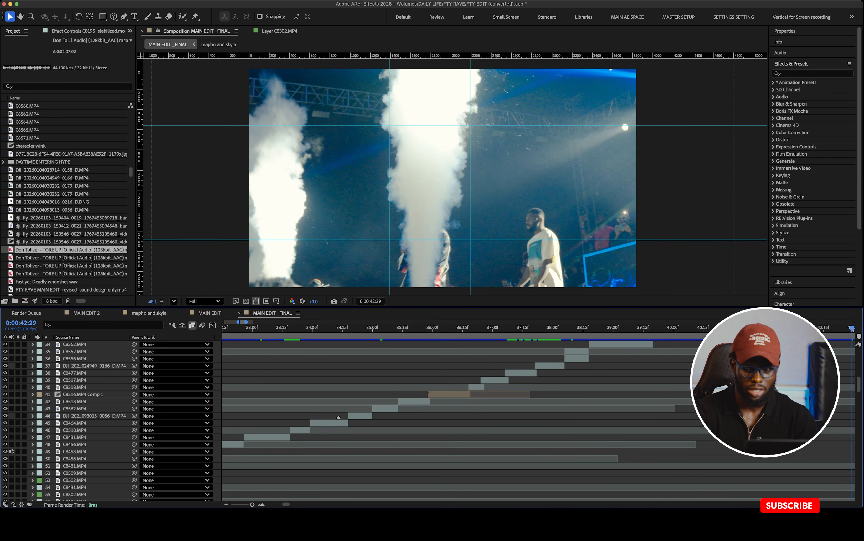
# Move the playhead back to 0:00:41:16 and review the smoke jet section, playing on to the wide aerial stage shot at 0:00:45:18
pyautogui.hscroll(10, 465, 422)
pyautogui.scroll(5, 465, 422)
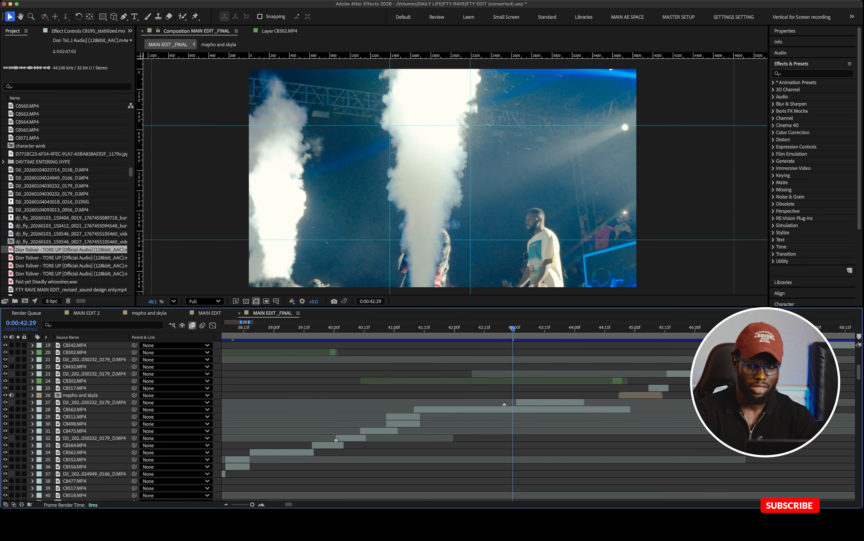
pyautogui.click(427, 328)
pyautogui.press('space')
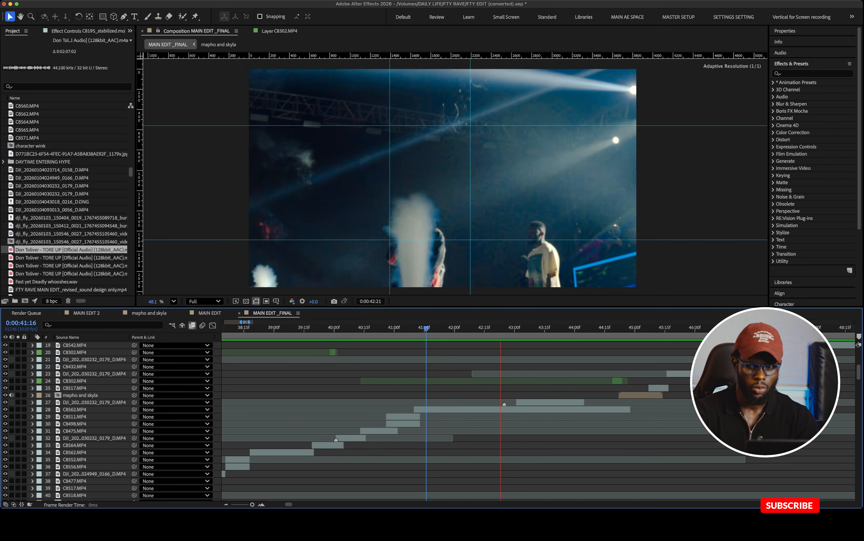
pyautogui.press('space')
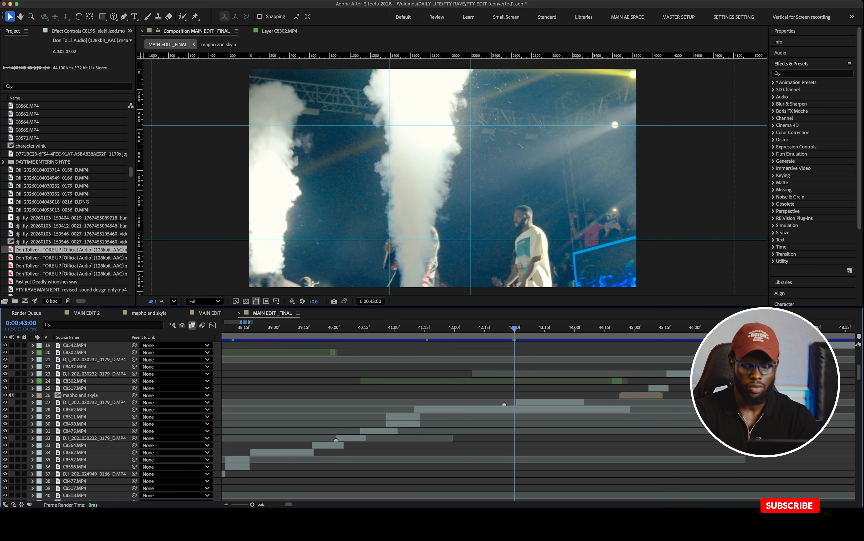
pyautogui.press('space')
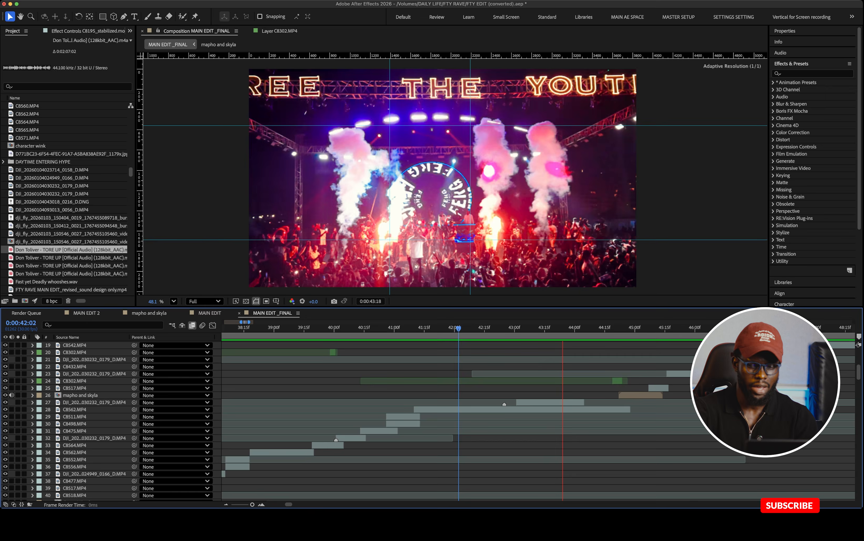
pyautogui.press('space')
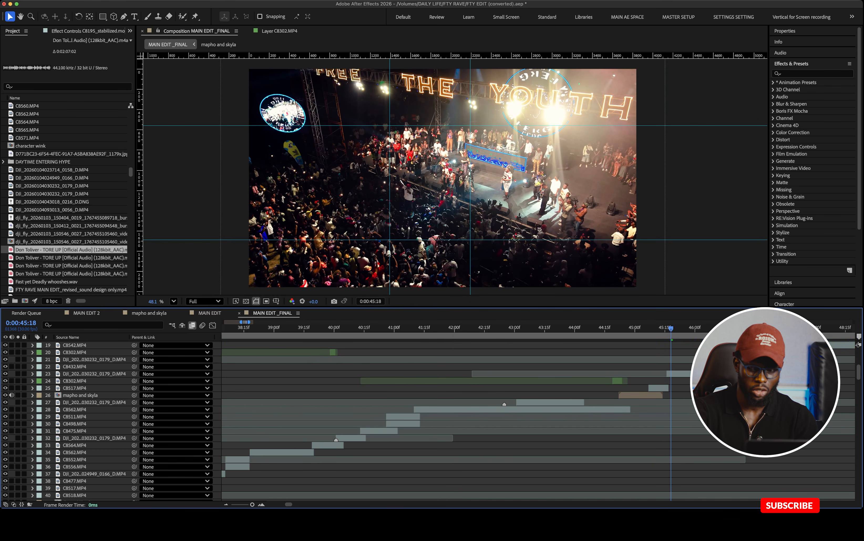
# Play the next clips from 0:00:45:18 into the DJ stage shot and set the playhead to 0:00:46:11
pyautogui.scroll(1, 501, 422)
pyautogui.hscroll(1, 501, 422)
pyautogui.scroll(1, 500, 422)
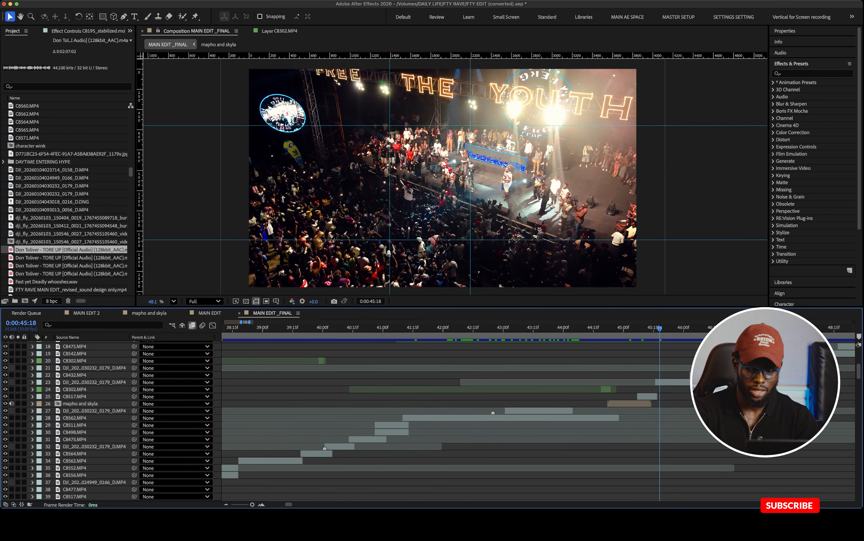
pyautogui.hscroll(2, 500, 422)
pyautogui.press('space')
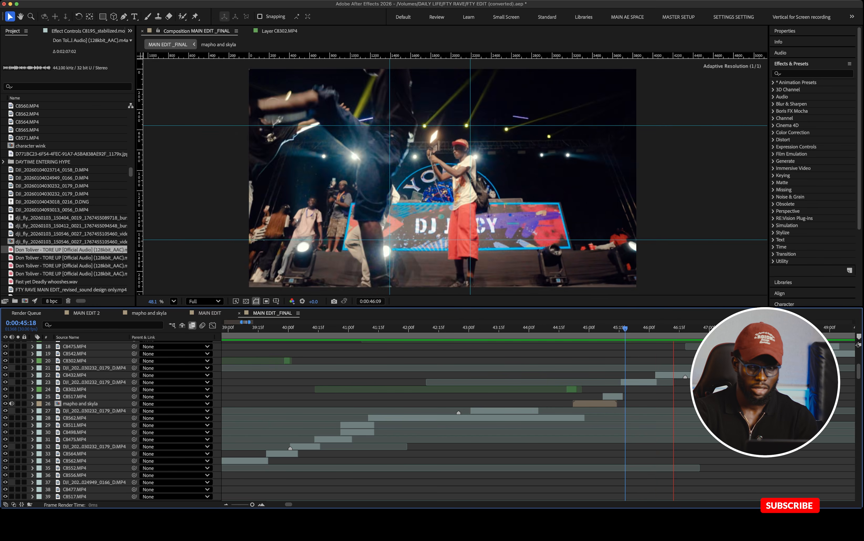
pyautogui.press('space')
pyautogui.moveTo(677, 328)
pyautogui.mouseDown()
pyautogui.moveTo(657, 328)
pyautogui.moveTo(672, 327)
pyautogui.mouseUp()
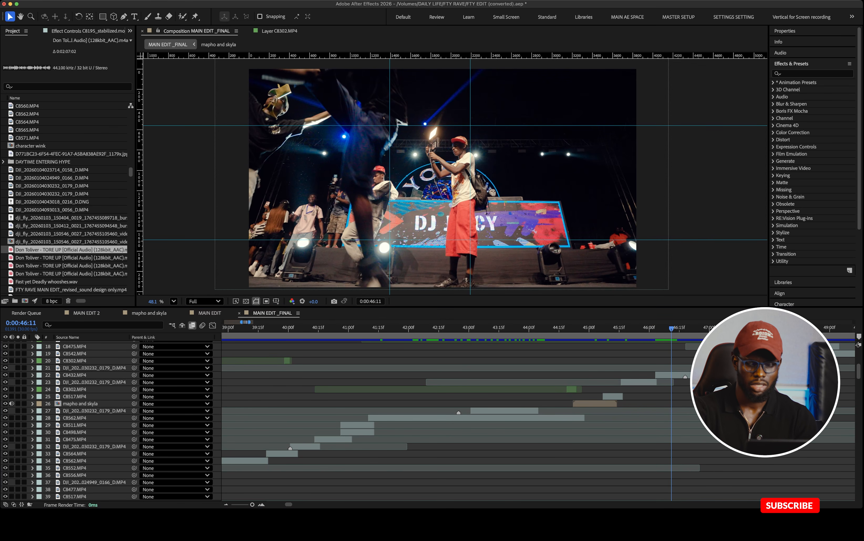
# Play the composition from 0:00:46:11 through the blurred transition to the phone shot at 0:00:50:17
pyautogui.click(672, 328)
pyautogui.press('space')
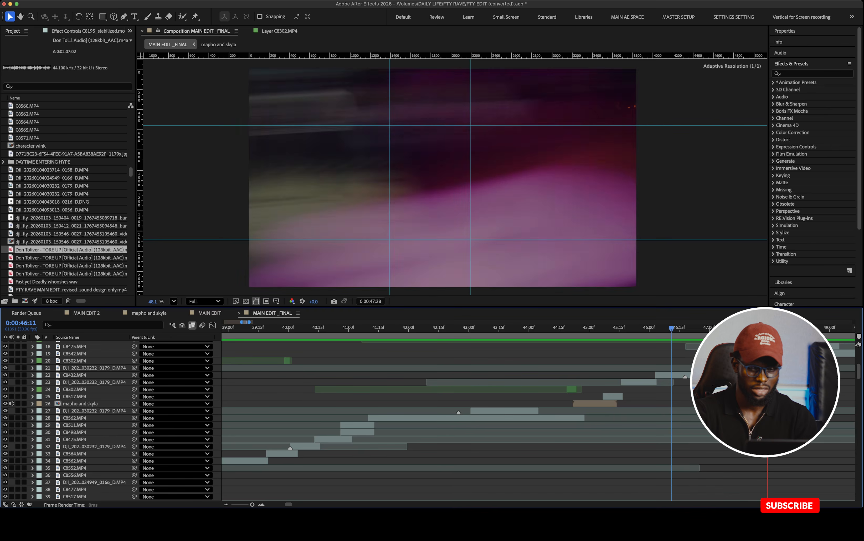
pyautogui.scroll(2, 538, 421)
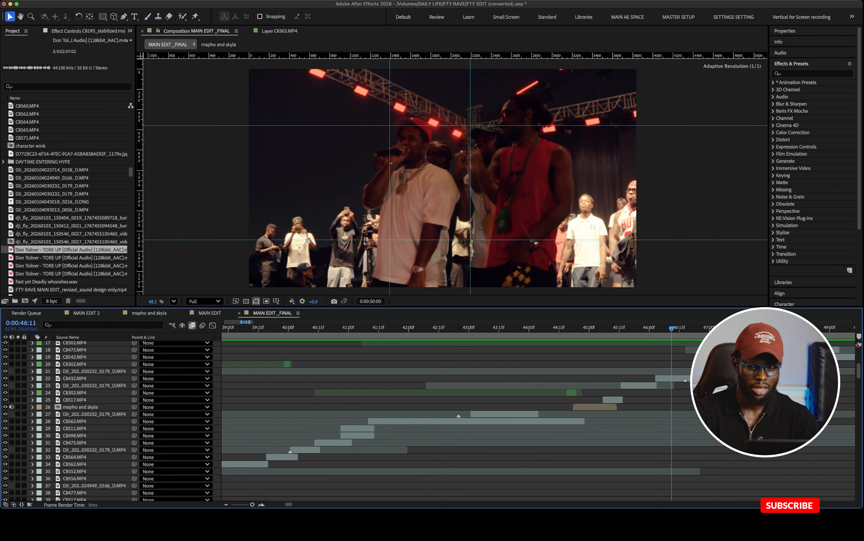
pyautogui.press('space')
pyautogui.scroll(5, 429, 420)
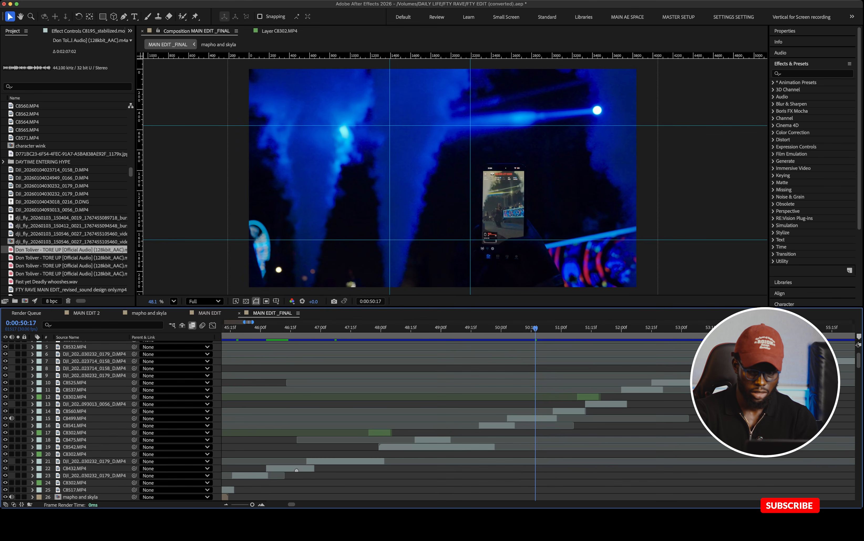
# Play the remaining clips from 0:00:50:17 and review the closing FREE THE YOUTH logo at 0:00:58:16
pyautogui.press('space')
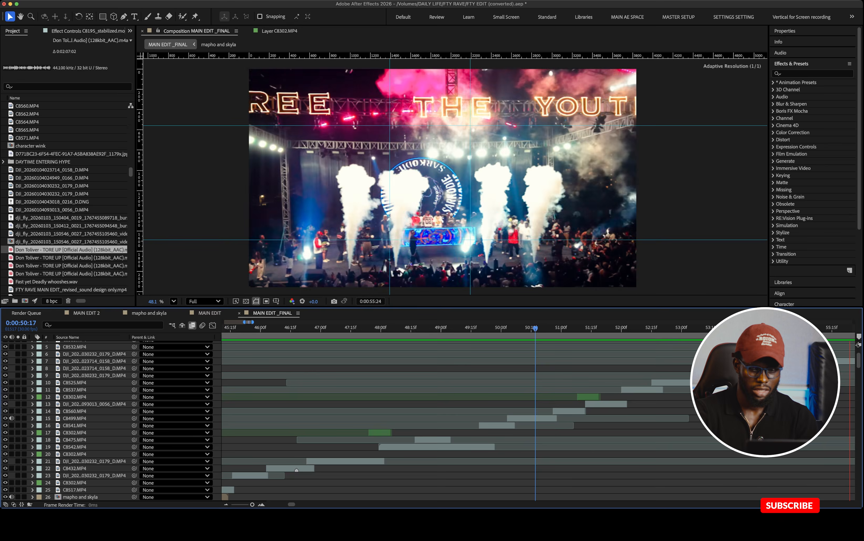
pyautogui.press('-')
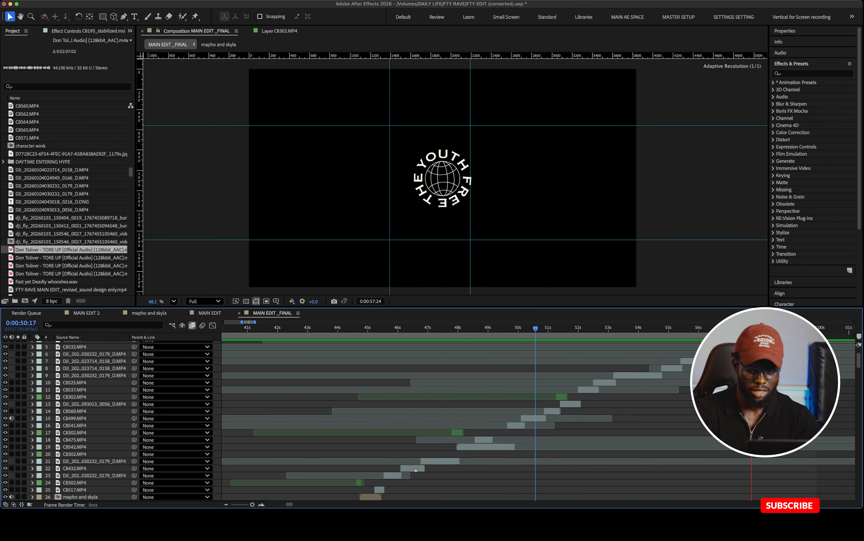
pyautogui.press('space')
pyautogui.scroll(3, 536, 422)
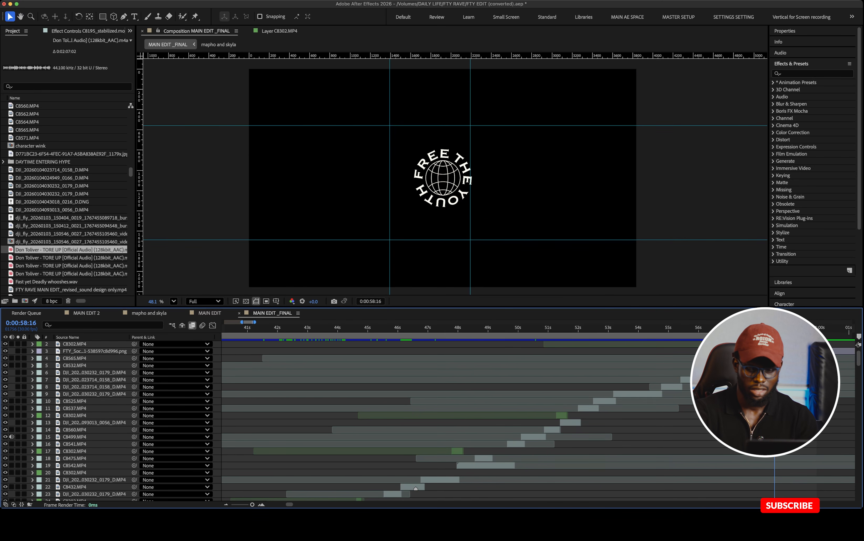
pyautogui.press('space')
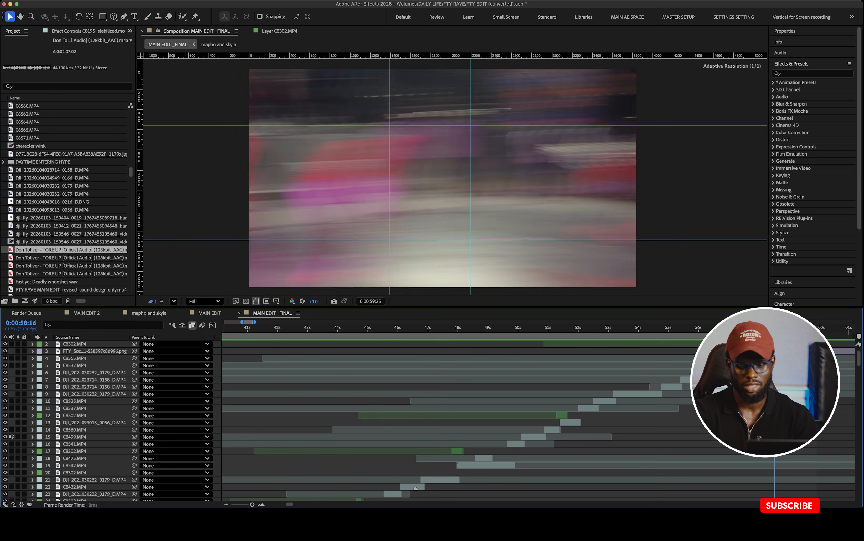
pyautogui.press('space')
# Go through the whole layer stack and turn on the audio of the Fast yet Deadly whooshes and Don Toliver layers
pyautogui.scroll(-10, 415, 487)
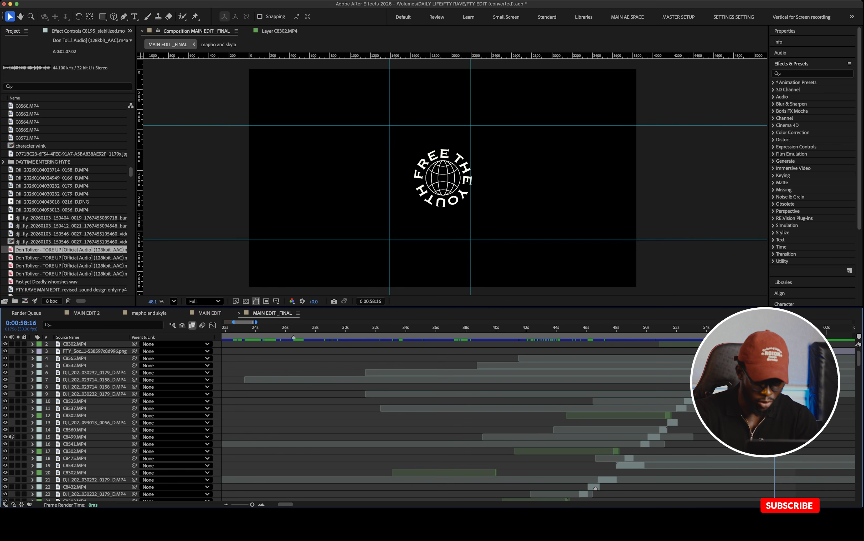
pyautogui.press('-')
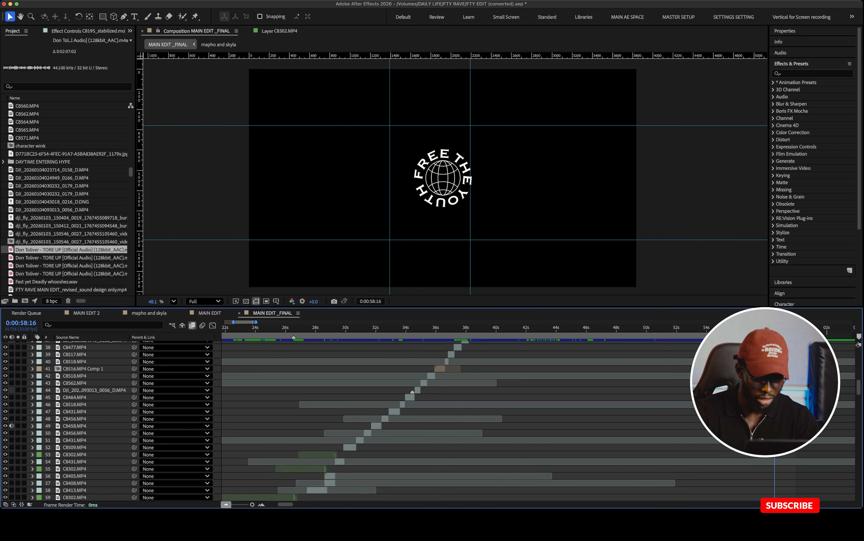
pyautogui.press('-')
pyautogui.scroll(-15, 412, 392)
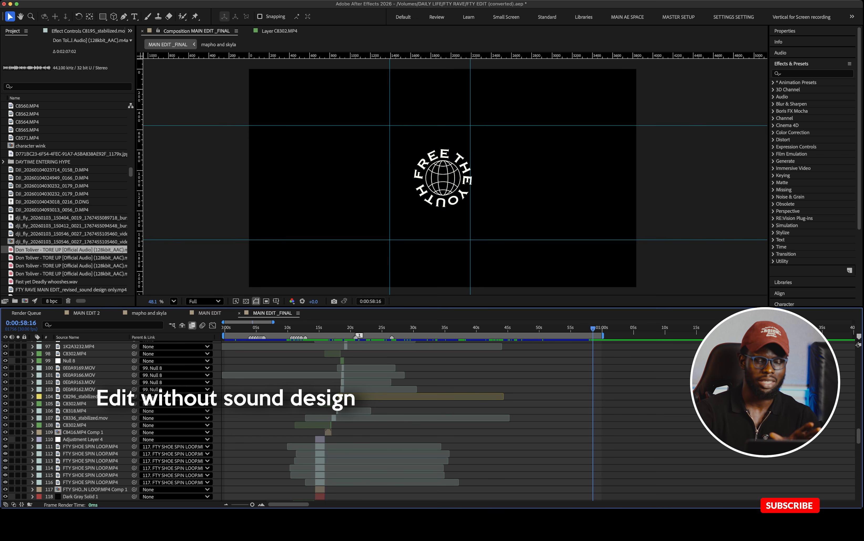
pyautogui.scroll(-5, 408, 420)
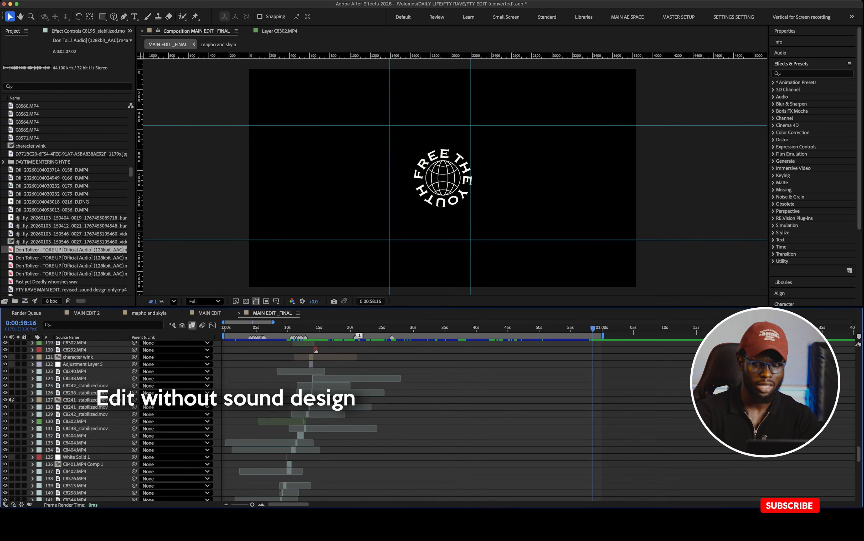
pyautogui.scroll(-10, 407, 420)
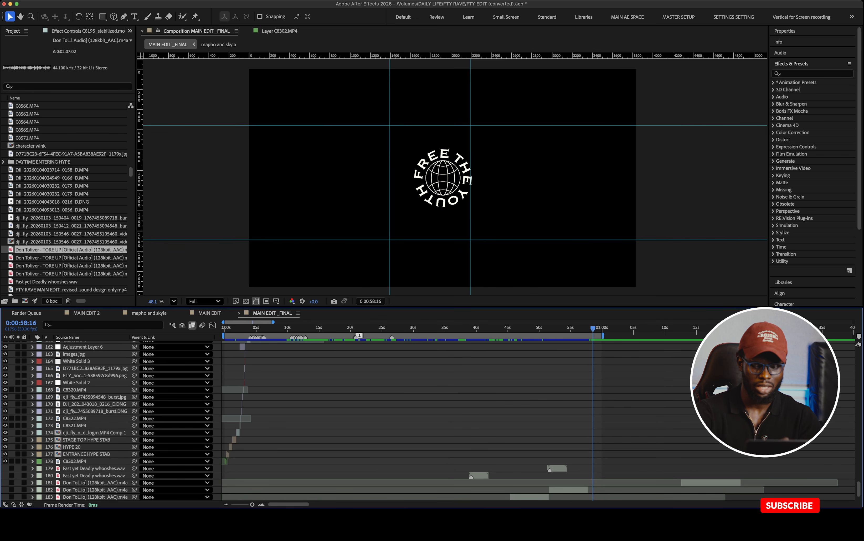
pyautogui.scroll(-1, 407, 420)
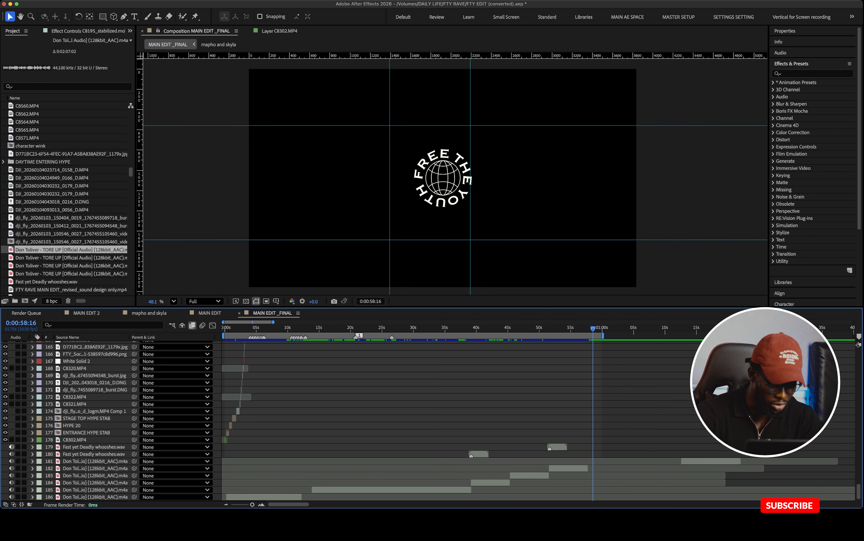
# Play the whole edit from the start to the closing logo at 0:00:58:08, and move the playhead back to 0:00:56:22
pyautogui.press('Home')
pyautogui.press('space')
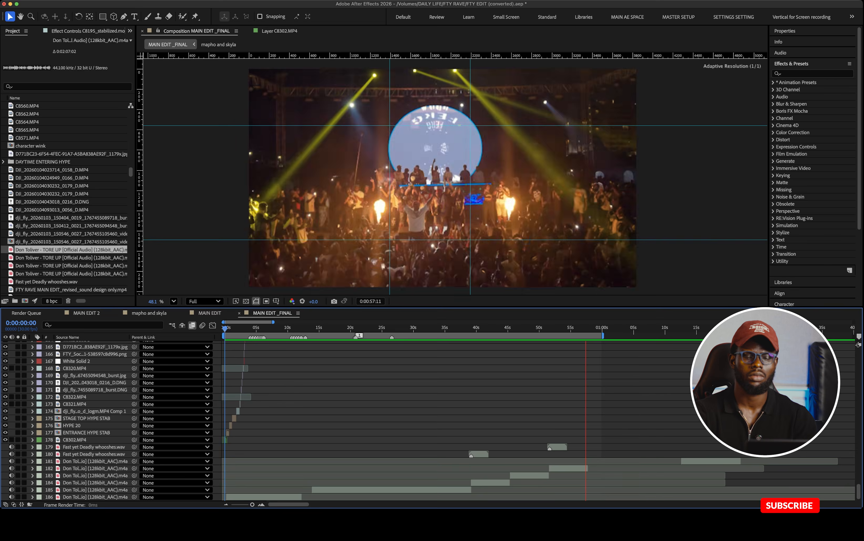
pyautogui.press('space')
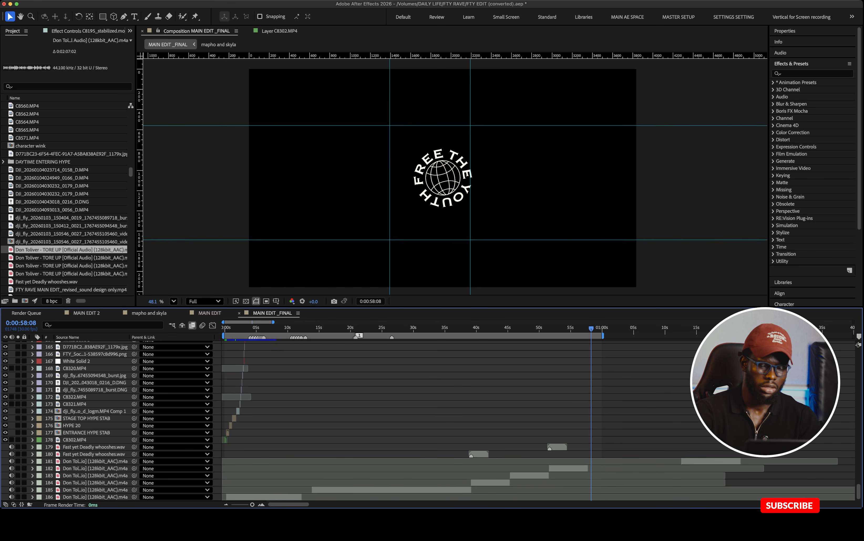
pyautogui.moveTo(591, 328); pyautogui.dragTo(581, 328)
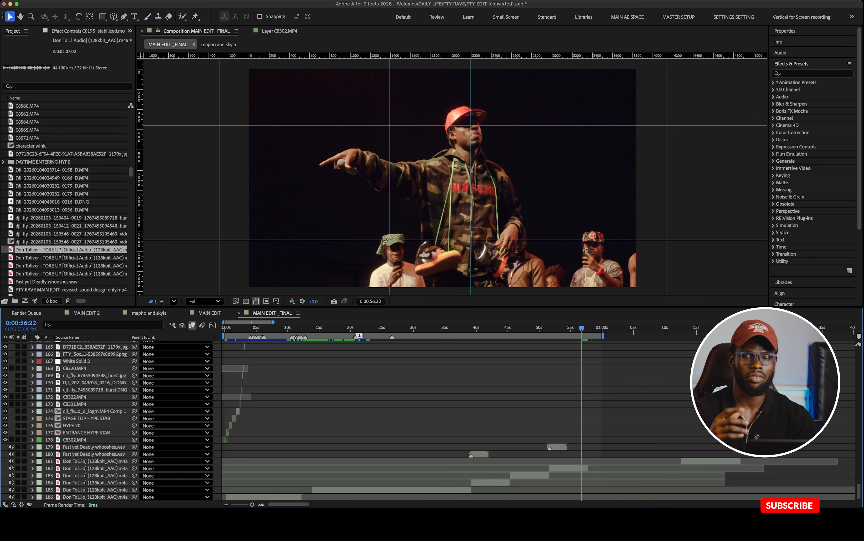
# Switch to the FTY sound design_2 project in Premiere Pro and examine the sequence's layered audio tracks down to Audio 14
pyautogui.press('Home')
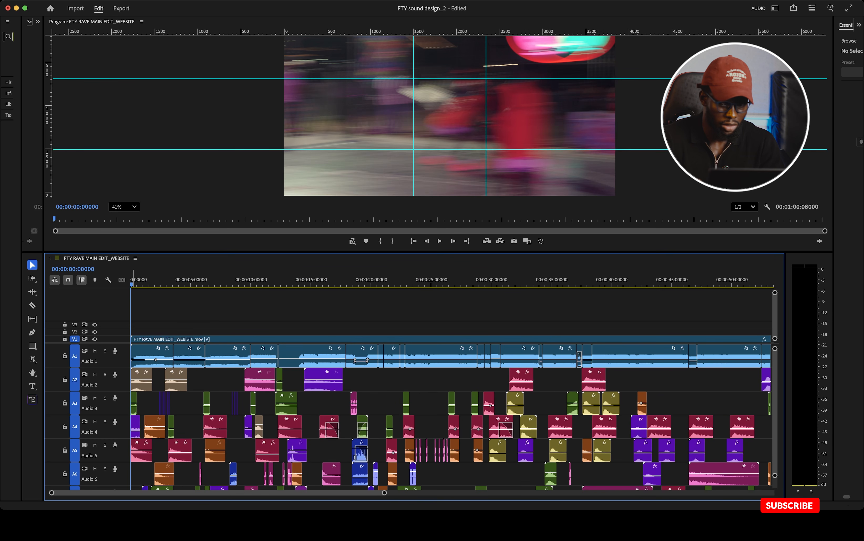
pyautogui.scroll(-10, 450, 416)
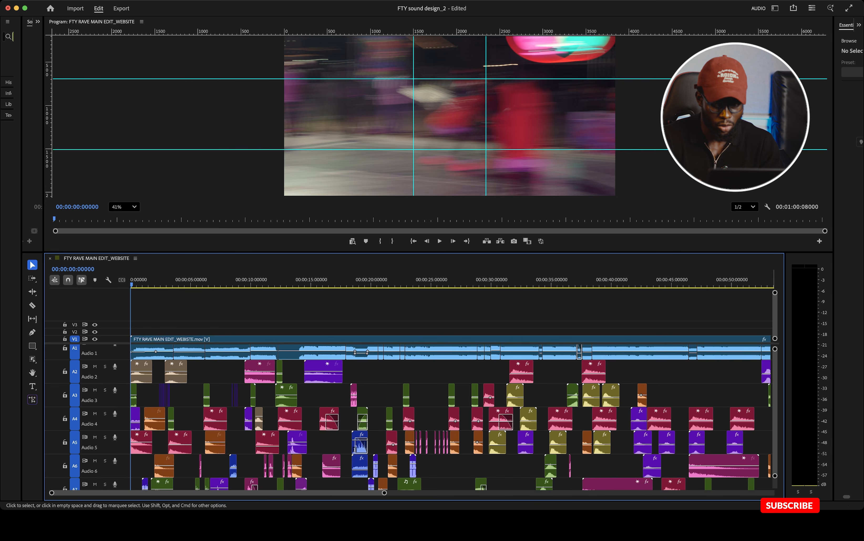
pyautogui.hscroll(3, 450, 417)
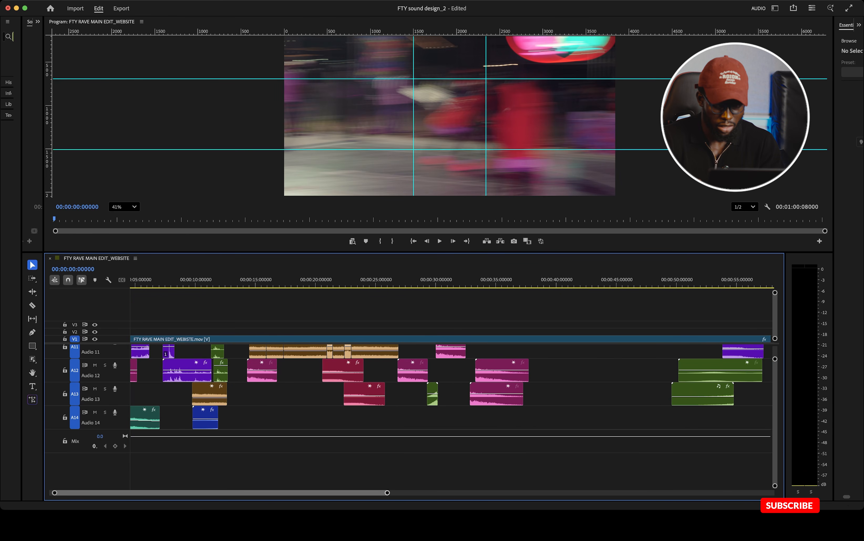
pyautogui.moveTo(388, 492); pyautogui.dragTo(463, 492)
pyautogui.scroll(6, 450, 416)
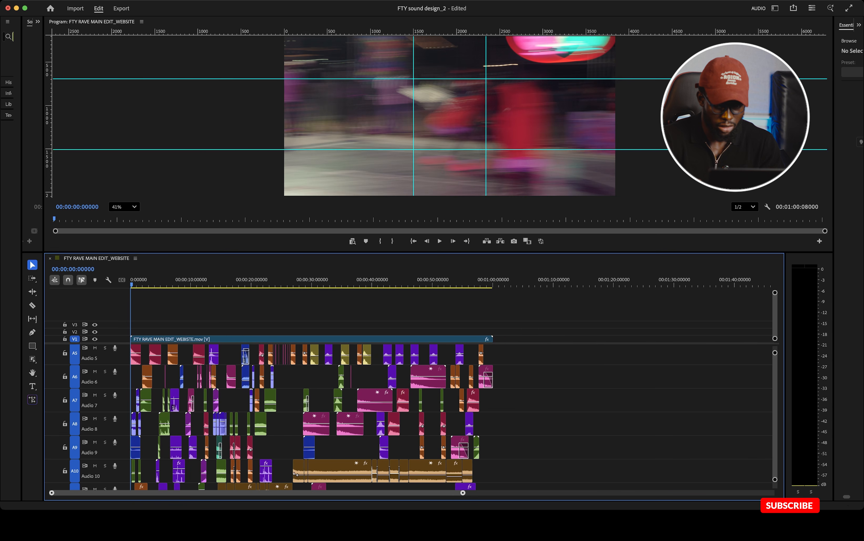
pyautogui.scroll(-1, 450, 416)
pyautogui.scroll(-2, 451, 416)
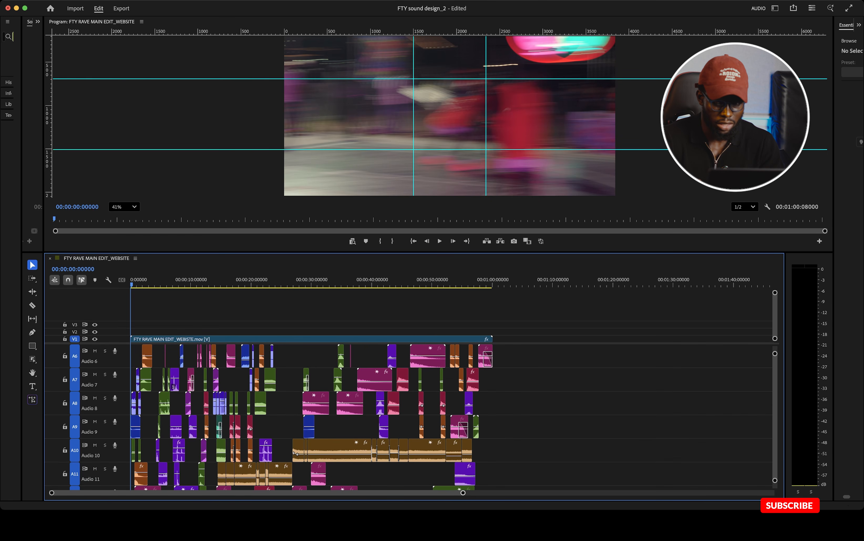
# Examine the sound effect clips more closely on the tracks down to Audio 13 and back up to Audio 1
pyautogui.moveTo(463, 493); pyautogui.dragTo(386, 492)
pyautogui.scroll(-1, 450, 416)
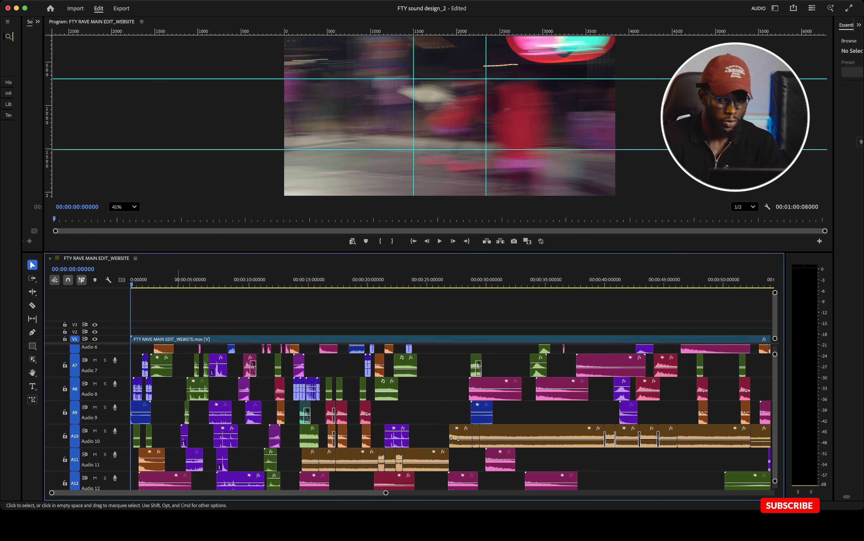
pyautogui.scroll(-2, 249, 393)
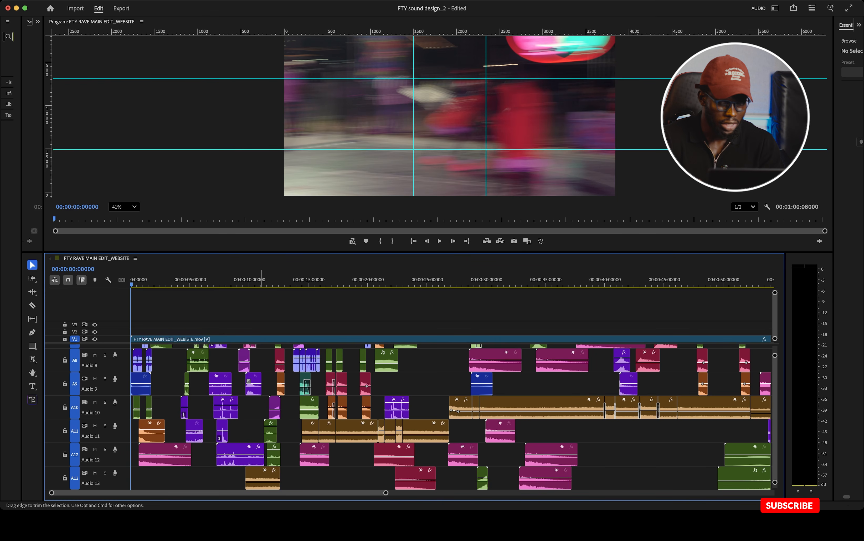
pyautogui.scroll(3, 450, 416)
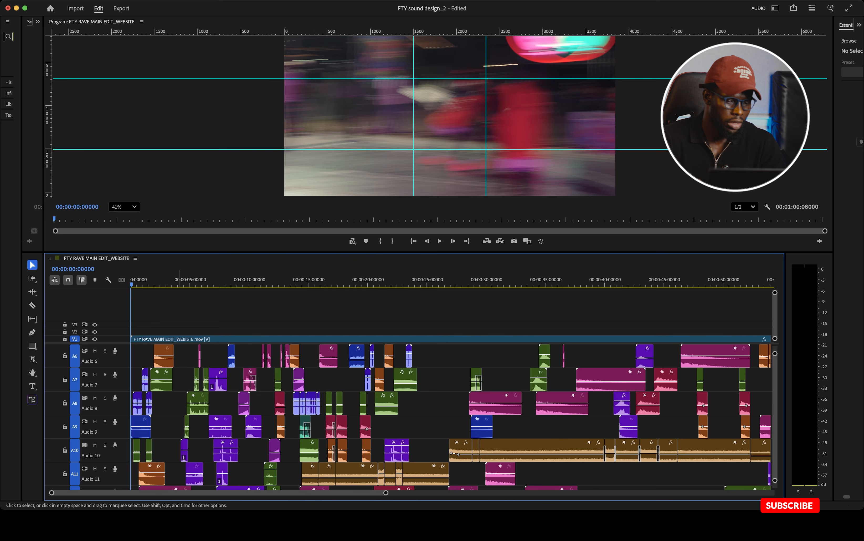
pyautogui.scroll(2, 175, 417)
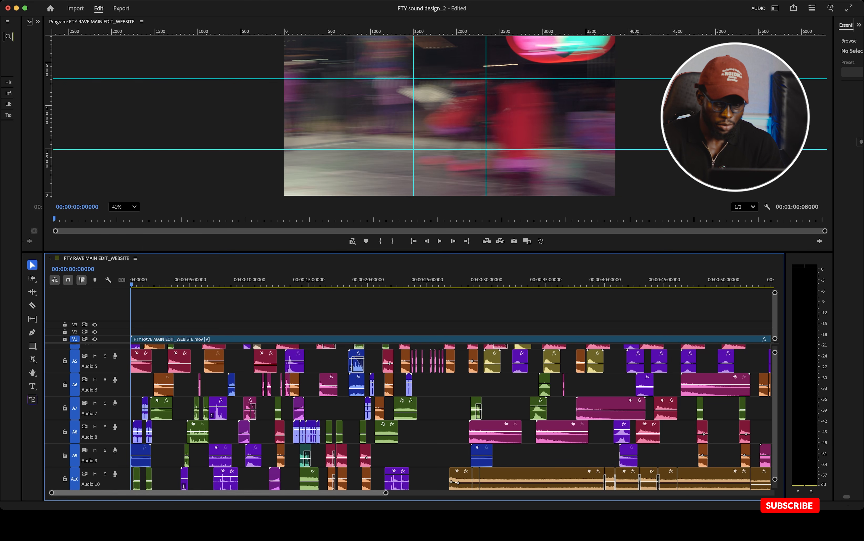
pyautogui.moveTo(386, 492); pyautogui.dragTo(360, 492)
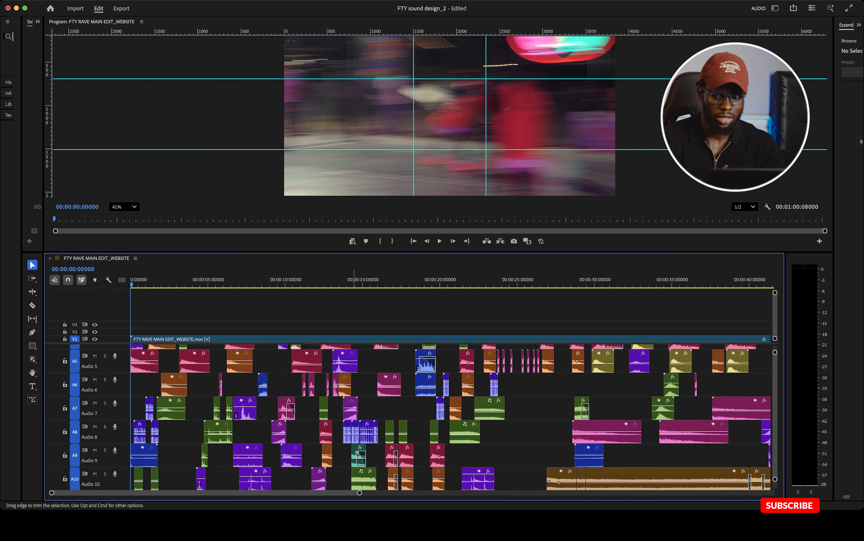
pyautogui.scroll(3, 354, 451)
pyautogui.scroll(1, 353, 416)
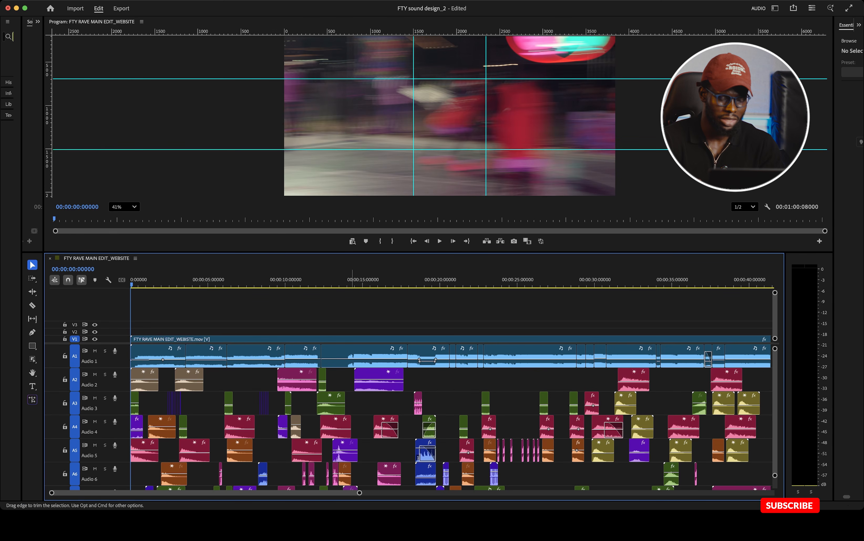
# Magnify the timeline to about the first 30 seconds and play the opening shots from the start of the sequence
pyautogui.moveTo(360, 492); pyautogui.dragTo(330, 492)
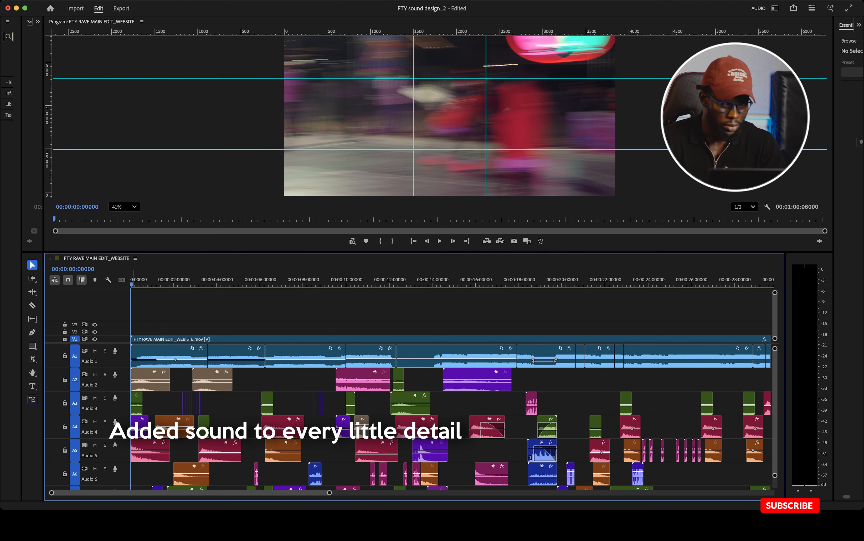
pyautogui.press('space')
pyautogui.press('space')
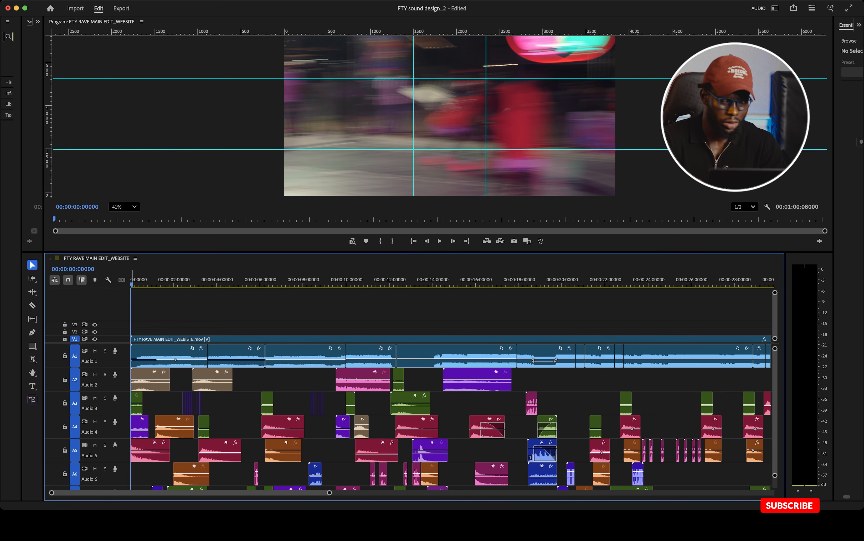
pyautogui.press('space')
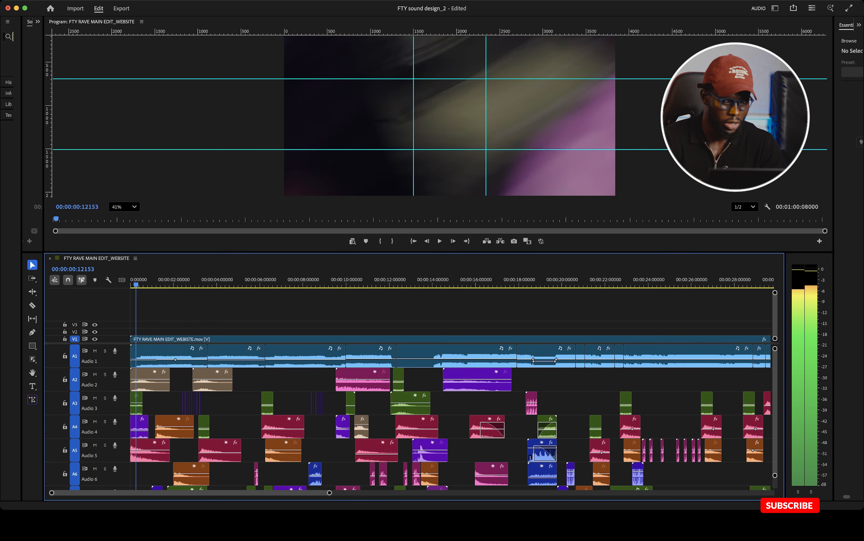
pyautogui.press('space')
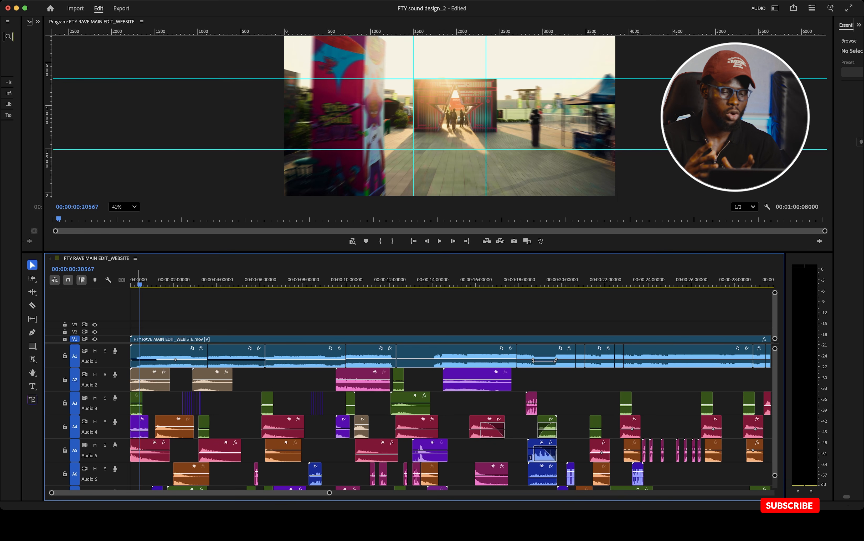
# Replay the opening transition from the start of the sequence and stop at 00:00:00:30400, on the star-shaped entrance shot
pyautogui.press('Home')
pyautogui.press('space')
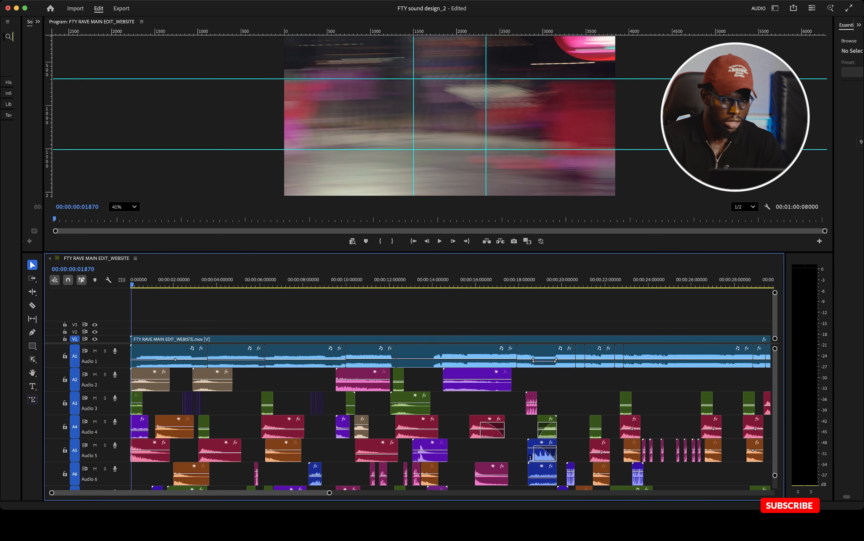
pyautogui.press('Home')
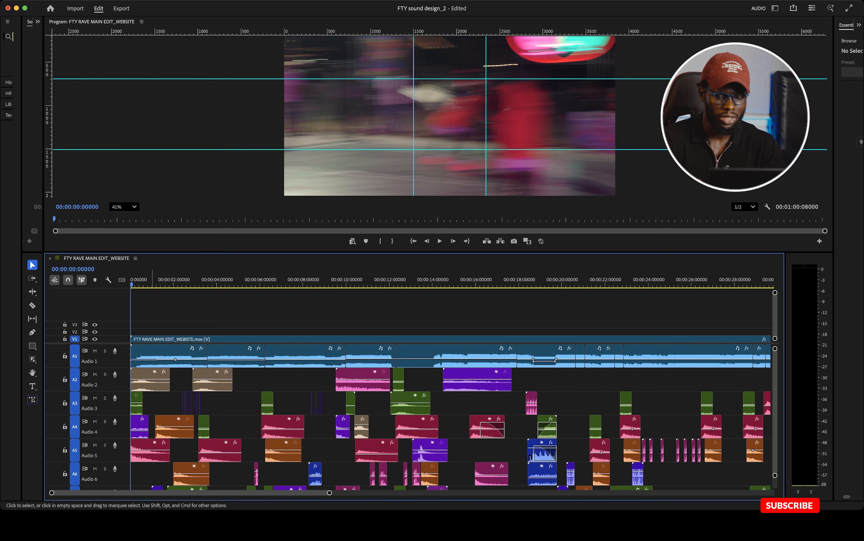
pyautogui.press('space')
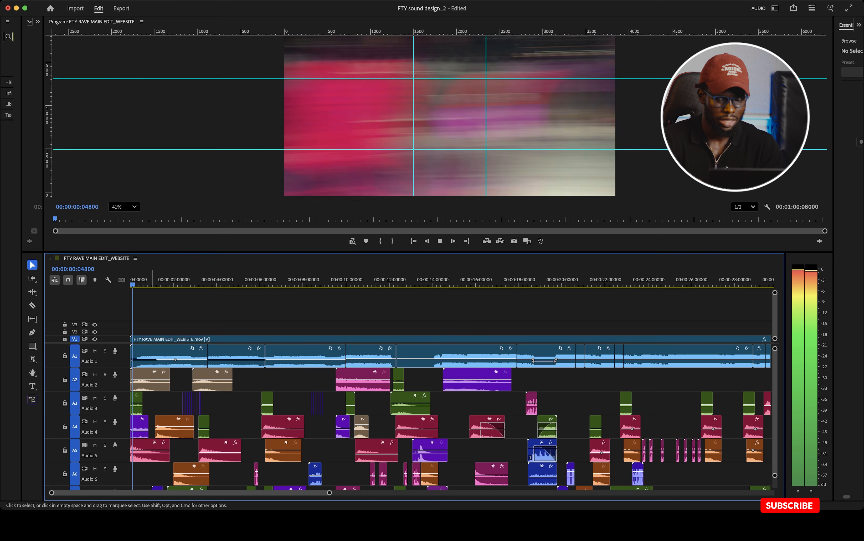
pyautogui.press('space')
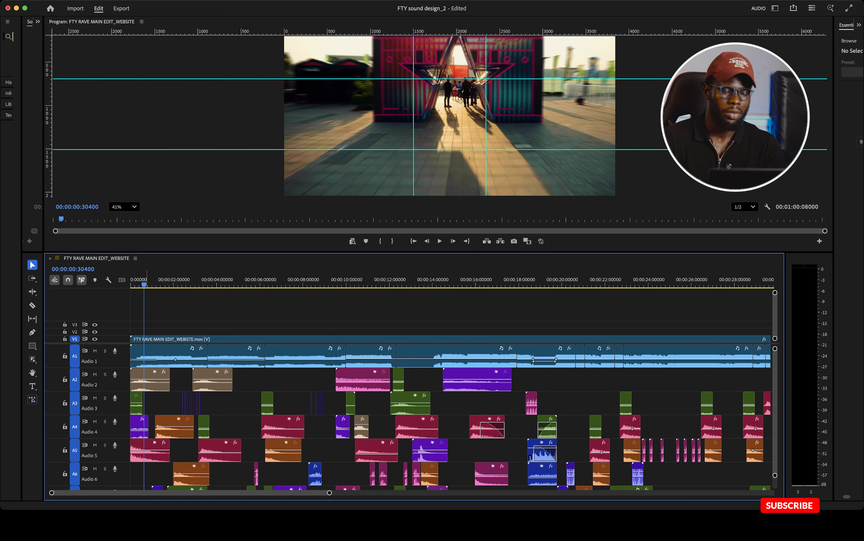
# Scrub the playhead back and forth between the entrance shot and the first FTY sign, with the tracks down to Audio 8 in view
pyautogui.moveTo(144, 284); pyautogui.dragTo(136, 284)
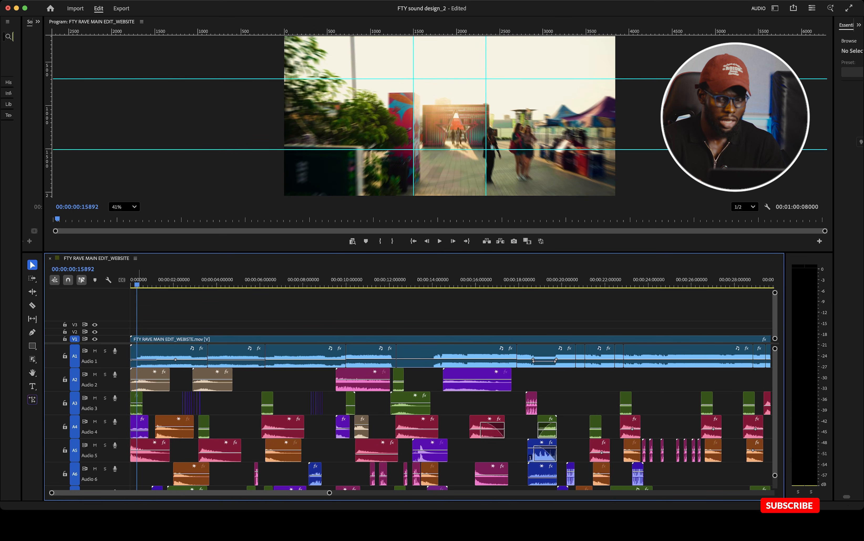
pyautogui.scroll(-3, 150, 429)
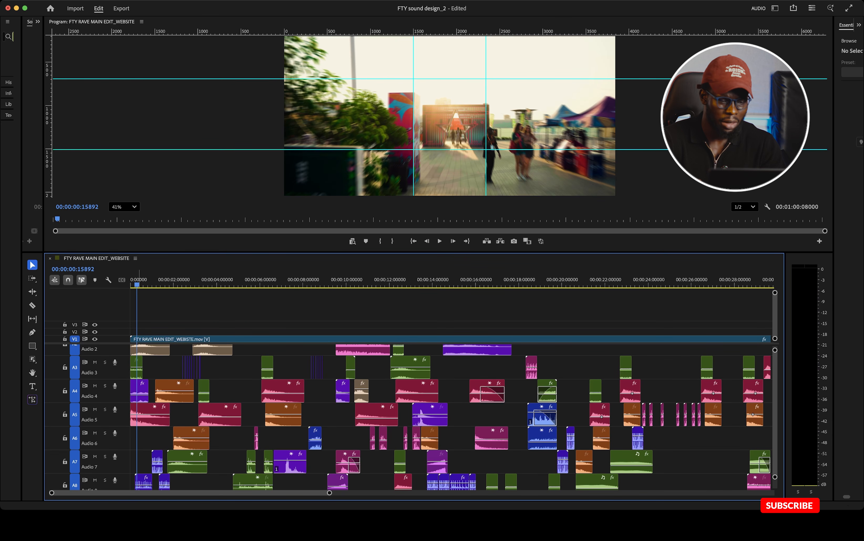
pyautogui.moveTo(137, 284); pyautogui.dragTo(146, 284)
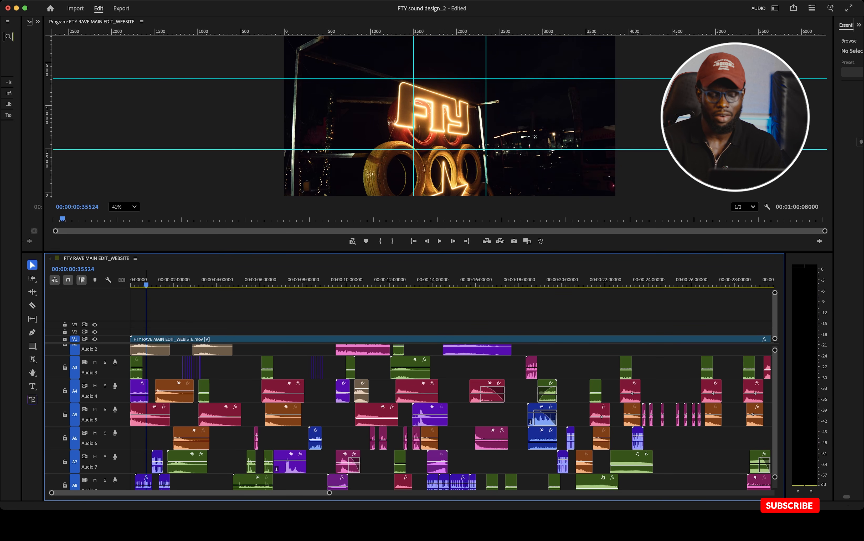
pyautogui.moveTo(146, 284); pyautogui.dragTo(140, 284)
pyautogui.scroll(-1, 425, 434)
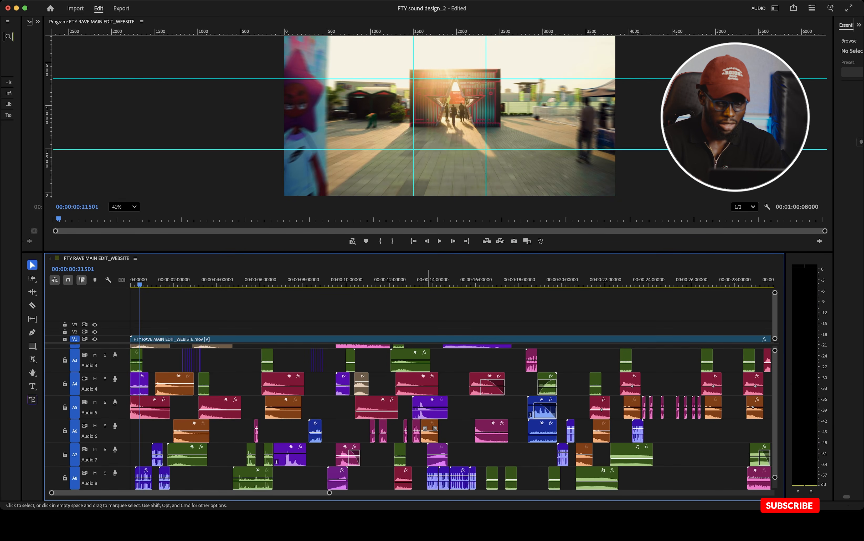
# Magnify the timeline to about the first nine seconds and play the opening from near the start through the entrance shot
pyautogui.moveTo(330, 493); pyautogui.dragTo(276, 492)
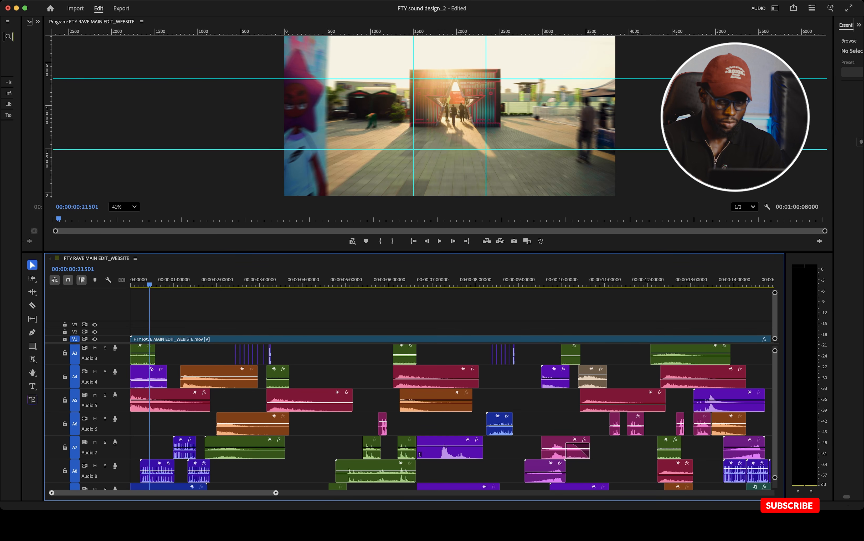
pyautogui.moveTo(276, 493); pyautogui.dragTo(245, 492)
pyautogui.scroll(-2, 278, 422)
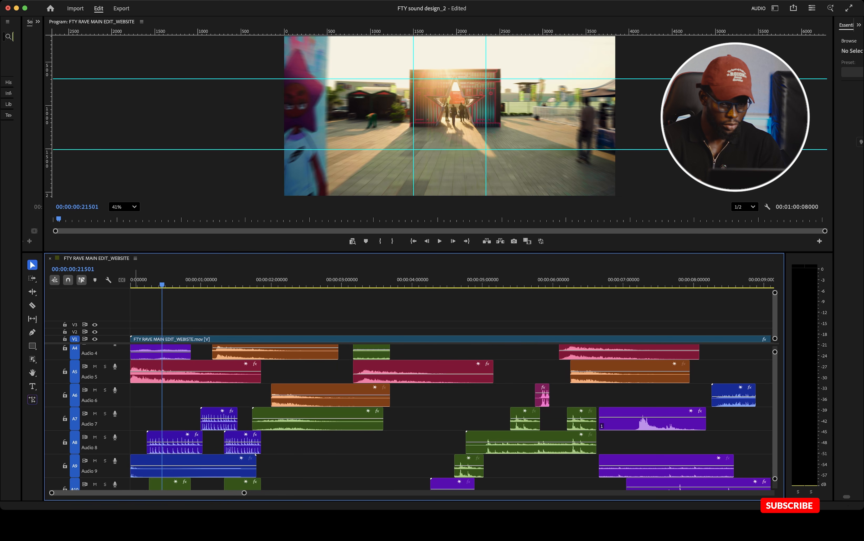
pyautogui.click(137, 282)
pyautogui.press('space')
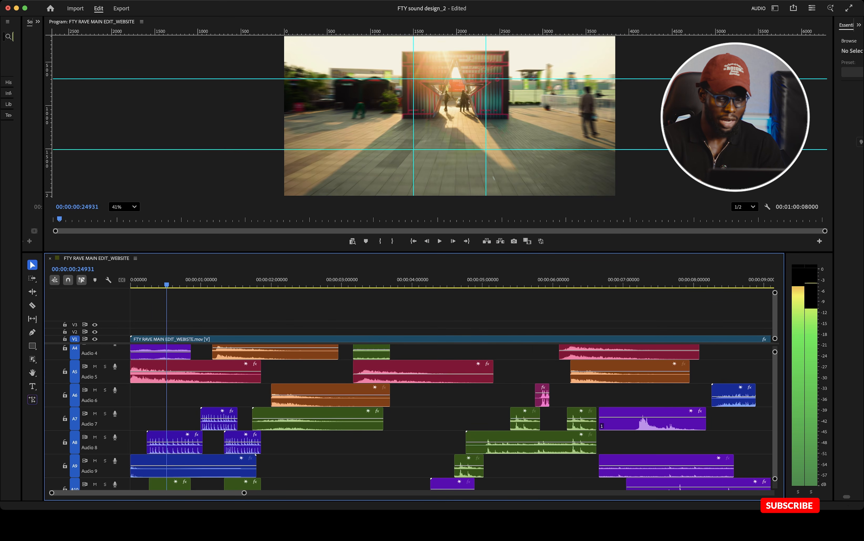
pyautogui.press('space')
# Select the first clip on Audio 8 and play on to 00:00:01:35391 to hear it with the FTY sign shots
pyautogui.click(175, 445)
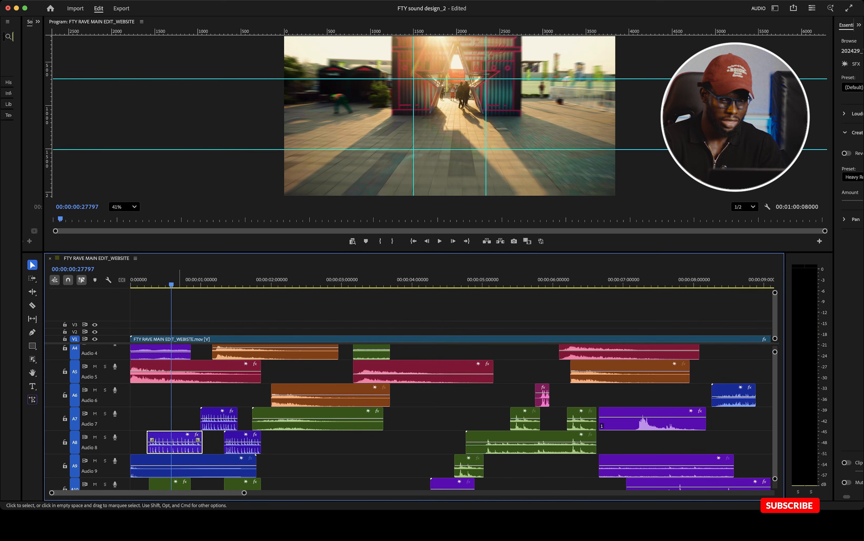
pyautogui.press('space')
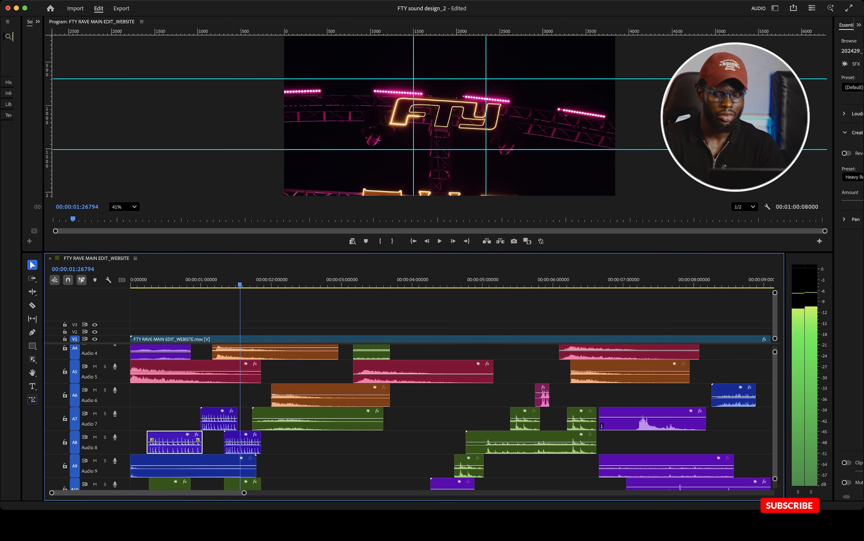
pyautogui.press('space')
pyautogui.scroll(-2, 420, 416)
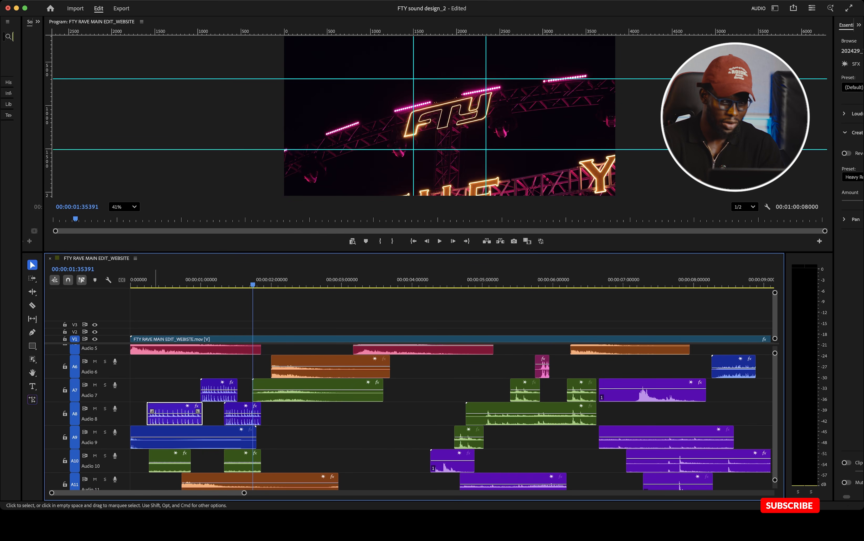
# Select the camera flash charge clip on Audio 9 and play it from the start of the sequence to 00:00:01:36800
pyautogui.click(146, 280)
pyautogui.click(148, 442)
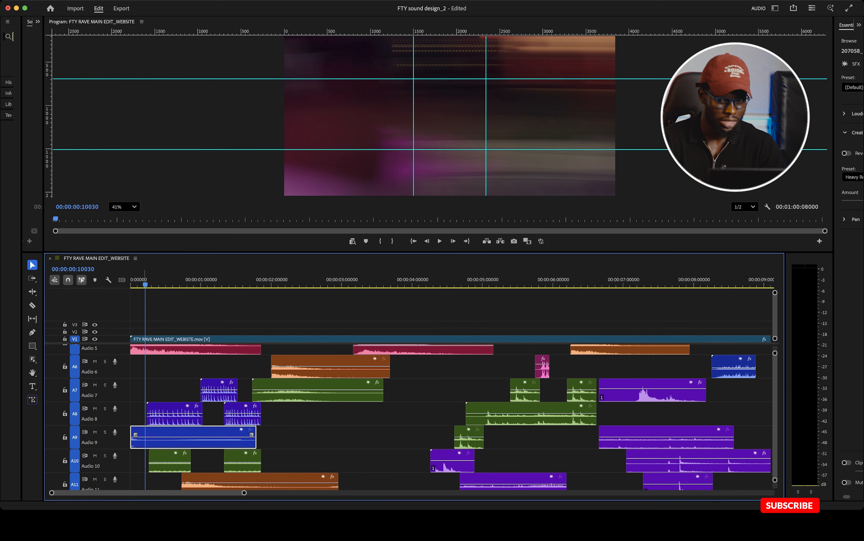
pyautogui.moveTo(144, 280); pyautogui.dragTo(131, 280)
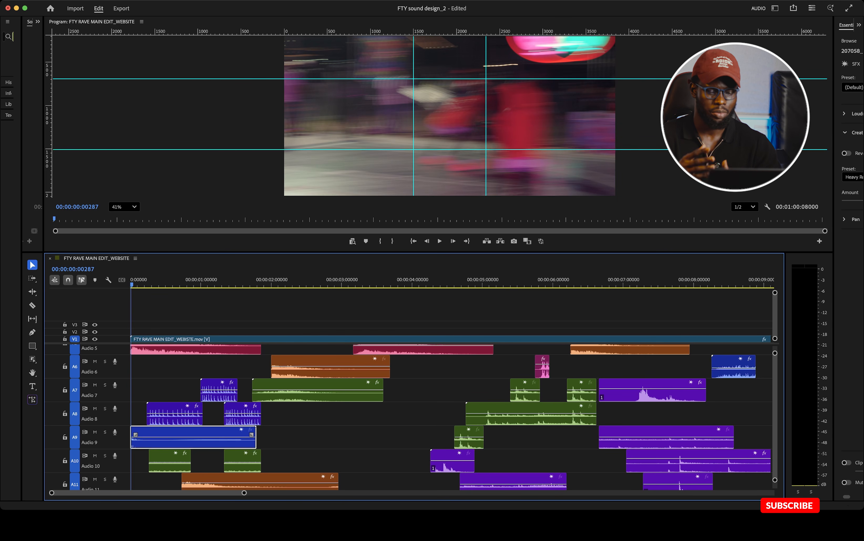
pyautogui.press('space')
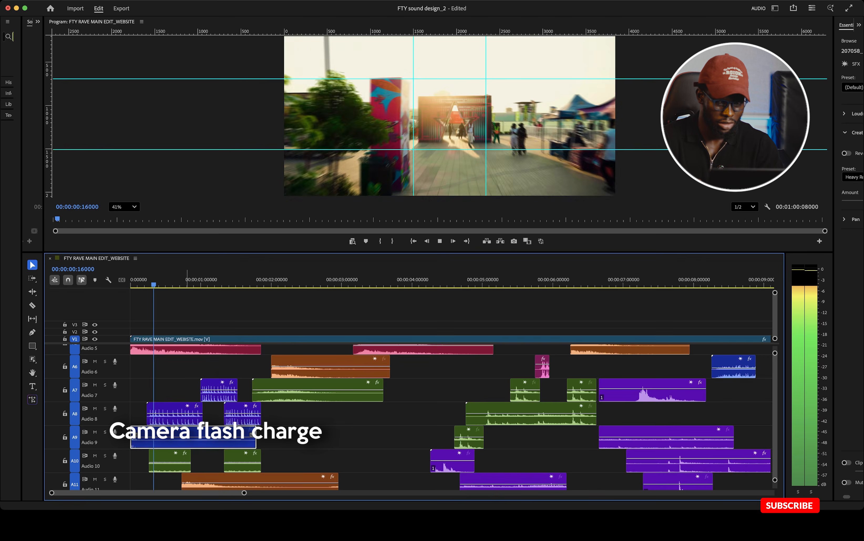
pyautogui.press('space')
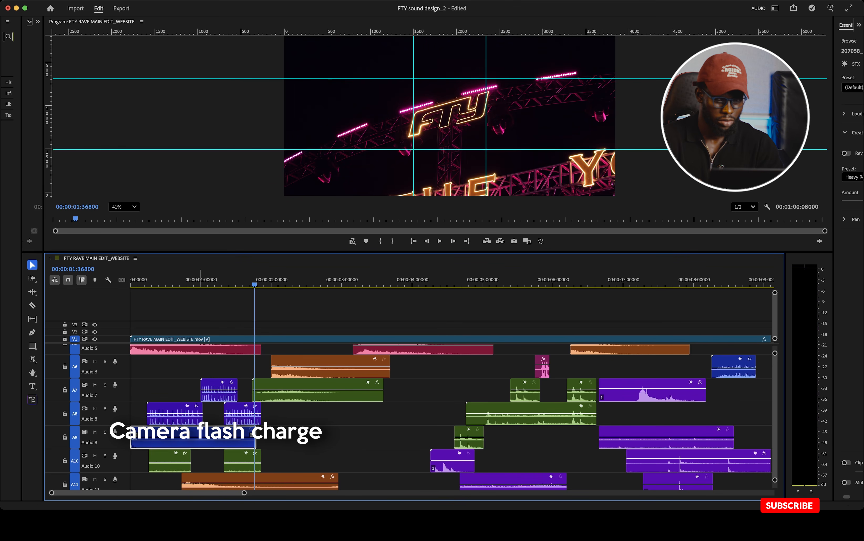
# Play from 00:00:00:22925 into the long Audio 11 and Audio 12 clips, and cue the playhead just before they begin
pyautogui.click(164, 281)
pyautogui.scroll(-3, 213, 411)
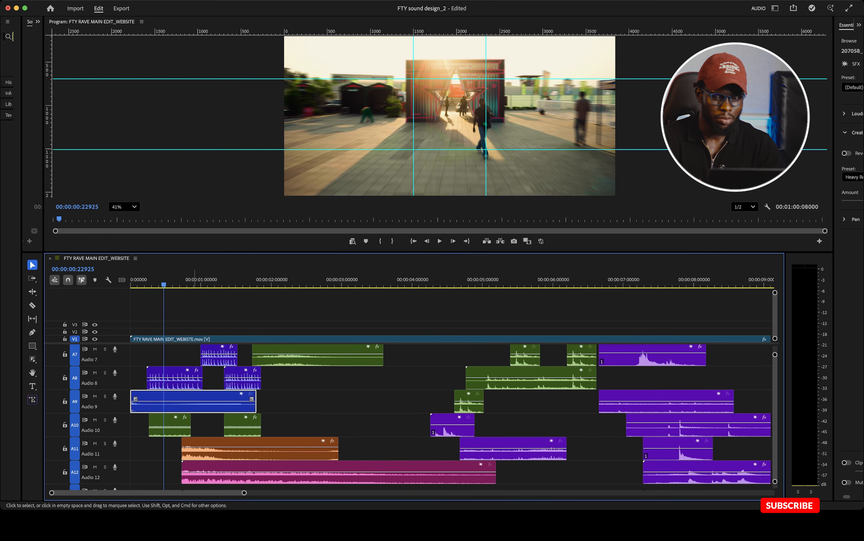
pyautogui.press('space')
pyautogui.press('space')
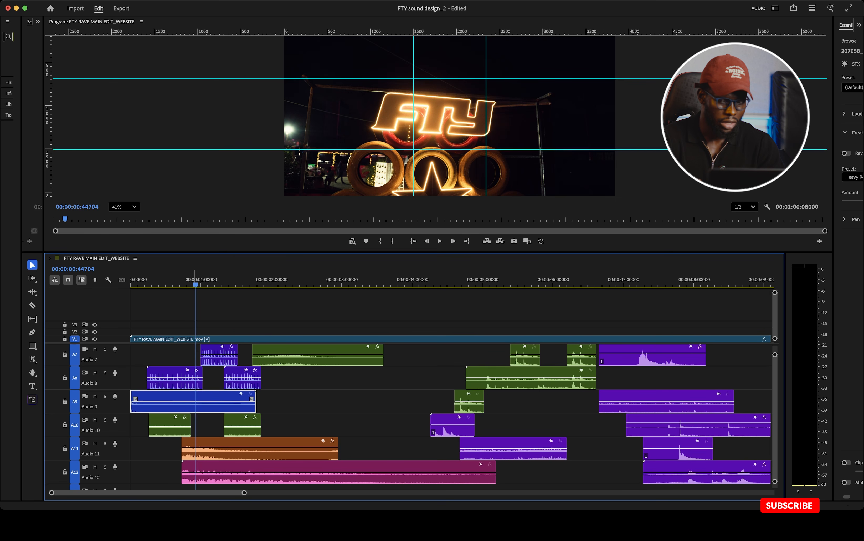
pyautogui.click(179, 280)
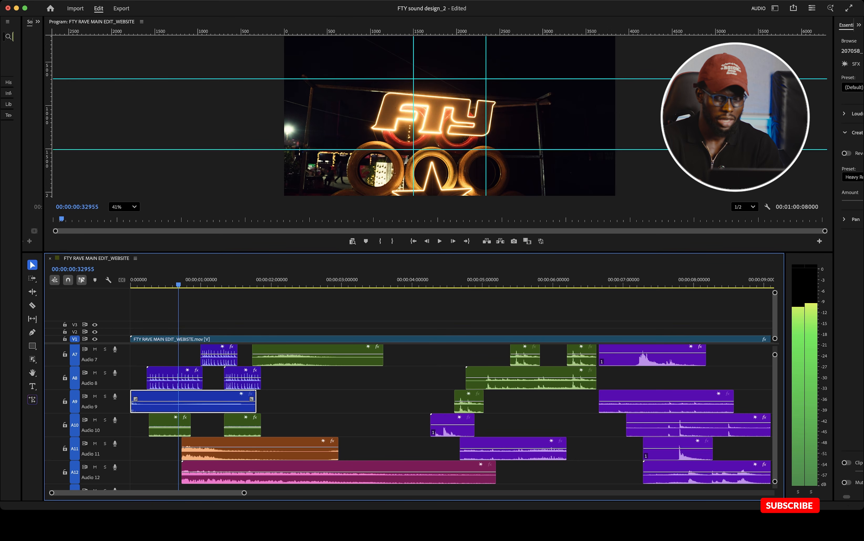
# Play the opening twice from the start of the sequence through the first FTY sign shots, stopping the second pass at 00:00:01:30400
pyautogui.press('Home')
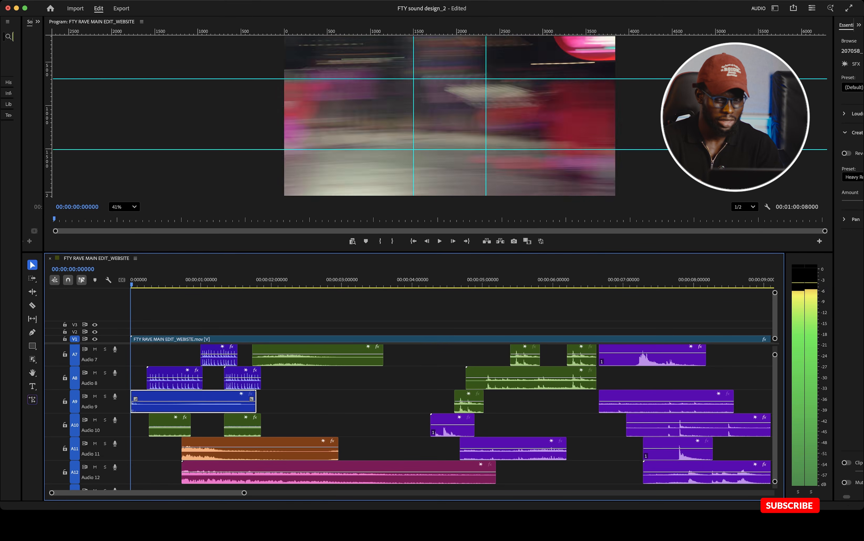
pyautogui.press('space')
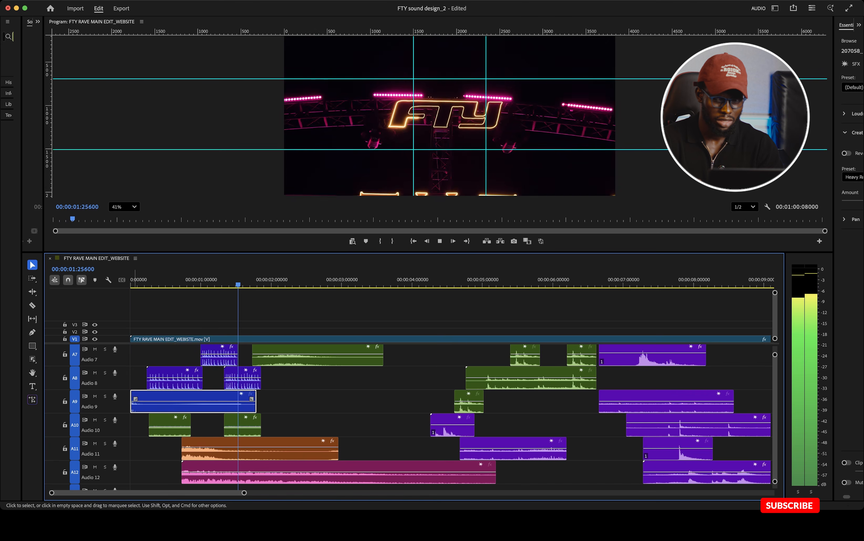
pyautogui.press('space')
pyautogui.press('Home')
pyautogui.press('space')
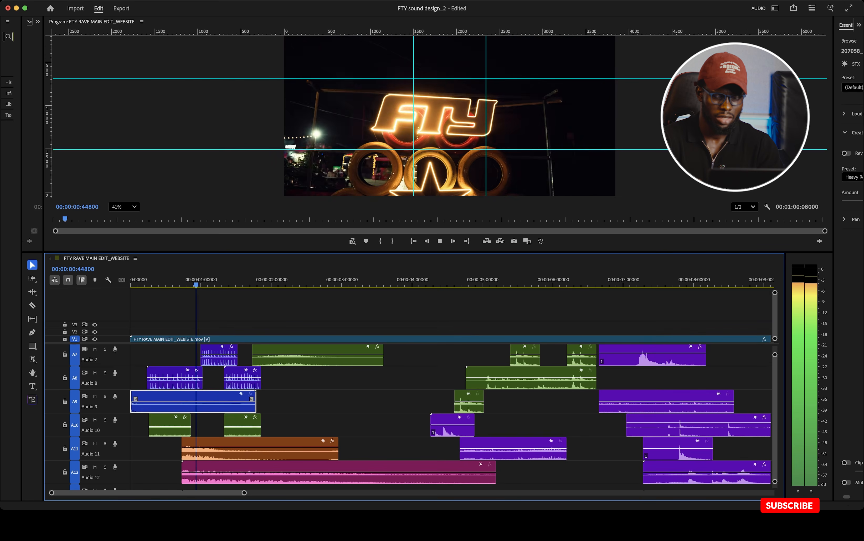
pyautogui.press('space')
# Bring the Audio 4 to Audio 9 clips into view and play on to 00:00:03:33600, at the shot of the two women
pyautogui.scroll(3, 450, 417)
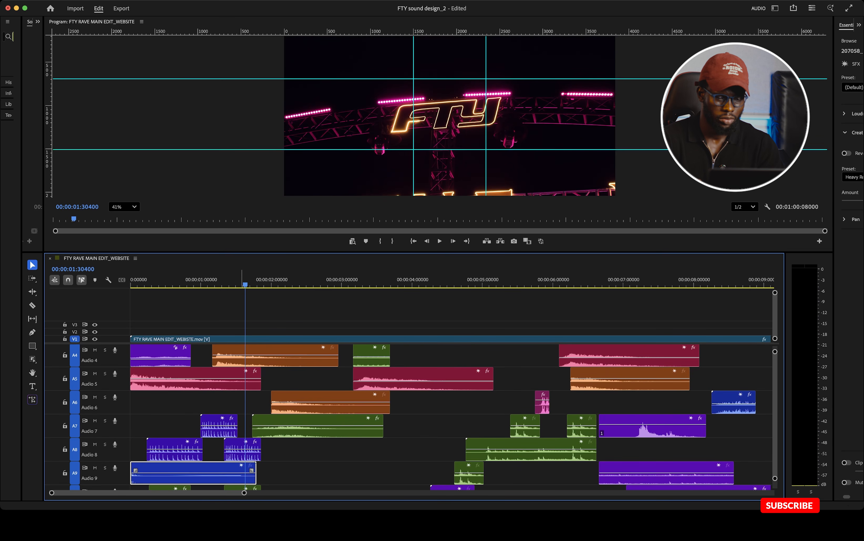
pyautogui.press('space')
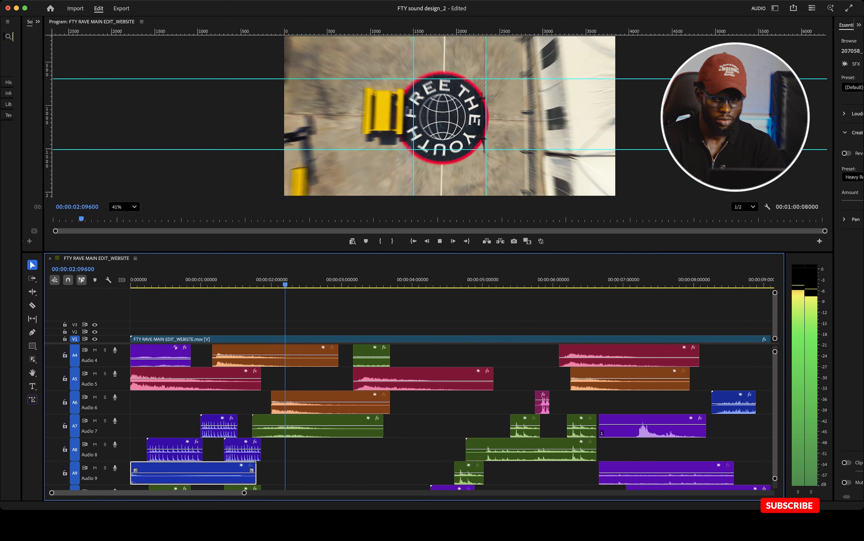
pyautogui.press('space')
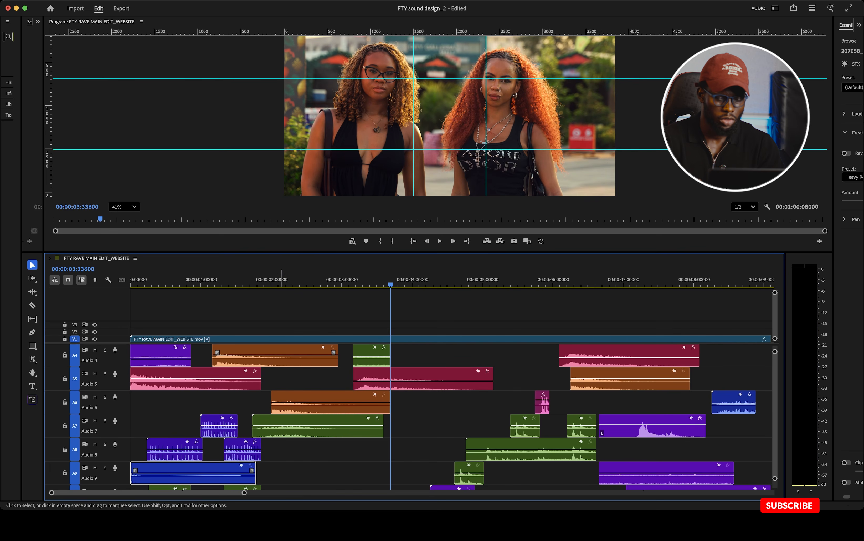
# Cue the playhead to 00:00:02:21492 at the row of short Audio 3 clips, magnify them and play them to 00:00:02:25539
pyautogui.scroll(3, 286, 416)
pyautogui.click(303, 281)
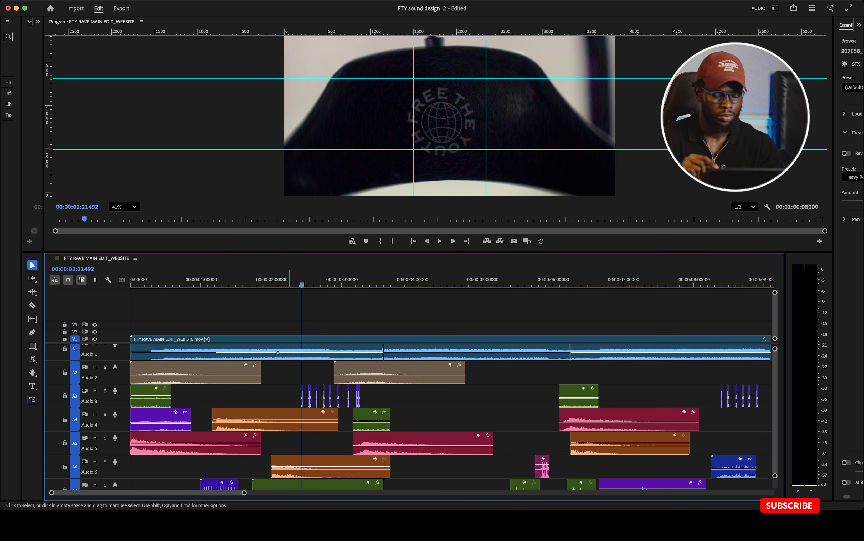
pyautogui.scroll(-1, 450, 416)
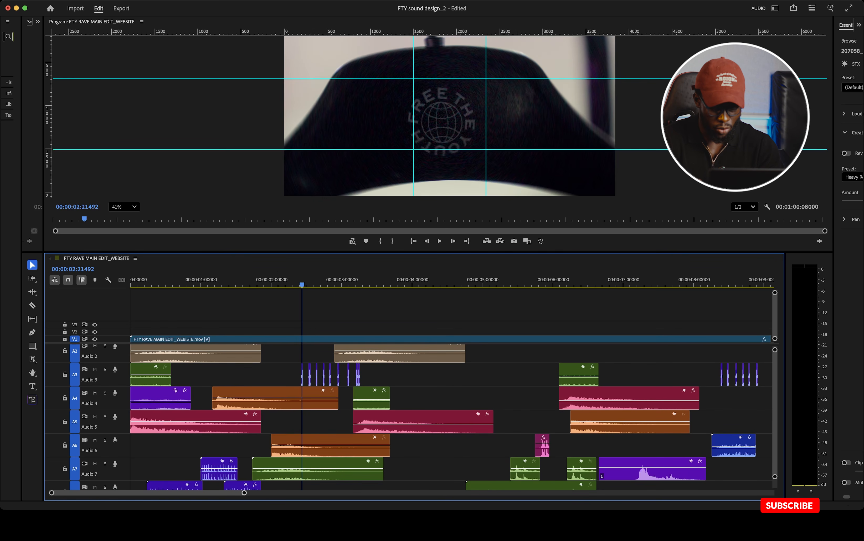
pyautogui.press('=')
pyautogui.press('=')
pyautogui.press('=')
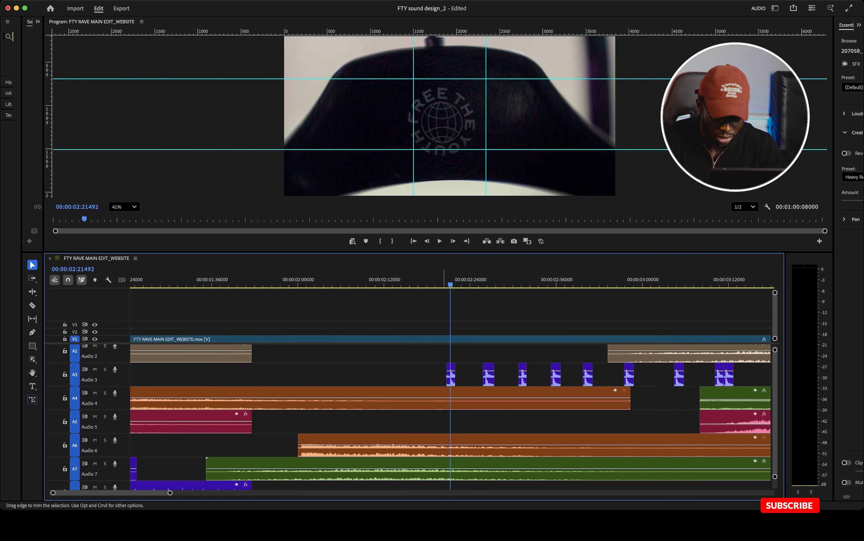
pyautogui.hotkey('shift', 'l')
pyautogui.press('k')
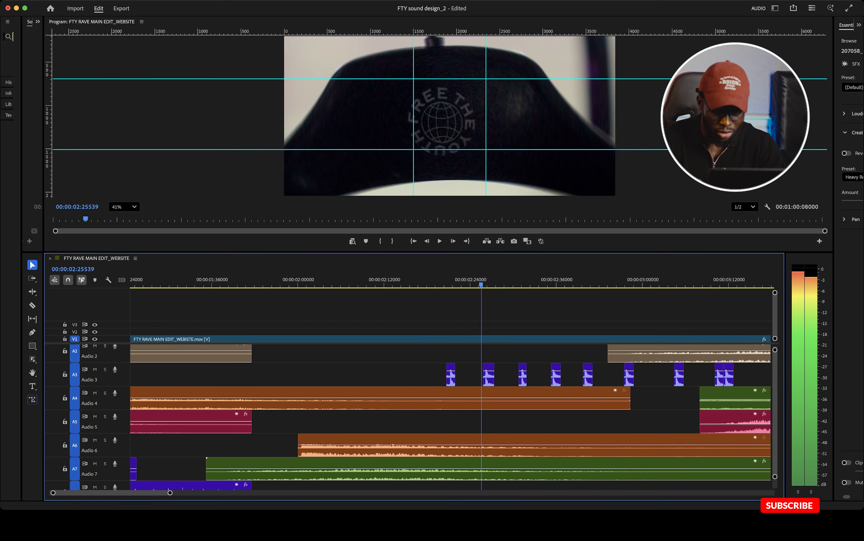
# Replay the first short Audio 3 clips and cue the playhead back to 00:00:02:18628, just before the row begins
pyautogui.scroll(1, 483, 379)
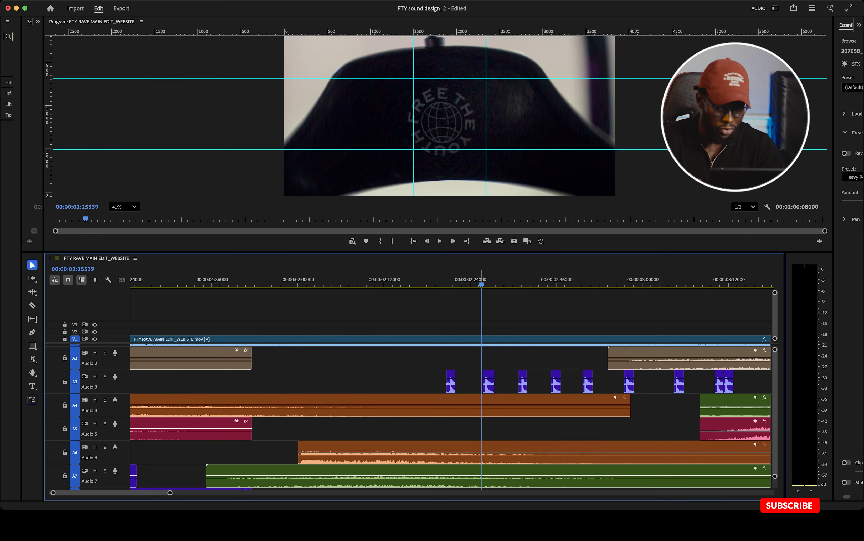
pyautogui.hotkey('shift', 'l')
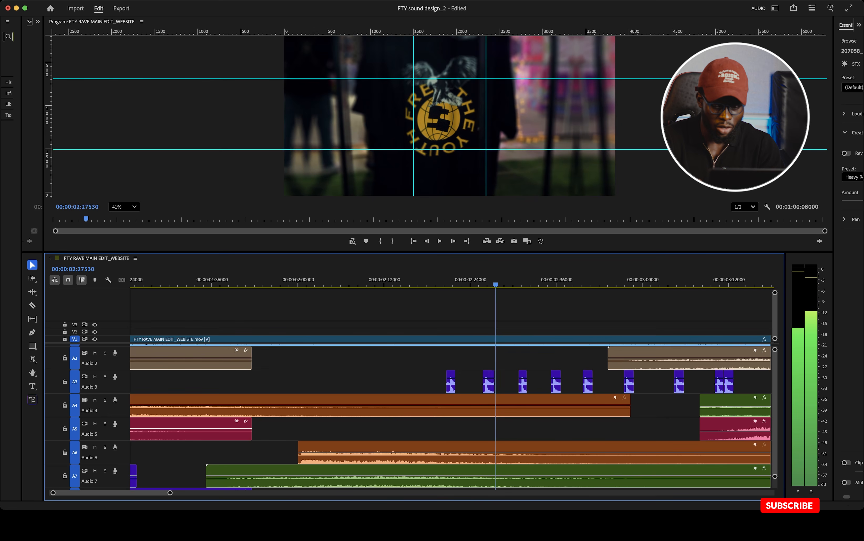
pyautogui.press('j')
pyautogui.press('k')
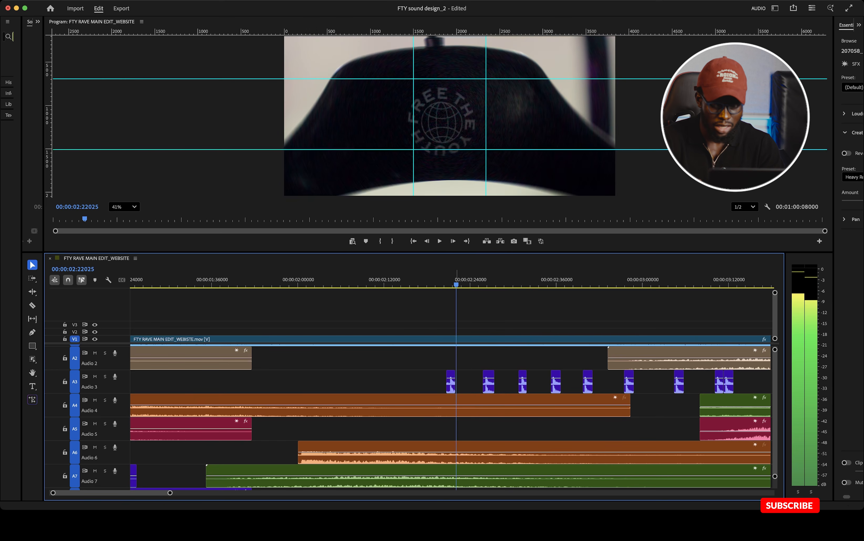
pyautogui.hscroll(4, 476, 405)
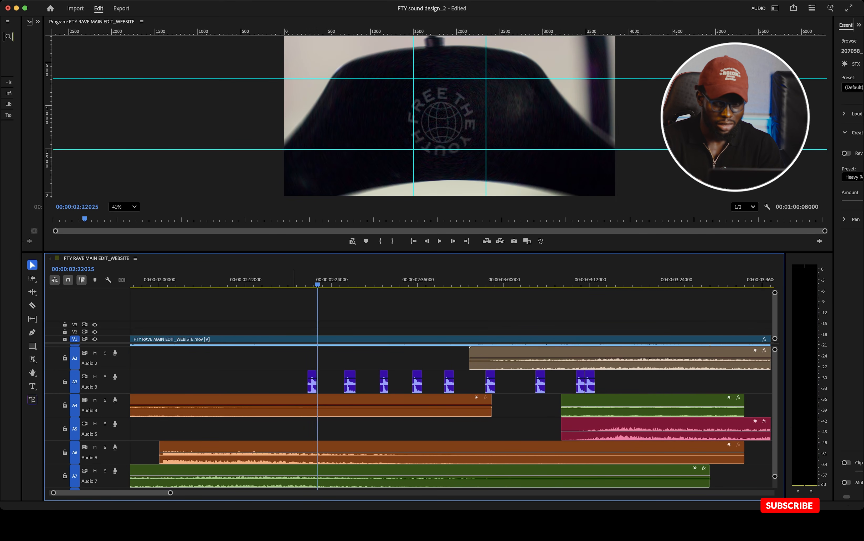
pyautogui.press('j')
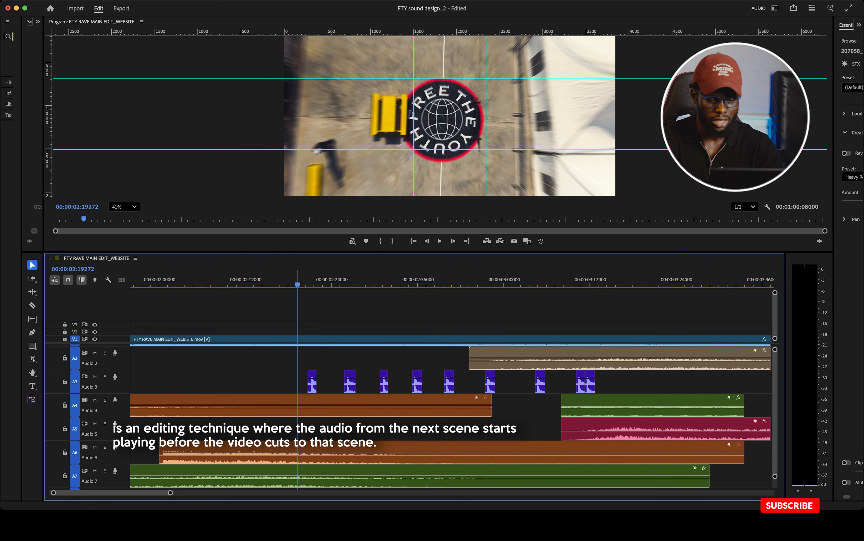
pyautogui.moveTo(297, 282); pyautogui.dragTo(293, 282)
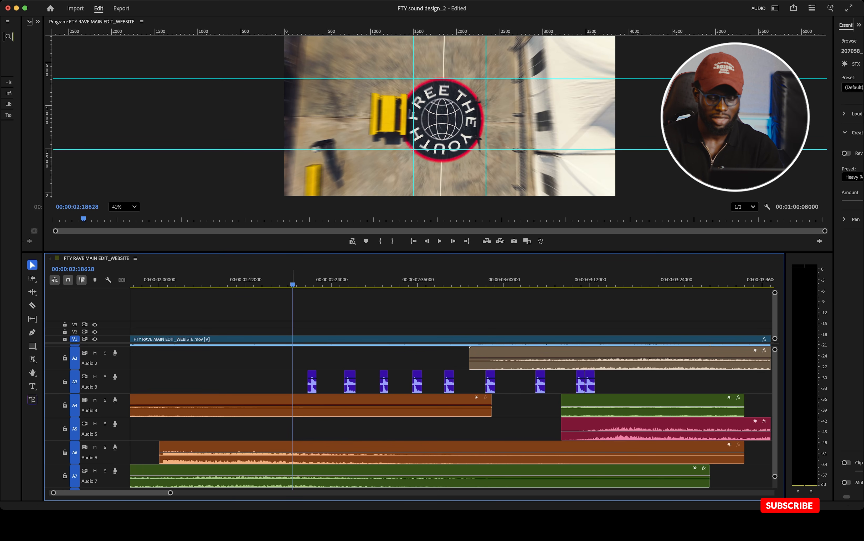
# Play from 00:00:02:18628 through the row of short Audio 3 clips, stopping at 00:00:03:35200 on the shot of the two women
pyautogui.press('space')
pyautogui.press('space')
pyautogui.press('space')
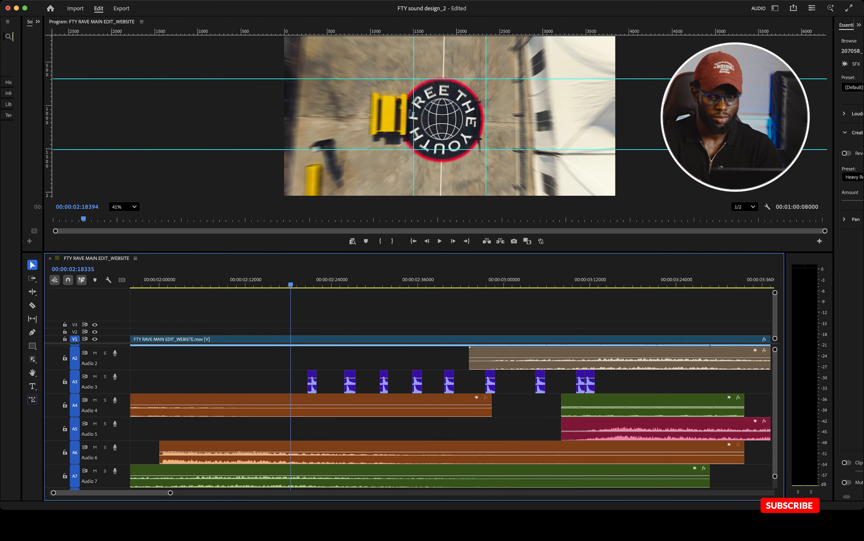
pyautogui.press('space')
pyautogui.press('space')
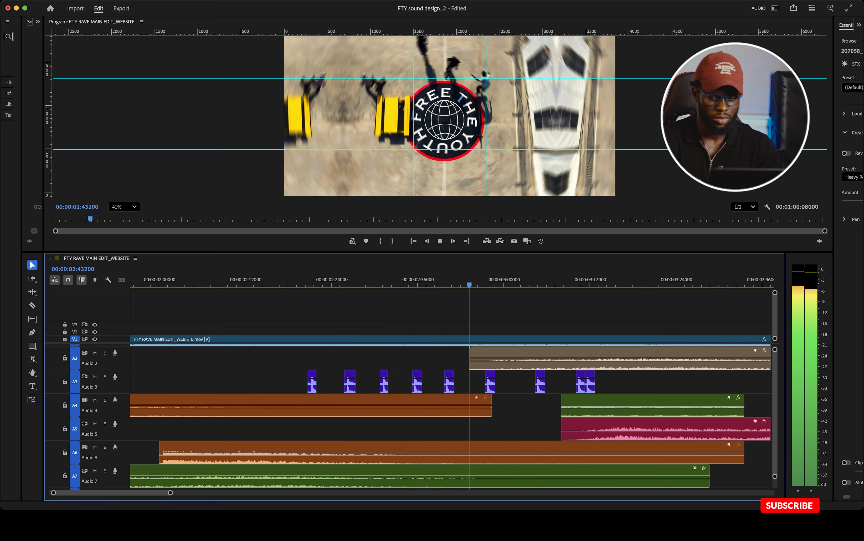
pyautogui.press('space')
pyautogui.press('space')
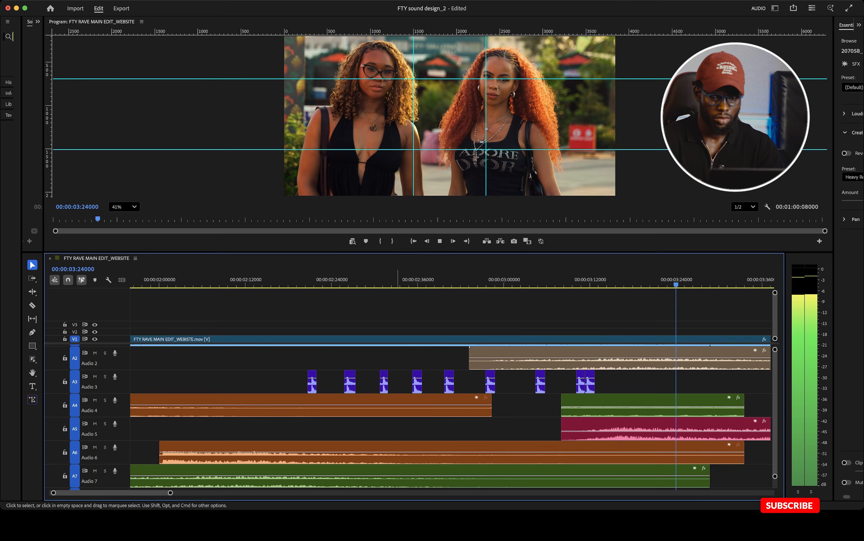
pyautogui.press('space')
# Play from the skateboard split screen at 00:00:05:39547 into the basketball split screen, and cue the playhead back to 00:00:03:40591
pyautogui.press('-')
pyautogui.press('-')
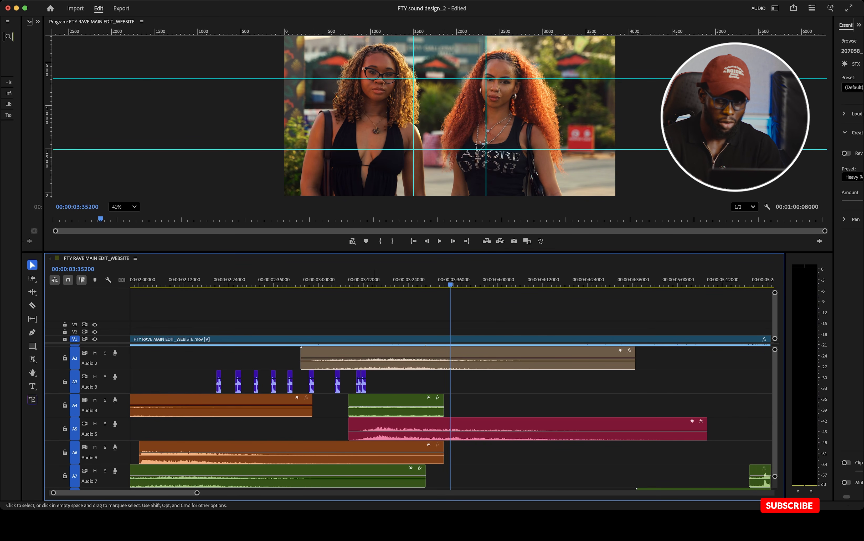
pyautogui.scroll(-3, 393, 404)
pyautogui.scroll(4, 411, 372)
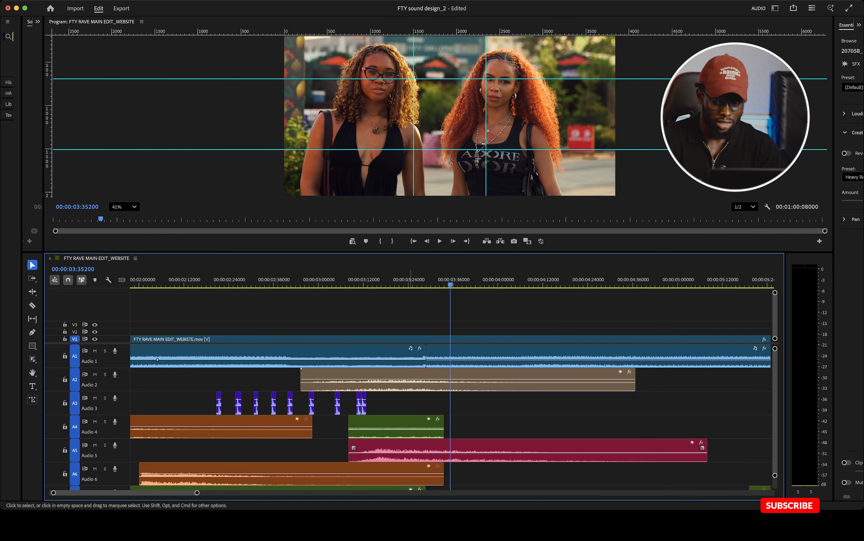
pyautogui.moveTo(197, 492); pyautogui.dragTo(267, 492)
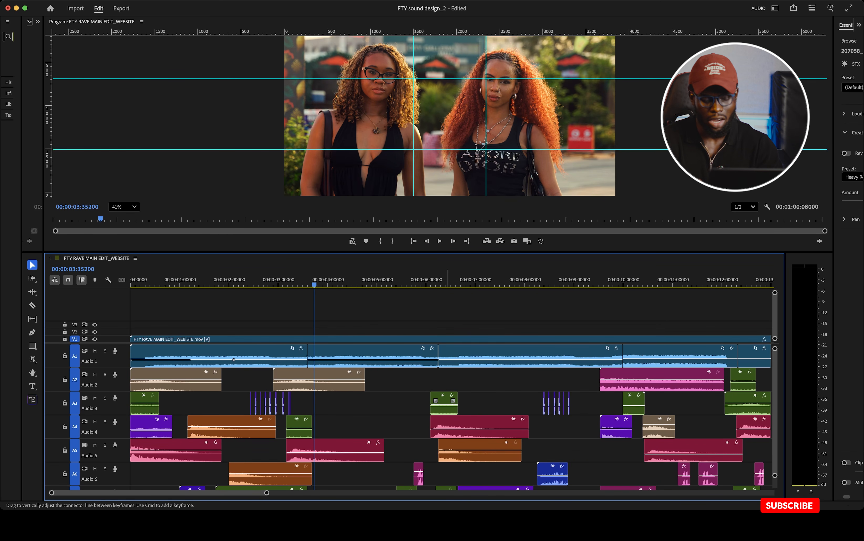
pyautogui.click(418, 283)
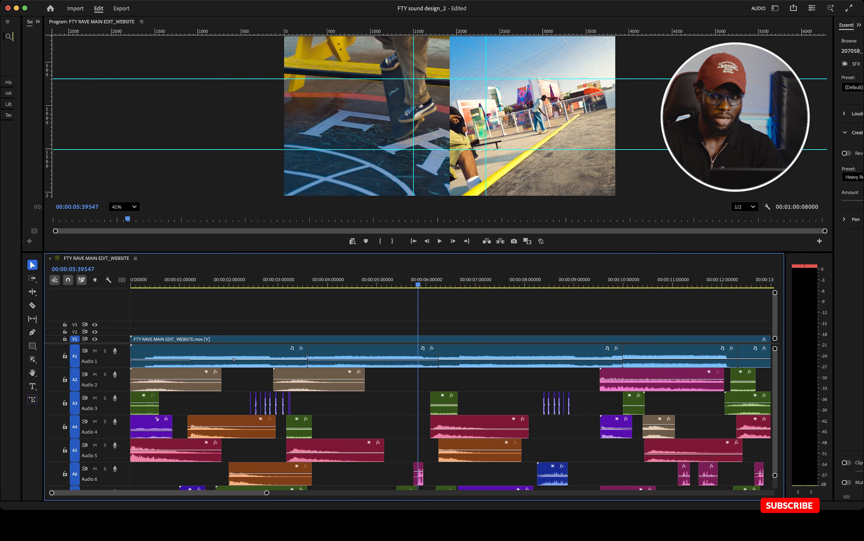
pyautogui.press('space')
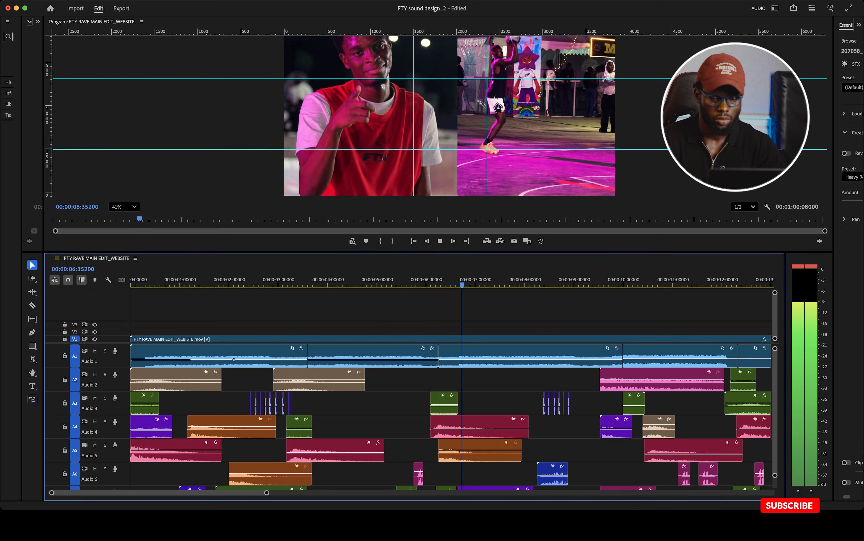
pyautogui.press('space')
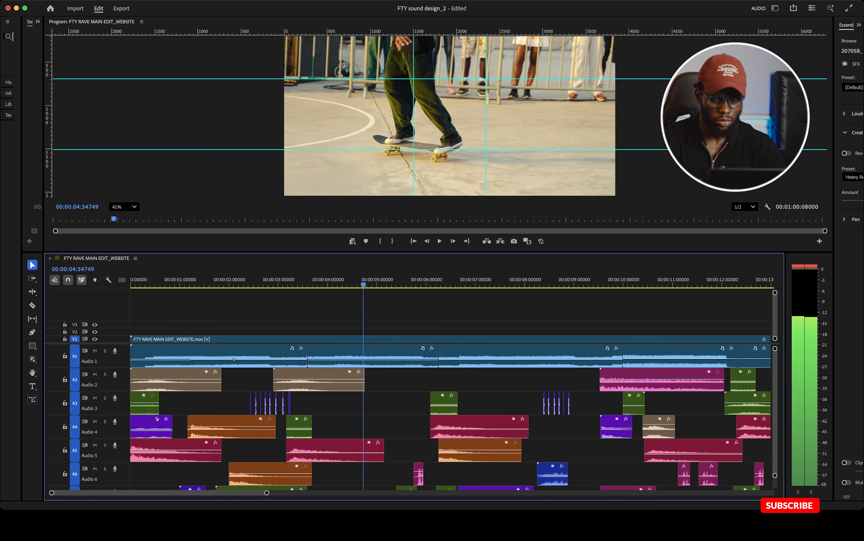
pyautogui.press('space')
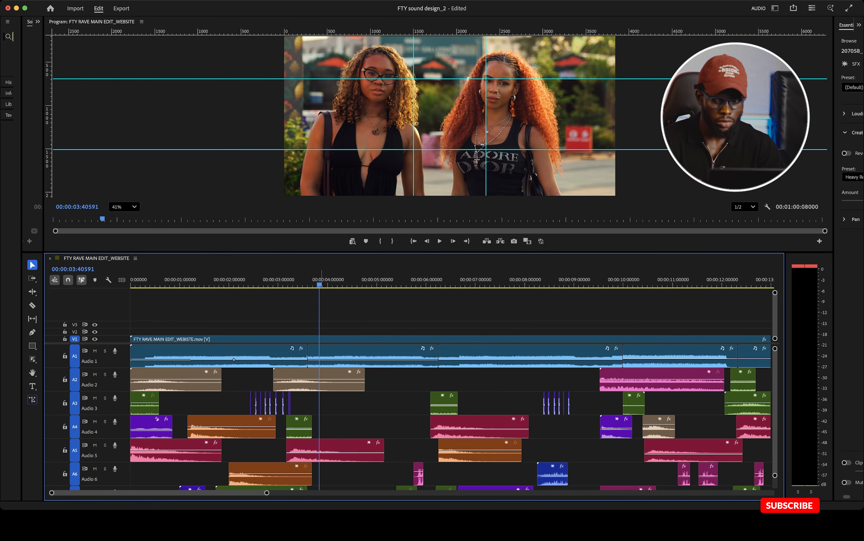
# Bring the Audio 8 to Audio 14 clips into view and play from 00:00:03:42229 to the skateboard split screen at 00:00:06:04800
pyautogui.scroll(-3, 369, 417)
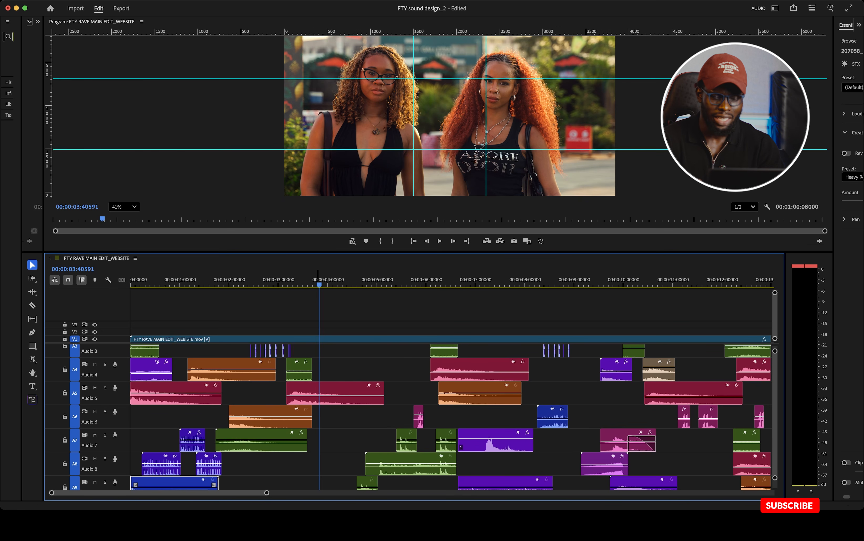
pyautogui.moveTo(318, 285); pyautogui.dragTo(322, 285)
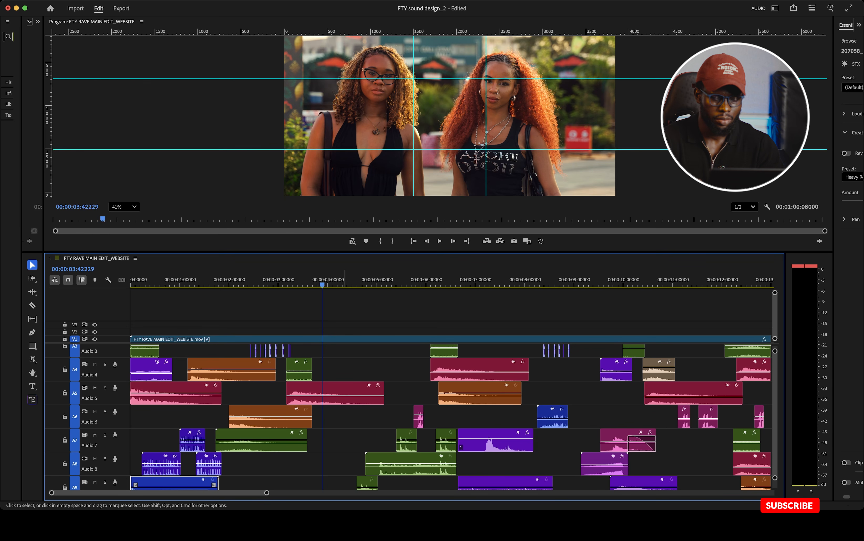
pyautogui.scroll(-5, 451, 416)
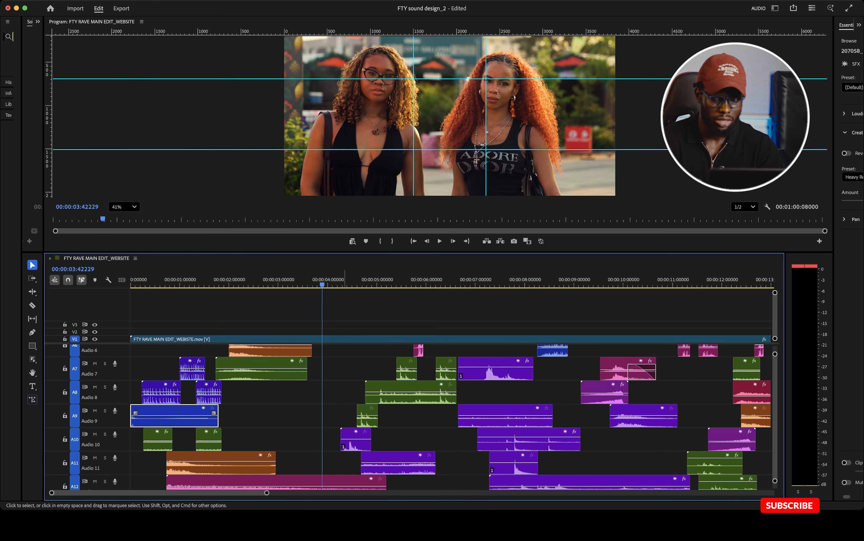
pyautogui.scroll(-3, 450, 416)
pyautogui.press('space')
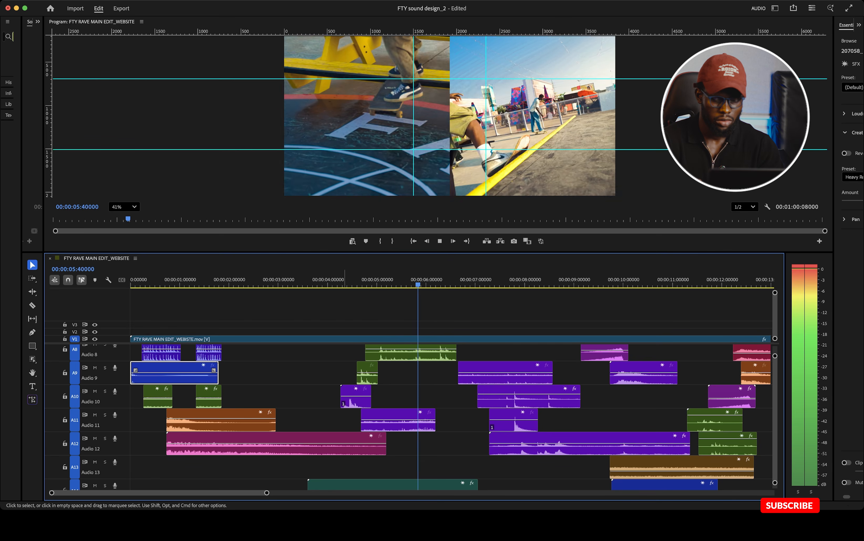
pyautogui.press('space')
pyautogui.scroll(-2, 450, 416)
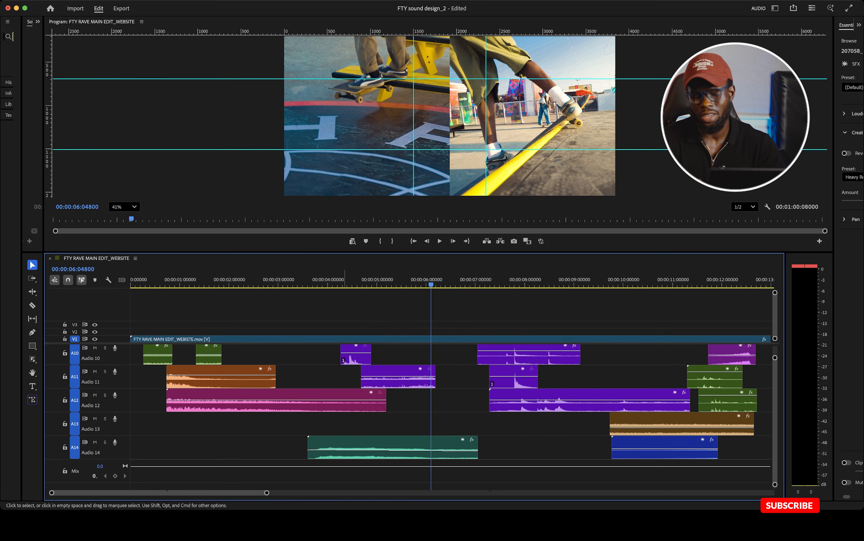
# Cue the playhead to 00:00:03:14397, before the first Audio 14 clip, and play on to the basketball hoop shot at 00:00:09:16000
pyautogui.click(304, 280)
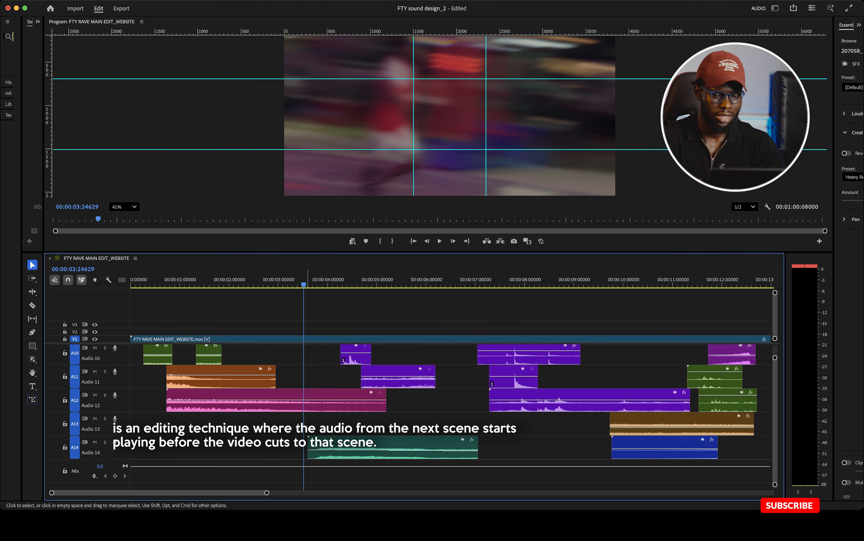
pyautogui.click(293, 280)
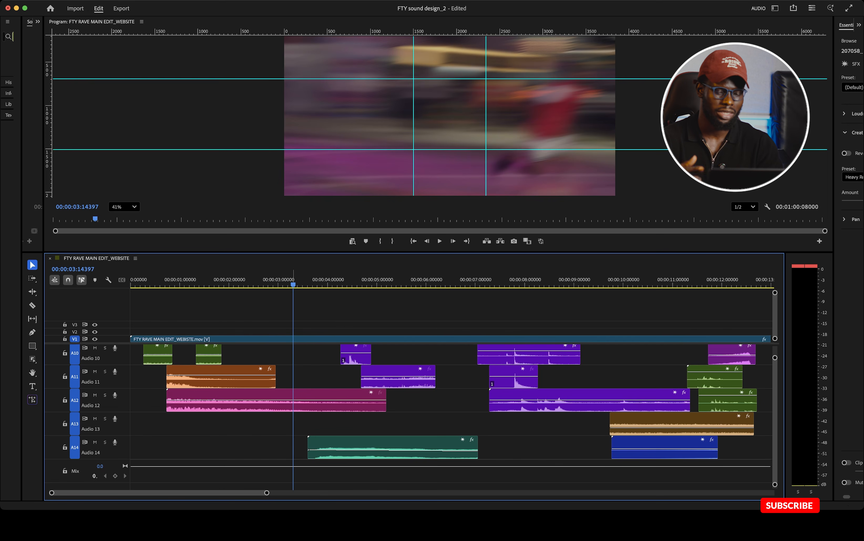
pyautogui.press('space')
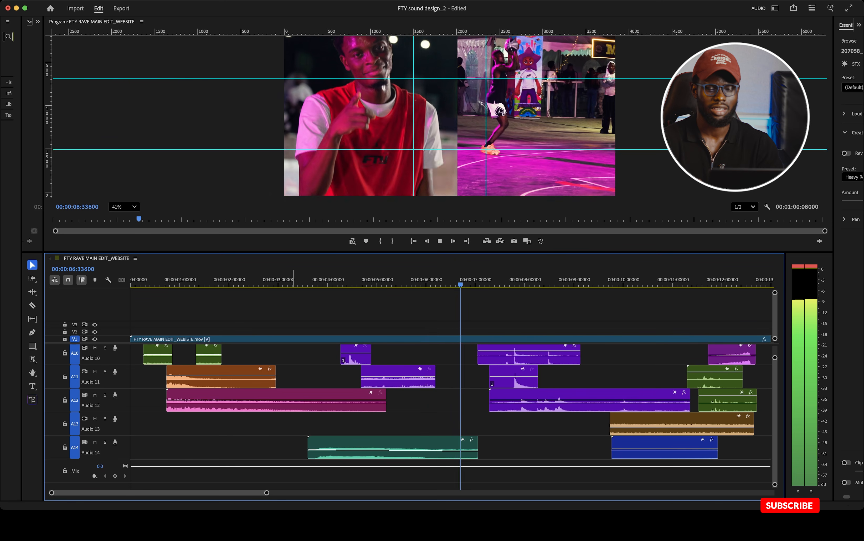
pyautogui.press('space')
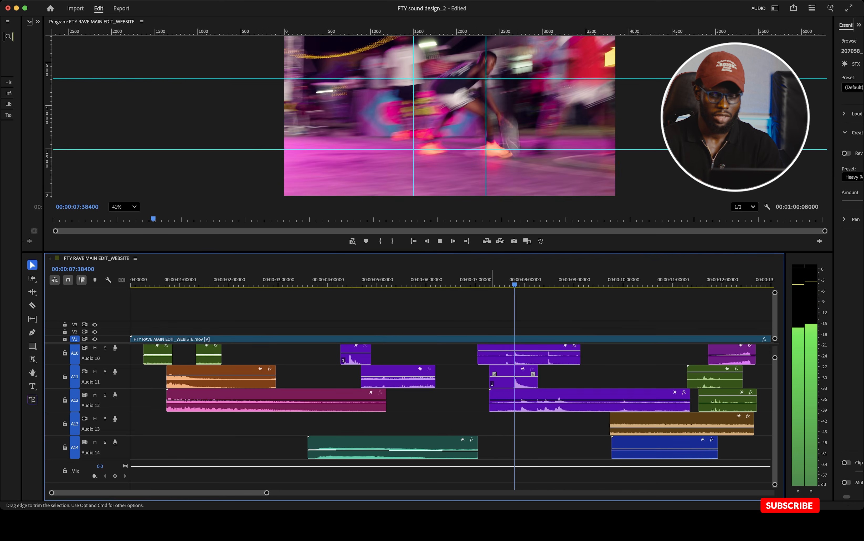
pyautogui.press('space')
pyautogui.scroll(2, 507, 412)
pyautogui.press('space')
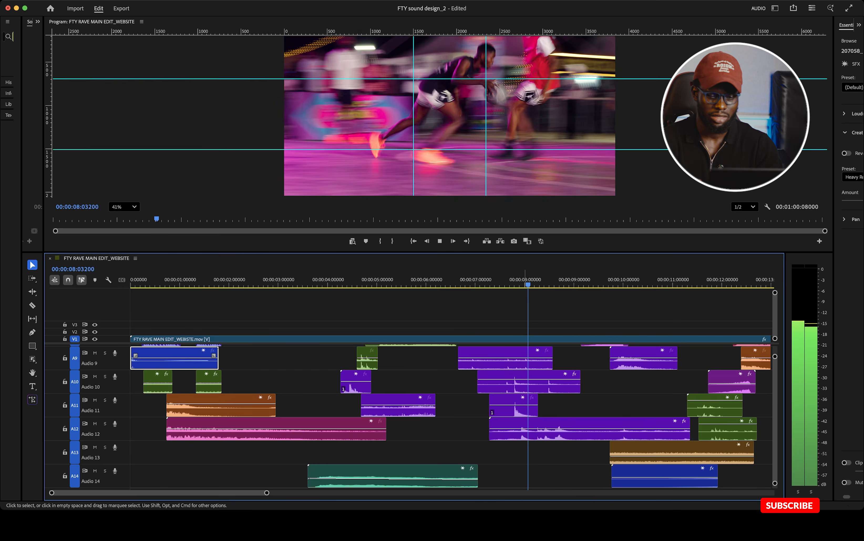
pyautogui.press('space')
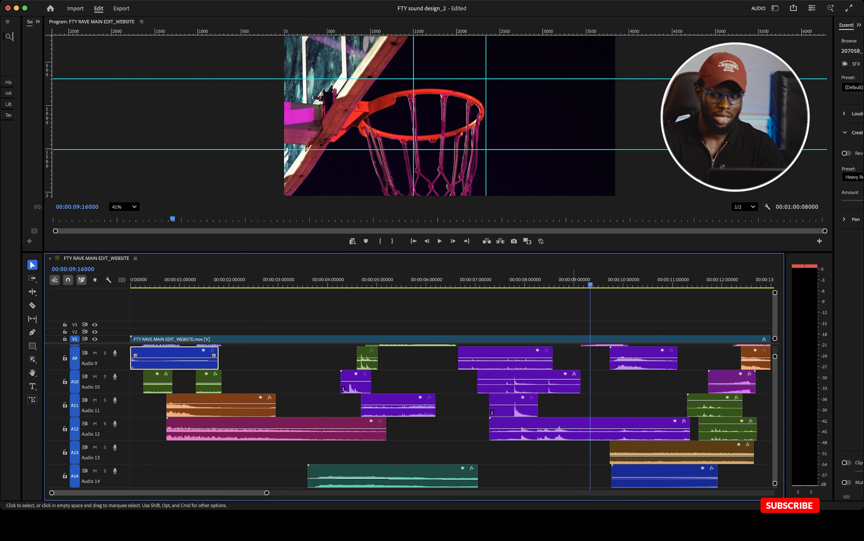
# Bring the Audio 6 to Audio 11 clips into view and play on to the purple star character at 00:00:13:43200
pyautogui.scroll(2, 452, 382)
pyautogui.hscroll(3, 453, 383)
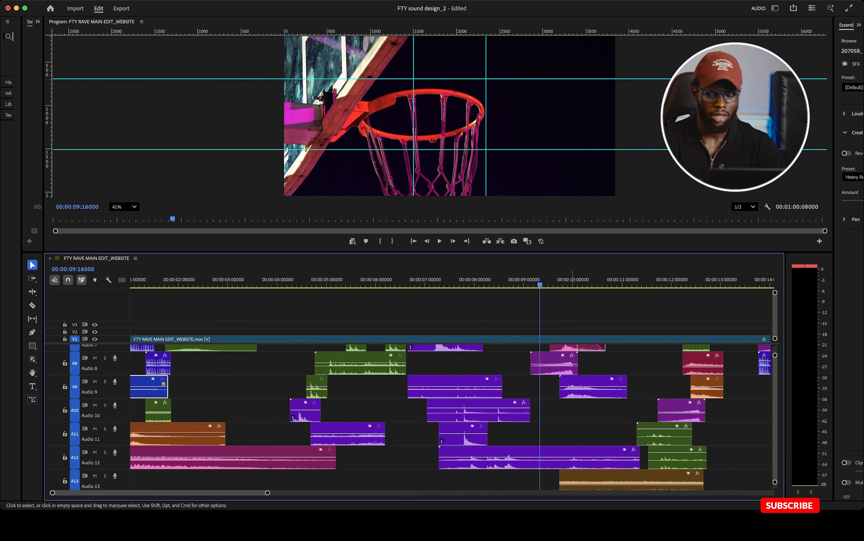
pyautogui.hscroll(3, 453, 417)
pyautogui.scroll(2, 453, 416)
pyautogui.press('space')
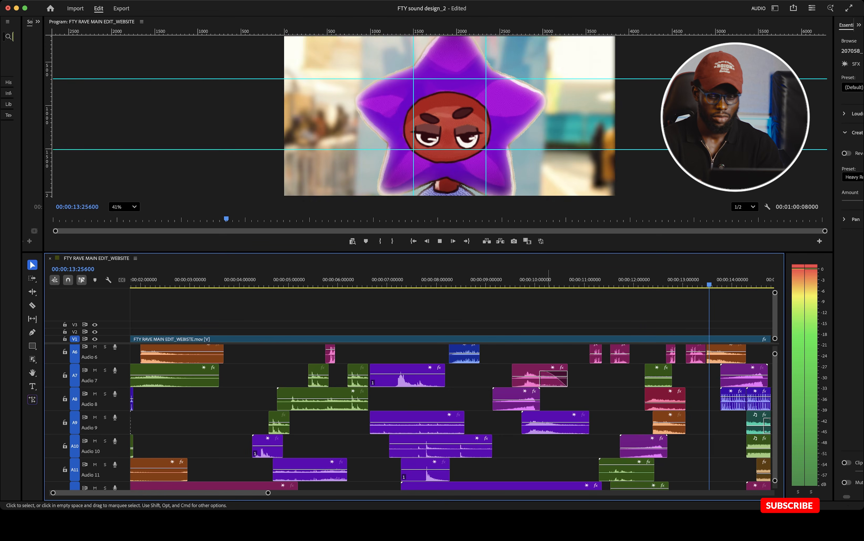
pyautogui.press('space')
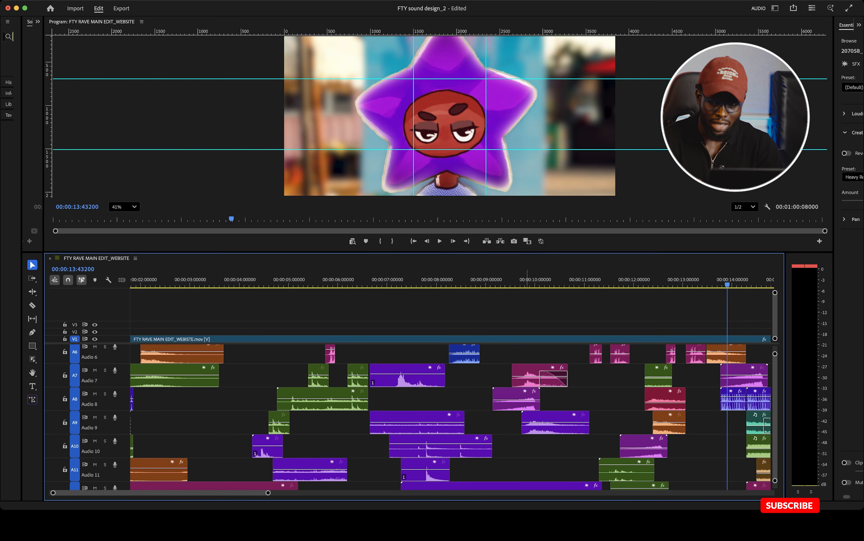
# Replay the ball passing through the hoop from 00:00:09:37050, and play from 00:00:08:04010 to the orange sneaker shot at 00:00:08:36800
pyautogui.click(523, 283)
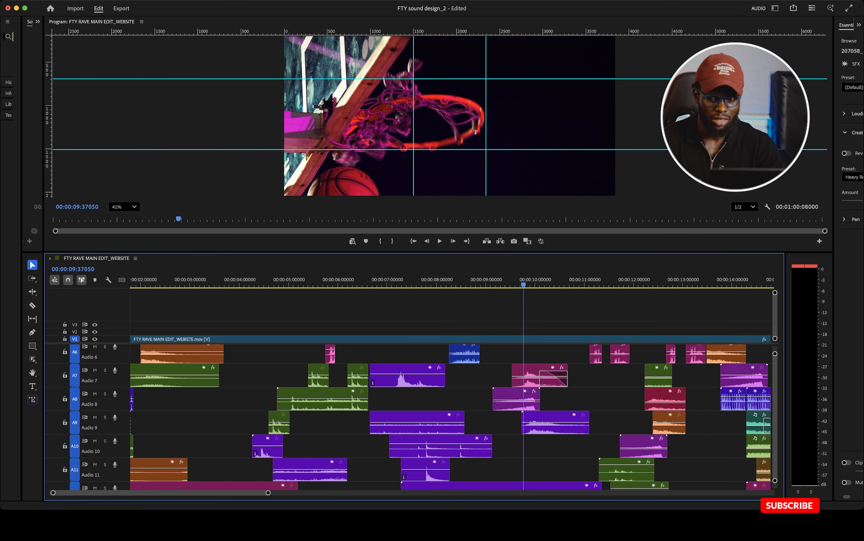
pyautogui.press('space')
pyautogui.press('space')
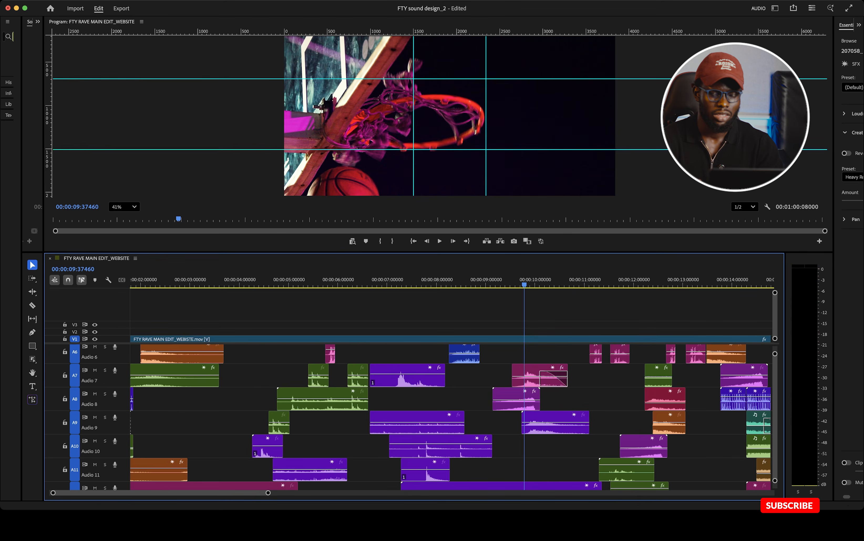
pyautogui.press('space')
pyautogui.press('space')
pyautogui.press('space')
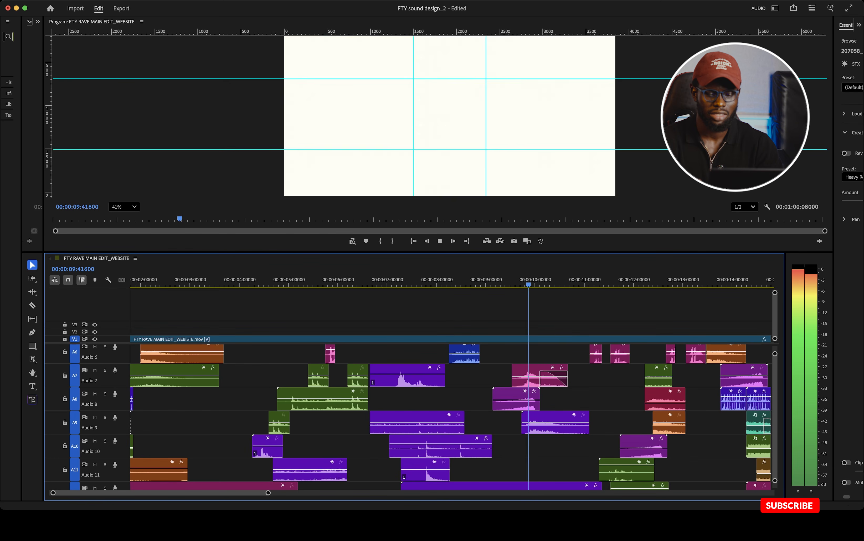
pyautogui.moveTo(523, 283); pyautogui.dragTo(440, 283)
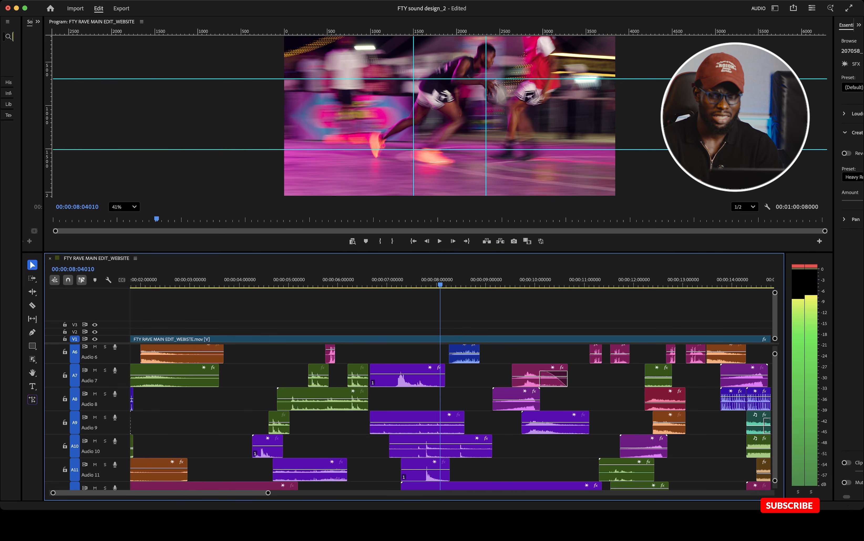
pyautogui.press('space')
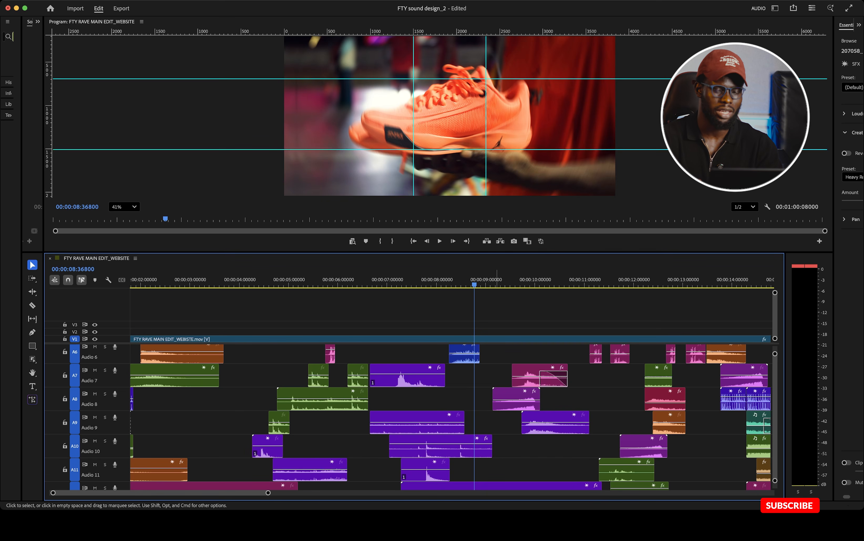
# Select the Audio 1 music clip spanning 00:00:06:43528 and play from there to the white flash shot at 00:00:11:12800
pyautogui.click(383, 282)
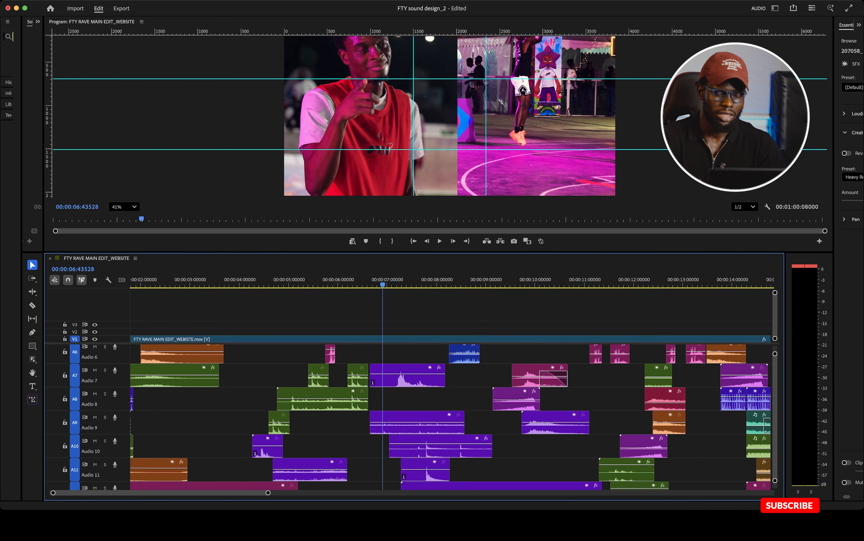
pyautogui.scroll(5, 450, 417)
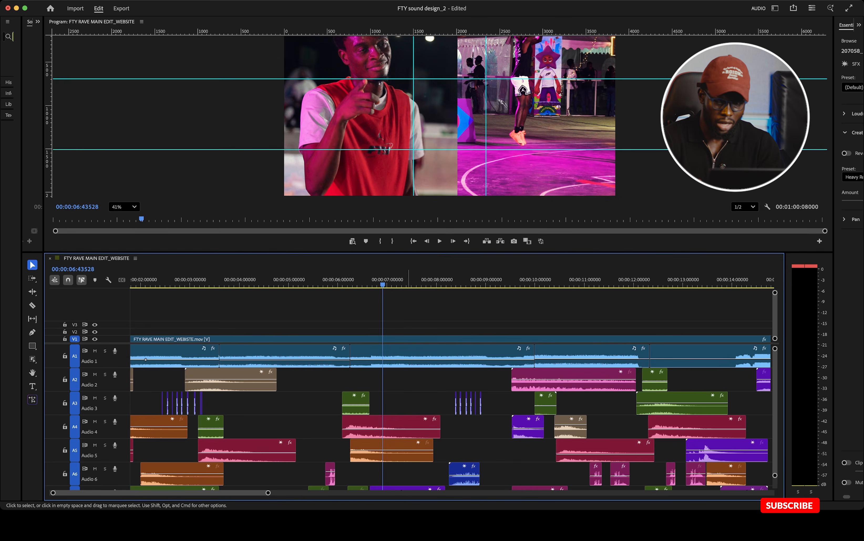
pyautogui.click(411, 353)
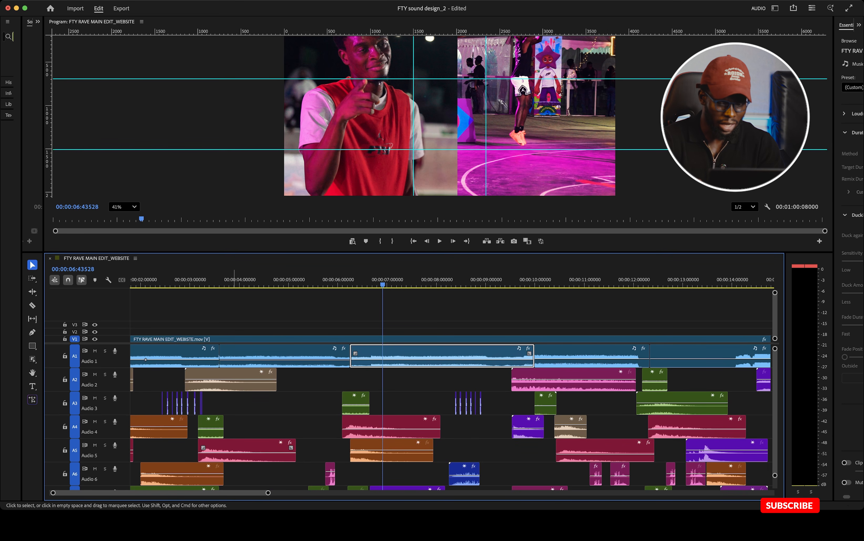
pyautogui.moveTo(268, 493); pyautogui.dragTo(291, 492)
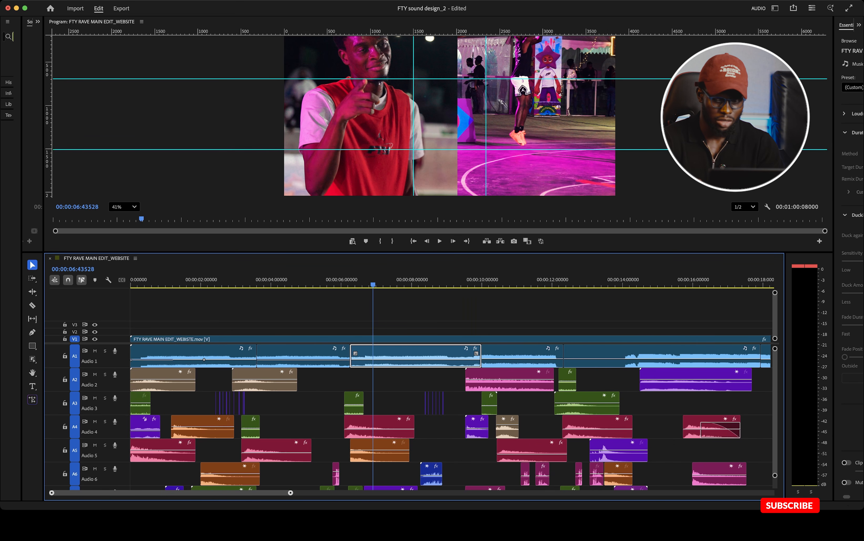
pyautogui.press('space')
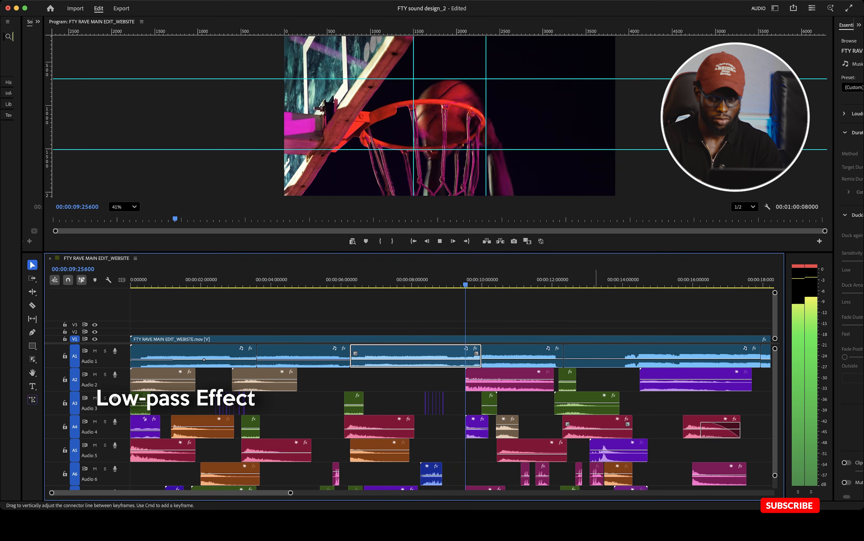
pyautogui.press('space')
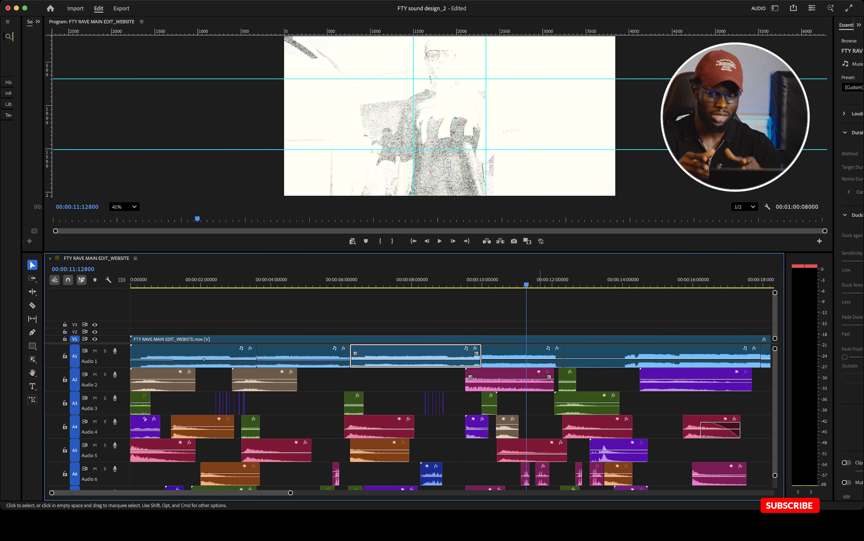
# Play on from 00:00:11:12800 past the star character at 00:00:12:38400 to the dark sneaker shot at 00:00:15:19200
pyautogui.press('space')
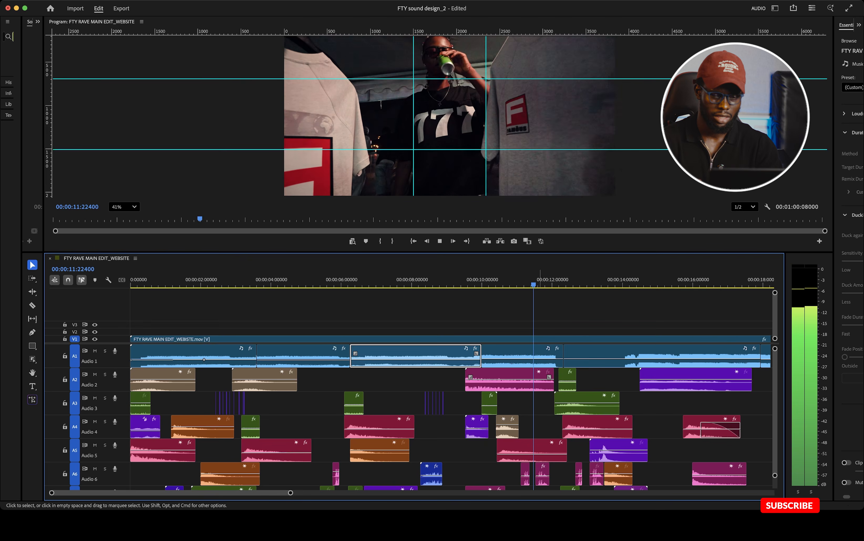
pyautogui.press('space')
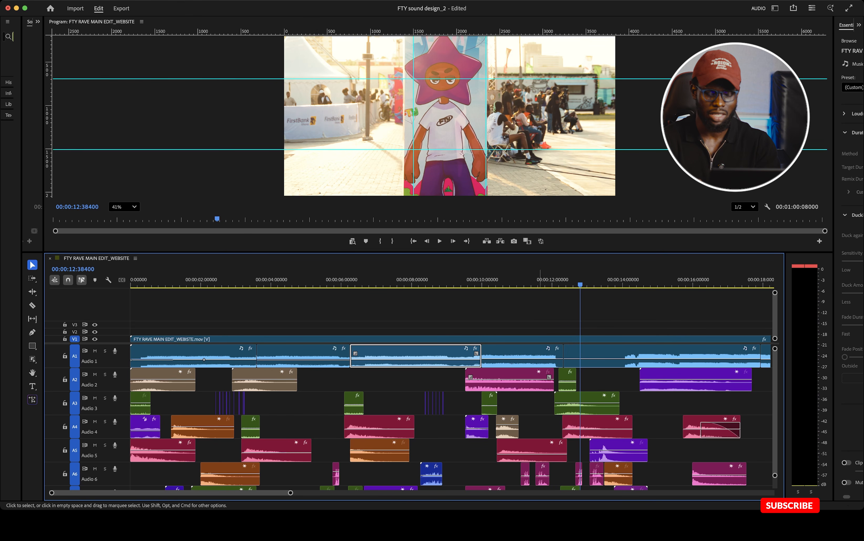
pyautogui.hscroll(4, 453, 385)
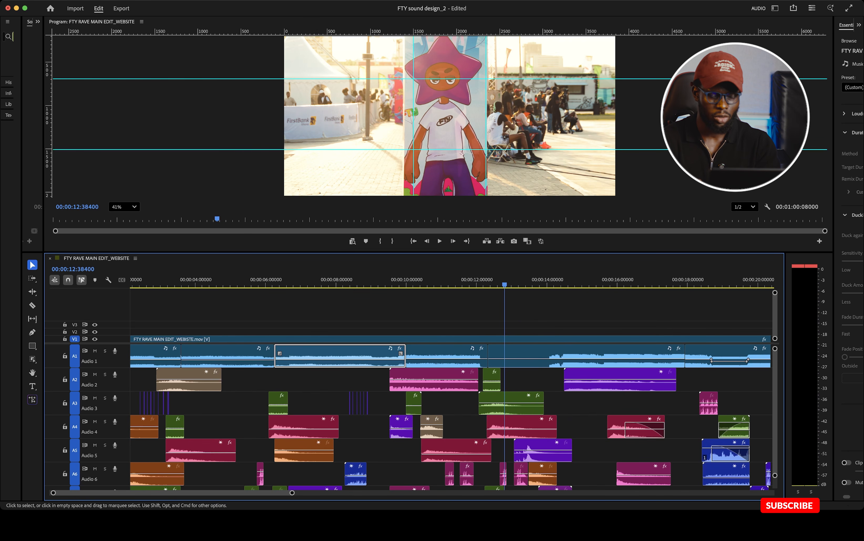
pyautogui.press('space')
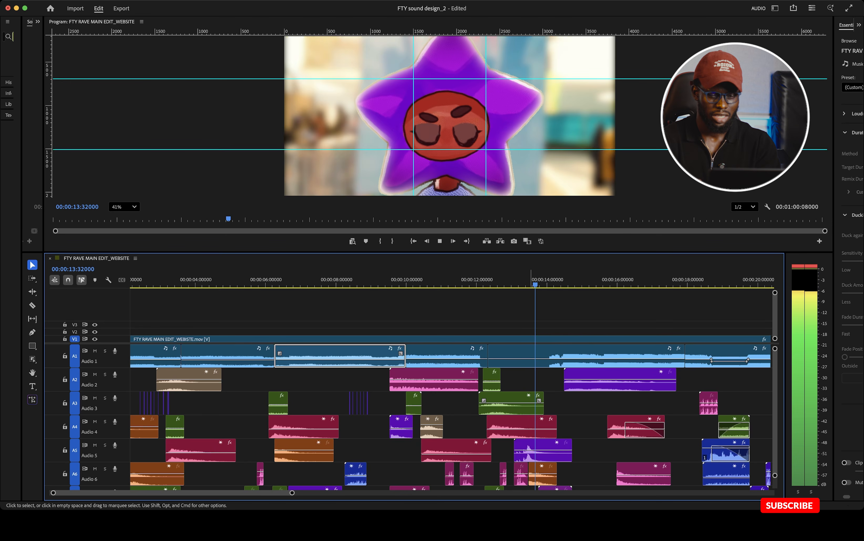
pyautogui.press('space')
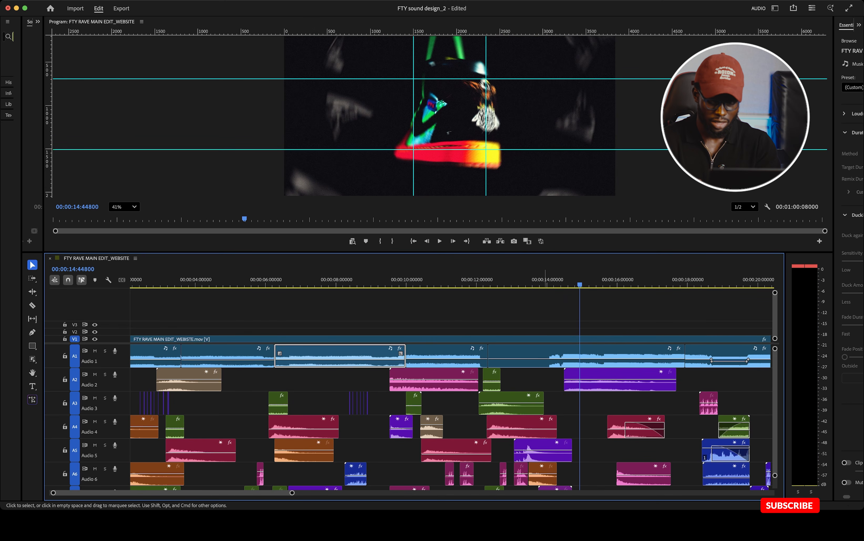
pyautogui.press('space')
pyautogui.press('space')
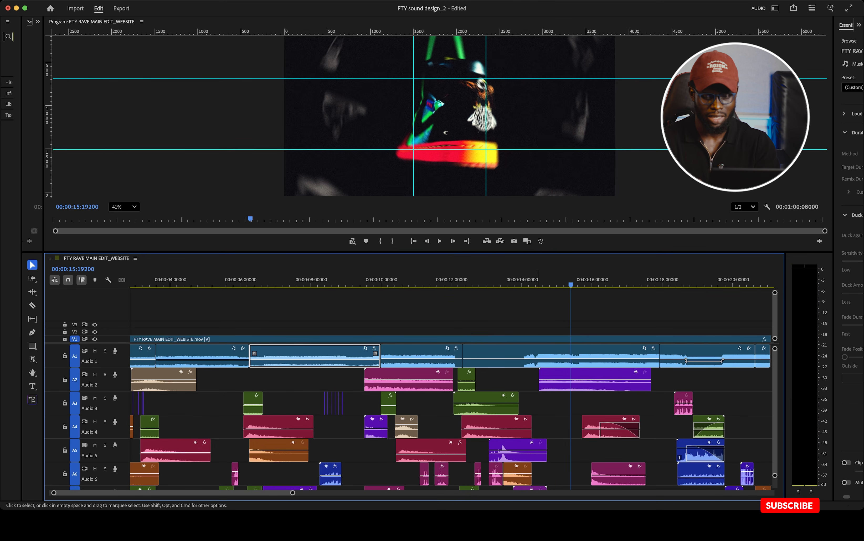
# Replay from 00:00:13:42173 to 00:00:15:14400, and play from just before 00:00:12:00000 to the Nike box shot at 00:00:16:25600
pyautogui.moveTo(524, 280); pyautogui.dragTo(517, 280)
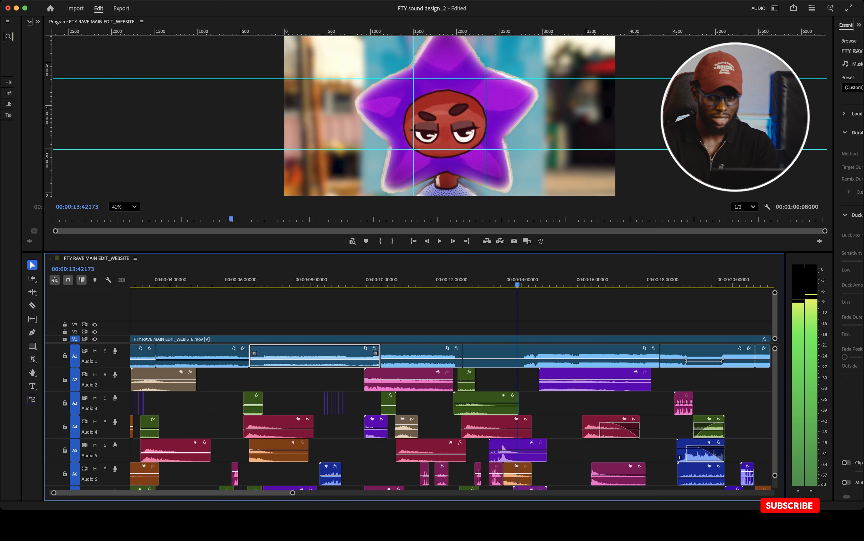
pyautogui.press('space')
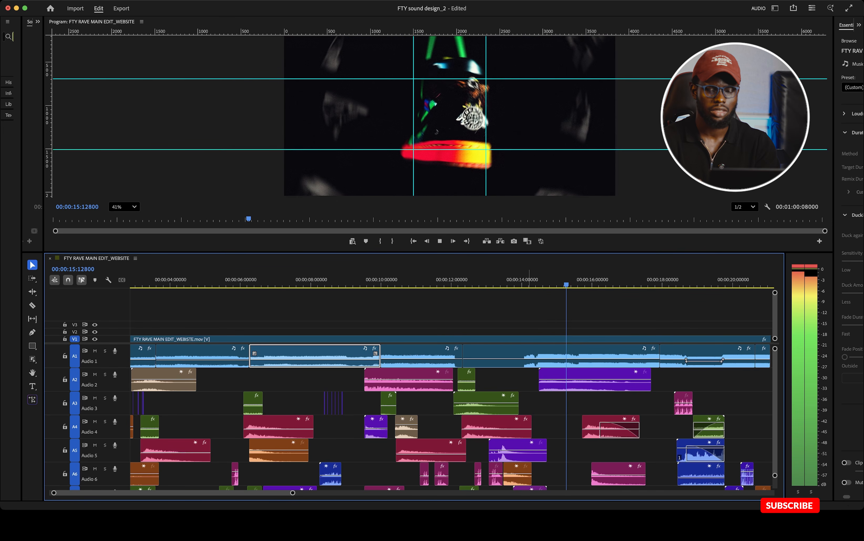
pyautogui.press('space')
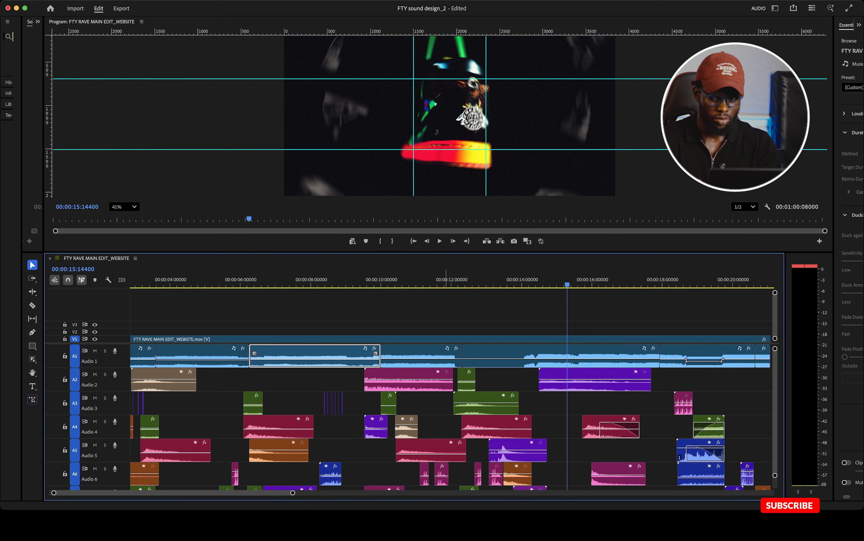
pyautogui.click(445, 279)
pyautogui.press('space')
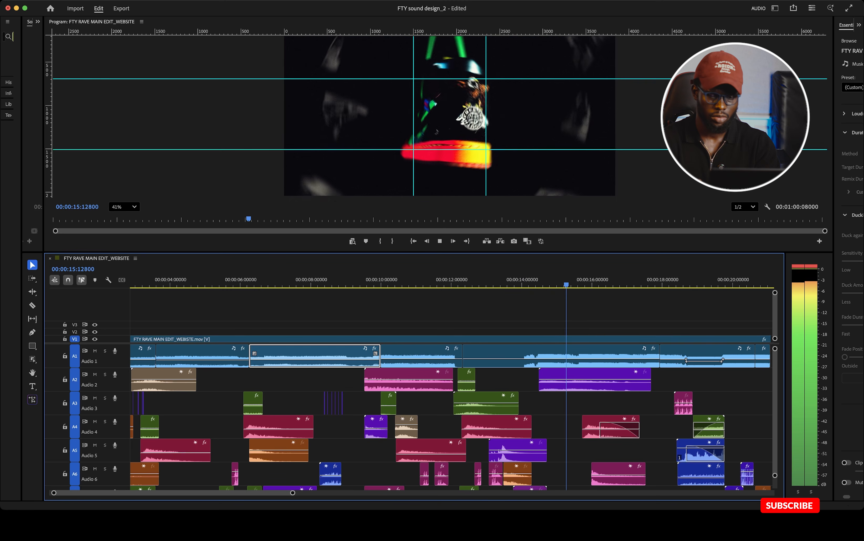
pyautogui.press('space')
# Bring the Audio 4 to Audio 9 clips into view, play from 00:00:14:11961 to 00:00:15:16000, and select the Audio 8 clip under the playhead
pyautogui.hscroll(2, 413, 382)
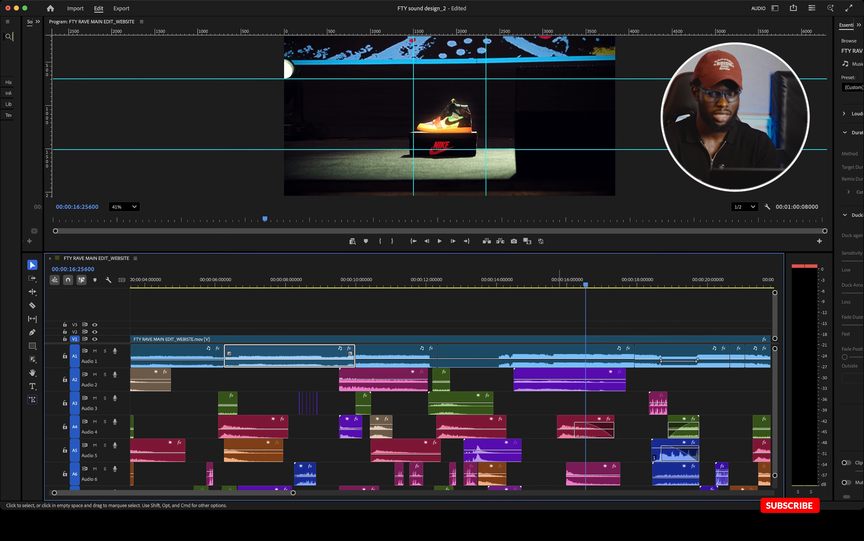
pyautogui.scroll(-4, 540, 416)
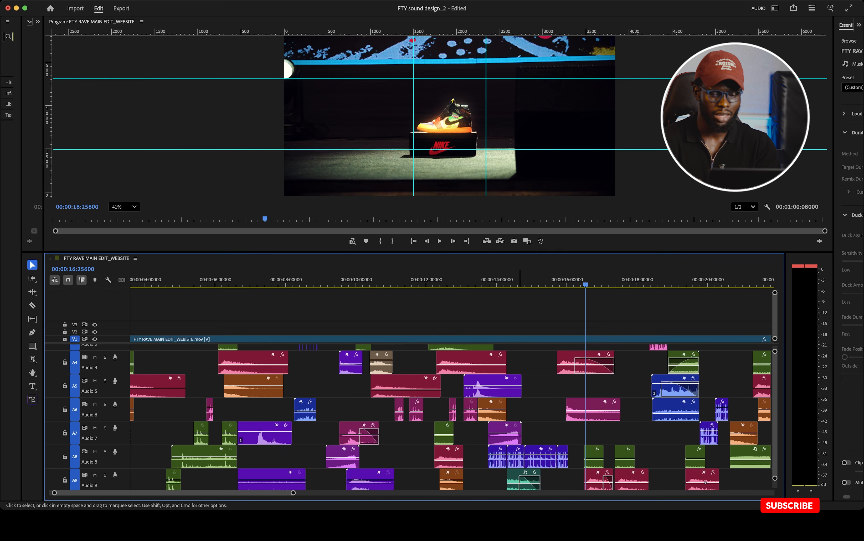
pyautogui.moveTo(515, 281); pyautogui.dragTo(504, 280)
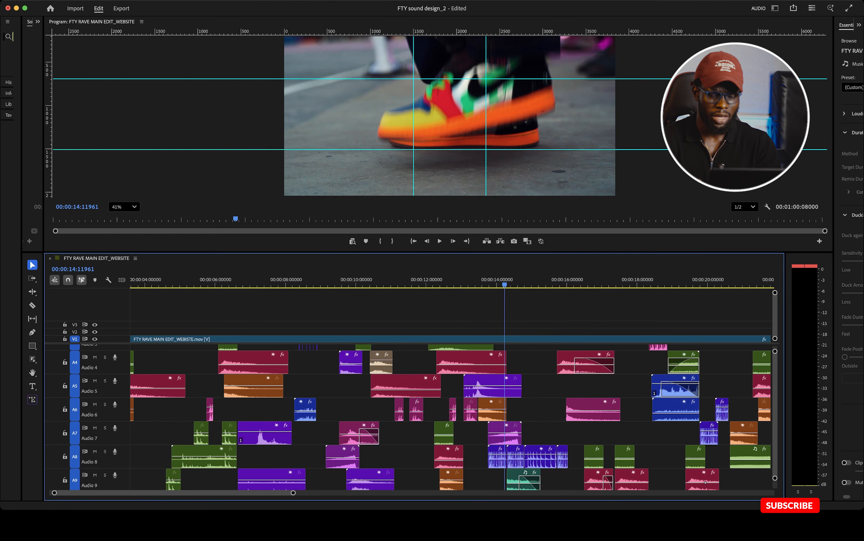
pyautogui.press('space')
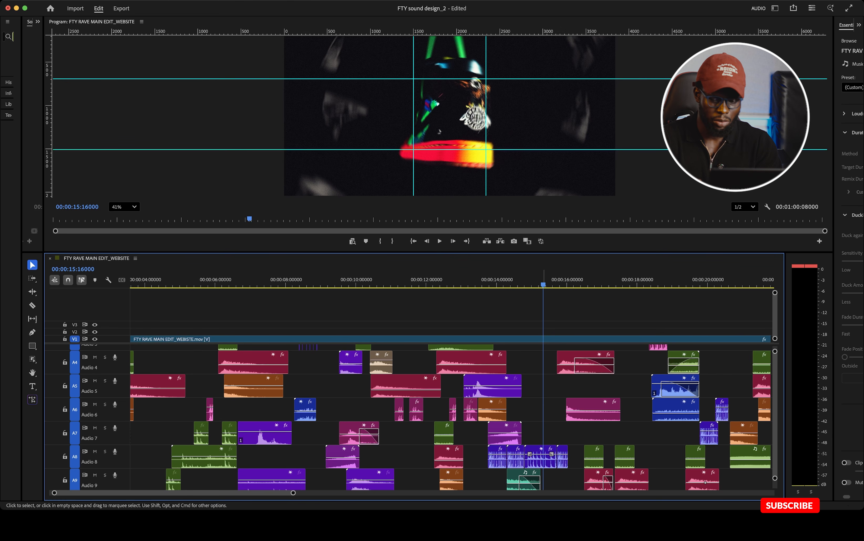
pyautogui.click(541, 459)
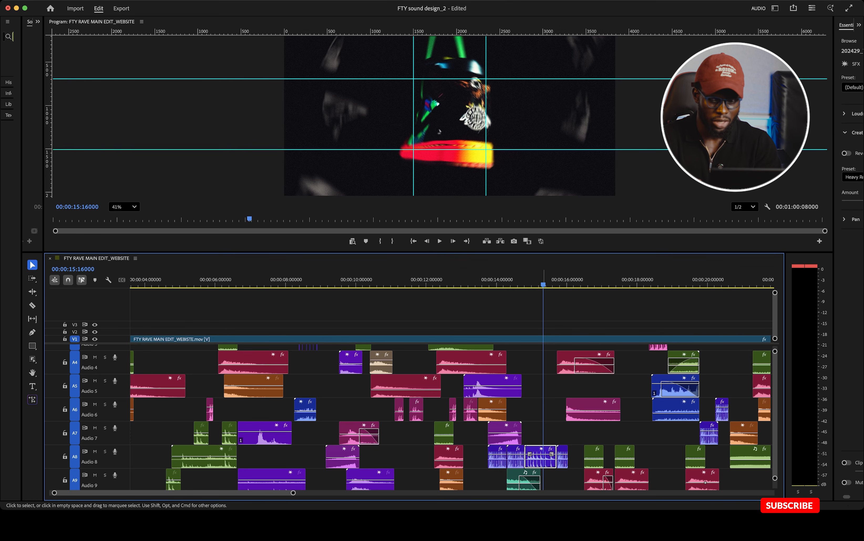
# Play through the dark sneaker shot and stop at the glowing white shoe at 00:00:16:06400
pyautogui.press('super+Tab')
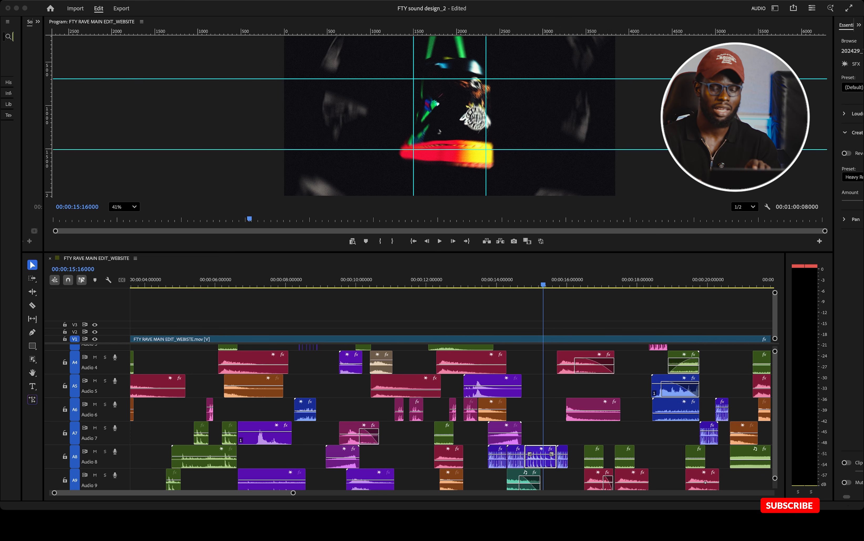
pyautogui.press('super+Tab')
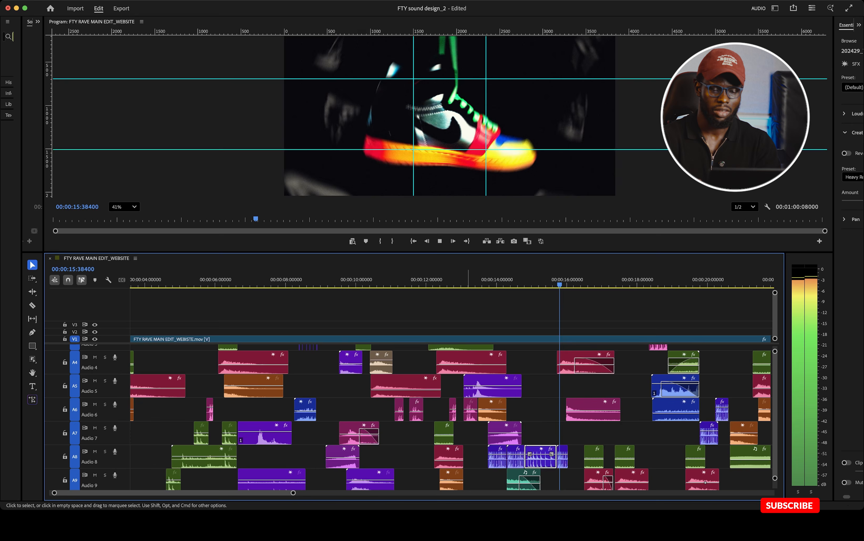
pyautogui.press('space')
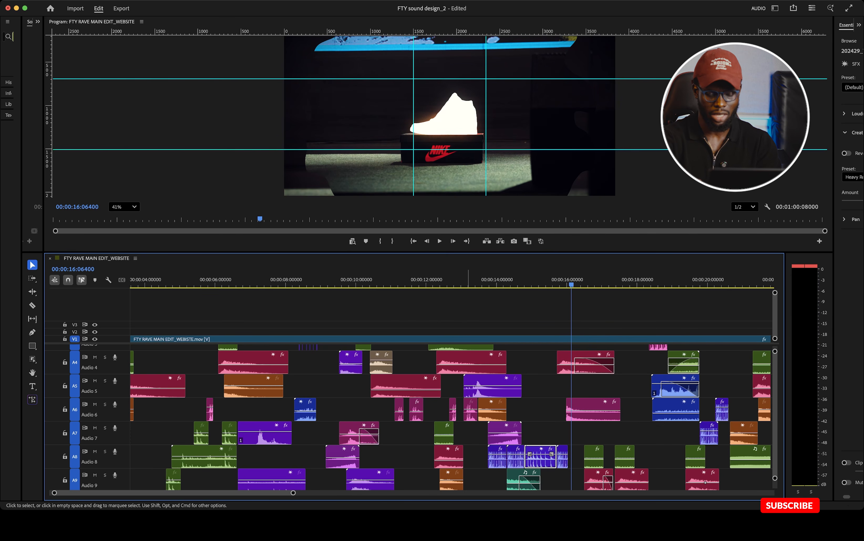
# Bring the Audio 6 to Audio 11 clips into view and play from 00:00:13:43895 to the spray-paint split screen at 00:00:19:22400
pyautogui.hscroll(5, 451, 415)
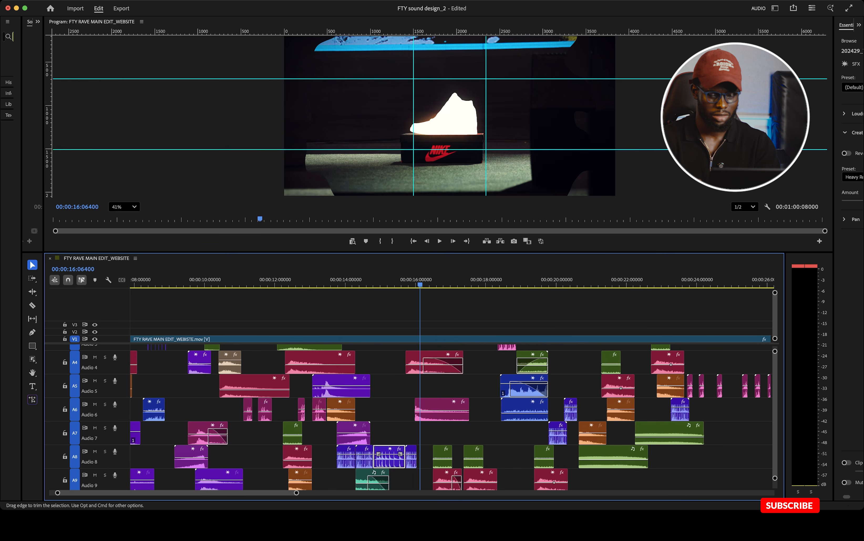
pyautogui.click(342, 283)
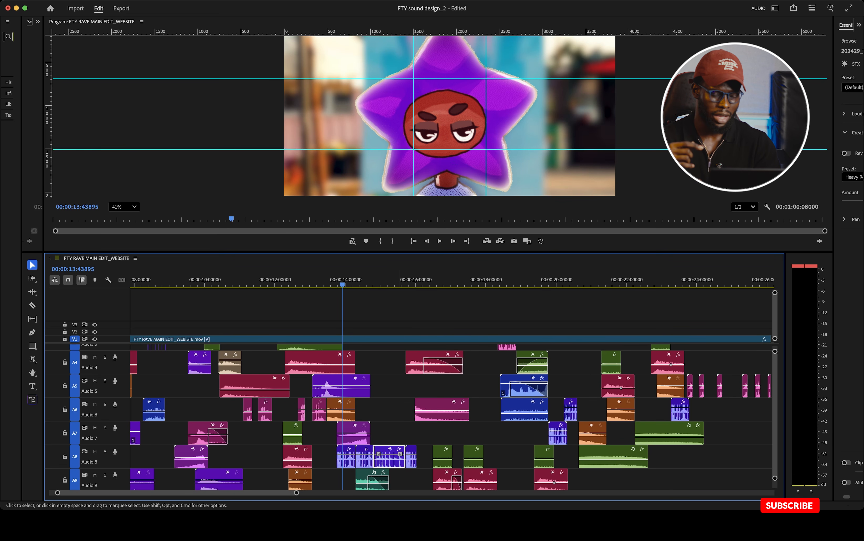
pyautogui.scroll(-3, 451, 416)
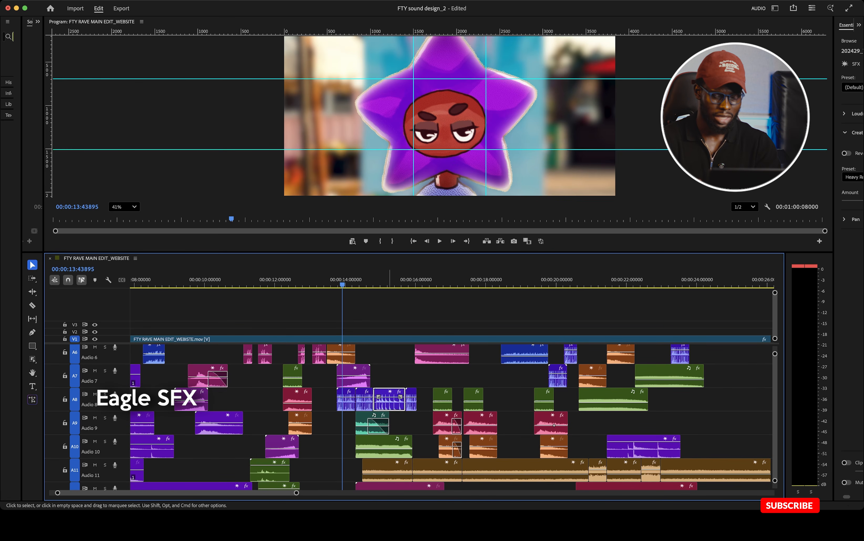
pyautogui.press('space')
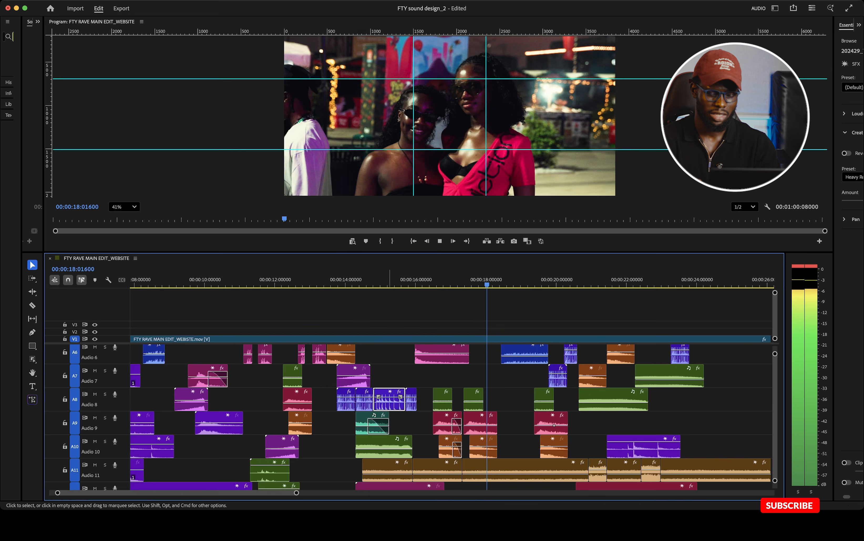
pyautogui.press('space')
# Examine the Audio 7 to Audio 12 clips and play from the sneaker shot at 00:00:14:34913 to 00:00:17:15426
pyautogui.scroll(-2, 465, 418)
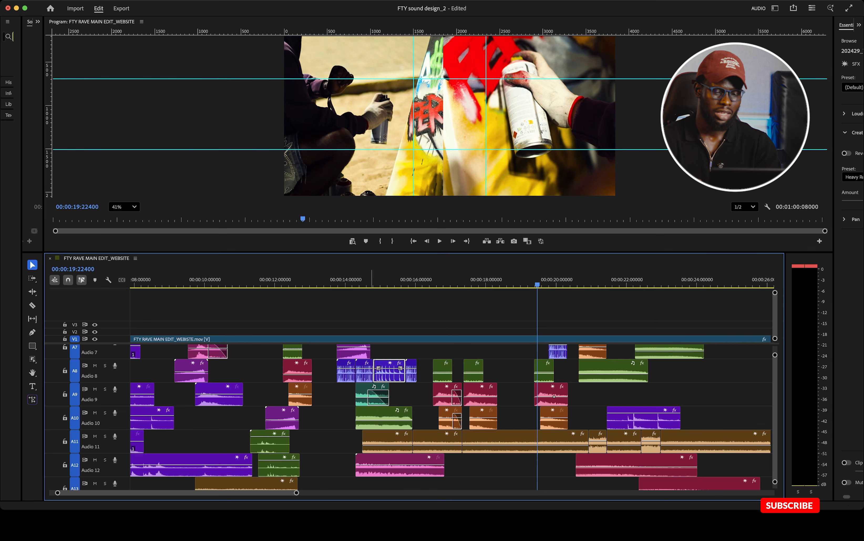
pyautogui.click(371, 279)
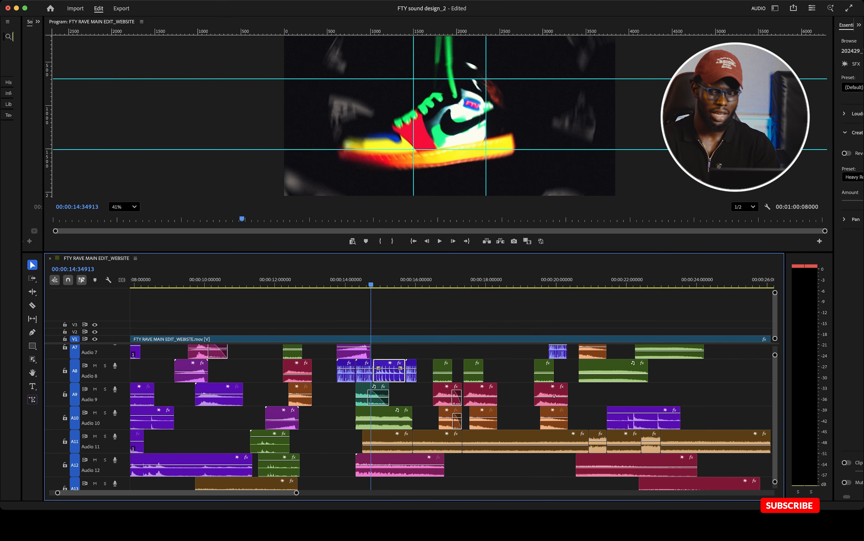
pyautogui.press('space')
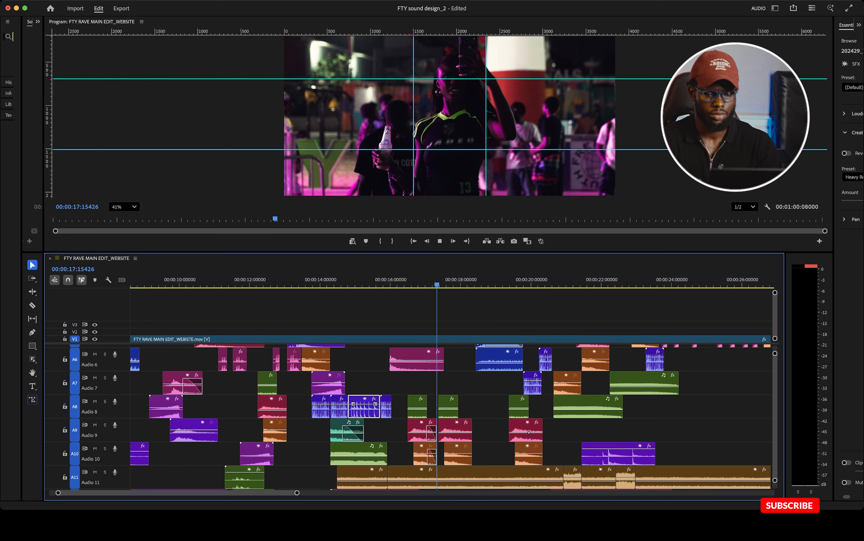
pyautogui.press('space')
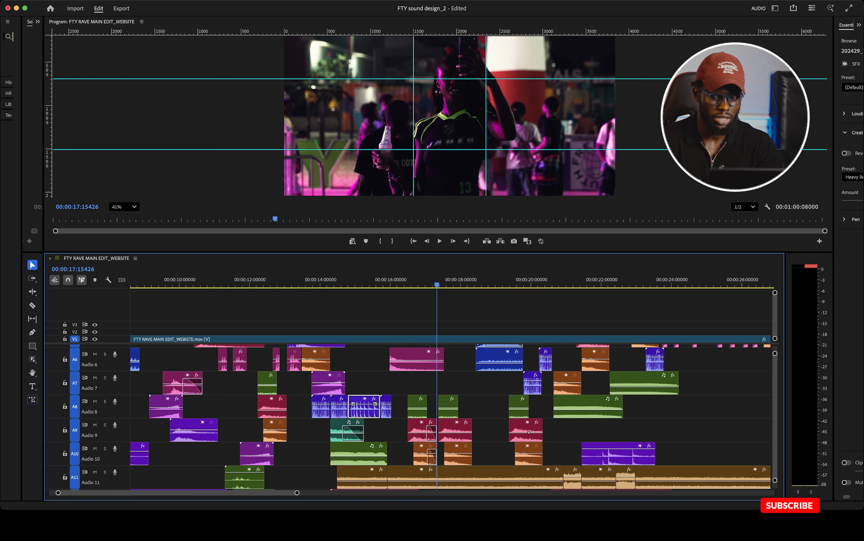
# Play on from 00:00:17:15426 to 00:00:19:04800, and cue the playhead to 00:00:18:19067 with the Audio 4 to Audio 9 clips in view
pyautogui.press('space')
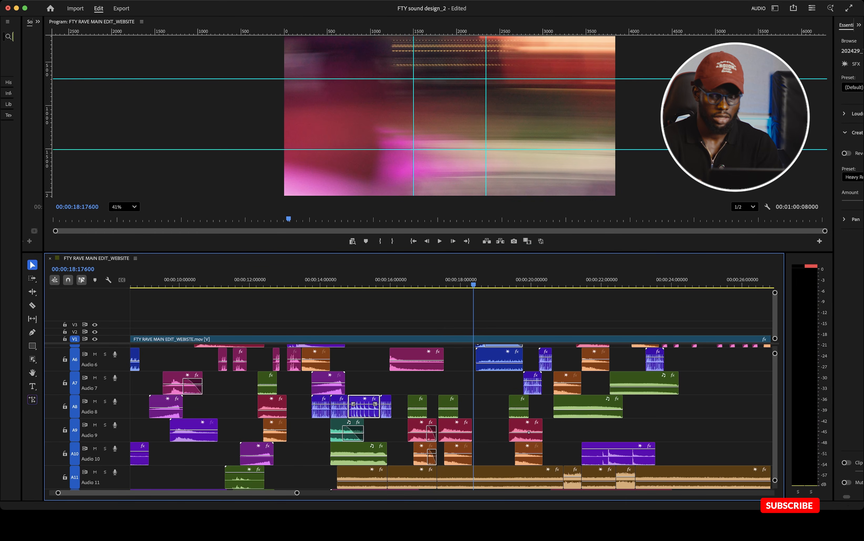
pyautogui.scroll(2, 489, 415)
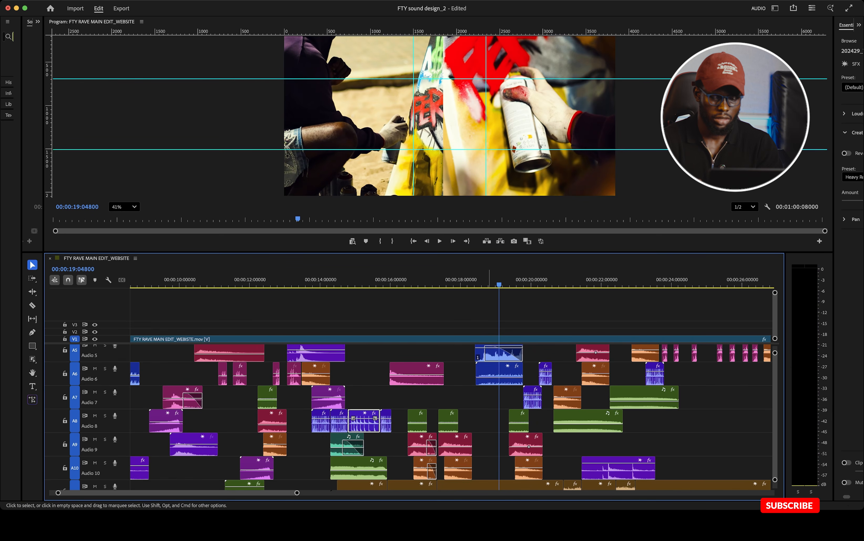
pyautogui.scroll(2, 489, 414)
pyautogui.click(474, 280)
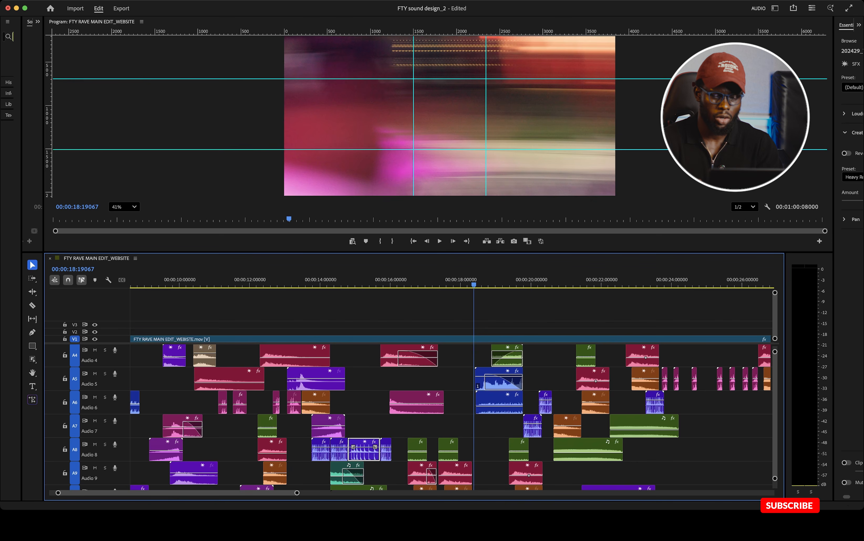
# Play the transition from 00:00:18:19067 into the spray-paint split screen and stop at 00:00:19:06400
pyautogui.press('space')
pyautogui.press('space')
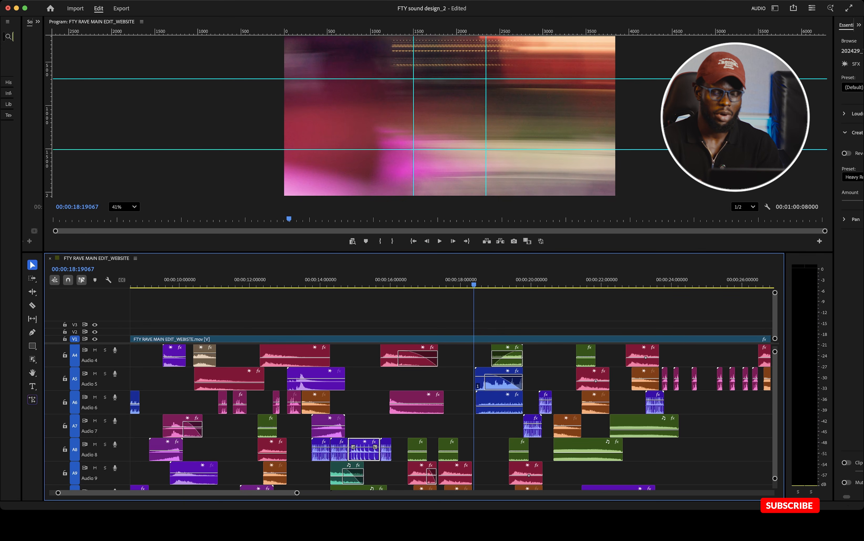
pyautogui.press('space')
pyautogui.press('space')
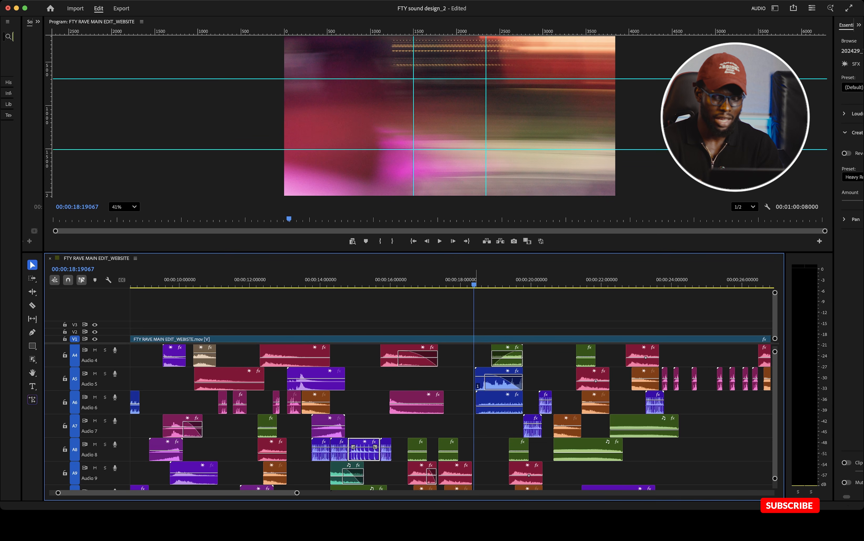
pyautogui.press('space')
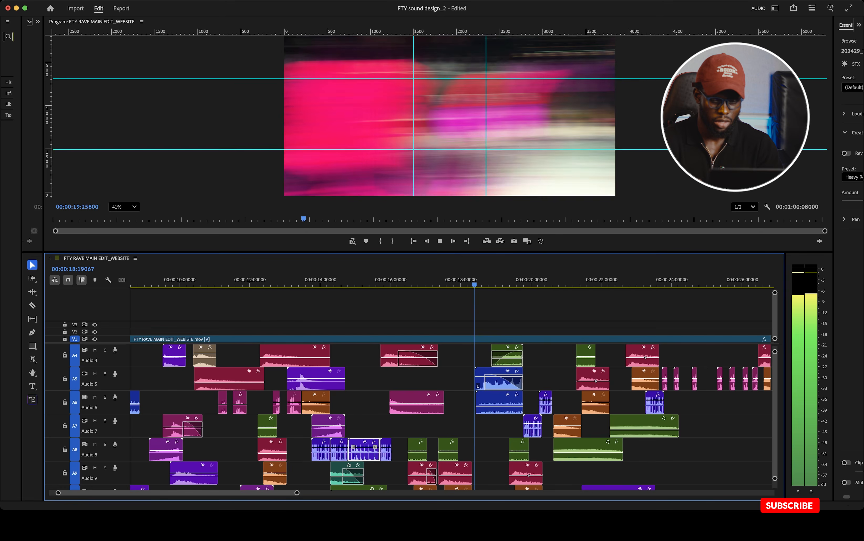
pyautogui.press('space')
# Select the music clip on Audio 1 beneath the spray-paint shot and play its volume dip to 00:00:19:32000
pyautogui.scroll(3, 501, 360)
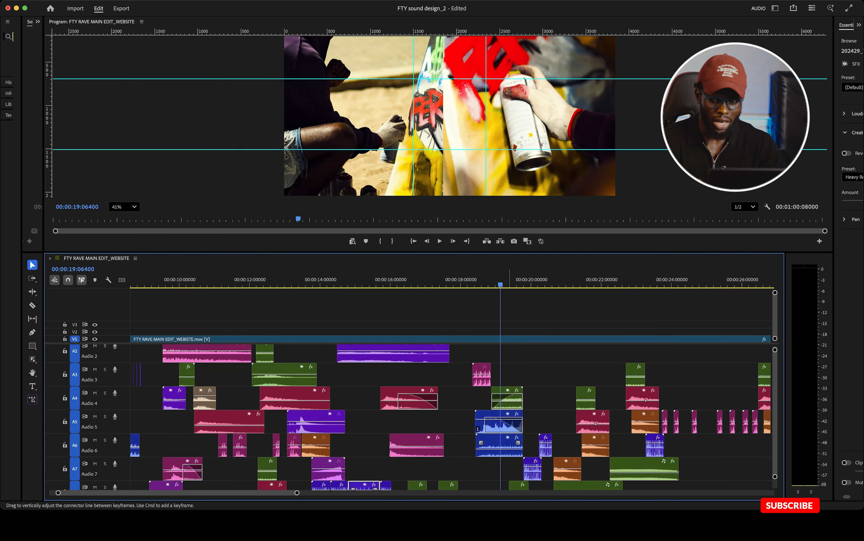
pyautogui.click(504, 360)
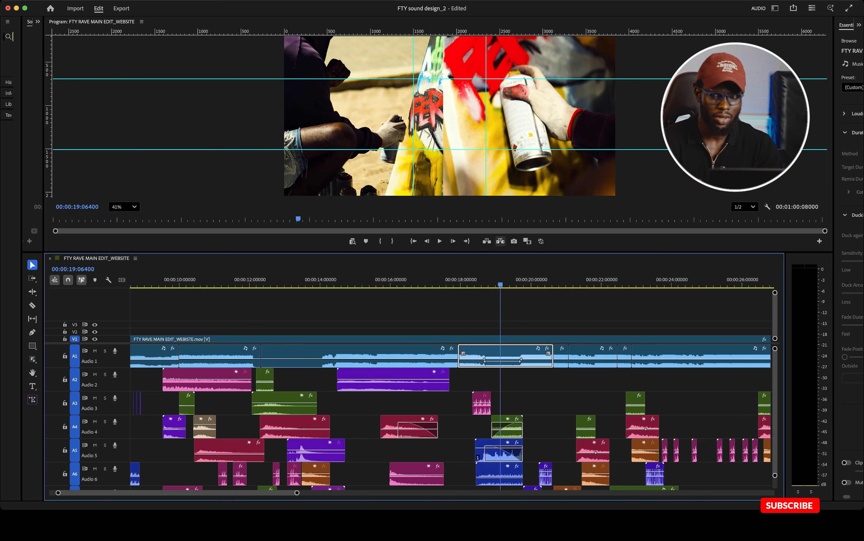
pyautogui.press('space')
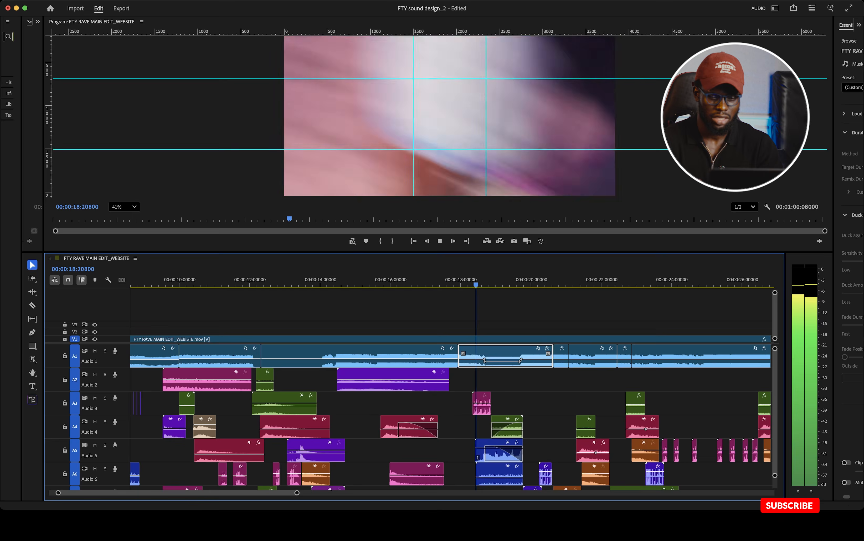
pyautogui.press('space')
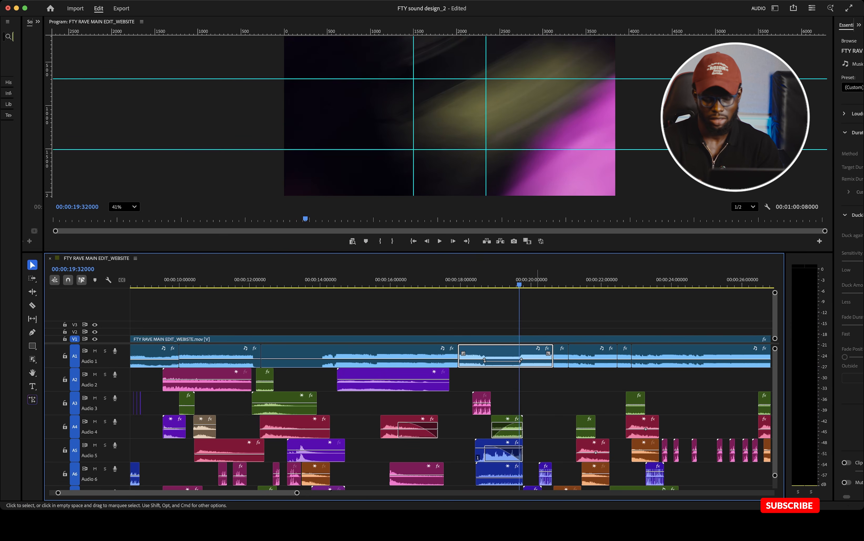
# Play the spray-paint shot with the Audio 5 to Audio 11 clips in view, and cue the playhead to 00:00:19:11233
pyautogui.scroll(-5, 450, 416)
pyautogui.scroll(-2, 451, 417)
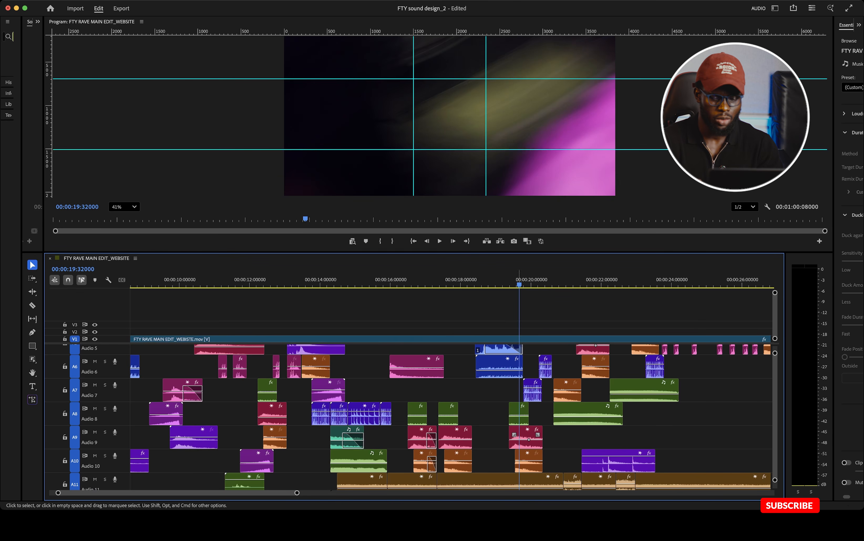
pyautogui.press('space')
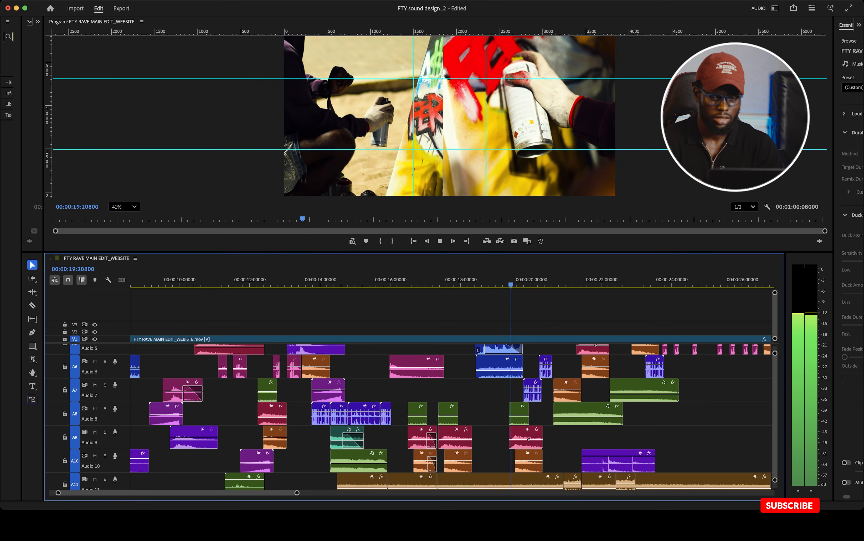
pyautogui.click(504, 282)
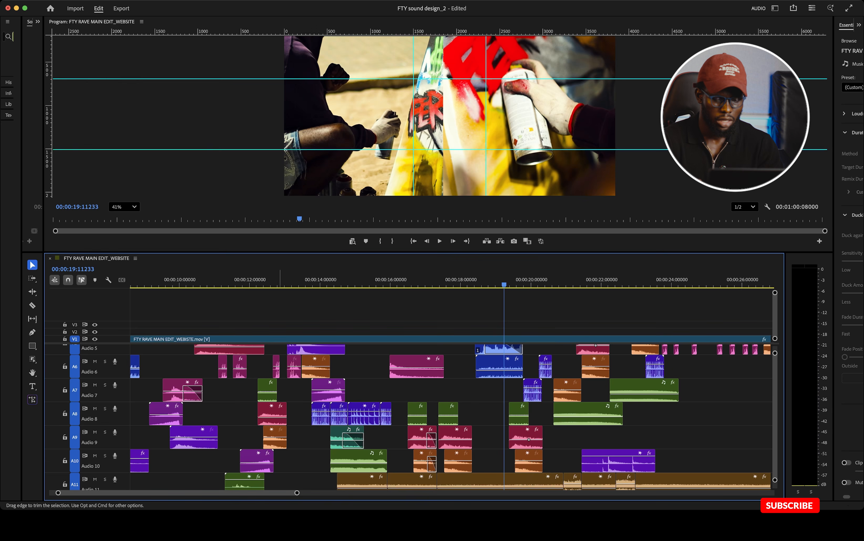
# Play from 00:00:19:11233 to 00:00:19:41600 in a closer timeline view and select the short purple clip on Audio 7
pyautogui.press('=')
pyautogui.press('=')
pyautogui.press('=')
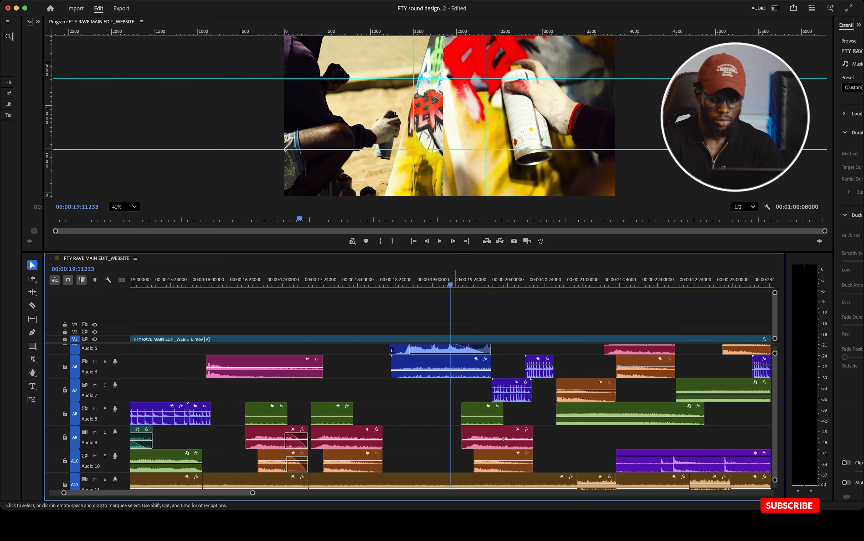
pyautogui.scroll(1, 455, 416)
pyautogui.press('space')
pyautogui.press('space')
pyautogui.click(516, 408)
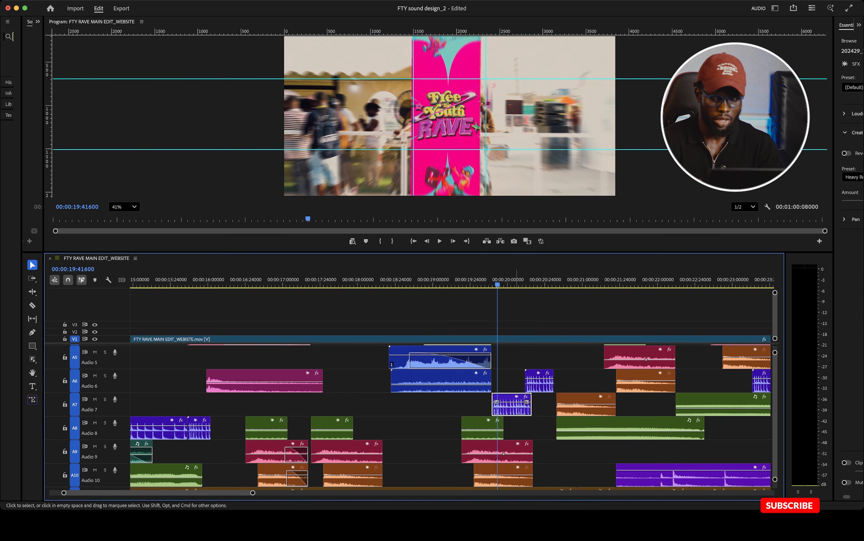
# Replay the spray-paint section with the Audio 4 to Audio 9 clips in view, stopping at the skateboard split screen at 00:00:20:44800
pyautogui.scroll(1, 451, 417)
pyautogui.hscroll(3, 450, 416)
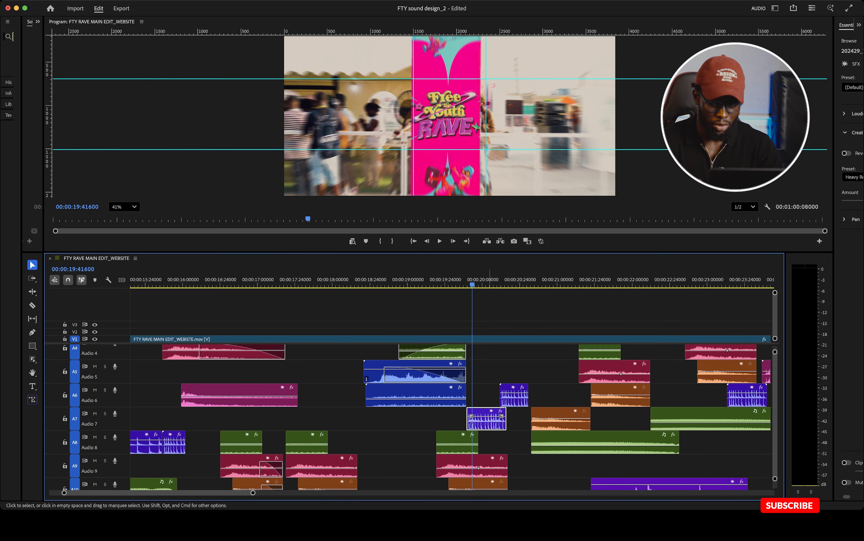
pyautogui.press('space')
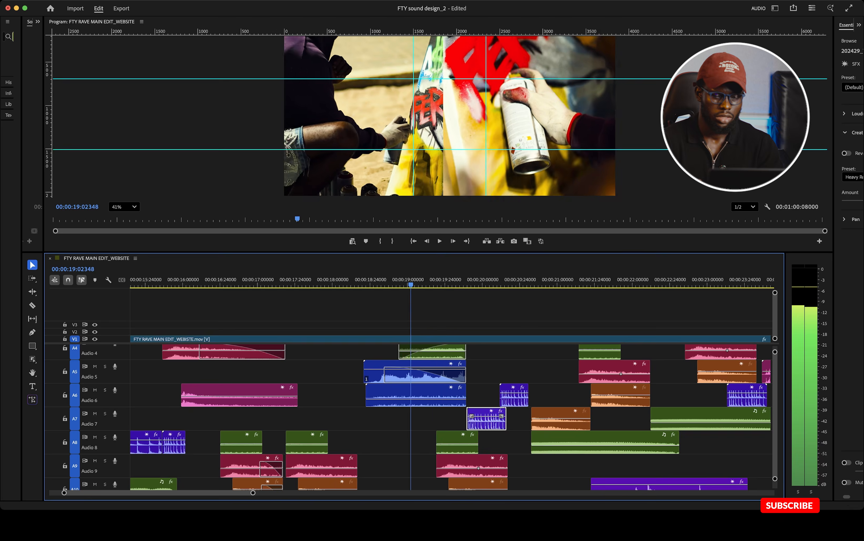
pyautogui.moveTo(410, 285)
pyautogui.mouseDown()
pyautogui.moveTo(388, 284)
pyautogui.moveTo(410, 285)
pyautogui.mouseUp()
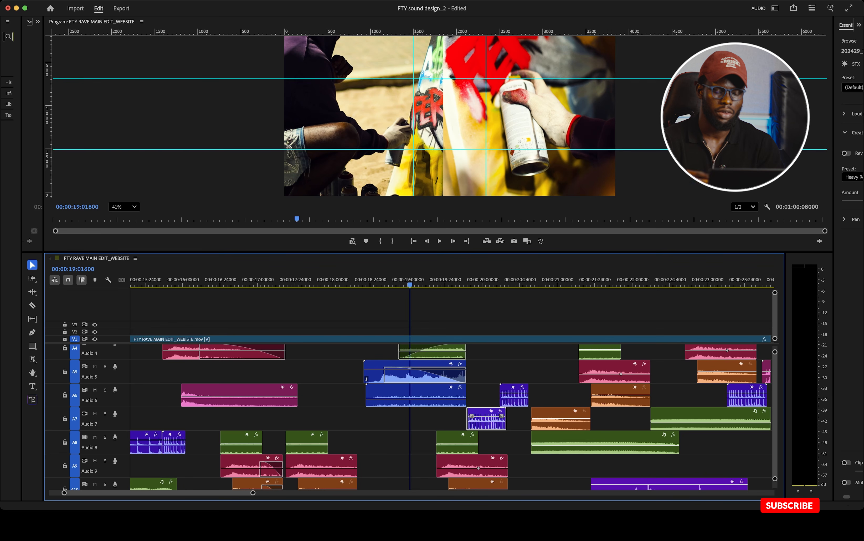
pyautogui.press('space')
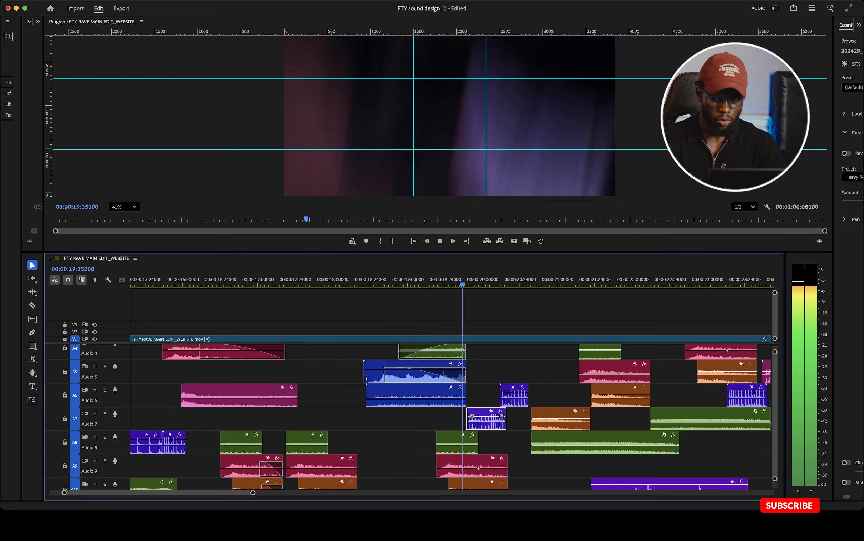
pyautogui.press('space')
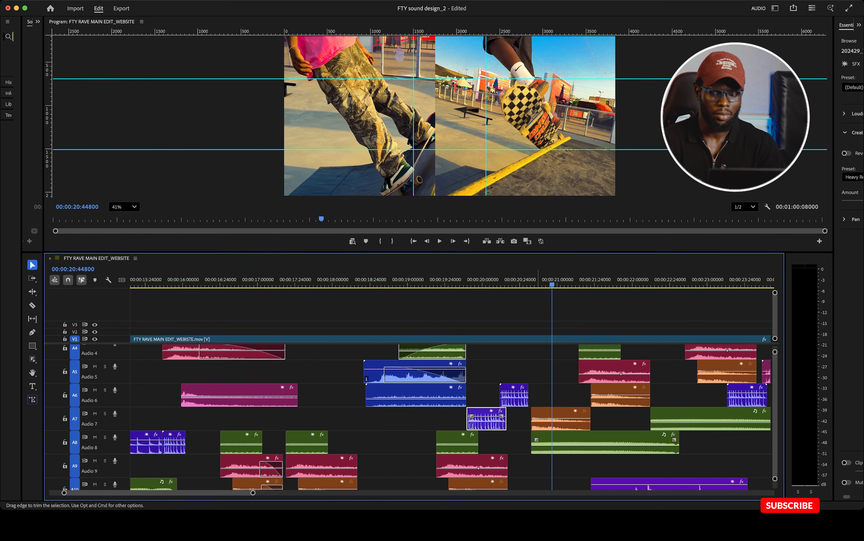
# Cue the playhead just after 00:00:20:00000 and play through the skateboard shot to the basketball split screen at 00:00:22:30400
pyautogui.hscroll(2, 537, 441)
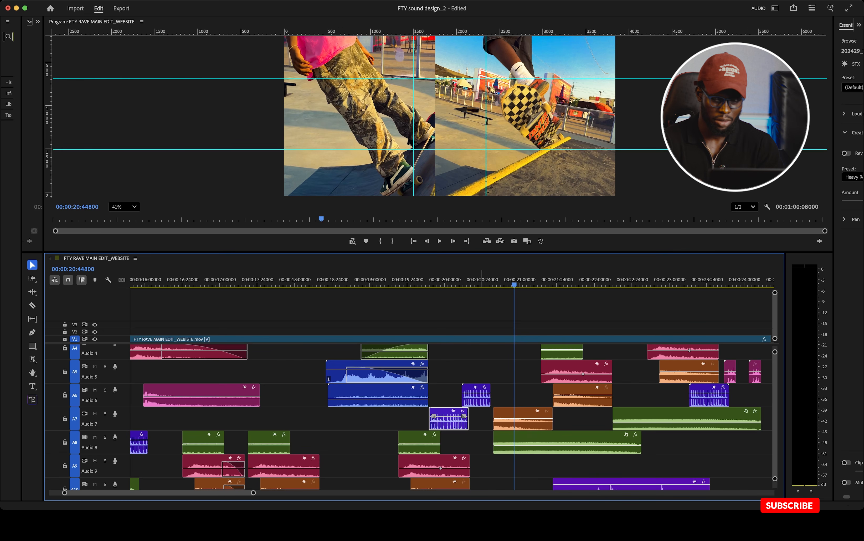
pyautogui.click(466, 281)
pyautogui.press('space')
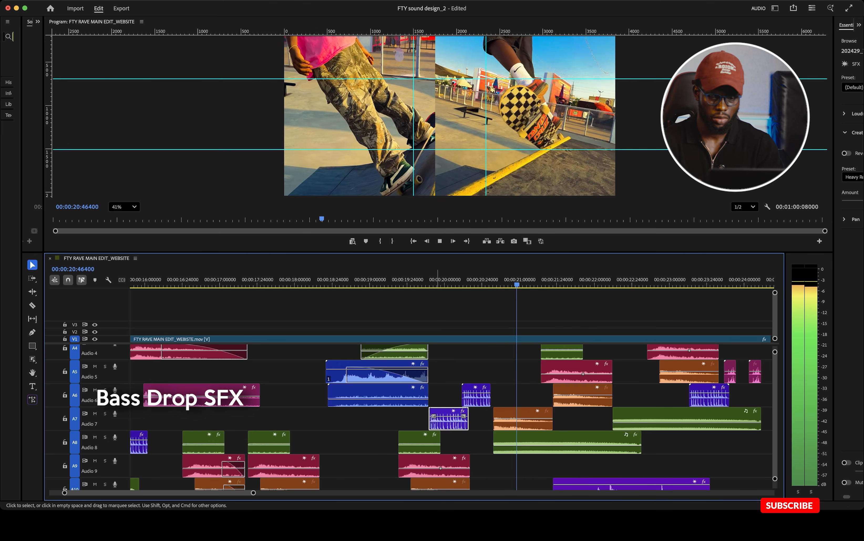
pyautogui.press('space')
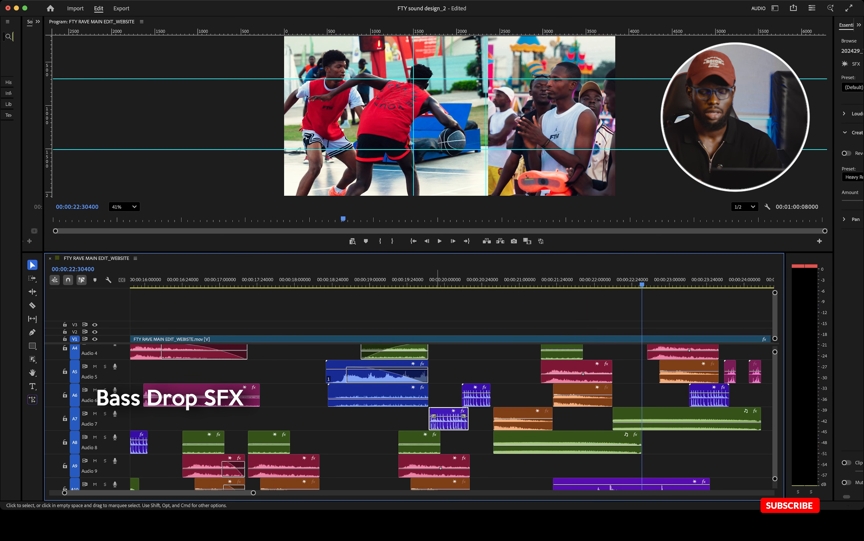
# Examine the Audio 7 to Audio 12 clips and play from the skateboard shot at 00:00:21:01925 to 00:00:23:19200
pyautogui.scroll(-3, 451, 417)
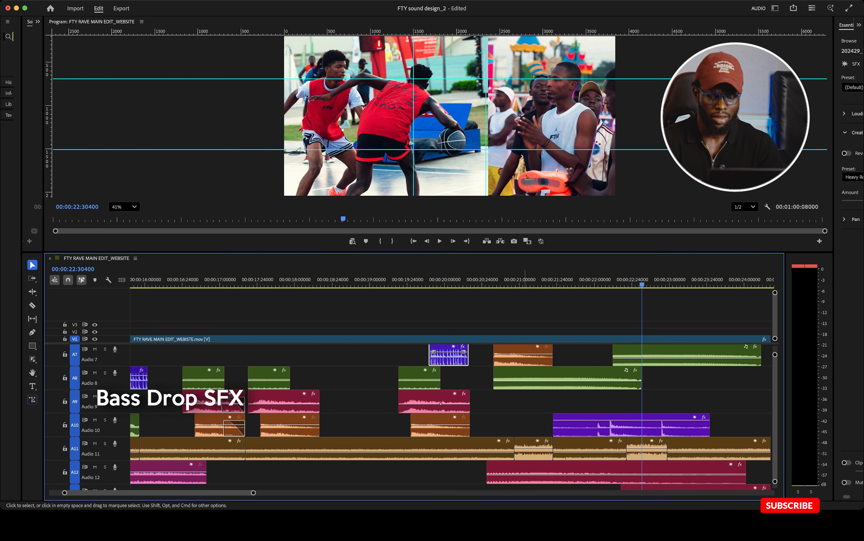
pyautogui.click(523, 282)
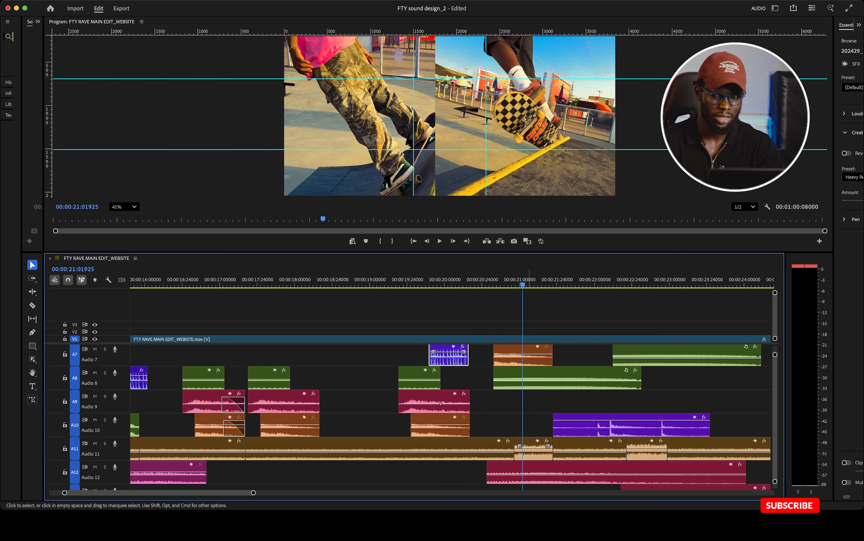
pyautogui.press('space')
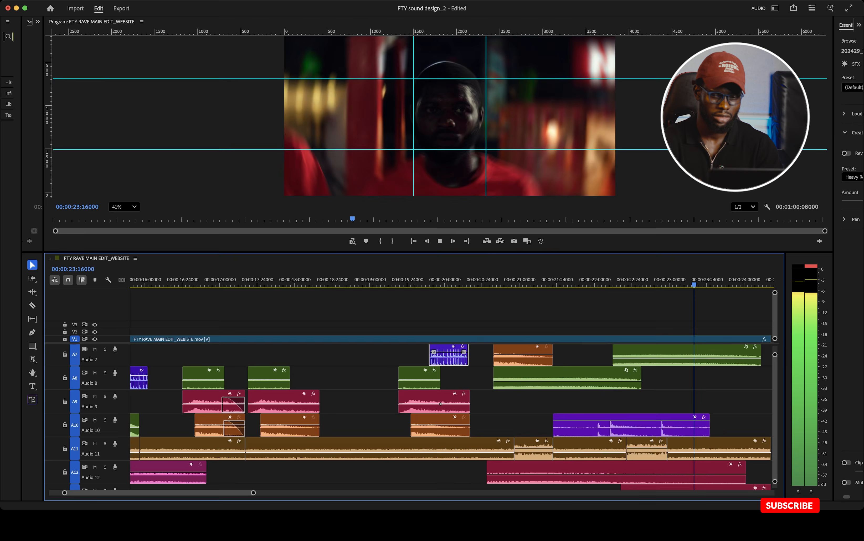
pyautogui.press('space')
# Replay the basketball dribble several times from 00:00:21:46617 with Audio 6 to Audio 11 in view, and stop at 00:00:22:20800
pyautogui.scroll(1, 629, 429)
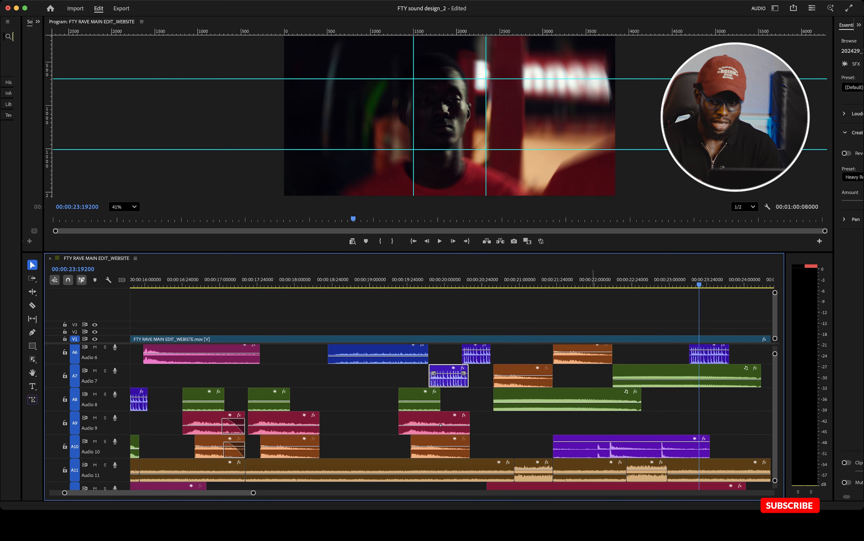
pyautogui.click(593, 280)
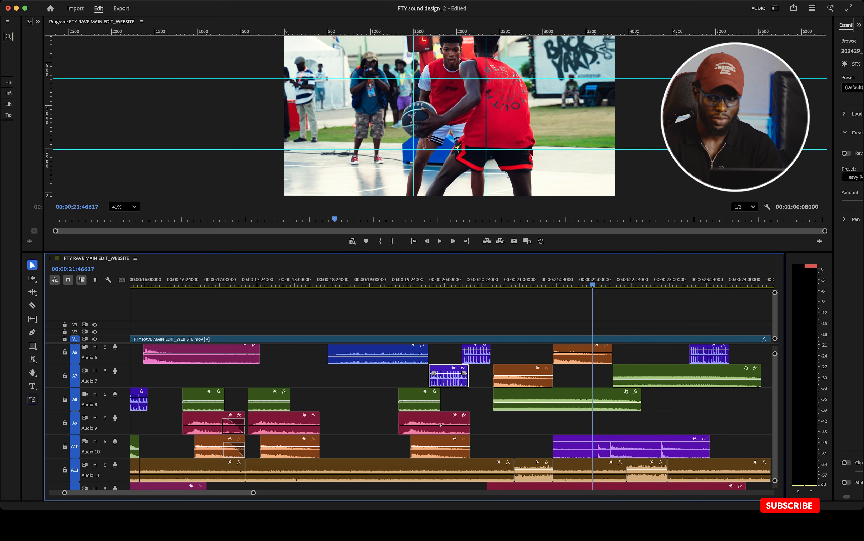
pyautogui.press('space')
pyautogui.click(592, 280)
pyautogui.press('space')
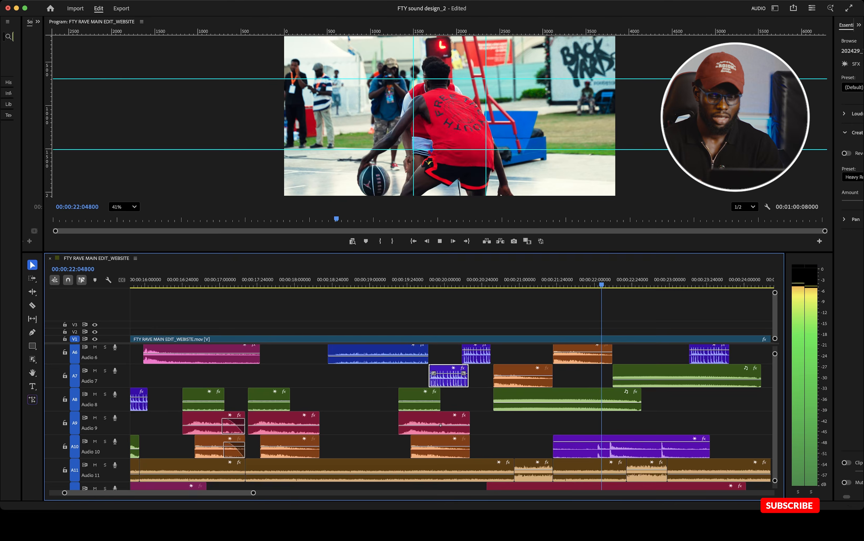
pyautogui.click(592, 280)
pyautogui.press('space')
pyautogui.press('space')
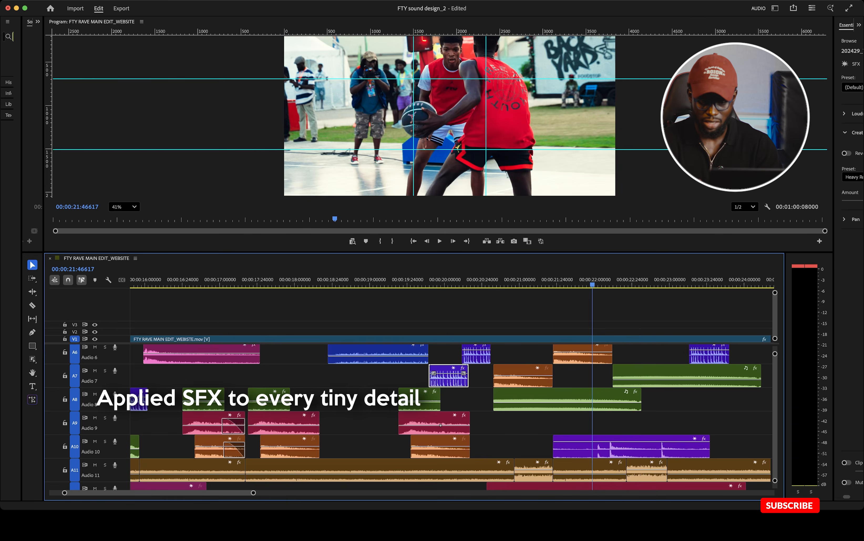
pyautogui.press('space')
pyautogui.click(593, 280)
pyautogui.press('space')
pyautogui.press('space')
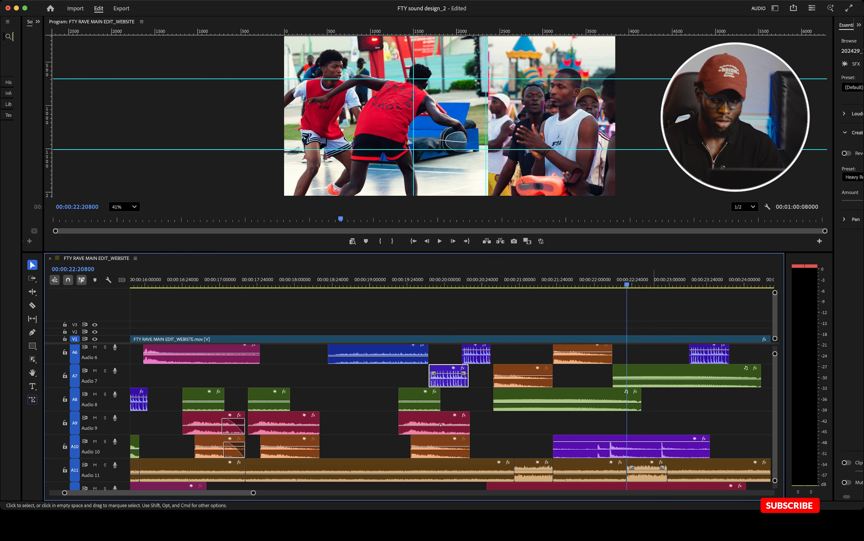
# Play on from 00:00:22:20800 through the camera shutter effects on Audio 5 to the red crowd split screen at 00:00:29:01600
pyautogui.hscroll(5, 452, 383)
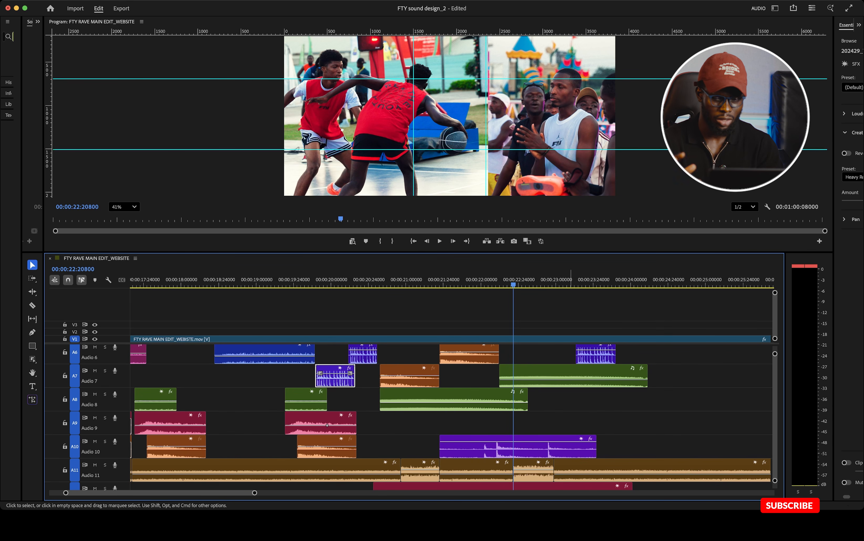
pyautogui.press('space')
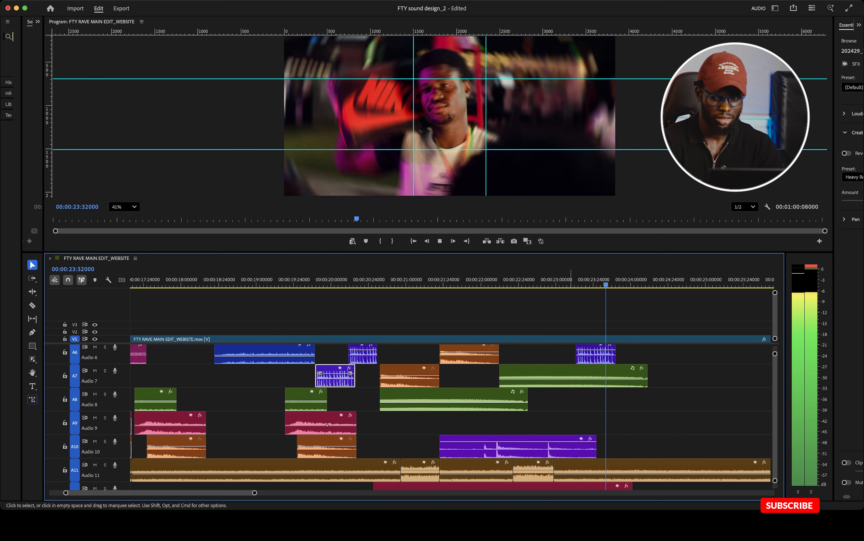
pyautogui.scroll(1, 571, 417)
pyautogui.press('space')
pyautogui.scroll(3, 571, 417)
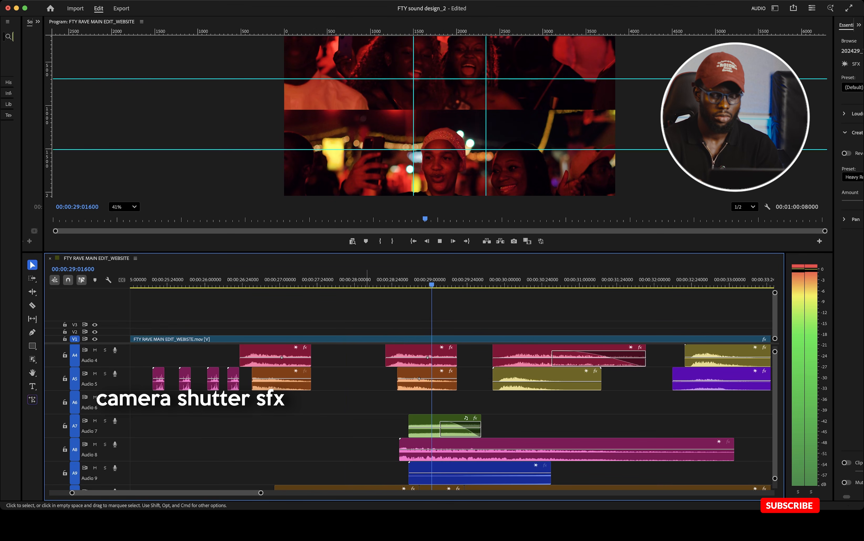
pyautogui.press('space')
# Replay the red crowd shot up to the stage performance at 00:00:29:22400, and cue the playhead to 00:00:26:27668
pyautogui.press('-')
pyautogui.press('-')
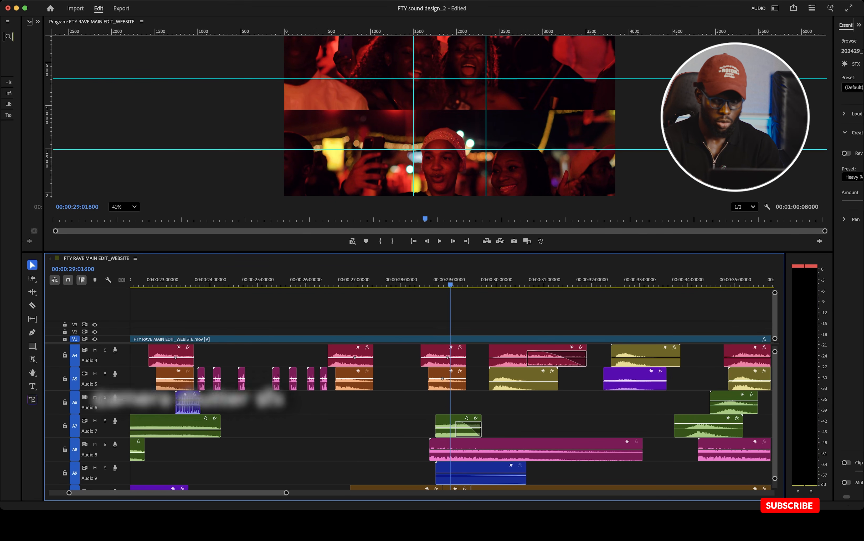
pyautogui.click(425, 279)
pyautogui.press('space')
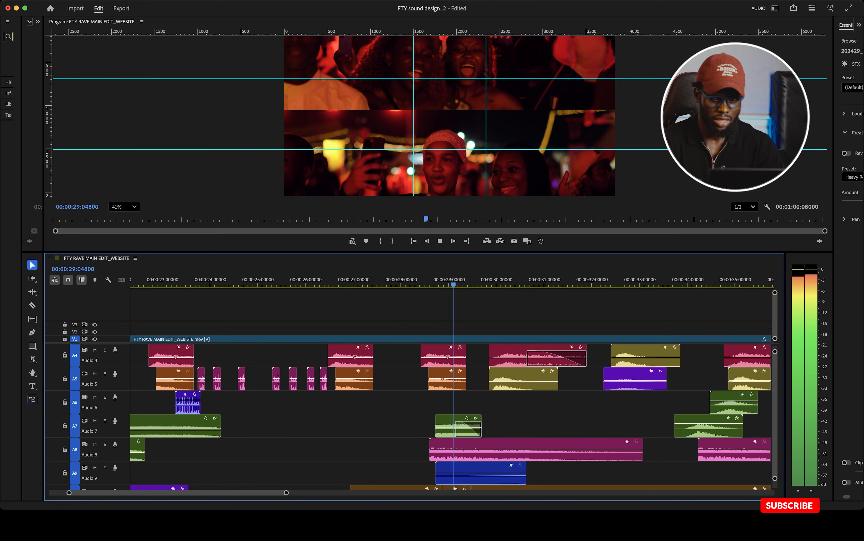
pyautogui.click(424, 280)
pyautogui.hotkey('shift', 'k')
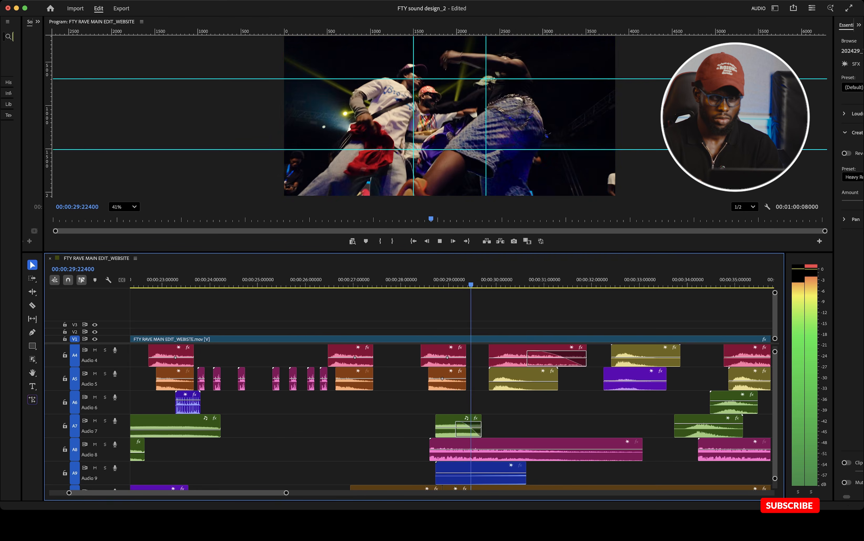
pyautogui.click(333, 280)
pyautogui.scroll(-2, 417, 417)
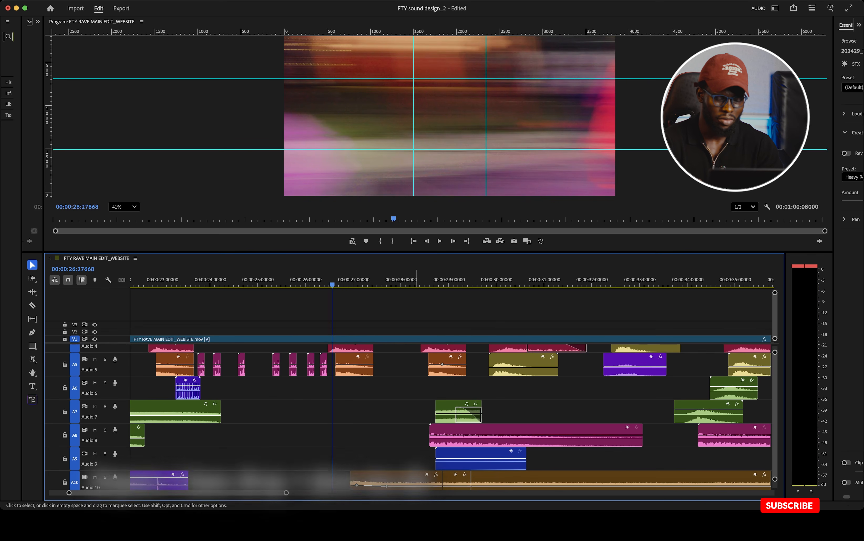
# Select the layered clips on Audio 3 to Audio 5 around 00:00:28:24661 and play from 00:00:26:27668 up to them
pyautogui.scroll(1, 417, 417)
pyautogui.scroll(-2, 417, 417)
pyautogui.scroll(4, 417, 416)
pyautogui.click(435, 398)
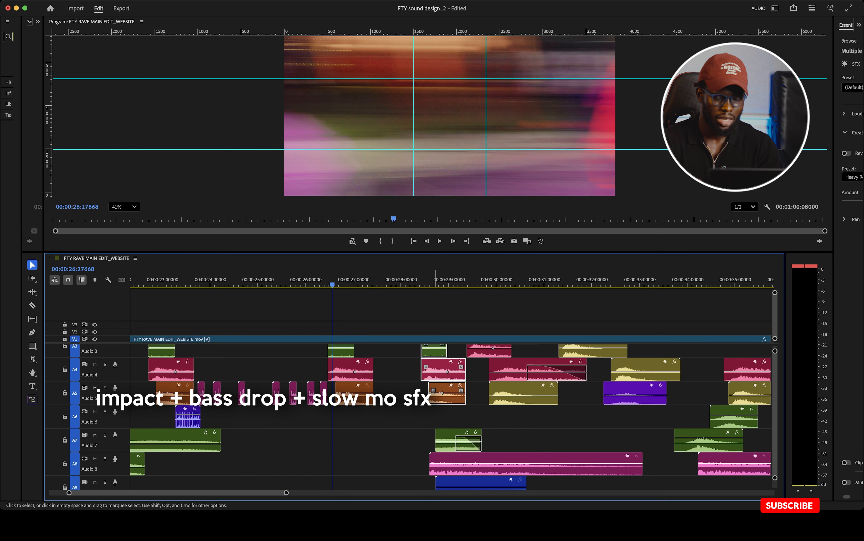
pyautogui.scroll(2, 417, 416)
pyautogui.press('space')
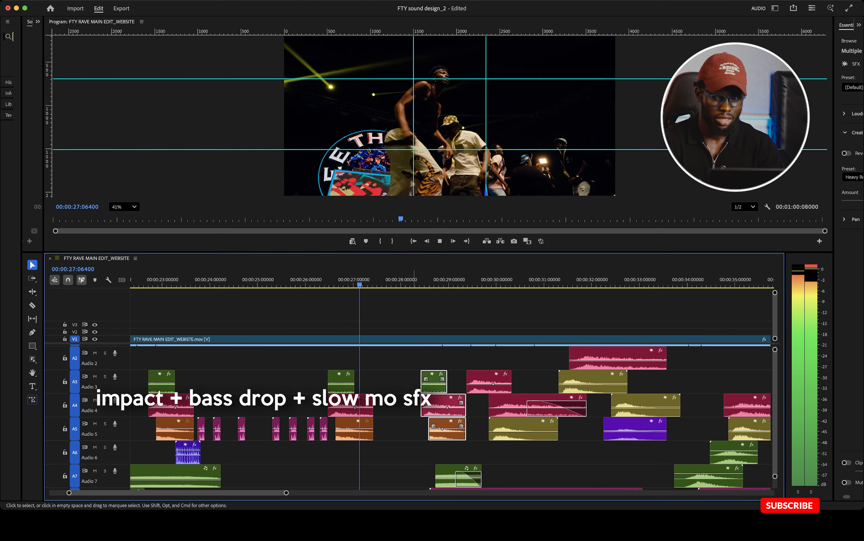
pyautogui.press('space')
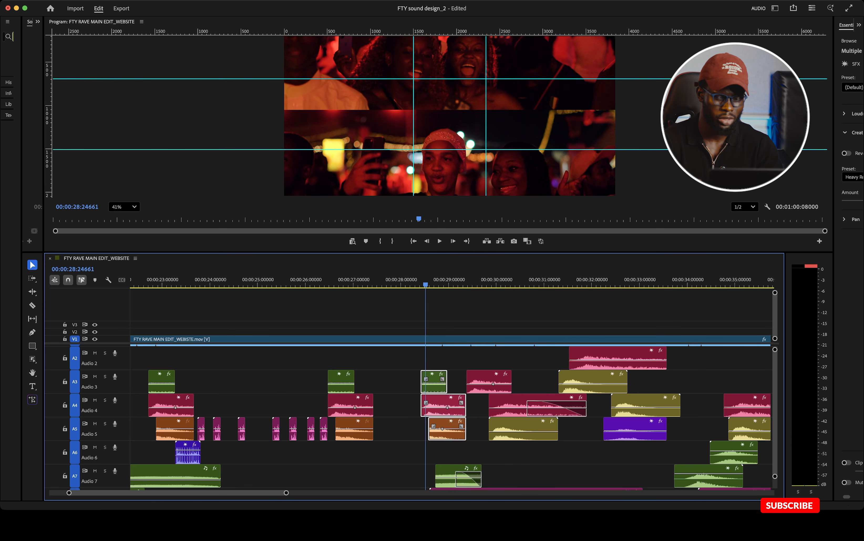
# Play on from 00:00:28:24661 through the smoke and fire shots, and stop at 00:00:32:30400
pyautogui.press('space')
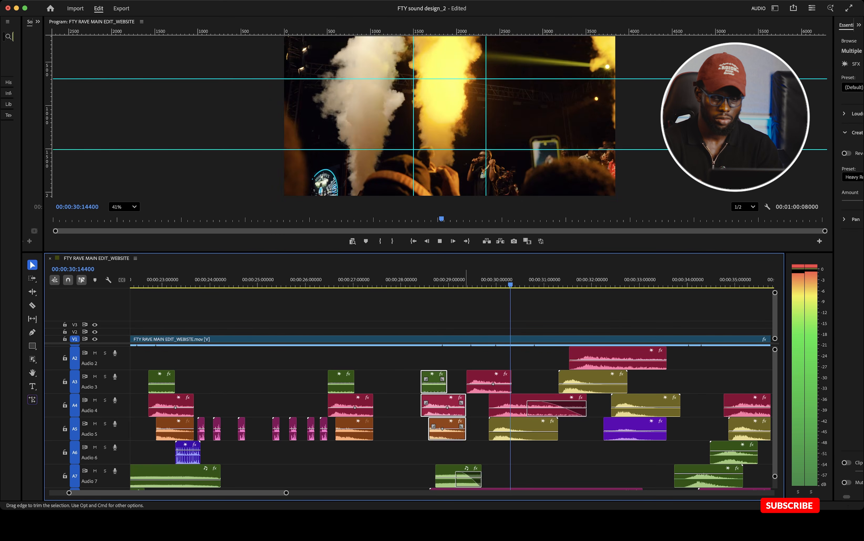
pyautogui.press('space')
pyautogui.press('space')
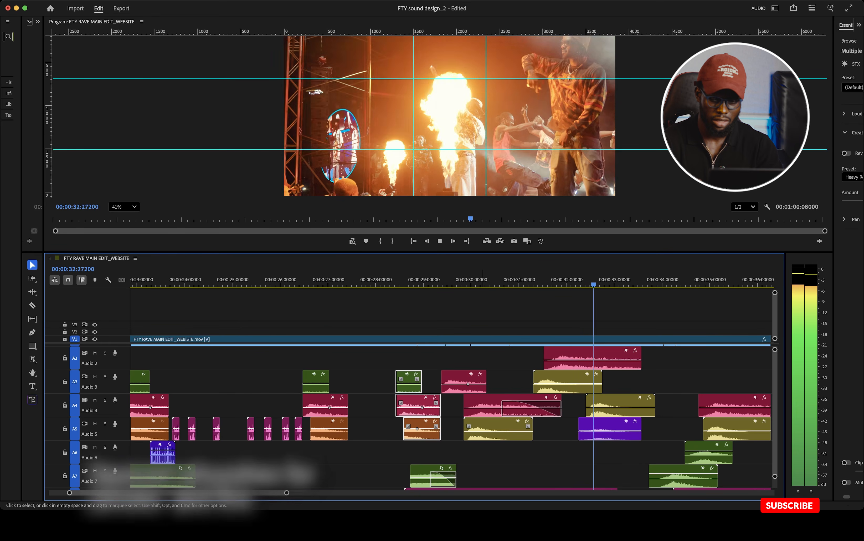
pyautogui.press('space')
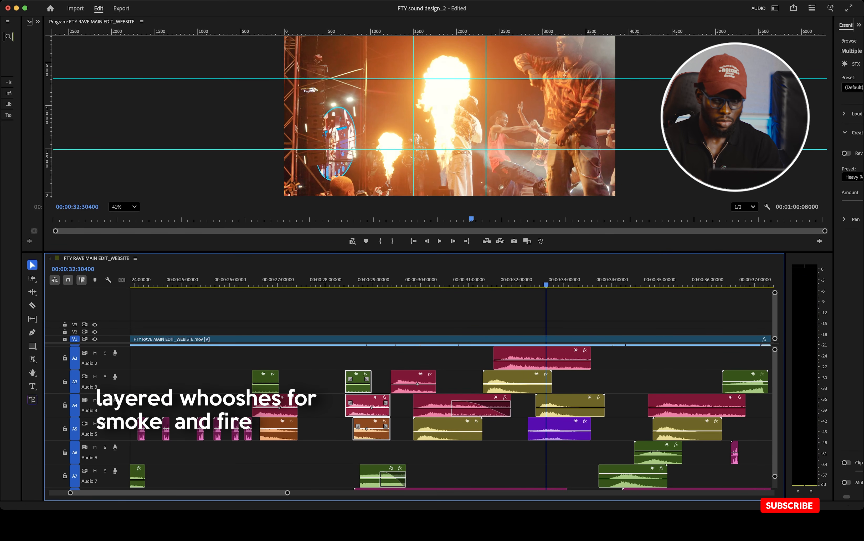
# Replay the stage fire shot from just before 00:00:31:28800 and stop at the dancing feet at 00:00:33:17600
pyautogui.press('space')
pyautogui.click(481, 280)
pyautogui.press('space')
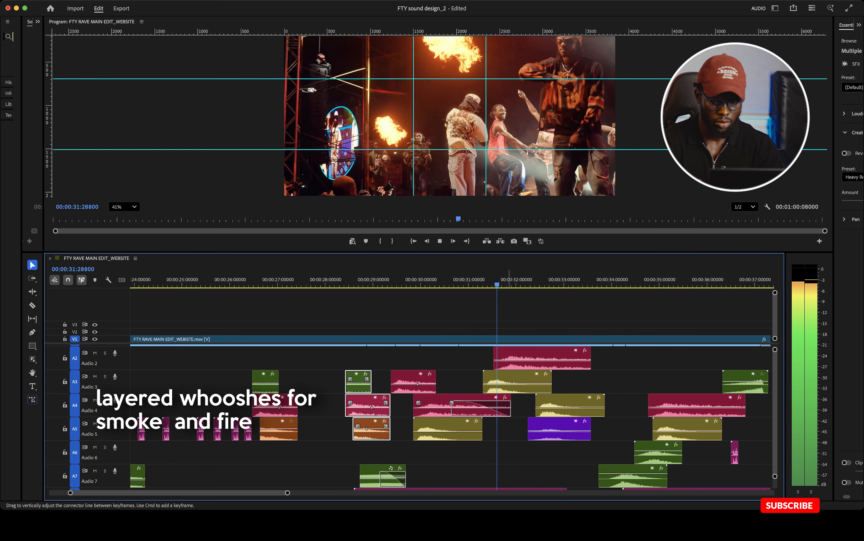
pyautogui.press('space')
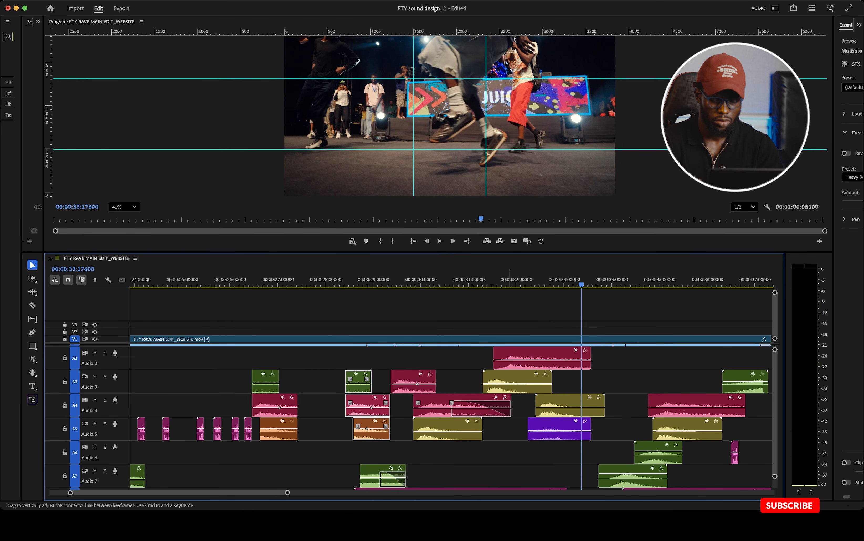
# Play on from 00:00:33:17600, then replay from about 00:00:33:41237 to the blue-lit smoke shot at 00:00:35:06400
pyautogui.press('space')
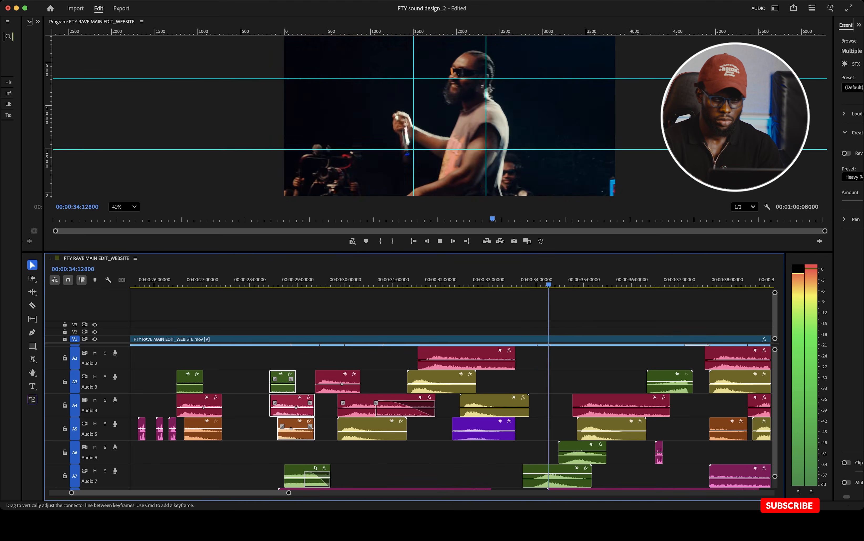
pyautogui.scroll(-1, 386, 407)
pyautogui.click(530, 280)
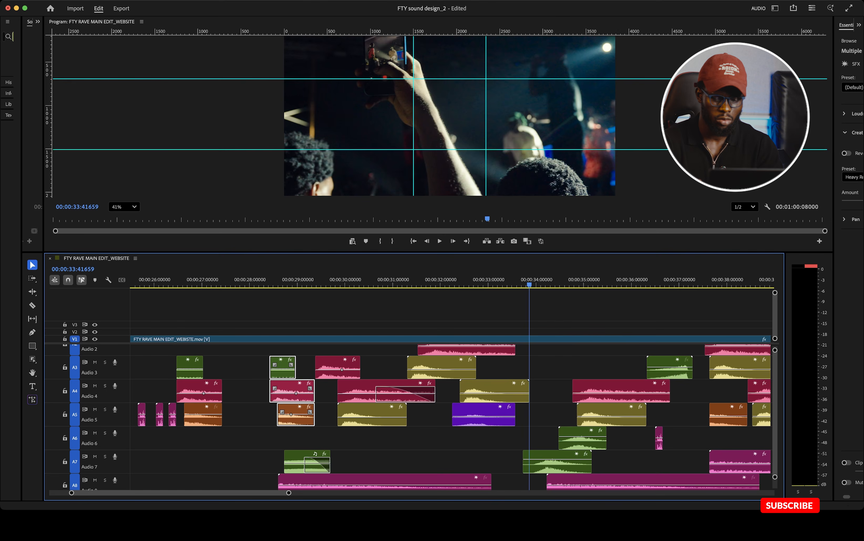
pyautogui.press('space')
pyautogui.click(529, 280)
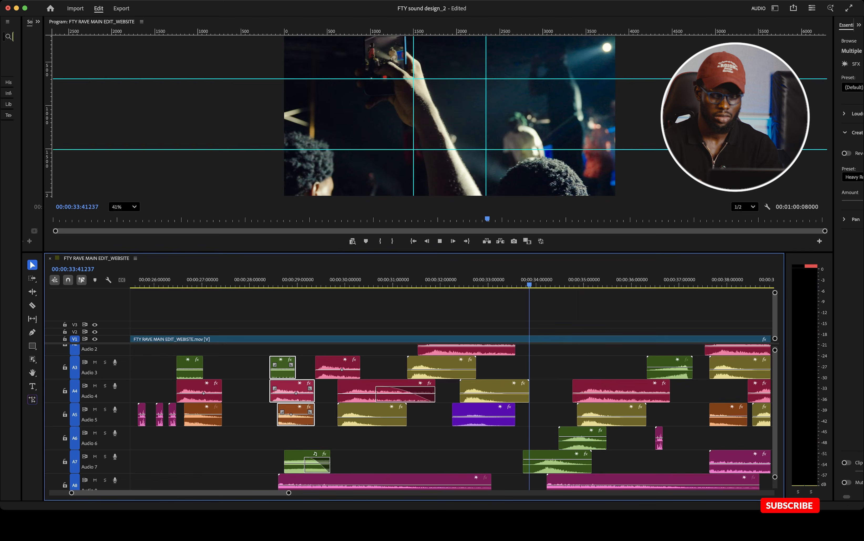
pyautogui.press('space')
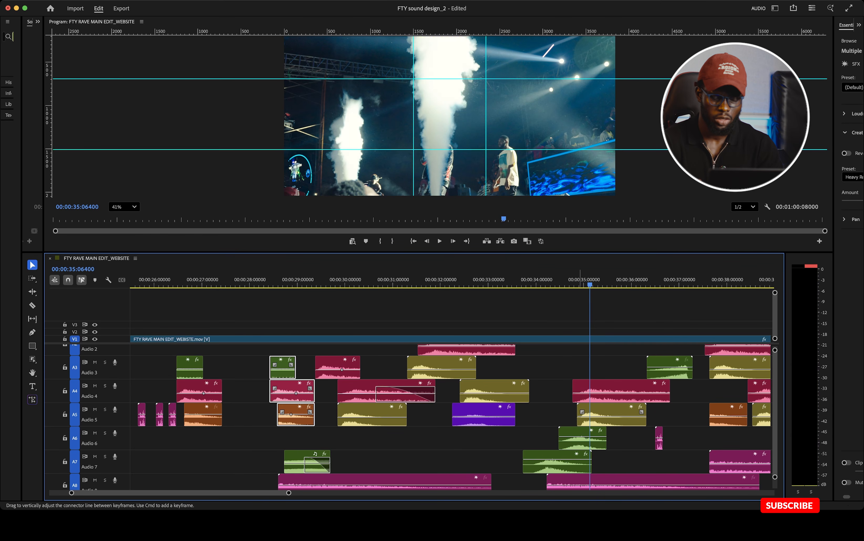
# Play on to the phone shot at 00:00:36:11200, and inspect the whoosh clips on Audio 4 and Audio 5 under the smoke shot
pyautogui.hscroll(2, 590, 414)
pyautogui.hscroll(2, 572, 415)
pyautogui.press('space')
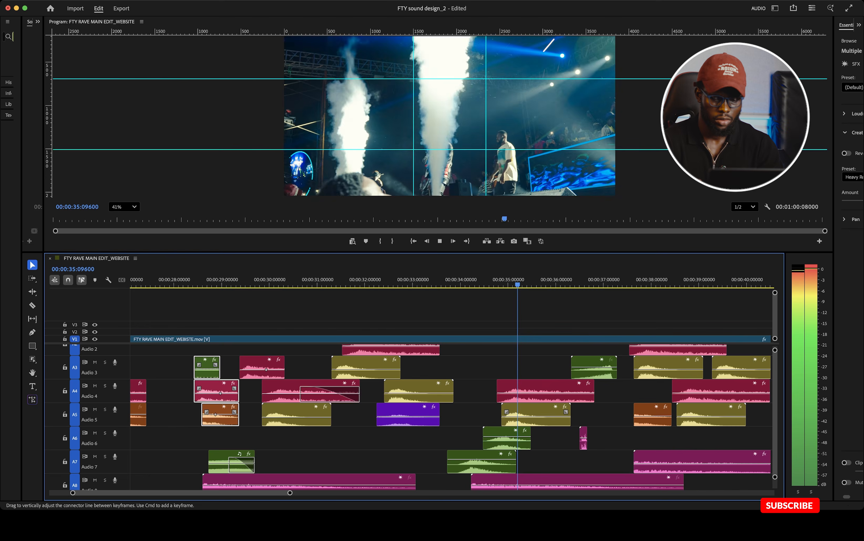
pyautogui.press('space')
pyautogui.click(544, 391)
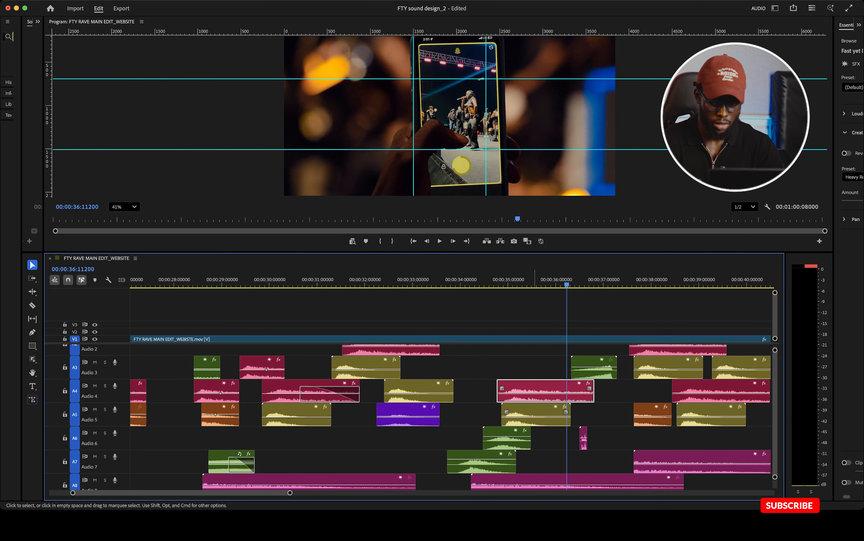
pyautogui.click(535, 415)
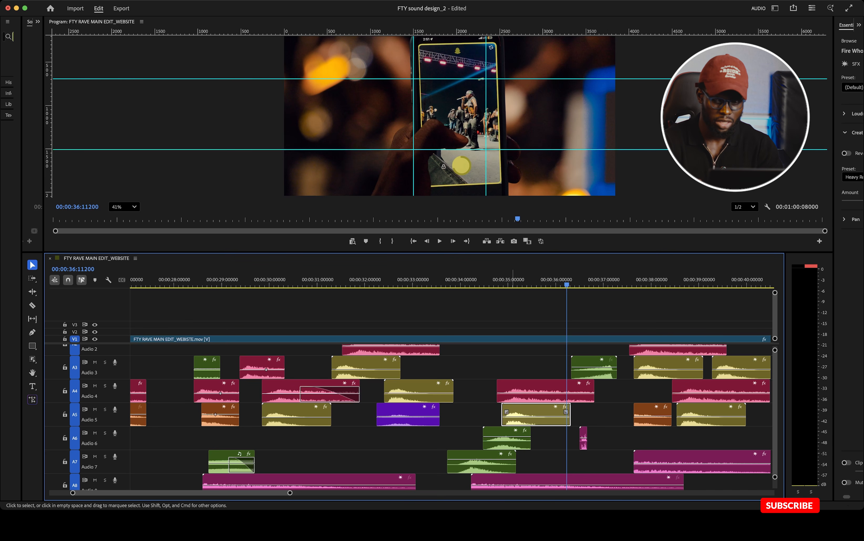
# Replay the smoke burst from 00:00:35:00187 up to the phone shot, and once more up to 00:00:35:38400
pyautogui.click(509, 283)
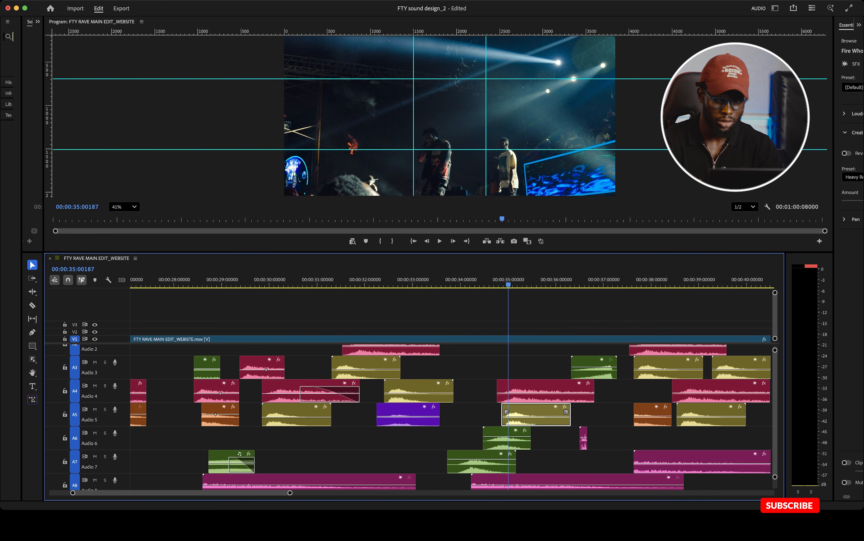
pyautogui.press('space')
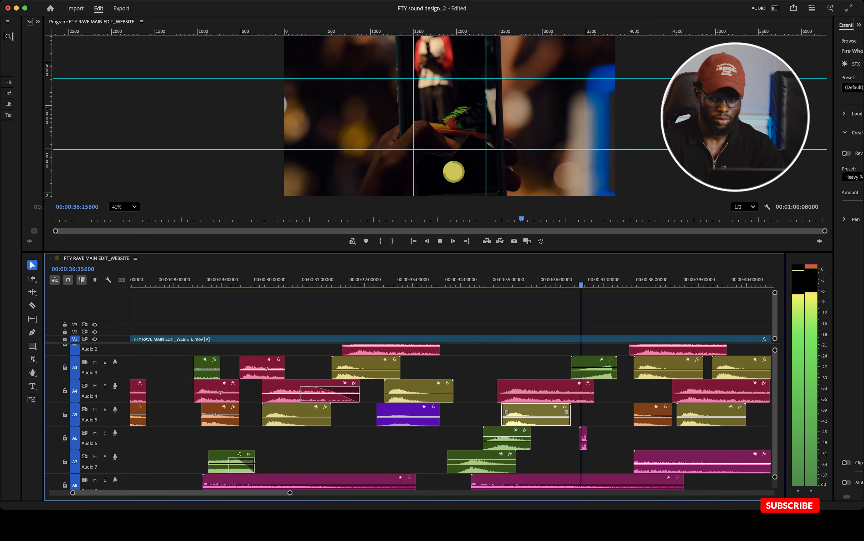
pyautogui.click(509, 282)
pyautogui.press('space')
pyautogui.press('space')
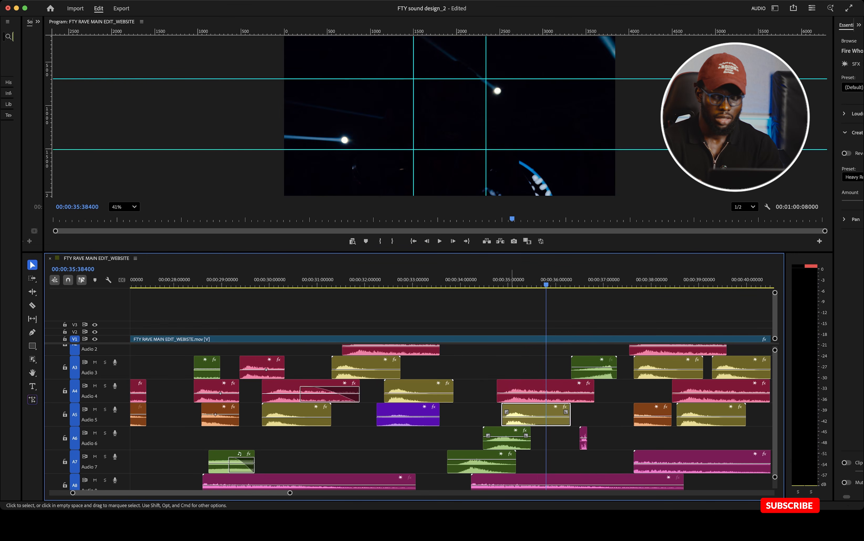
# Play on to the performer at 00:00:36:38400, select the long clip on Audio 10, and show a wider stretch of the timeline
pyautogui.scroll(-6, 512, 438)
pyautogui.press('space')
pyautogui.scroll(4, 513, 438)
pyautogui.press('space')
pyautogui.scroll(-1, 512, 438)
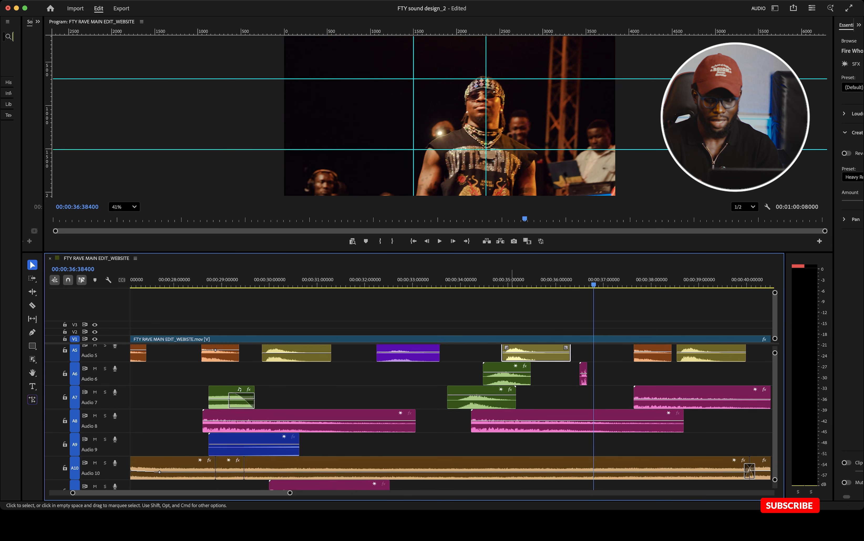
pyautogui.scroll(-1, 512, 438)
pyautogui.click(293, 457)
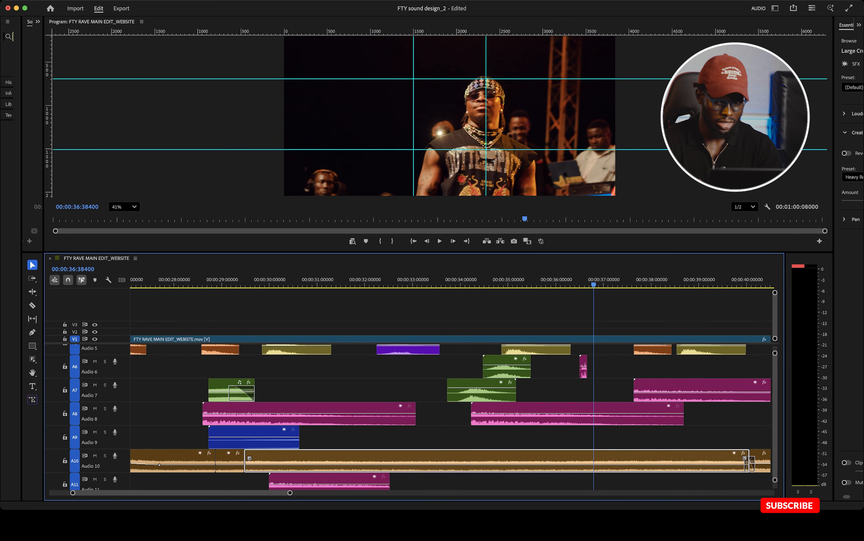
pyautogui.moveTo(290, 492); pyautogui.dragTo(306, 492)
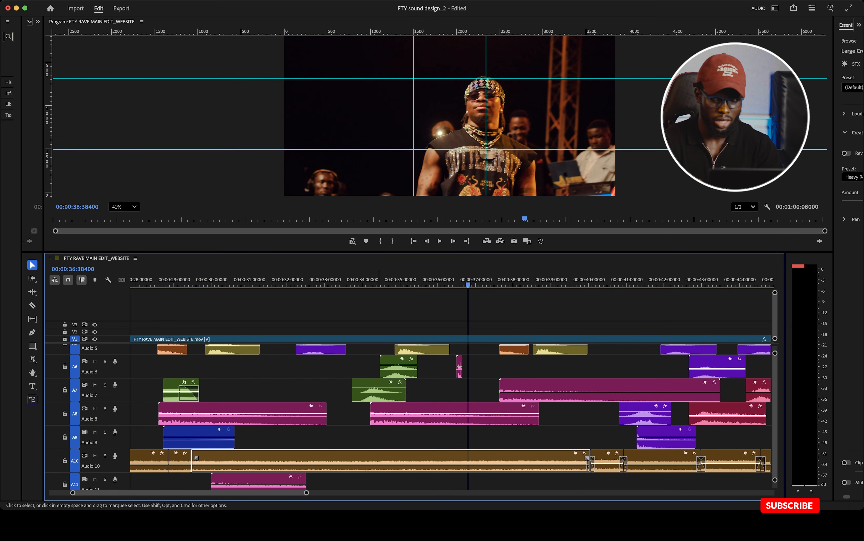
# Play from 00:00:36:38400 to 00:00:37:19200 with the music track in view, and select the transition on Audio 1 there
pyautogui.scroll(5, 379, 438)
pyautogui.scroll(1, 378, 438)
pyautogui.press('space')
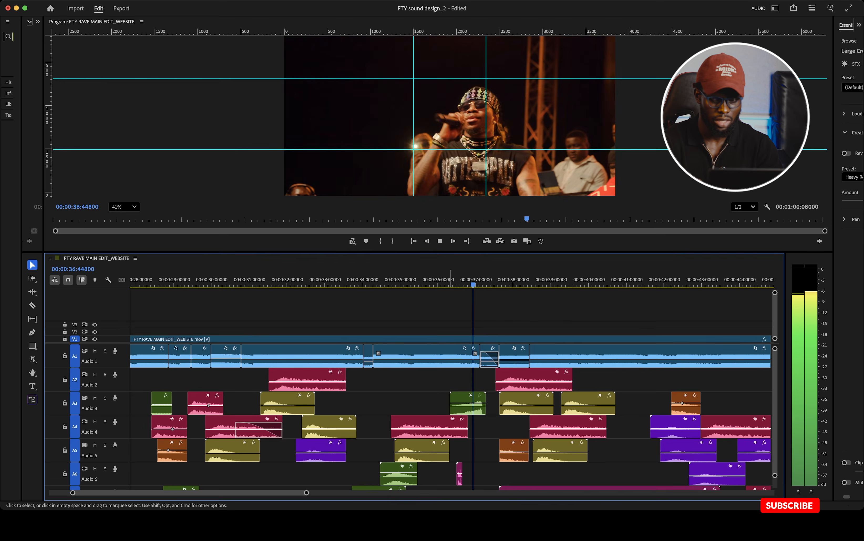
pyautogui.press('space')
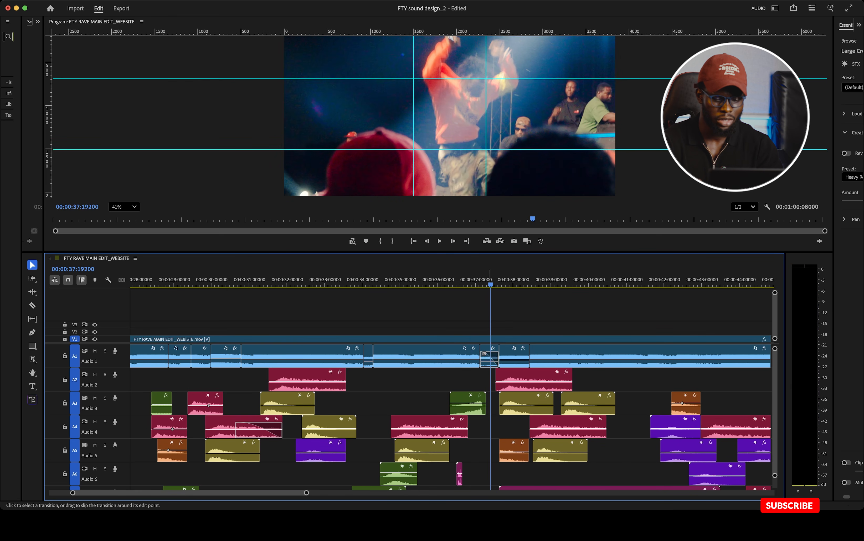
pyautogui.click(491, 359)
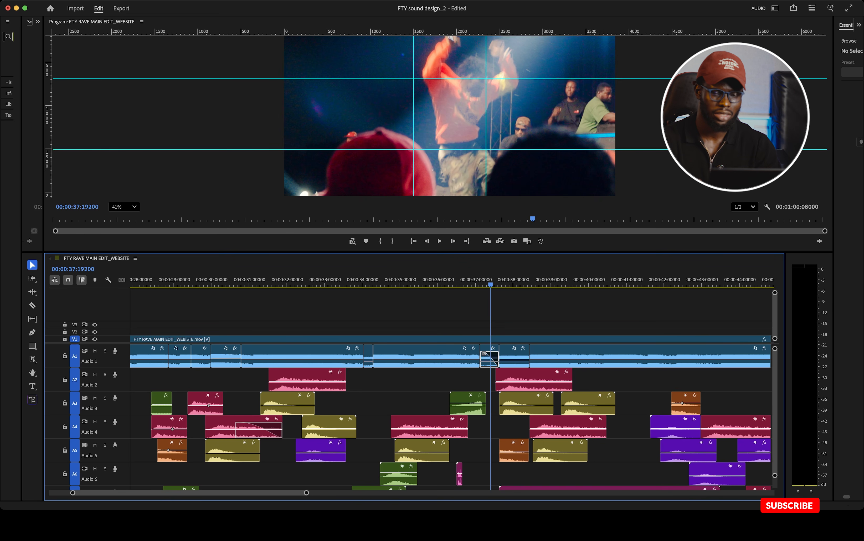
# Examine the effects layered on Audio 3 to Audio 8, and play from 00:00:37:19200 to the wide stage smoke shot at 00:00:38:06400
pyautogui.scroll(-3, 480, 150)
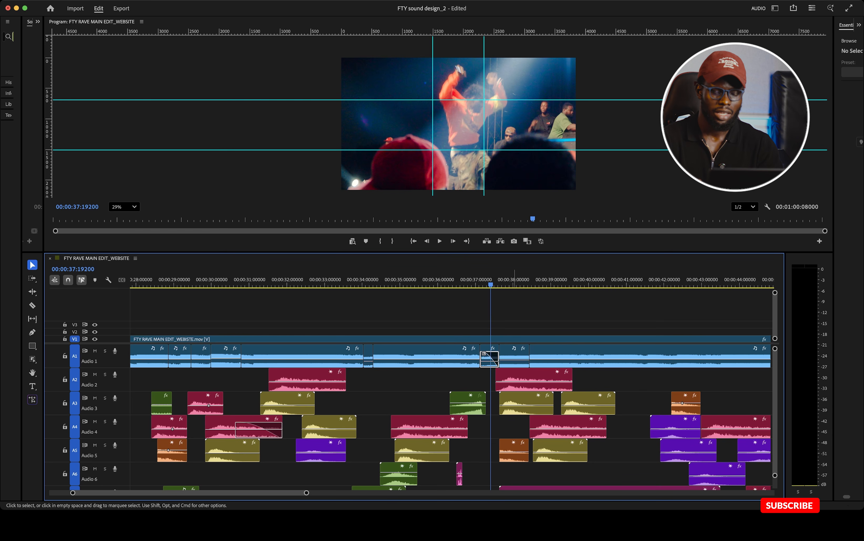
pyautogui.scroll(-5, 450, 415)
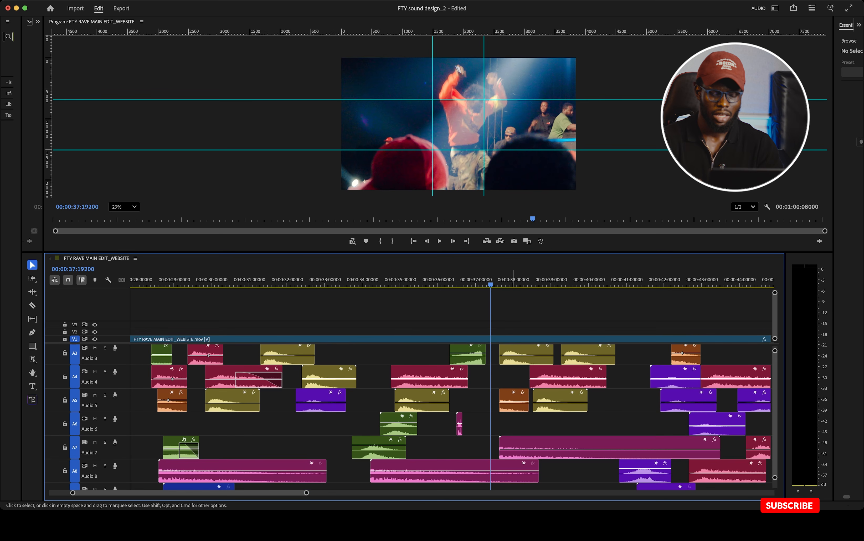
pyautogui.scroll(-2, 484, 353)
pyautogui.scroll(7, 484, 353)
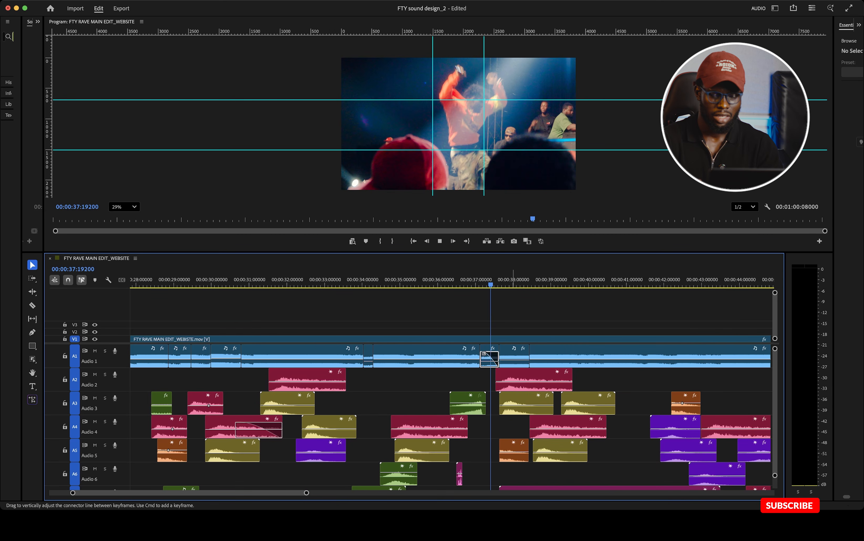
pyautogui.press('space')
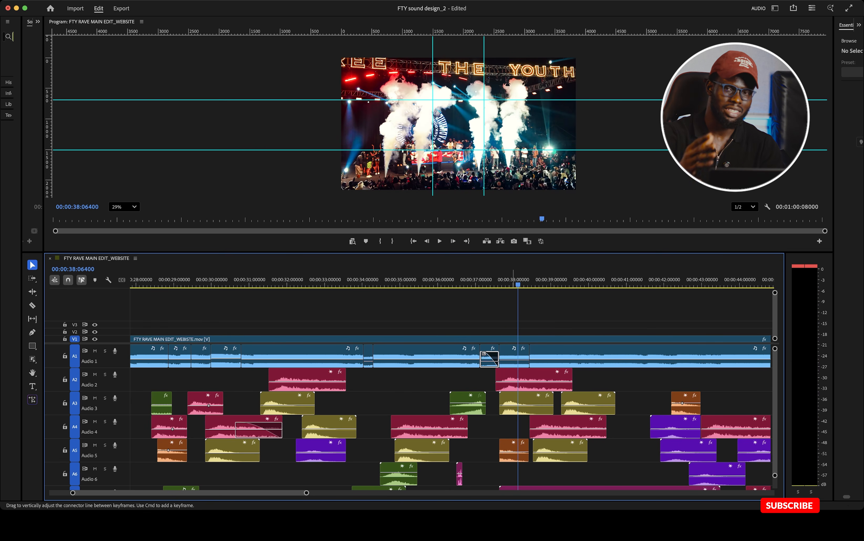
# Replay the riser on Audio 3 from 00:00:36:41501, and cue the playhead back to 00:00:36:40967
pyautogui.click(470, 280)
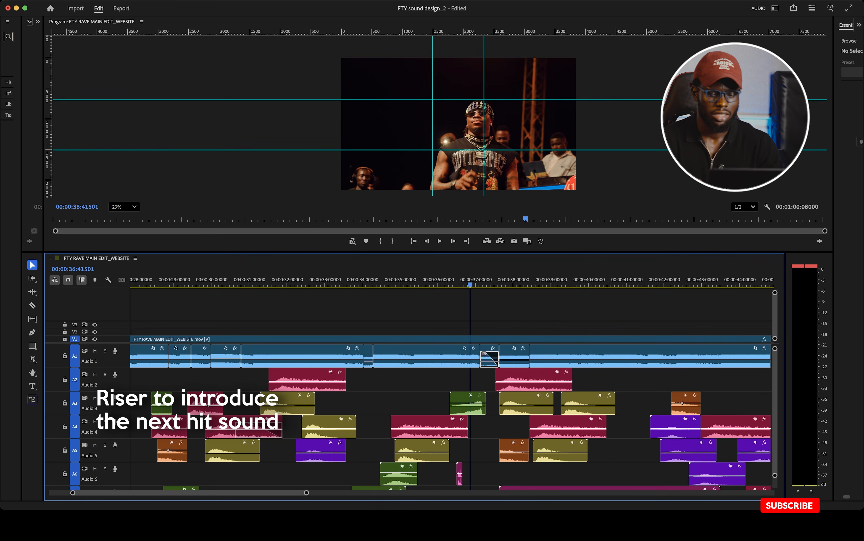
pyautogui.press('space')
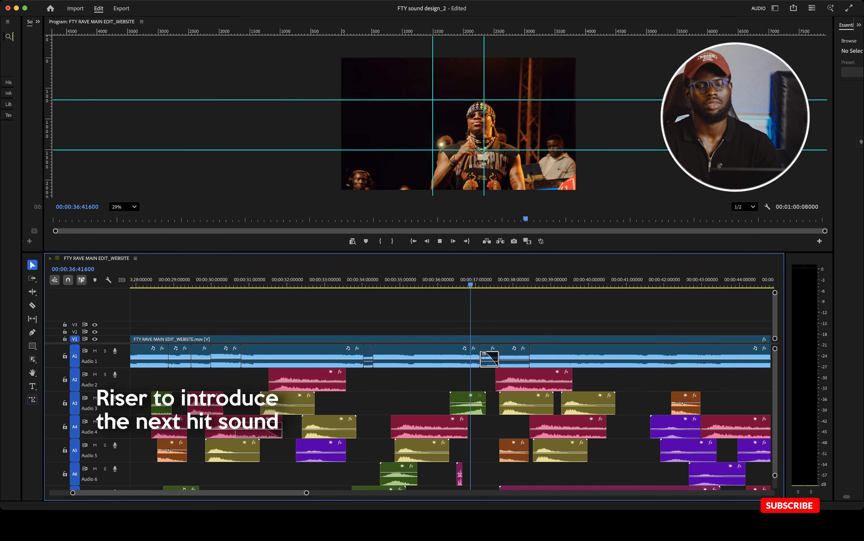
pyautogui.press('space')
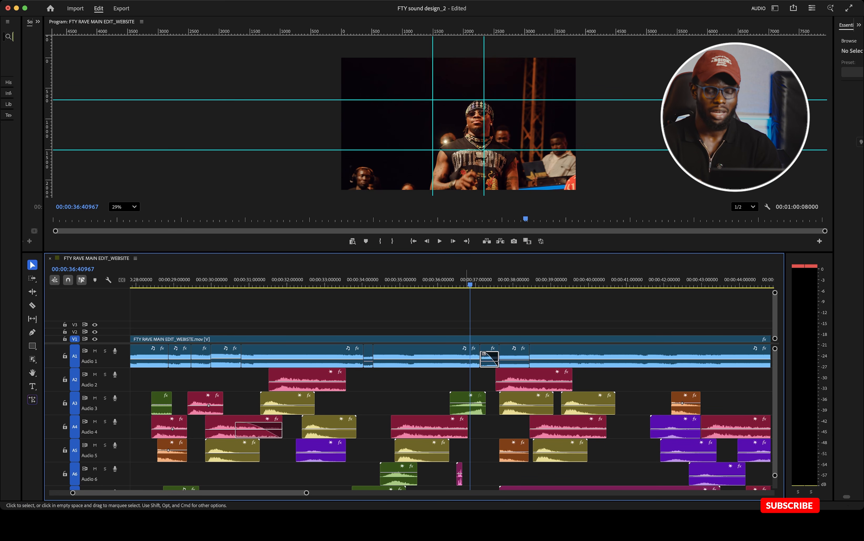
# Play from 00:00:36:40967 to 00:00:44:35200 while widening the visible stretch of the timeline
pyautogui.hscroll(2, 450, 379)
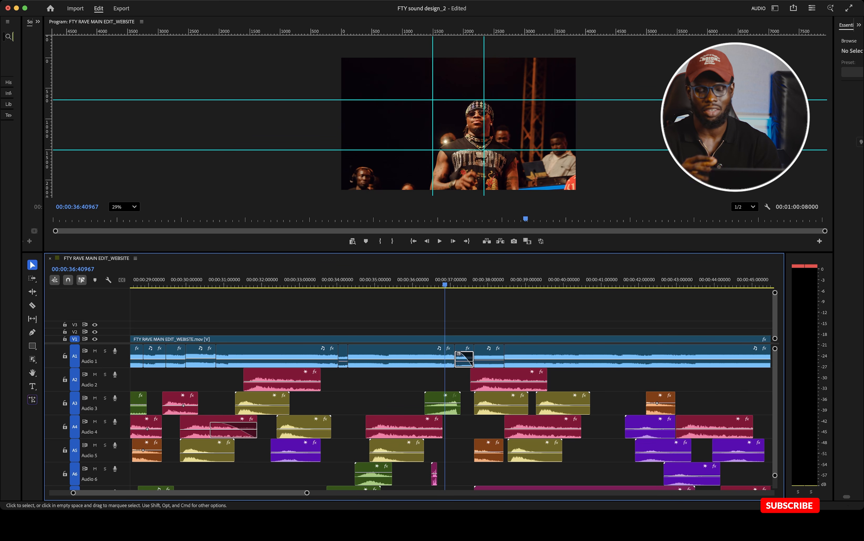
pyautogui.press('space')
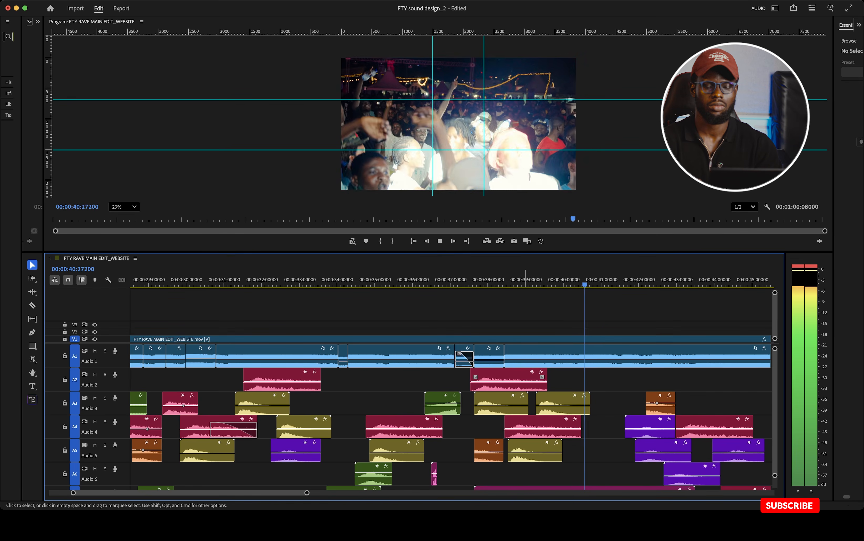
pyautogui.press('-')
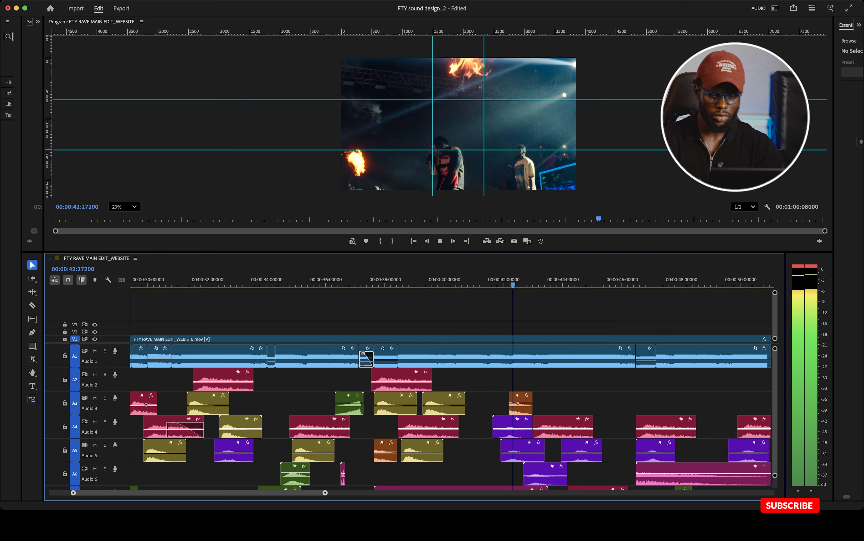
pyautogui.press('-')
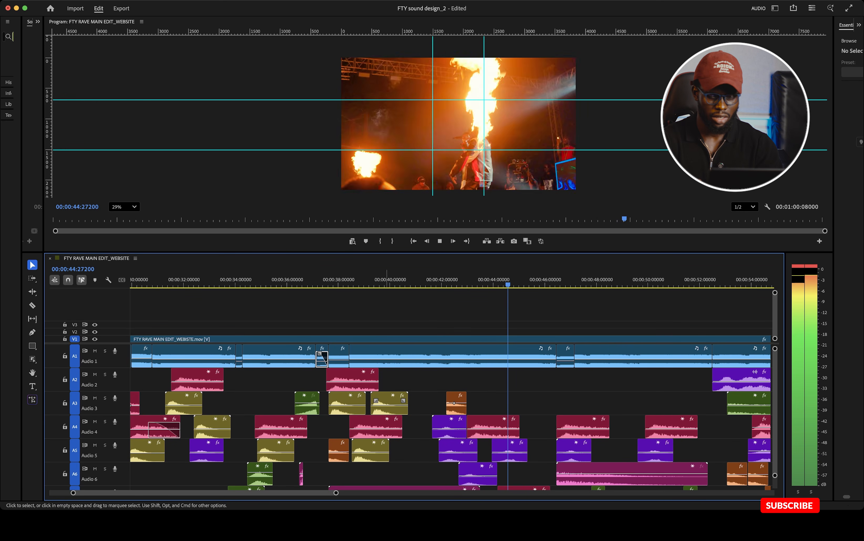
pyautogui.press('space')
# Examine the effects on Audio 2 to Audio 8, and play on from 00:00:44:35200 to 00:00:53:09600
pyautogui.scroll(-3, 493, 412)
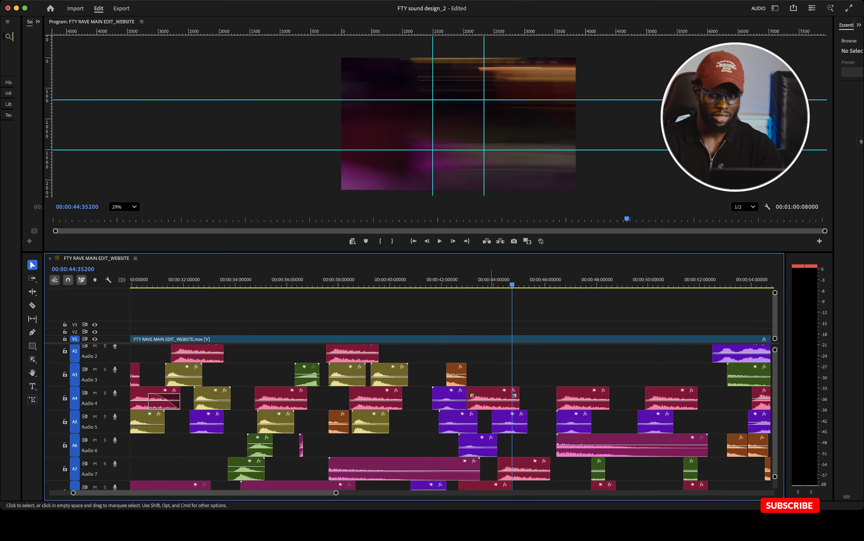
pyautogui.scroll(-1, 450, 417)
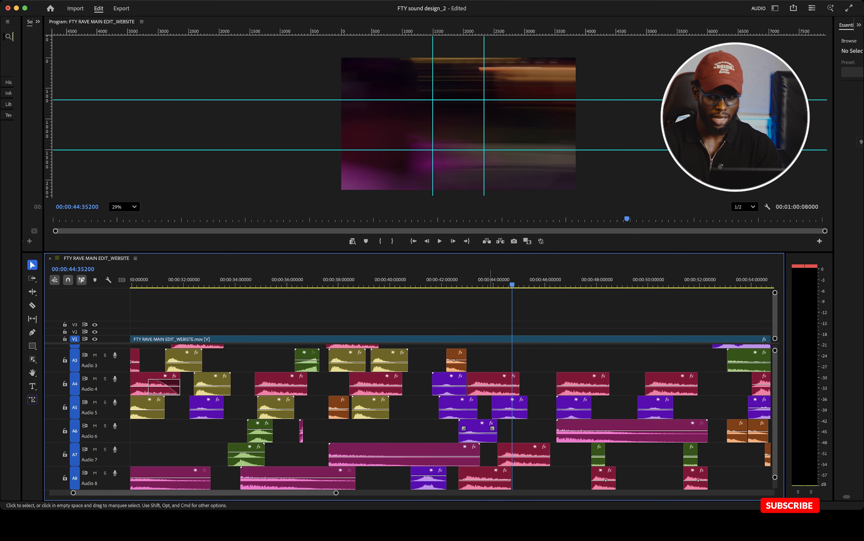
pyautogui.scroll(1, 454, 416)
pyautogui.press('space')
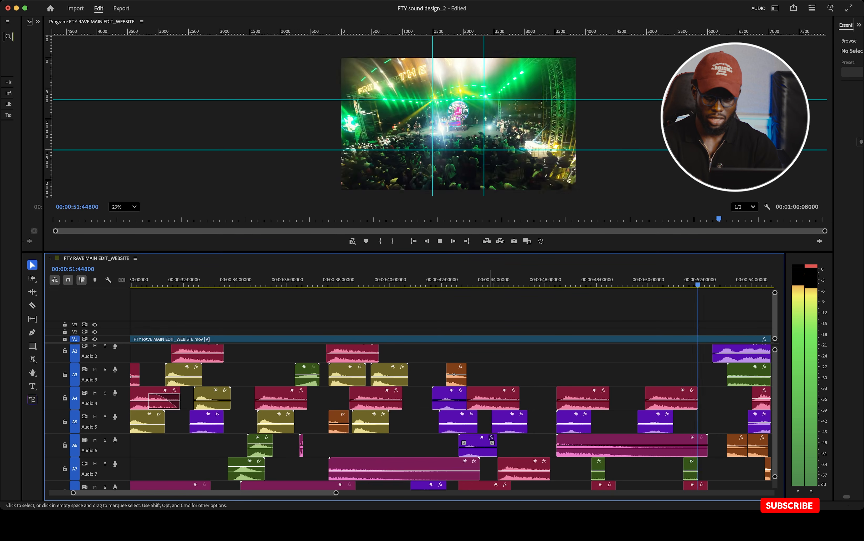
pyautogui.press('space')
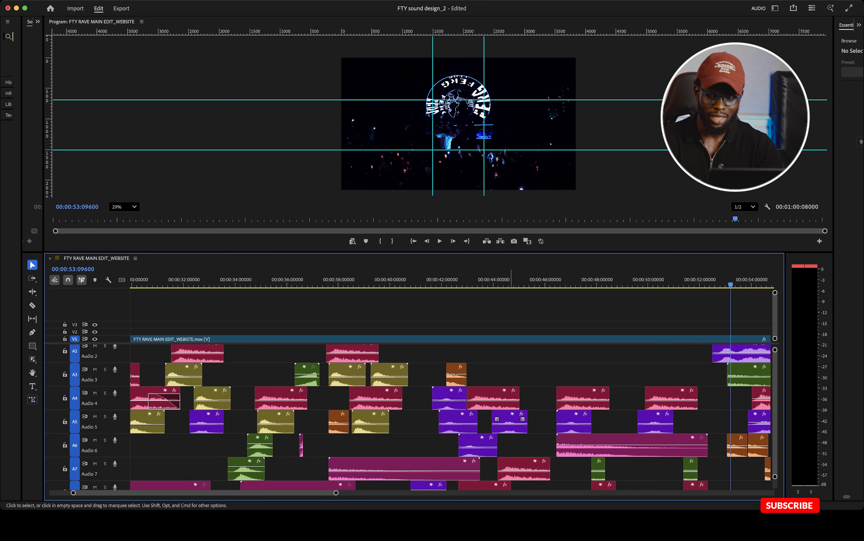
# Select the short music clip on Audio 1 around 00:00:53, and play on to 00:00:54:06400
pyautogui.scroll(1, 420, 417)
pyautogui.hscroll(3, 578, 415)
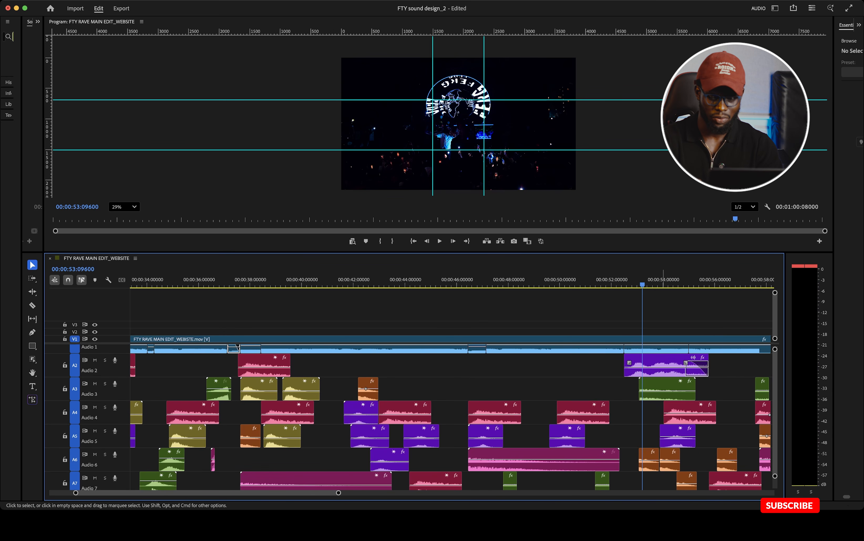
pyautogui.scroll(1, 665, 379)
pyautogui.click(665, 354)
pyautogui.press('space')
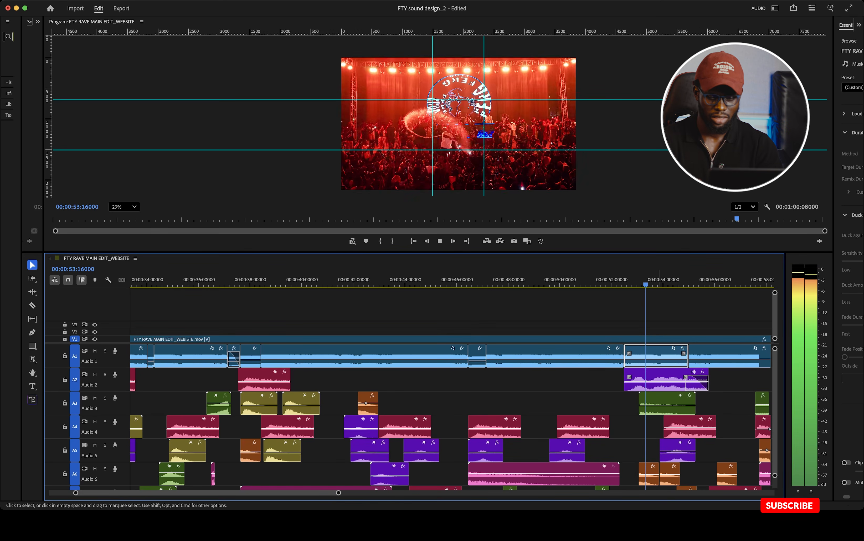
pyautogui.press('space')
pyautogui.hscroll(1, 654, 381)
pyautogui.hscroll(3, 654, 382)
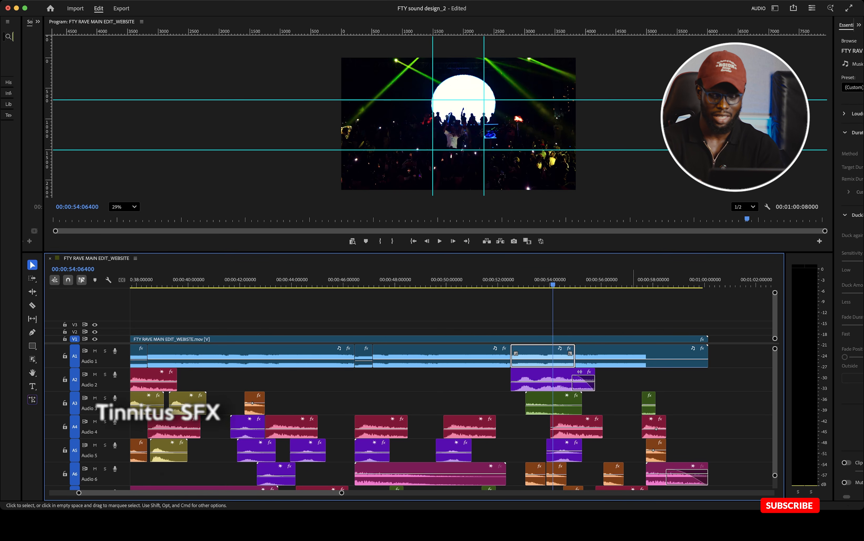
# Replay the layered effects under the selected music clip from 00:00:52:20532 to 00:00:54:41600
pyautogui.press('space')
pyautogui.click(512, 280)
pyautogui.press('space')
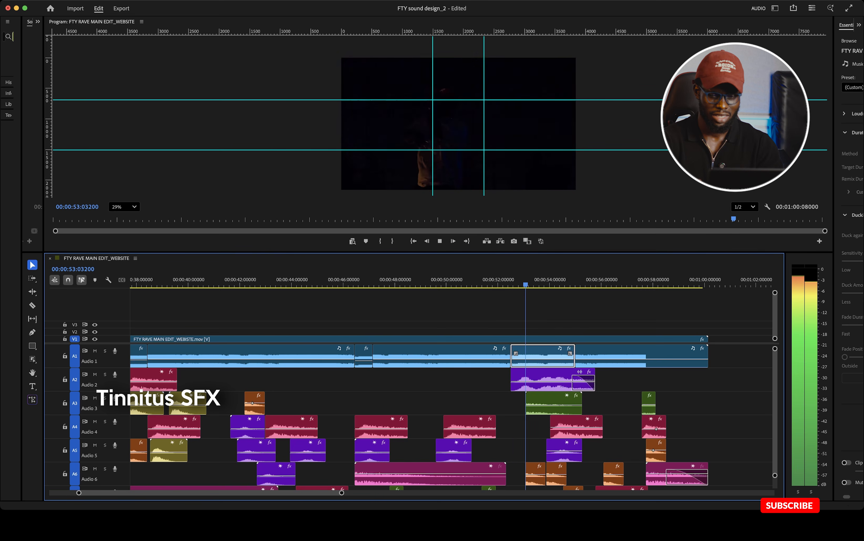
pyautogui.press('space')
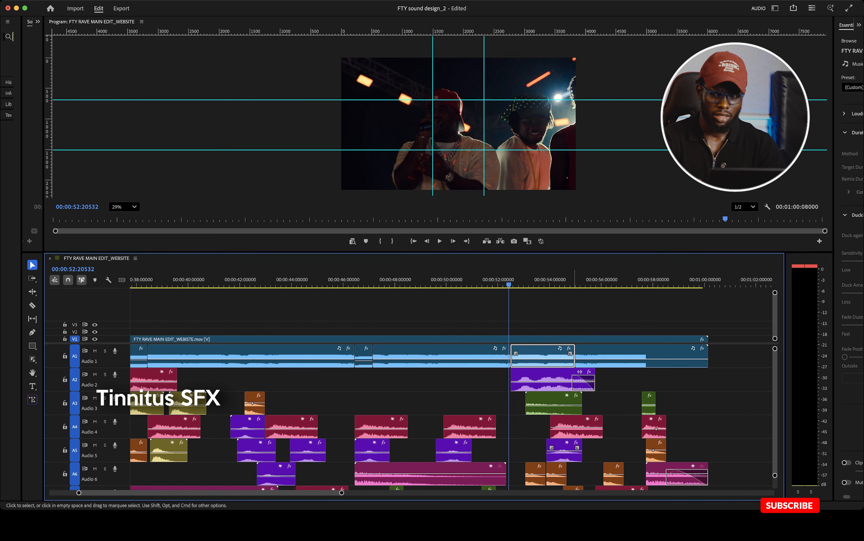
pyautogui.press('space')
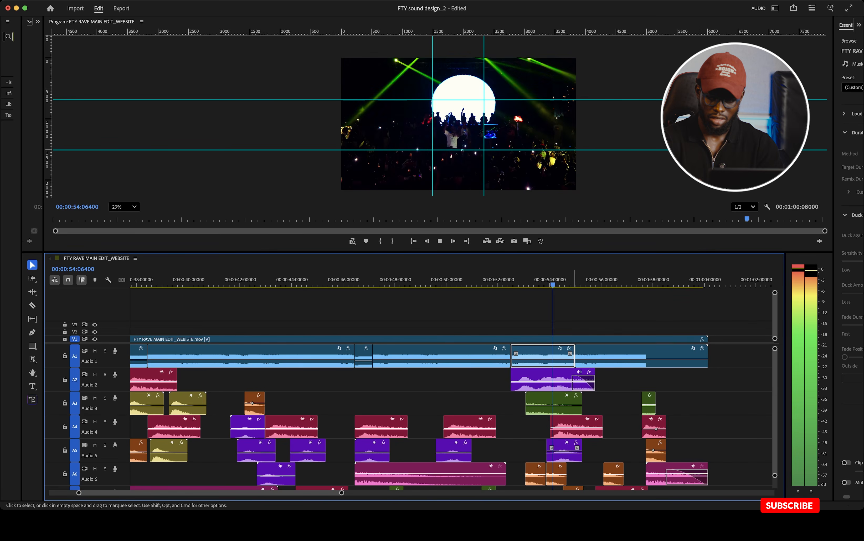
pyautogui.press('space')
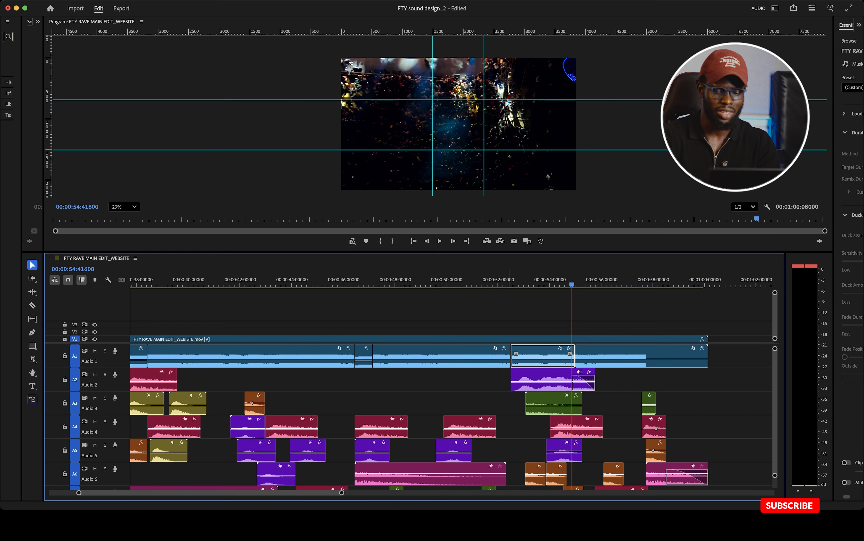
# Replay the same section from 00:00:52:17406, just before the selected music clip, to 00:00:54:40000
pyautogui.click(508, 282)
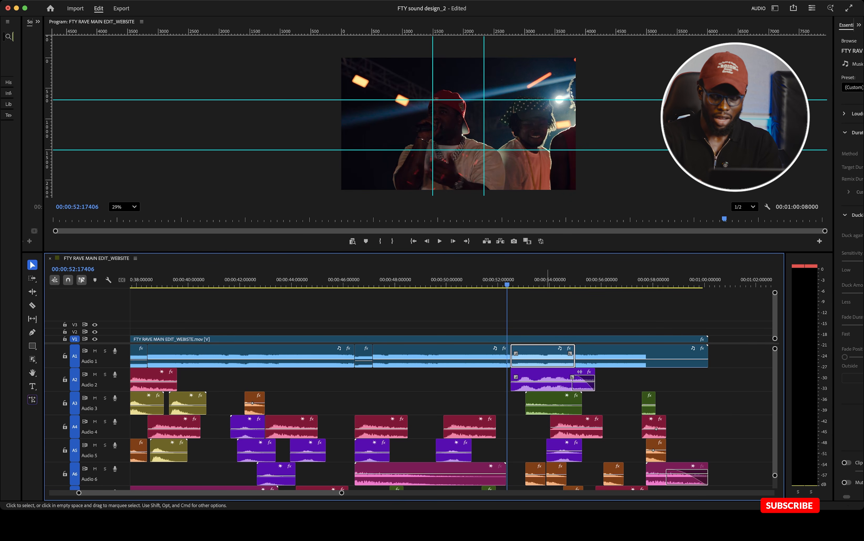
pyautogui.press('space')
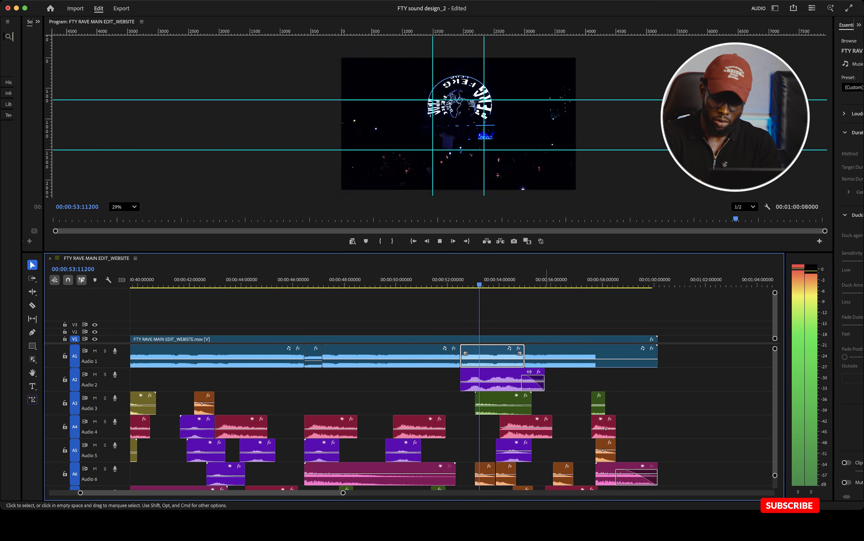
pyautogui.press('space')
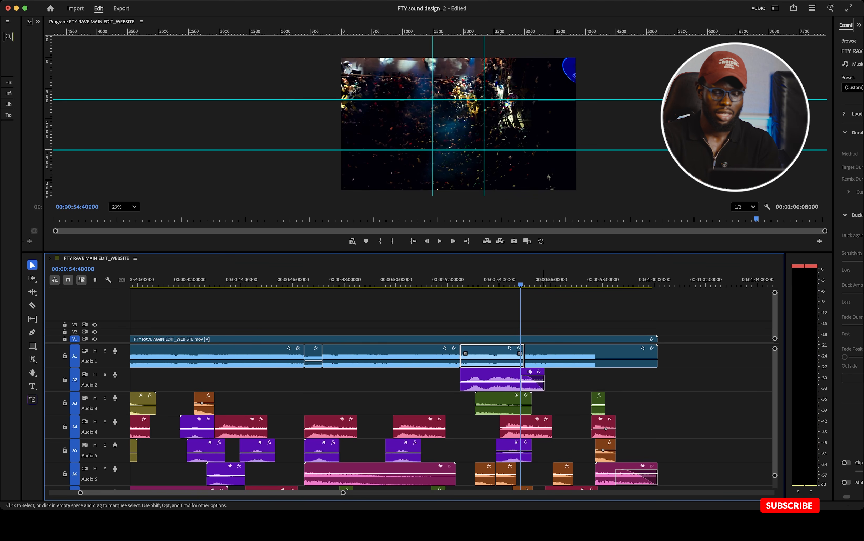
# Play from 00:00:54:40000 to the closing logo at 00:00:58:32000 with Audio 2 to Audio 7 in view
pyautogui.scroll(-2, 453, 416)
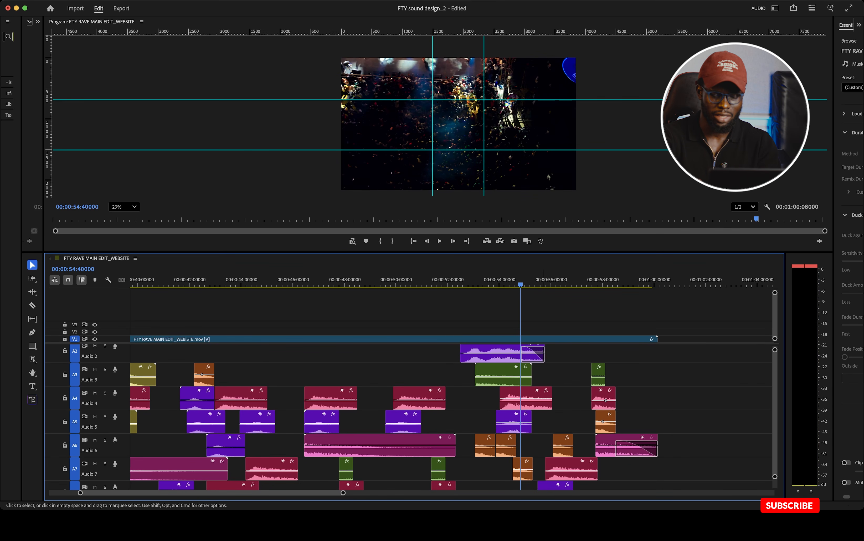
pyautogui.press('space')
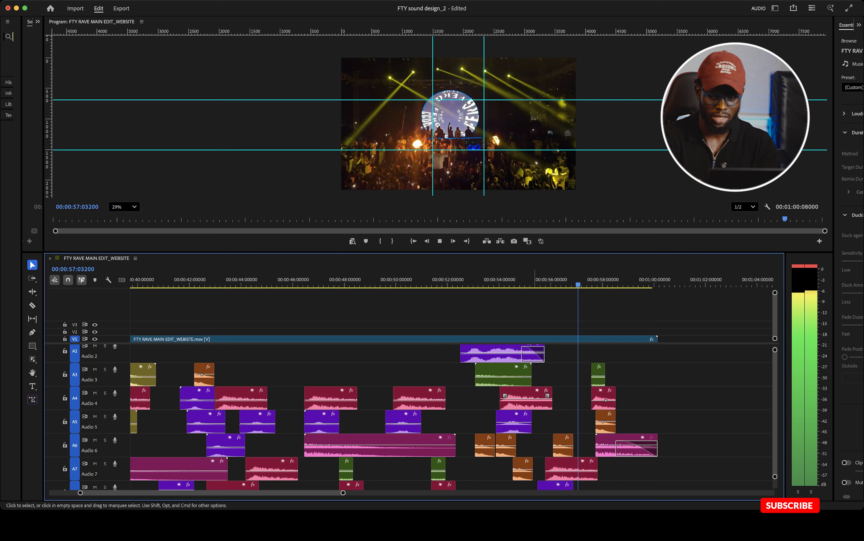
pyautogui.press('space')
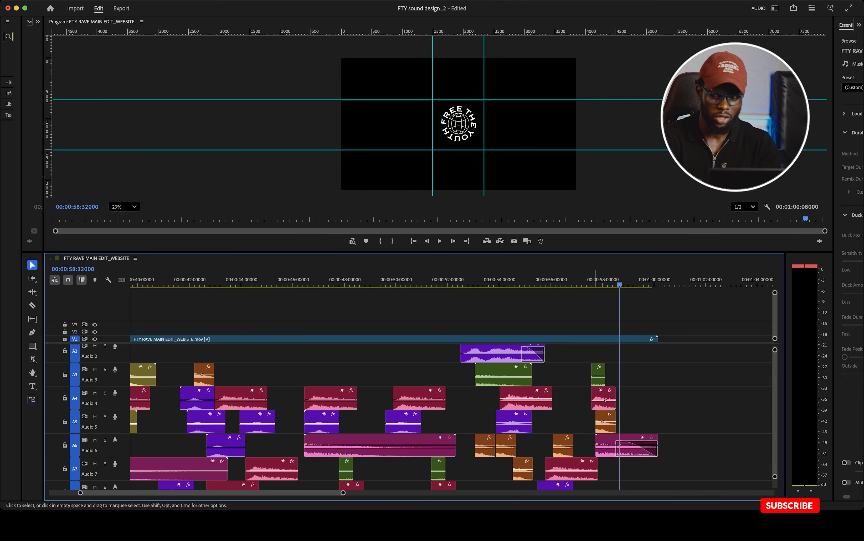
# Replay the logo ending from 00:00:57:32176 to 00:00:59:46400, and bring the music track back into view
pyautogui.click(593, 280)
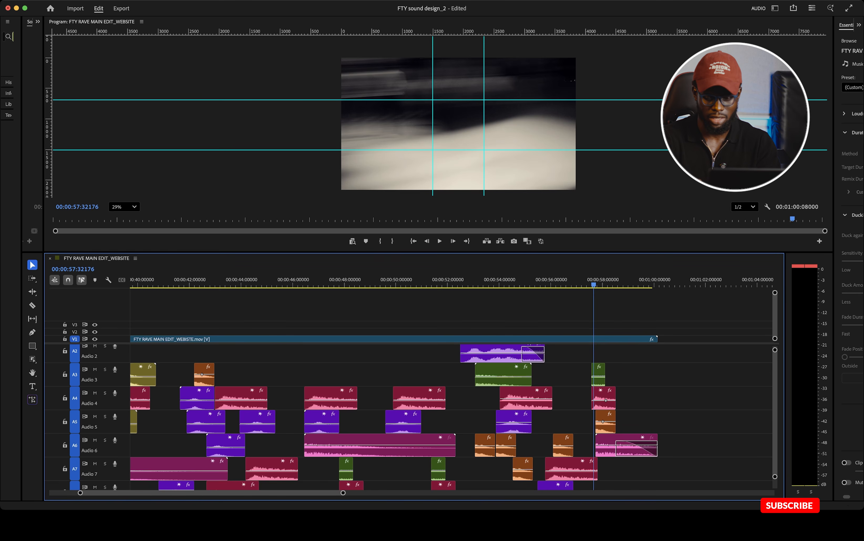
pyautogui.press('space')
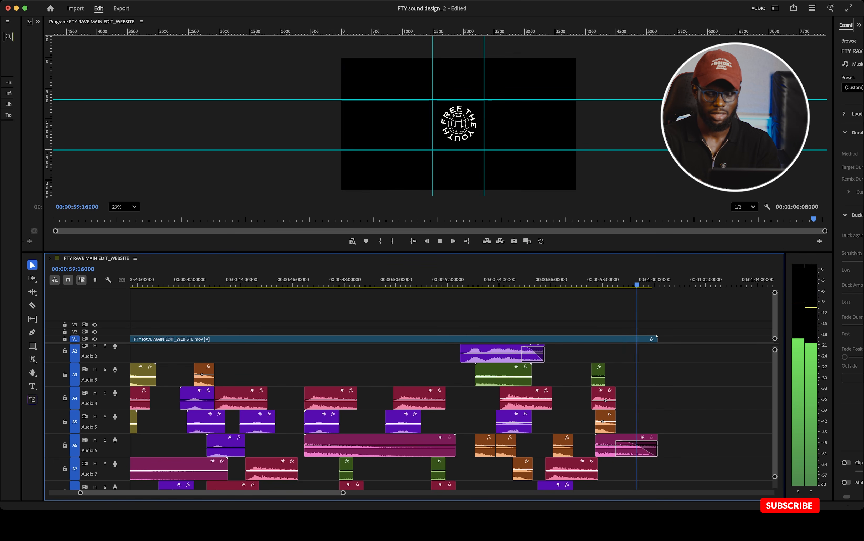
pyautogui.press('space')
pyautogui.scroll(2, 393, 415)
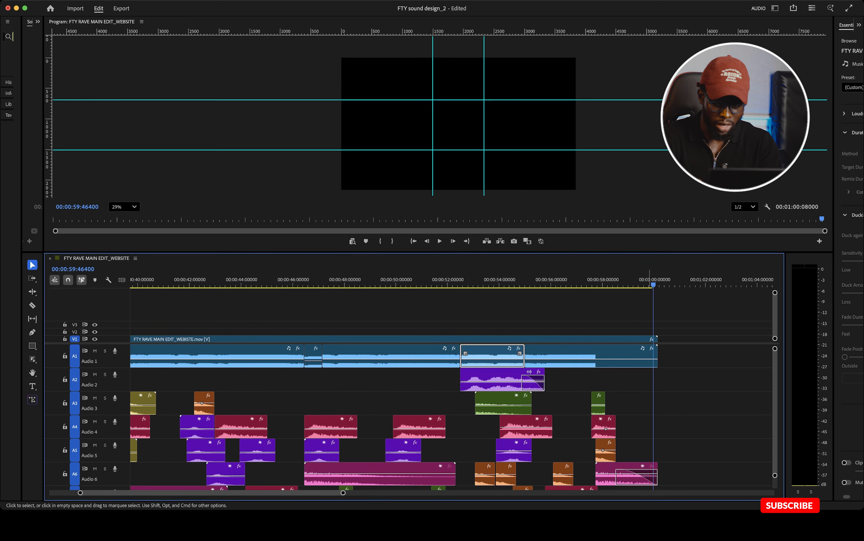
# Mute the music on Audio 1 and play the sound effects alone through to the sequence end at 00:01:00:08000
pyautogui.click(94, 350)
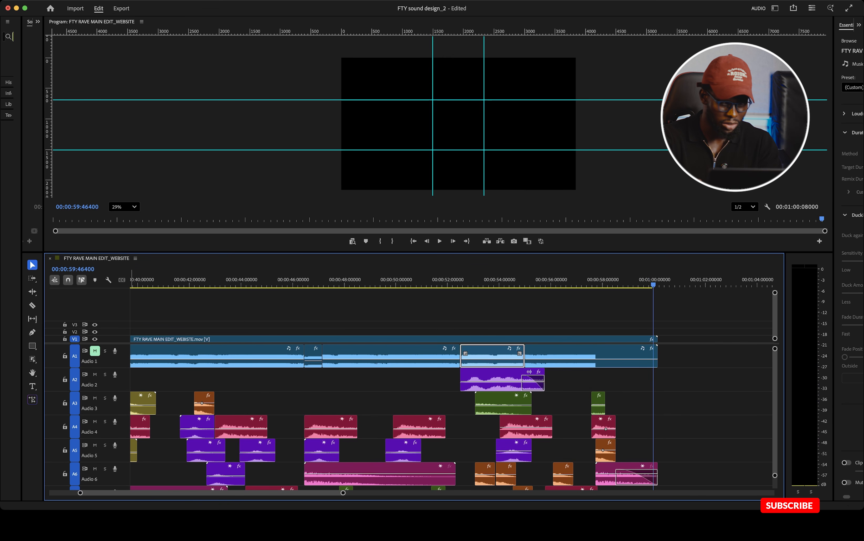
pyautogui.press('space')
pyautogui.press('space')
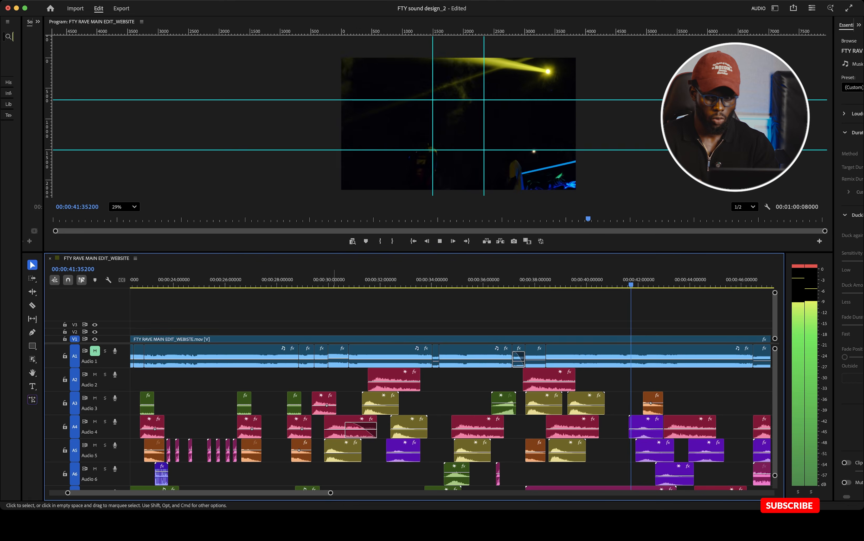
pyautogui.moveTo(331, 492); pyautogui.dragTo(351, 492)
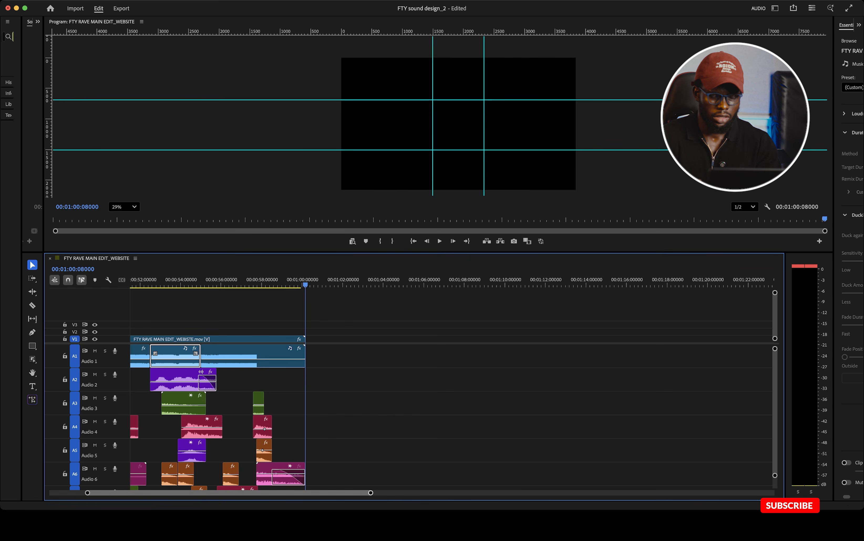
# Cue the playhead to the sequence start and examine the layered effects on Audio 2 to Audio 8 across the whole timeline
pyautogui.moveTo(371, 493); pyautogui.dragTo(394, 492)
pyautogui.scroll(-3, 414, 416)
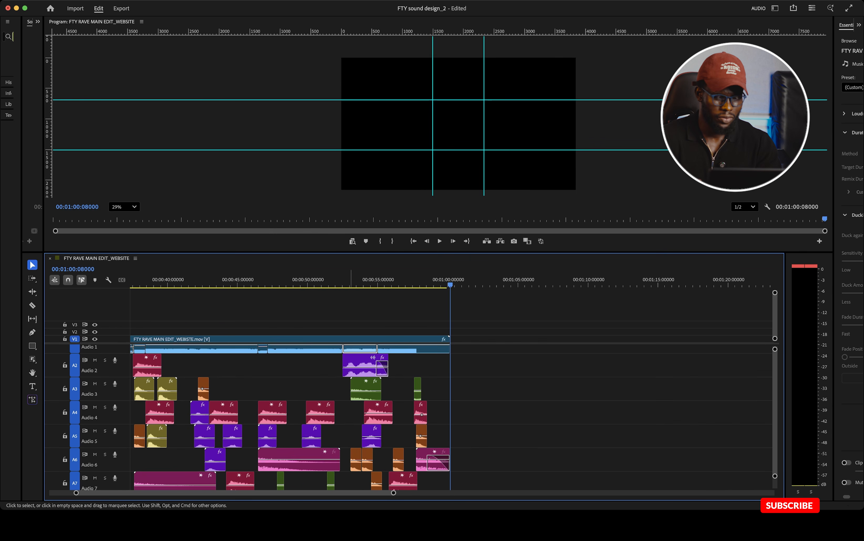
pyautogui.hscroll(-5, 443, 386)
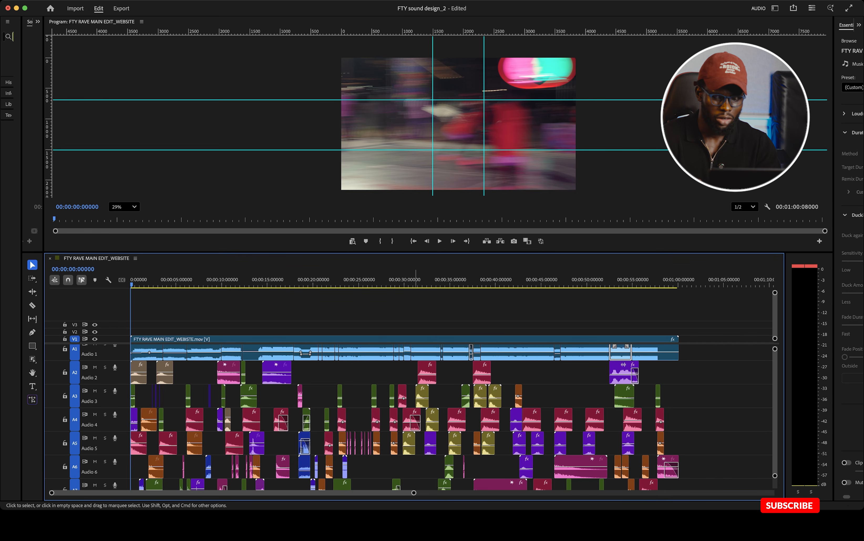
pyautogui.scroll(-1, 404, 414)
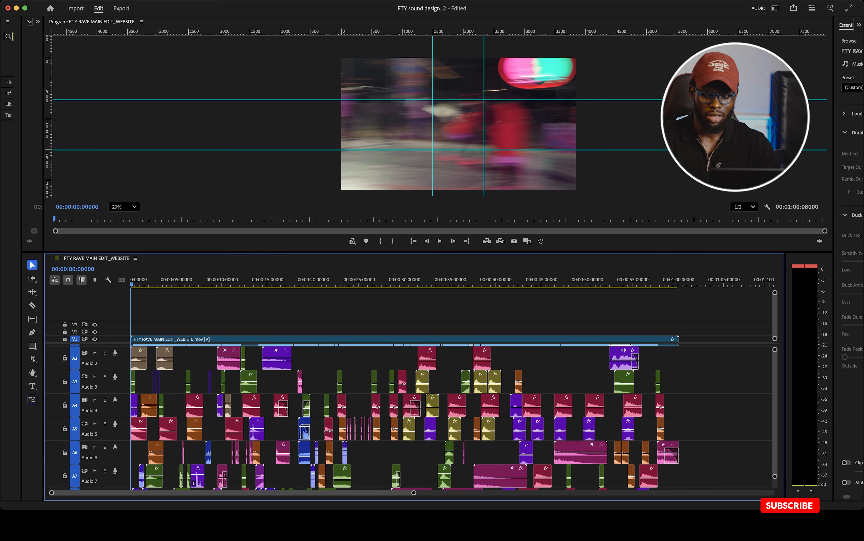
pyautogui.scroll(-2, 412, 393)
pyautogui.scroll(3, 409, 393)
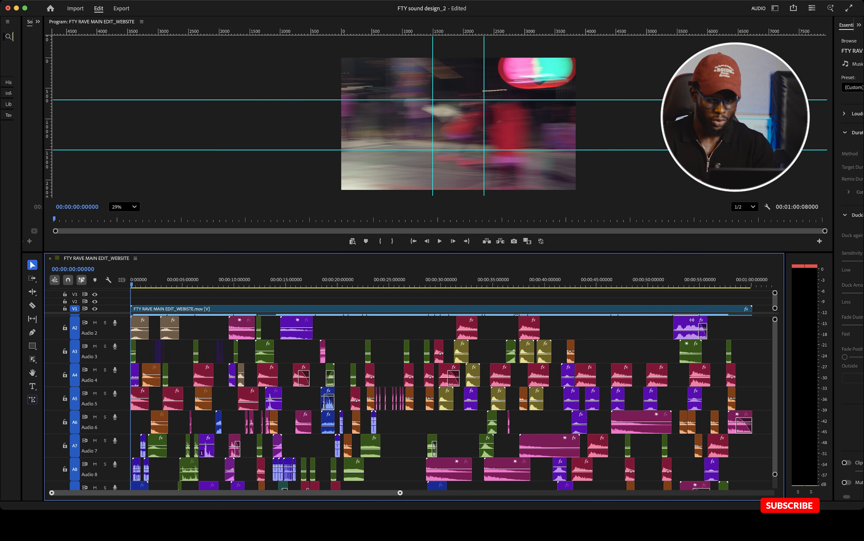
pyautogui.scroll(-2, 410, 394)
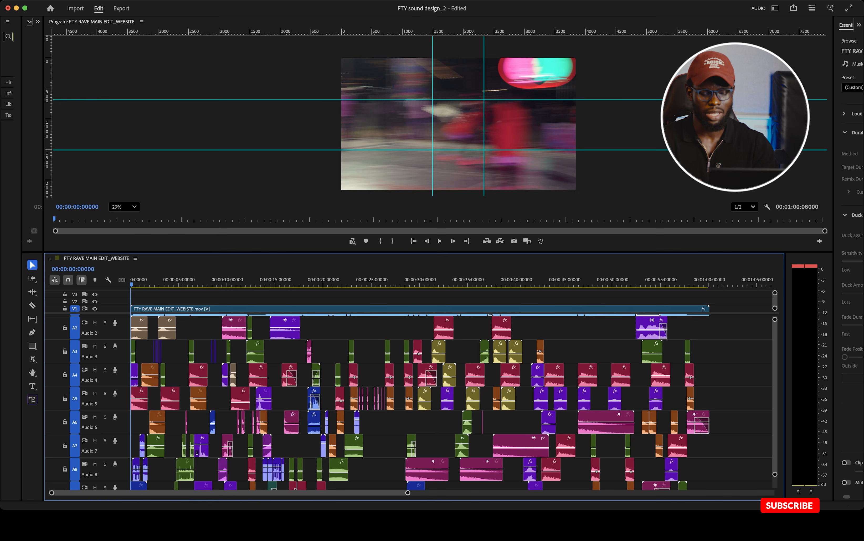
pyautogui.scroll(3, 410, 393)
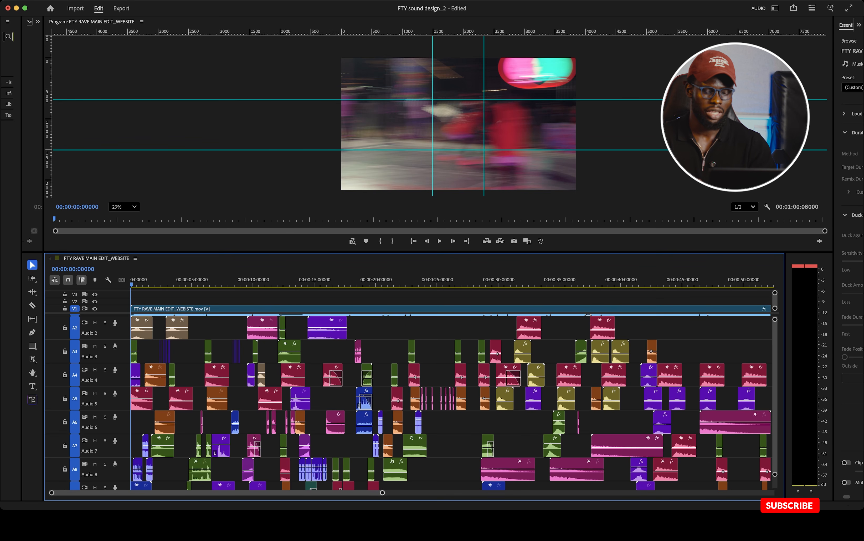
pyautogui.scroll(-3, 411, 393)
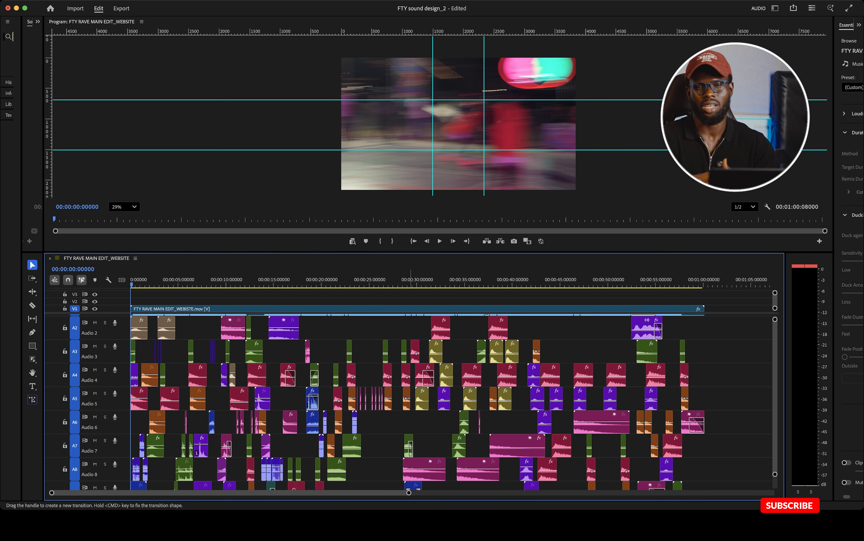